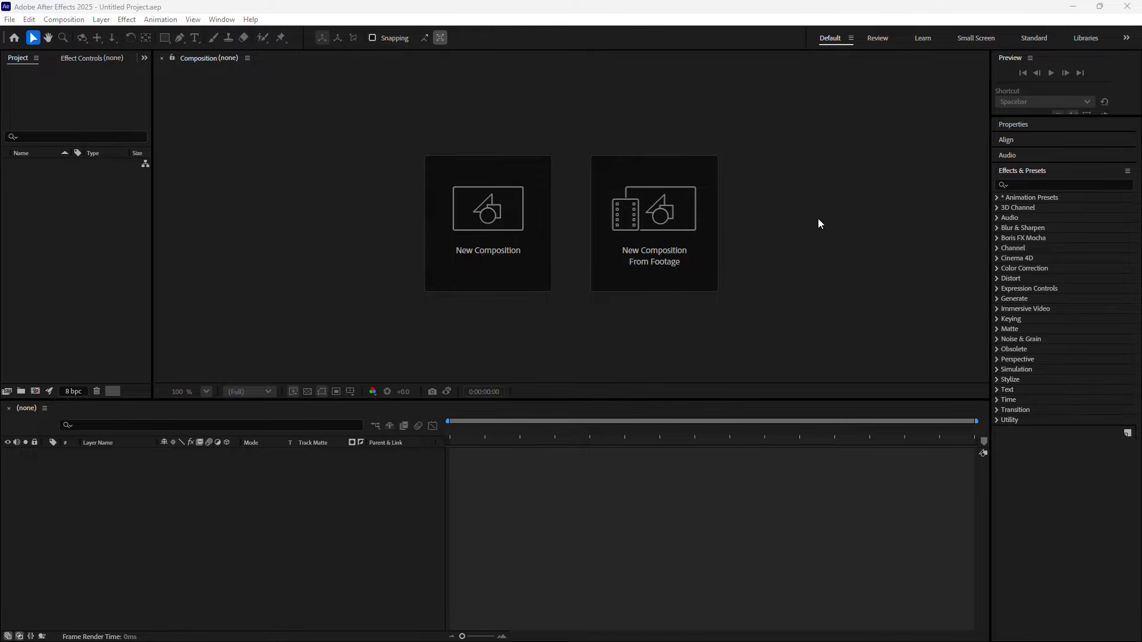
# Create a composition named Doritos at HD 1920x1080, 24 fps, ten seconds long
pyautogui.click(491, 243)
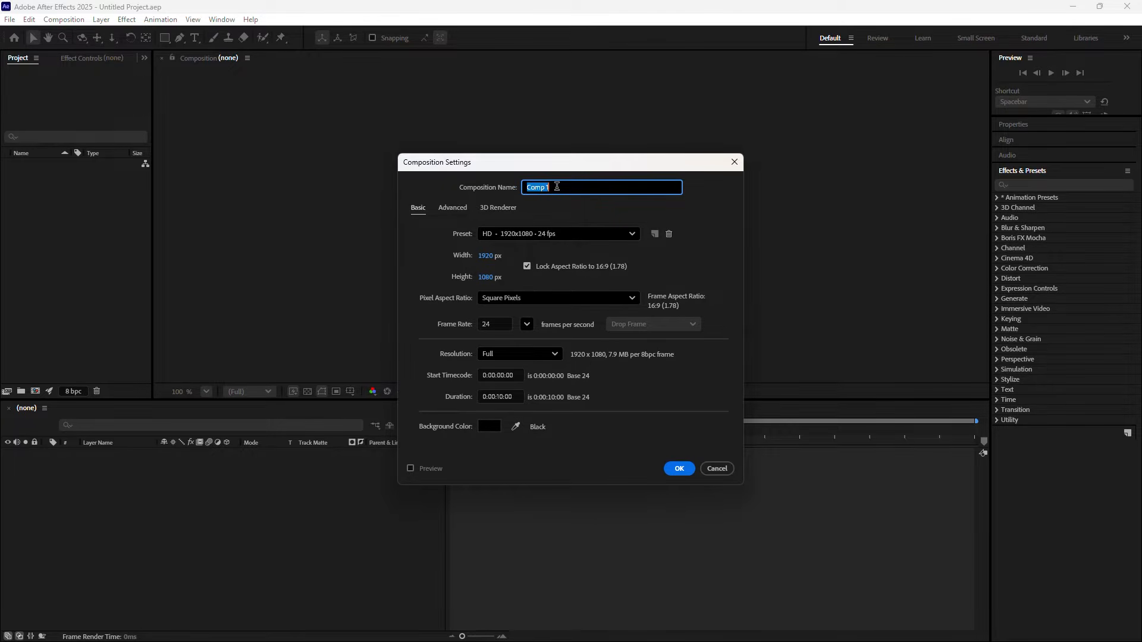
pyautogui.write('Doritods')
pyautogui.press('BackSpace')
pyautogui.press('BackSpace')
pyautogui.click(672, 468)
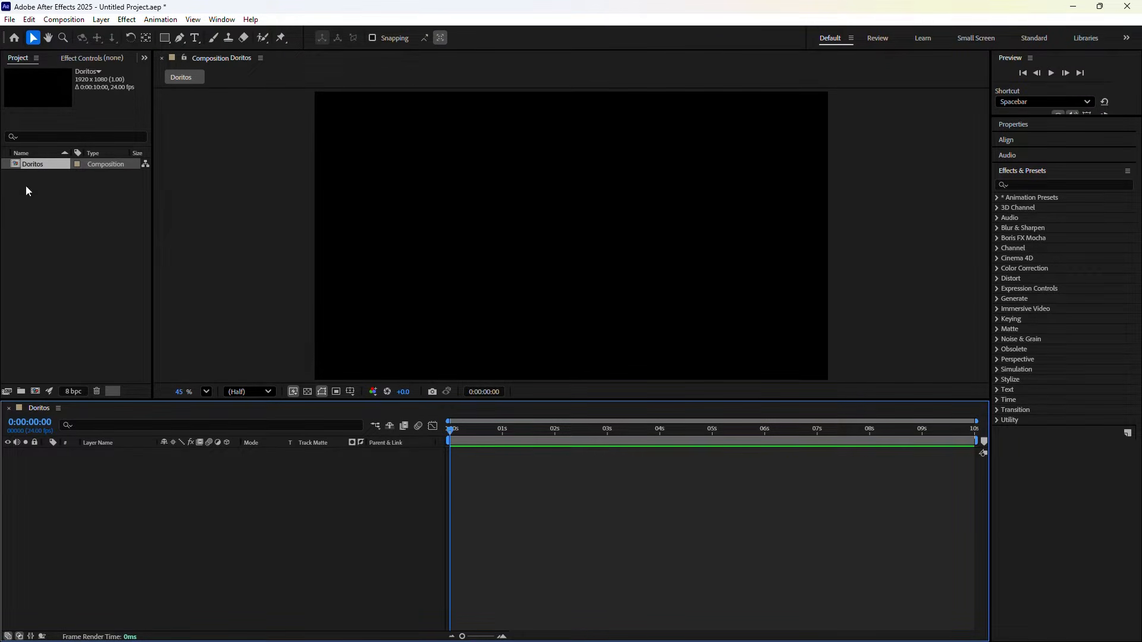
pyautogui.click(67, 263)
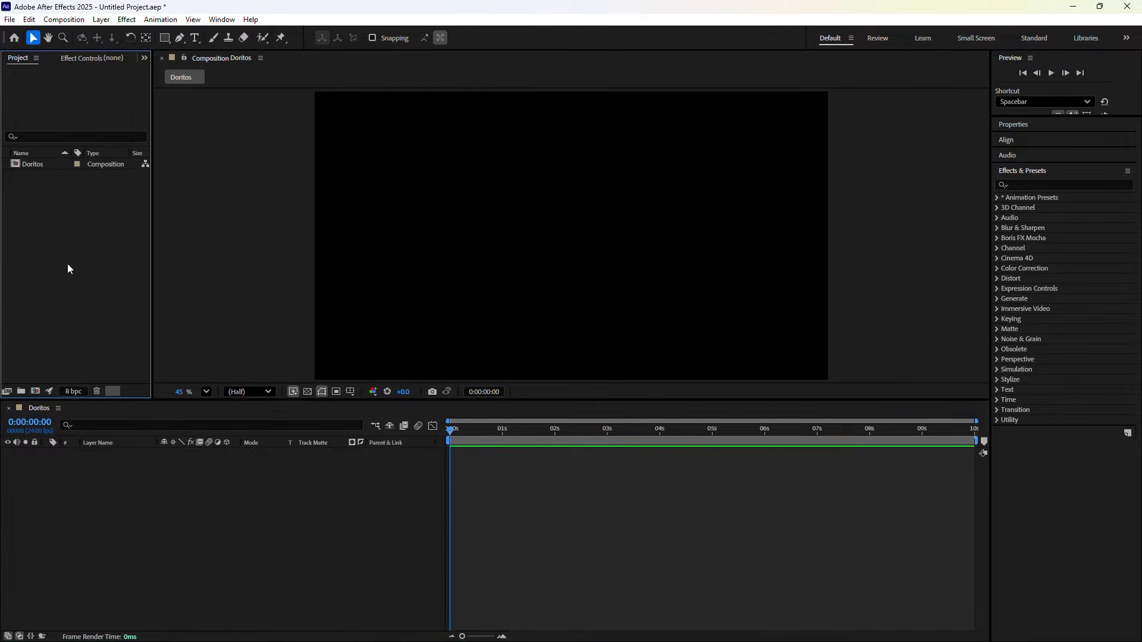
# Import all eight PNG images from the Doritos folder into the project
pyautogui.doubleClick(78, 236)
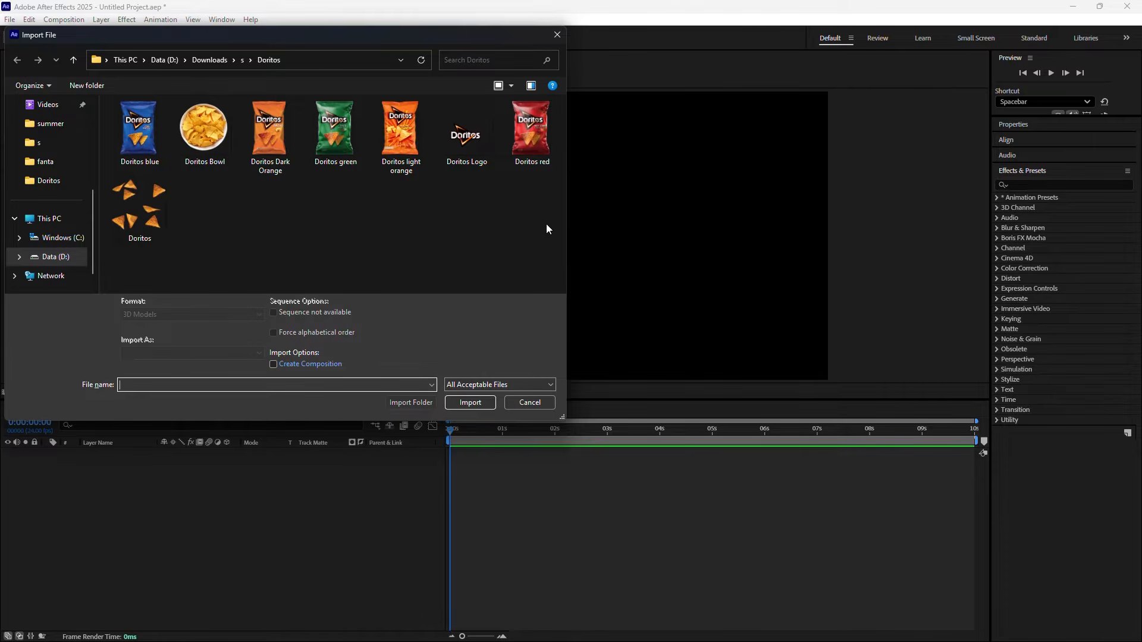
pyautogui.moveTo(538, 242); pyautogui.dragTo(114, 135)
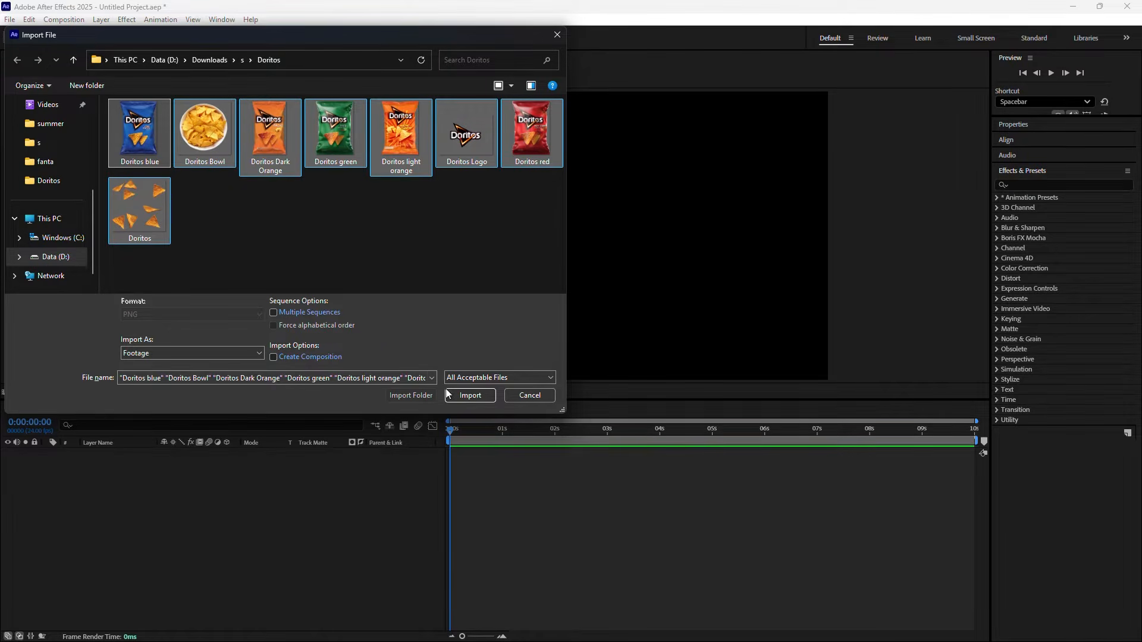
pyautogui.click(460, 395)
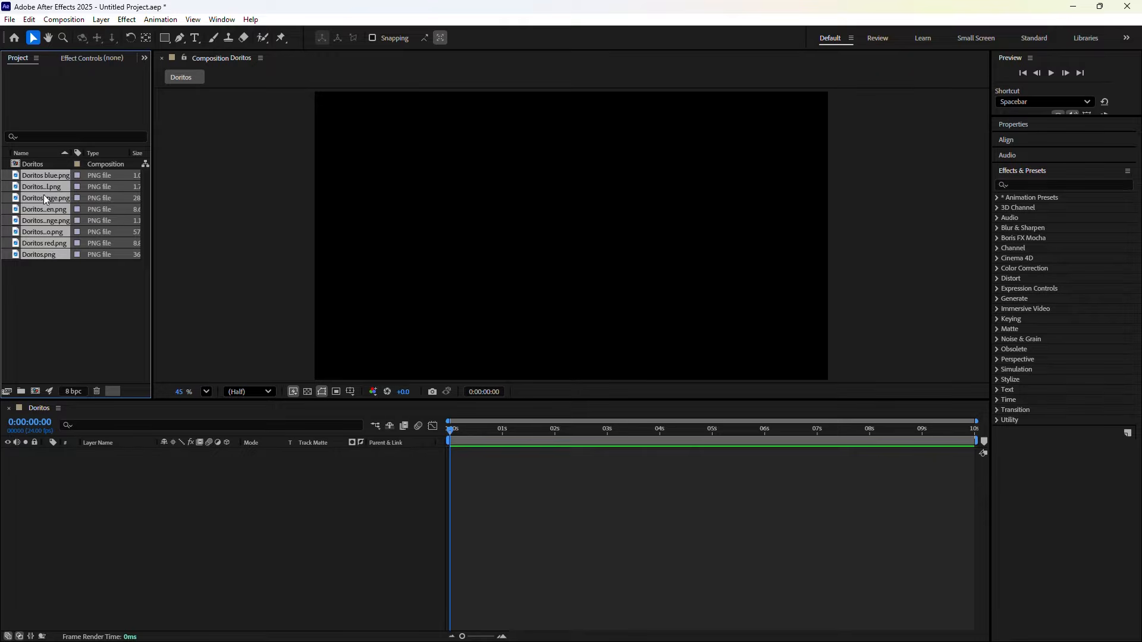
pyautogui.click(32, 299)
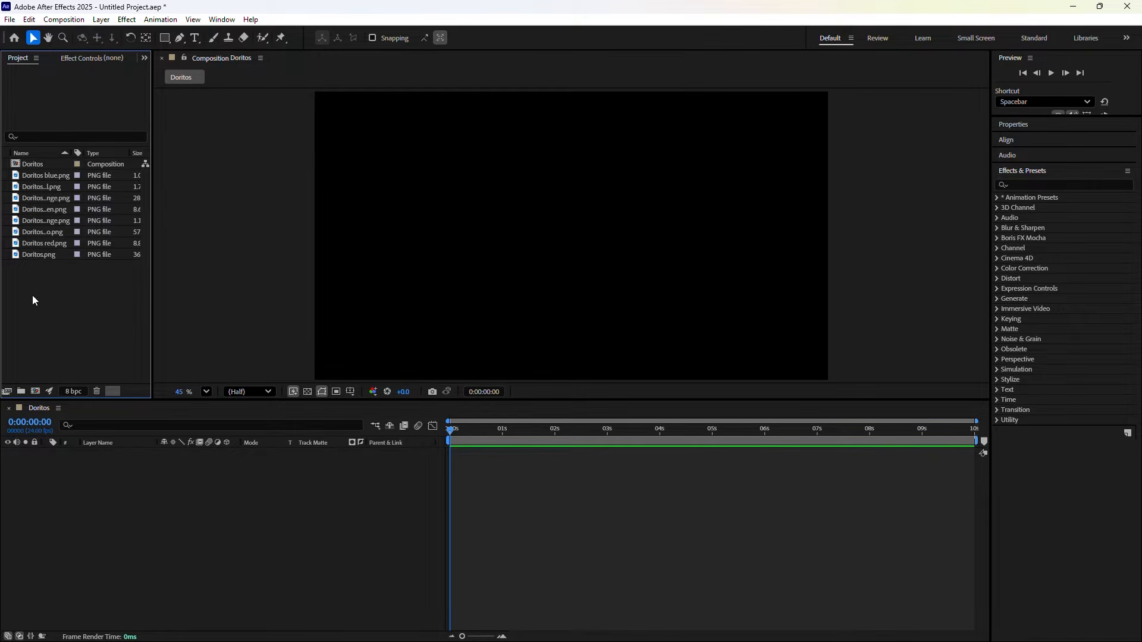
# Add a black 1920×1080 solid layer named bg to the Doritos comp
pyautogui.rightClick(148, 466)
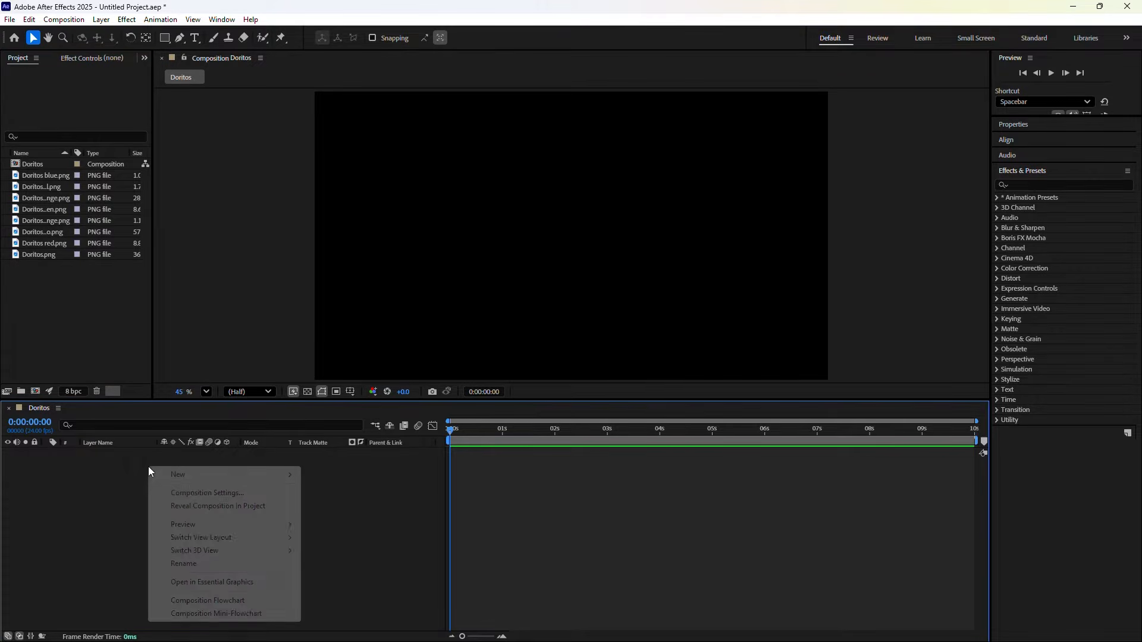
pyautogui.moveTo(173, 477)
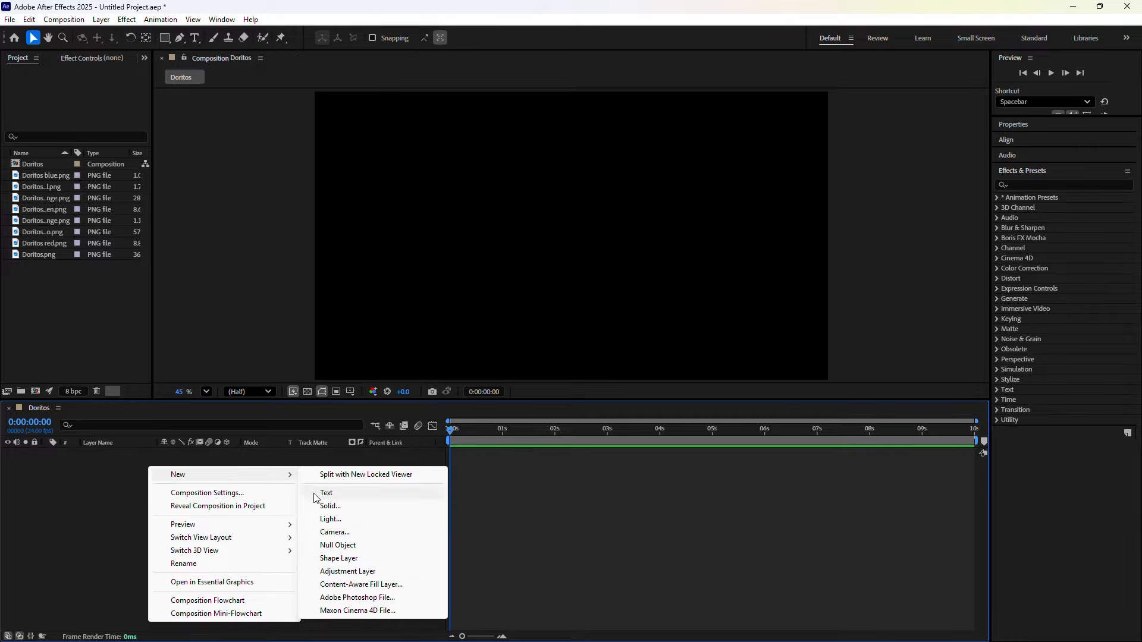
pyautogui.click(324, 507)
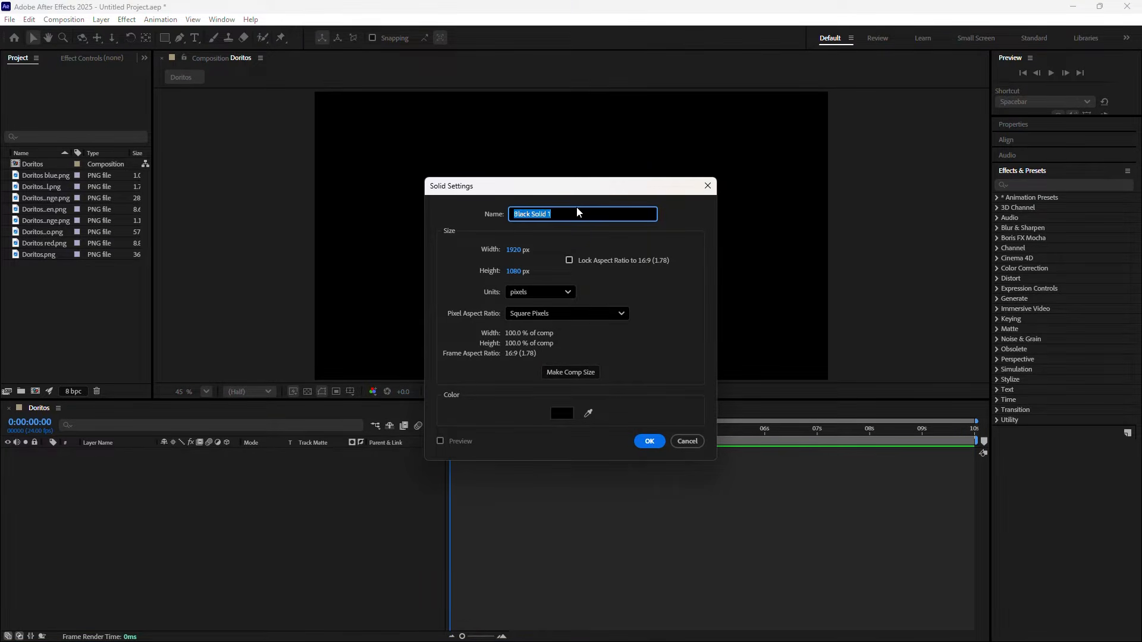
pyautogui.write('bg')
pyautogui.click(648, 443)
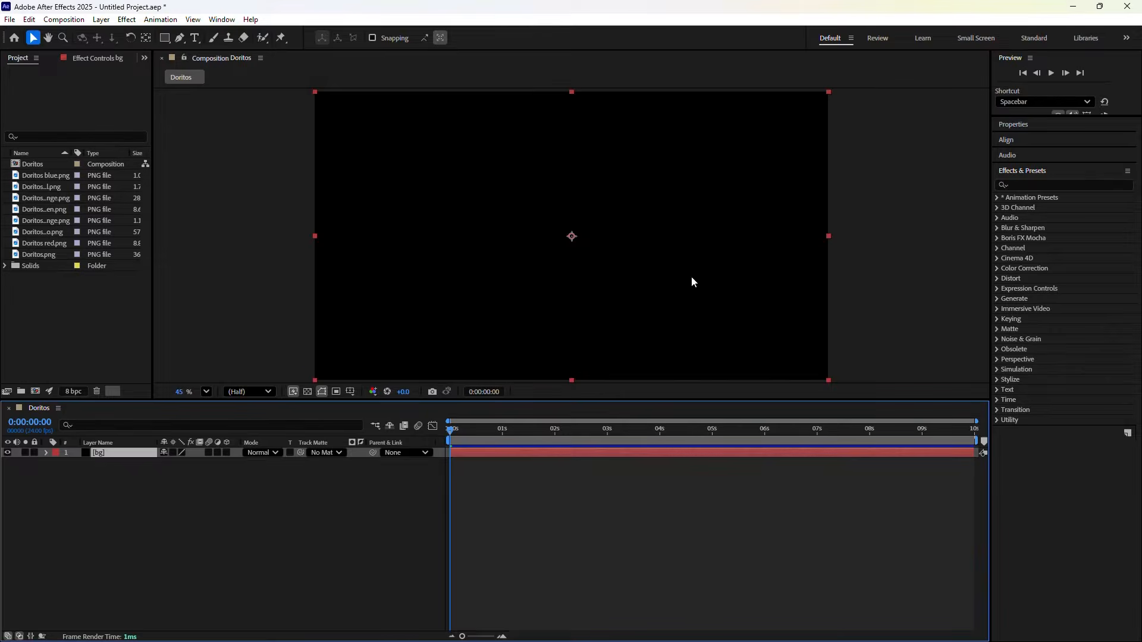
pyautogui.click(1042, 184)
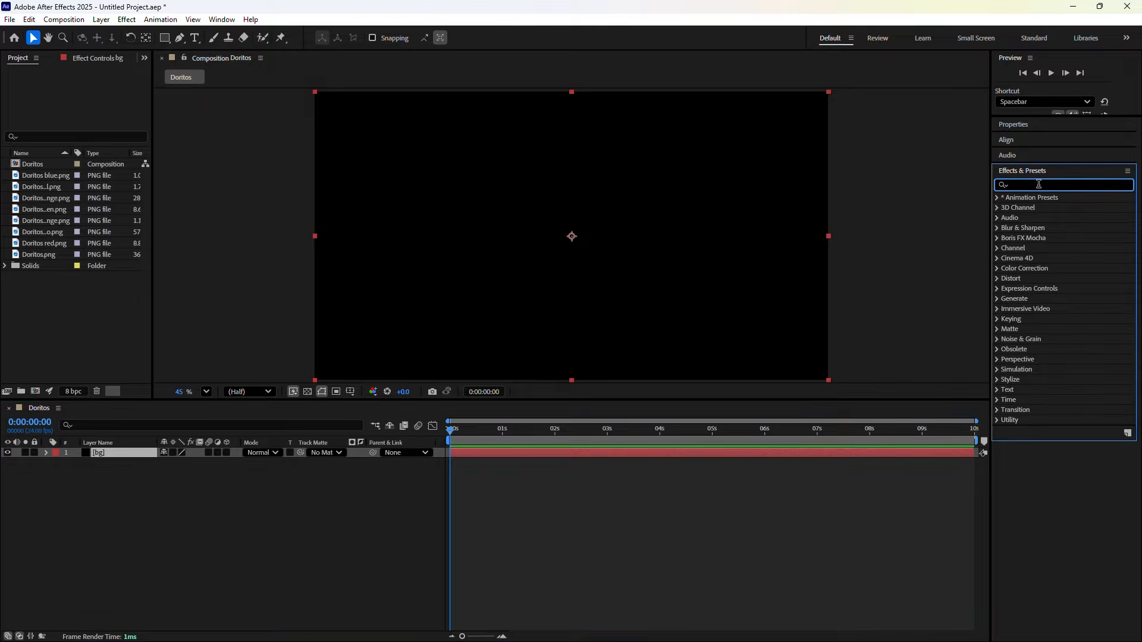
# Apply Gradient Ramp to the bg solid and change its shape to Radial Ramp
pyautogui.write('grad')
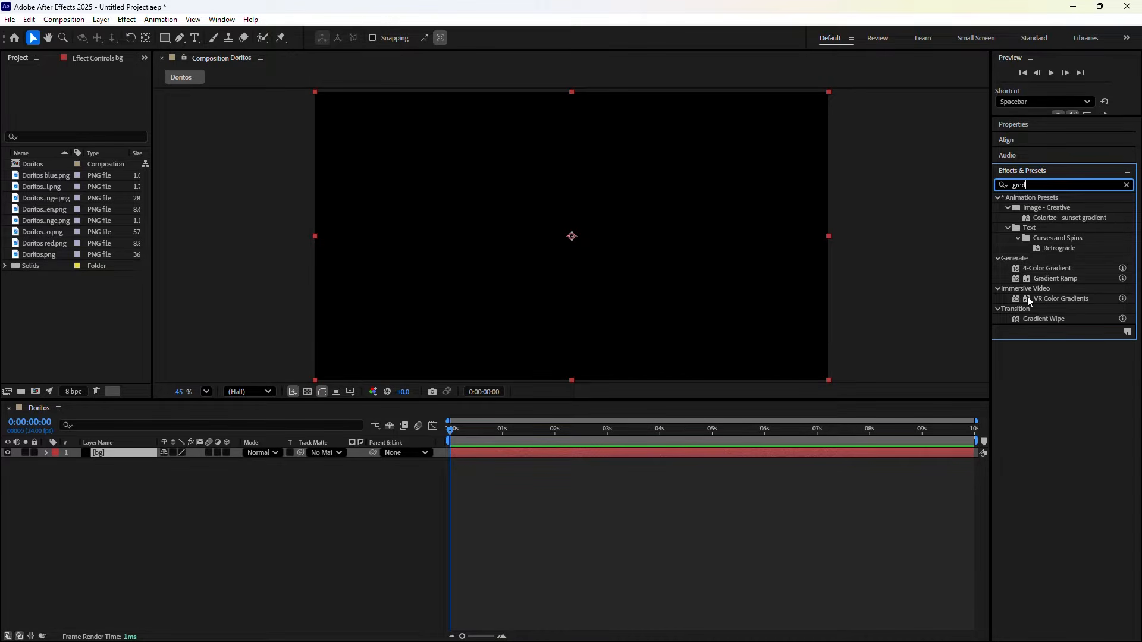
pyautogui.moveTo(1048, 278); pyautogui.dragTo(554, 234)
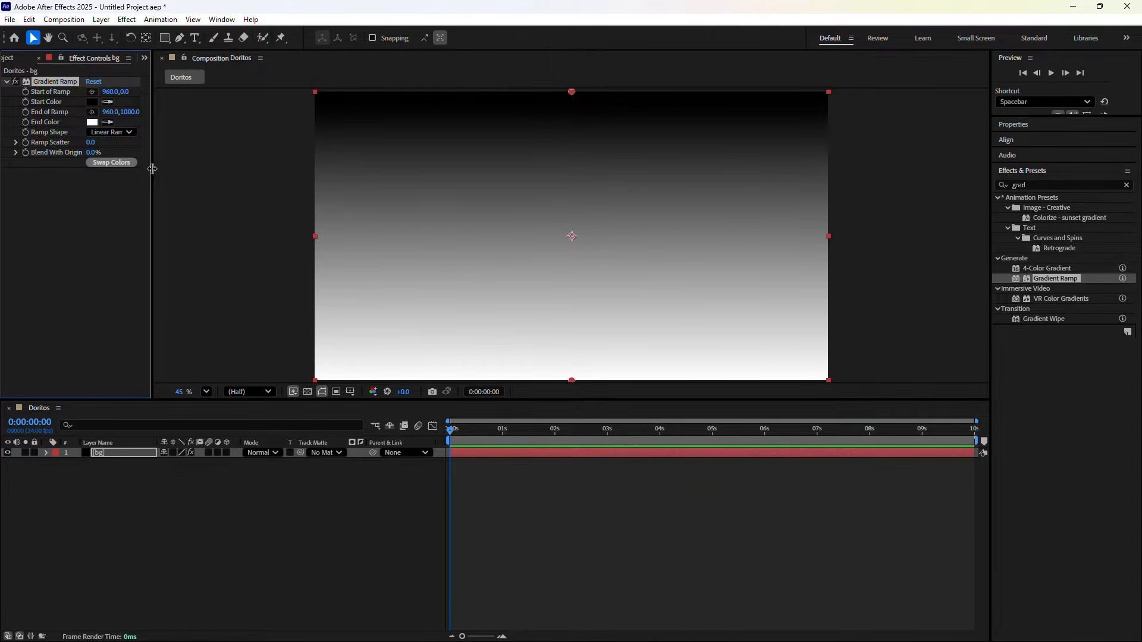
pyautogui.moveTo(152, 174); pyautogui.dragTo(345, 187)
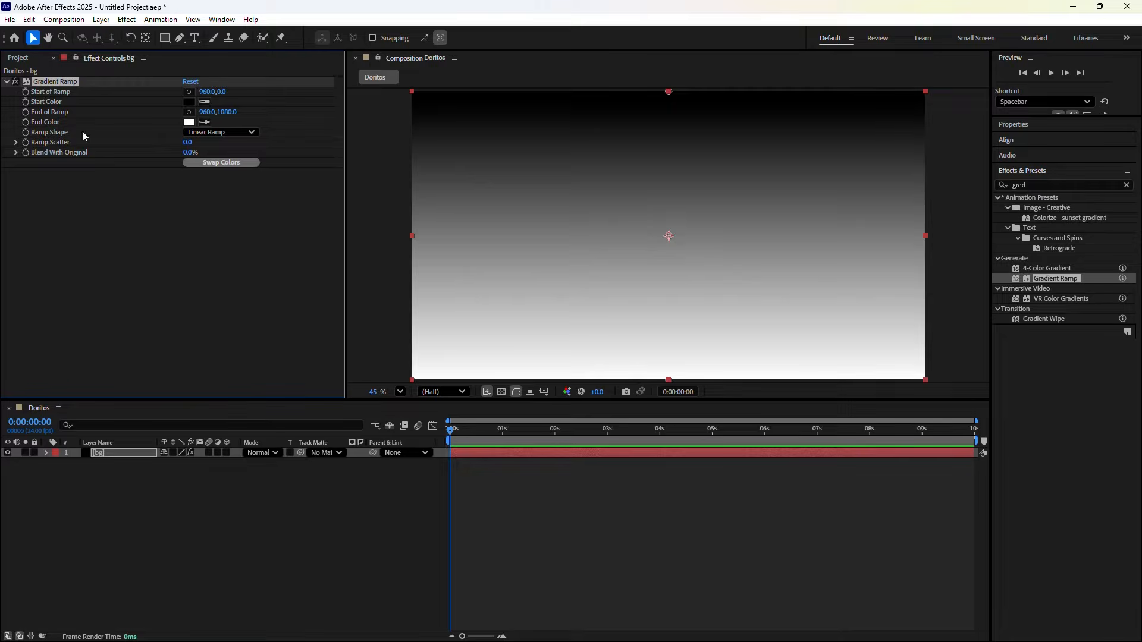
pyautogui.click(210, 134)
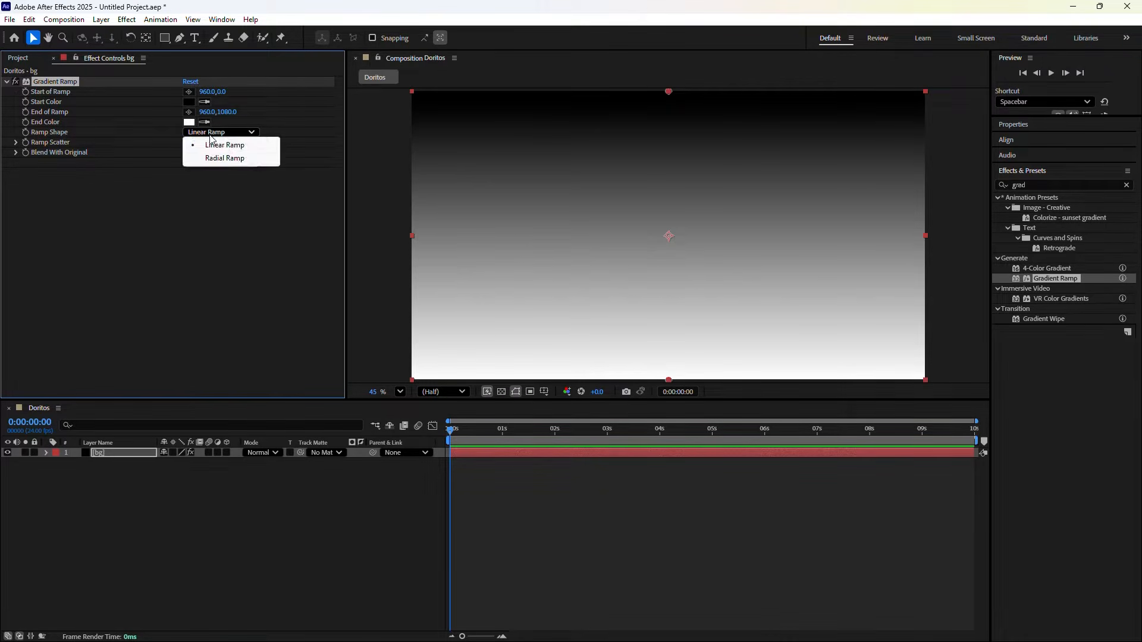
pyautogui.click(217, 158)
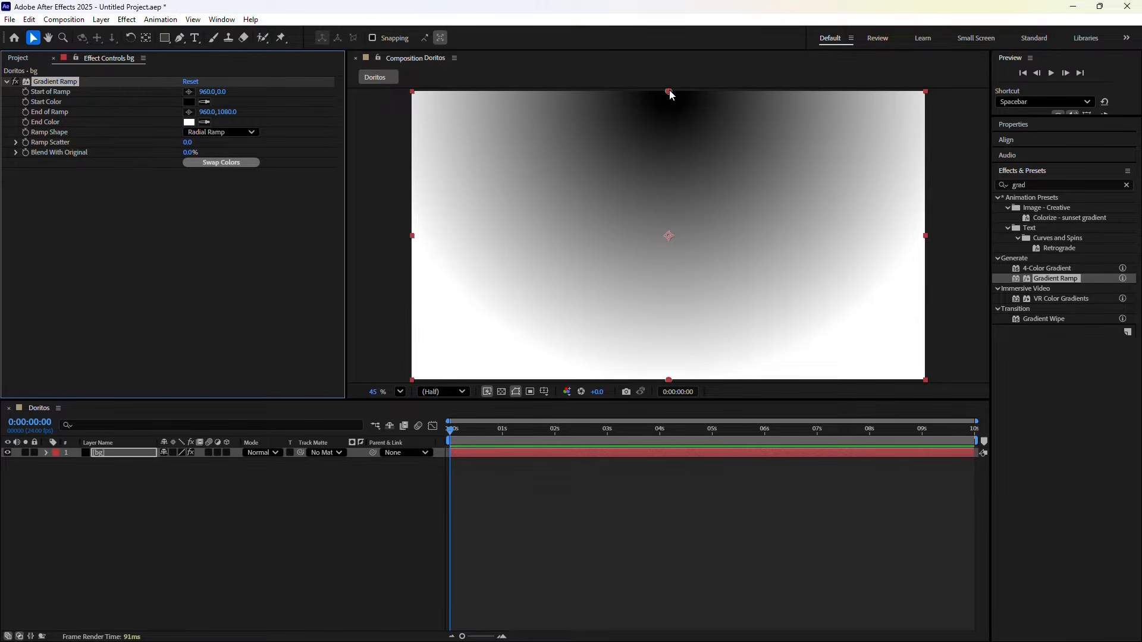
# Place the gradient start at 960,540 and its end point at Y 1200
pyautogui.moveTo(670, 90); pyautogui.dragTo(669, 236)
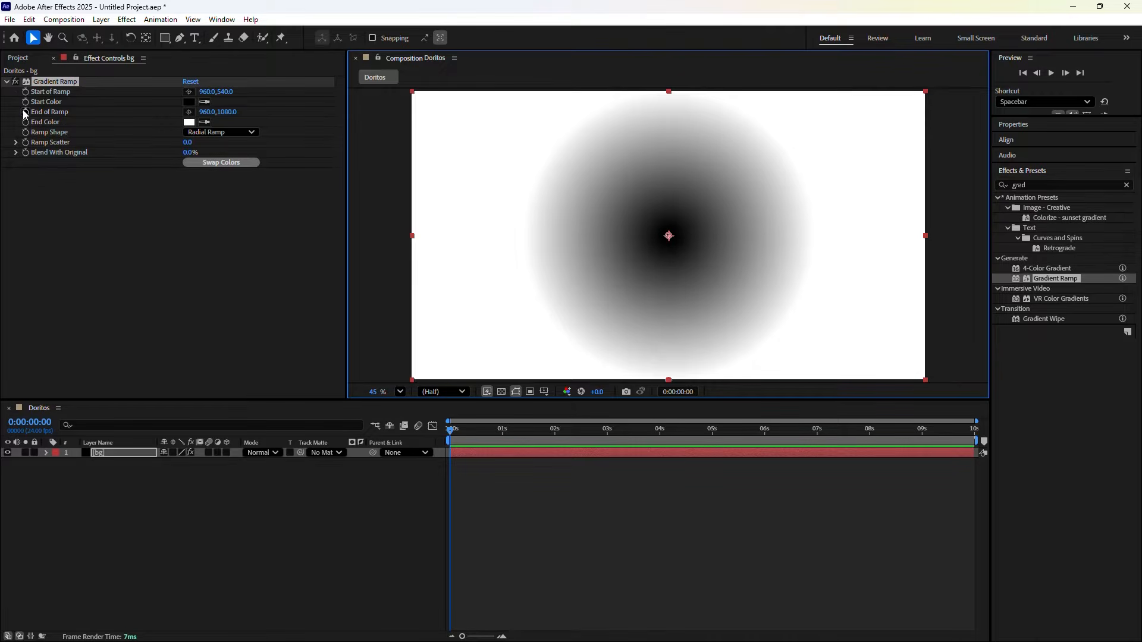
pyautogui.click(226, 112)
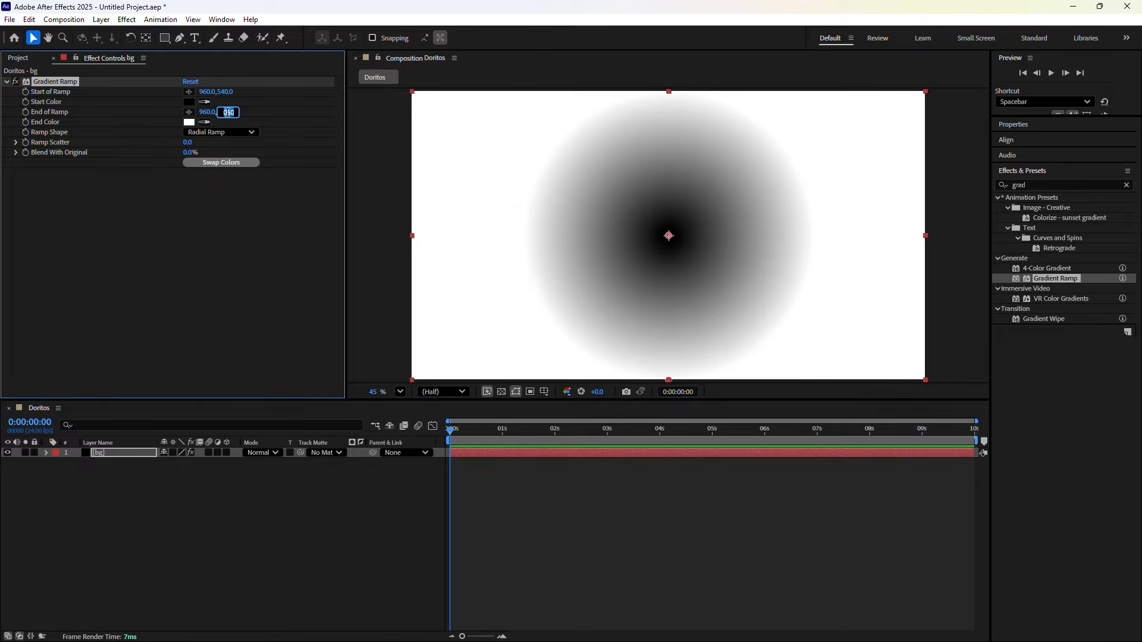
pyautogui.write('1200')
pyautogui.press('Return')
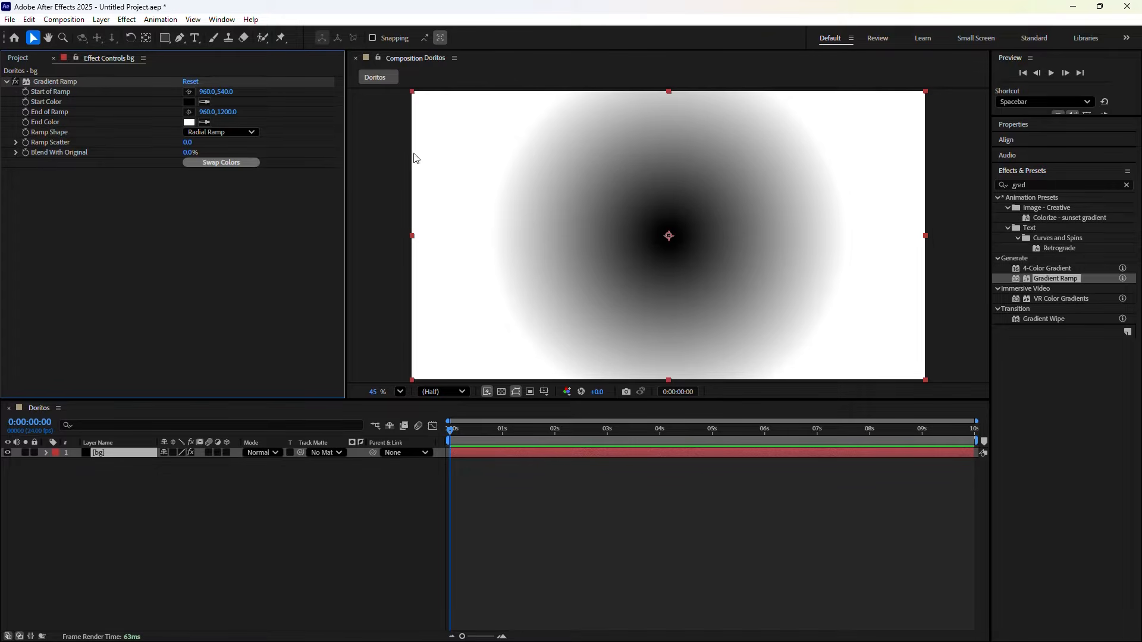
pyautogui.hotkey('ctrl', '0')
pyautogui.click(61, 177)
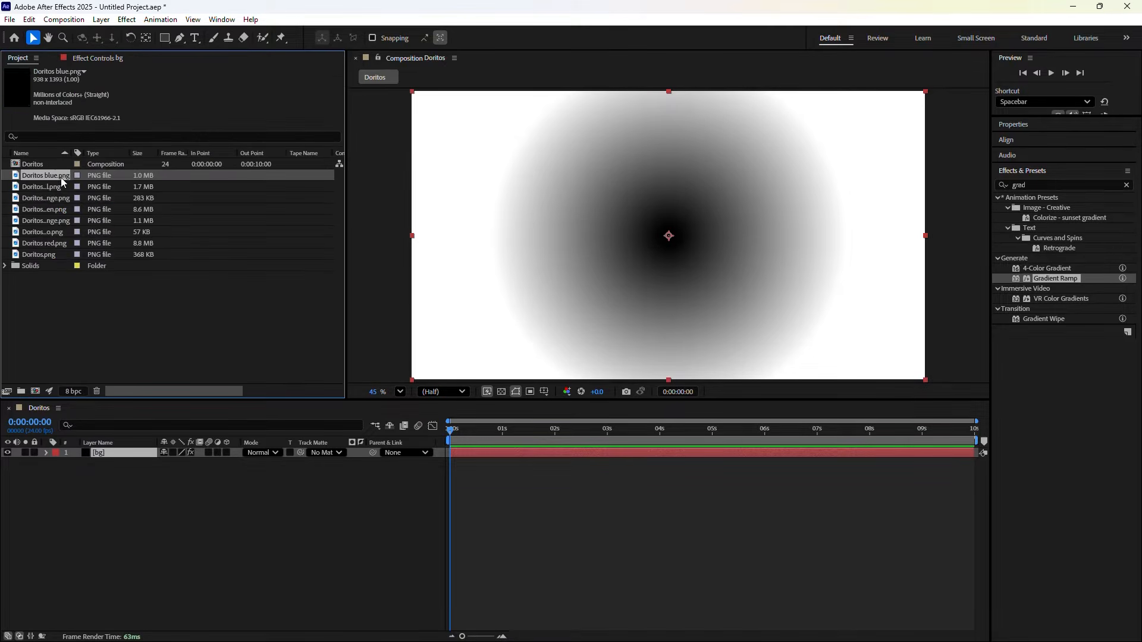
# Add Doritos light orange.png as the top layer above the bg gradient
pyautogui.click(60, 185)
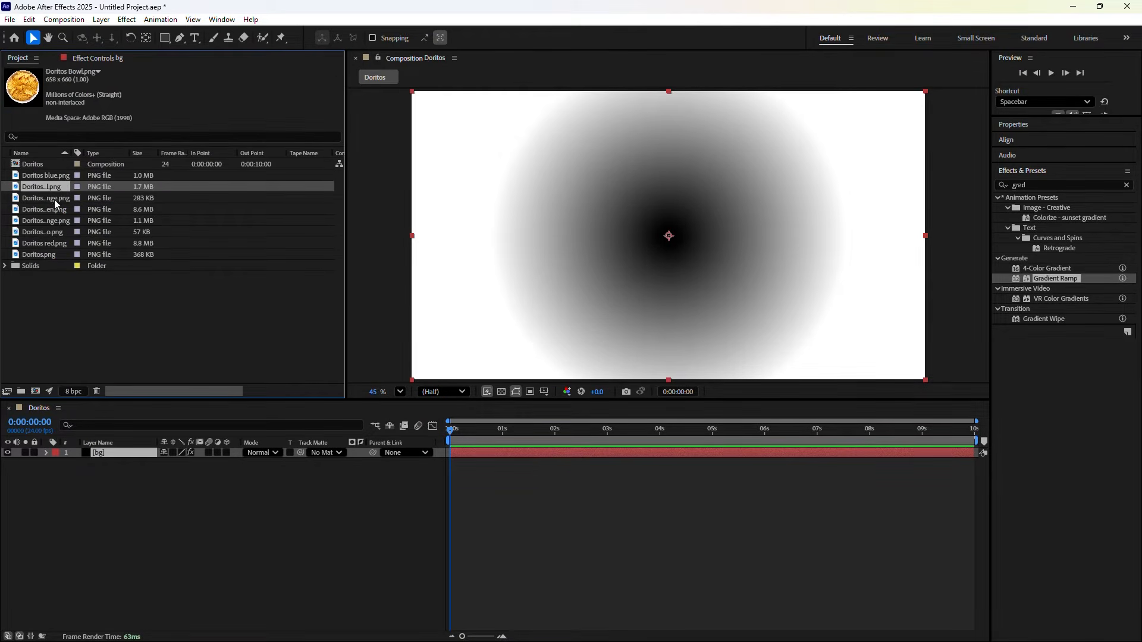
pyautogui.click(50, 209)
pyautogui.click(51, 220)
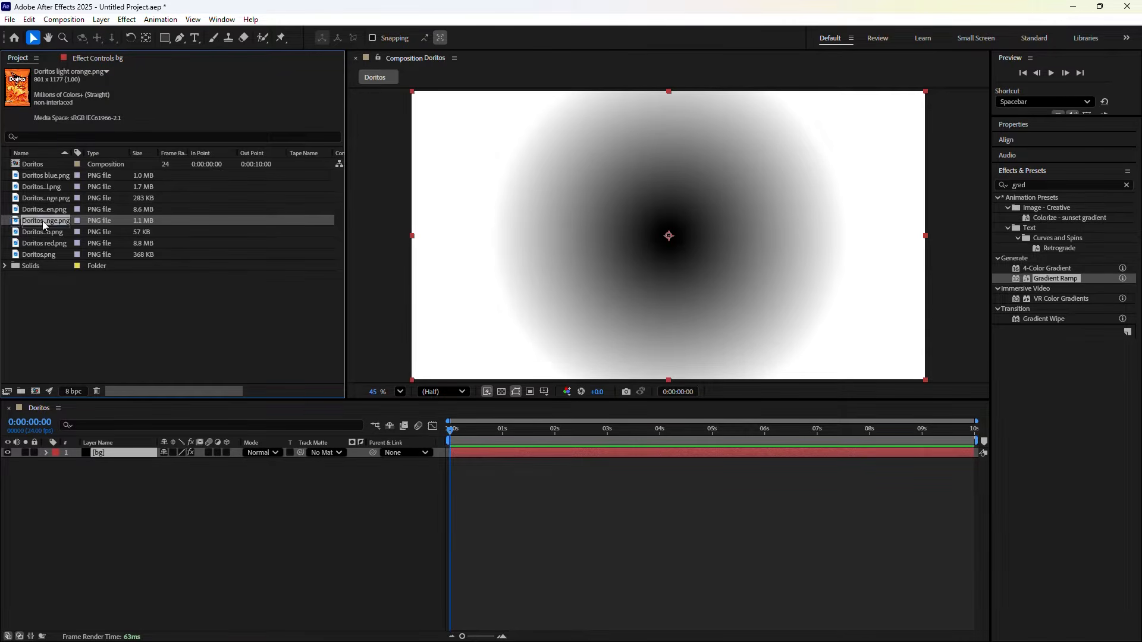
pyautogui.moveTo(43, 225); pyautogui.dragTo(32, 451)
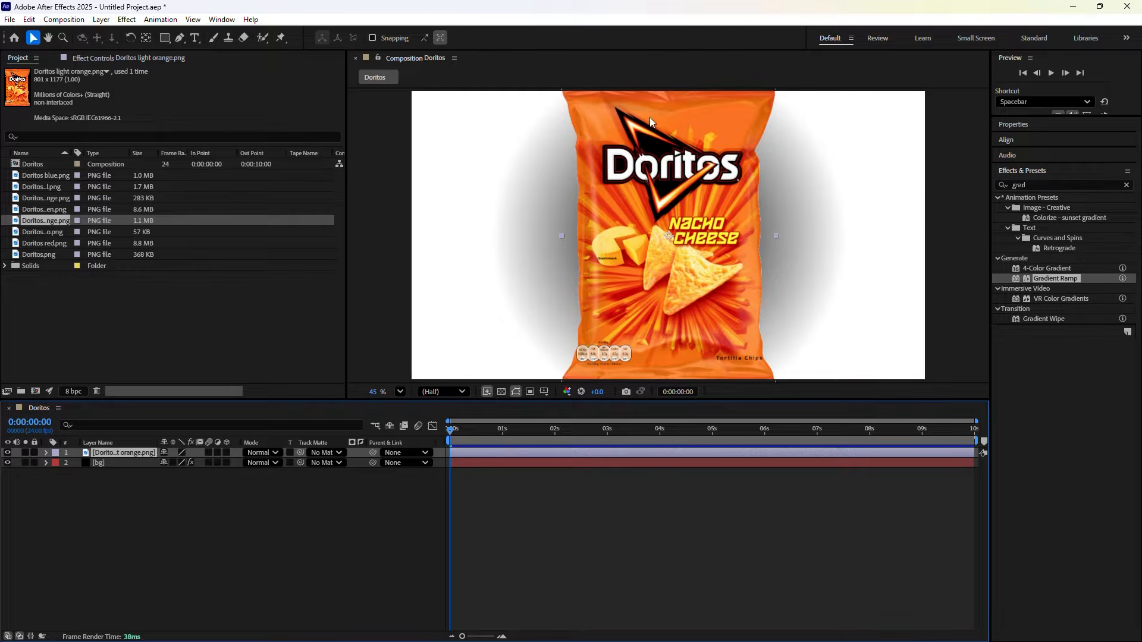
pyautogui.click(79, 60)
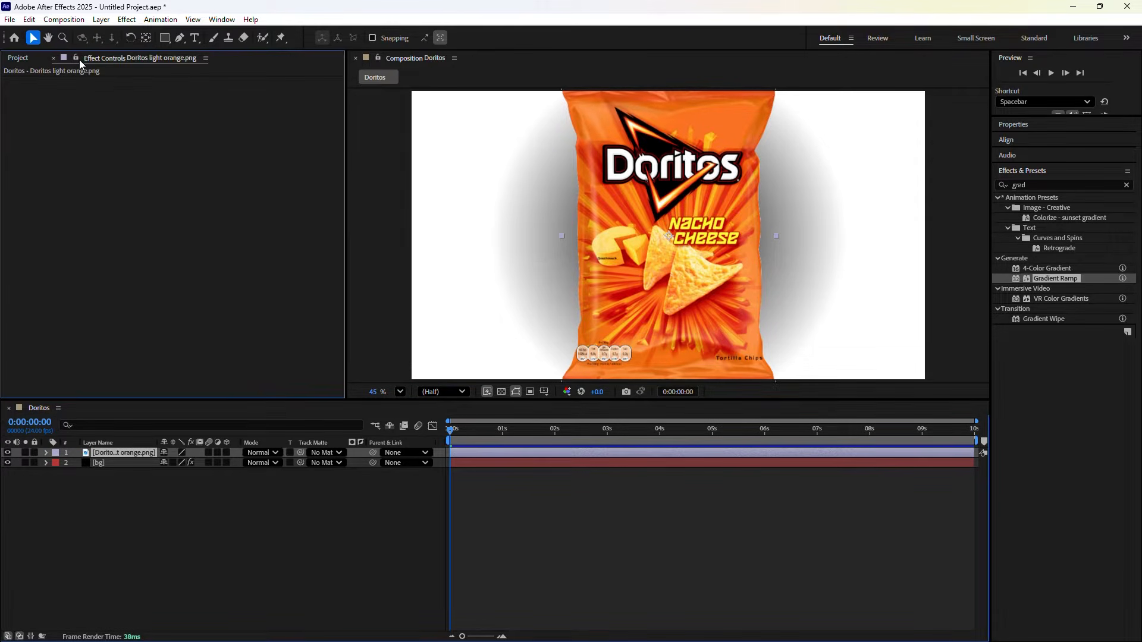
pyautogui.click(134, 463)
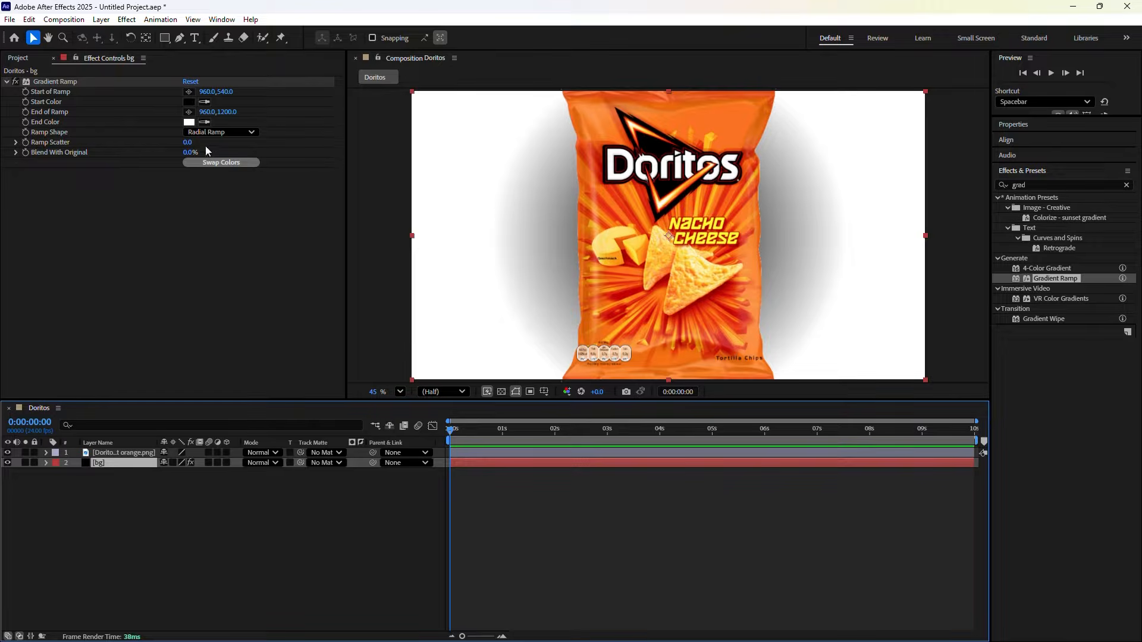
# Sample the bag's orange as the Gradient Ramp End Color
pyautogui.click(208, 76)
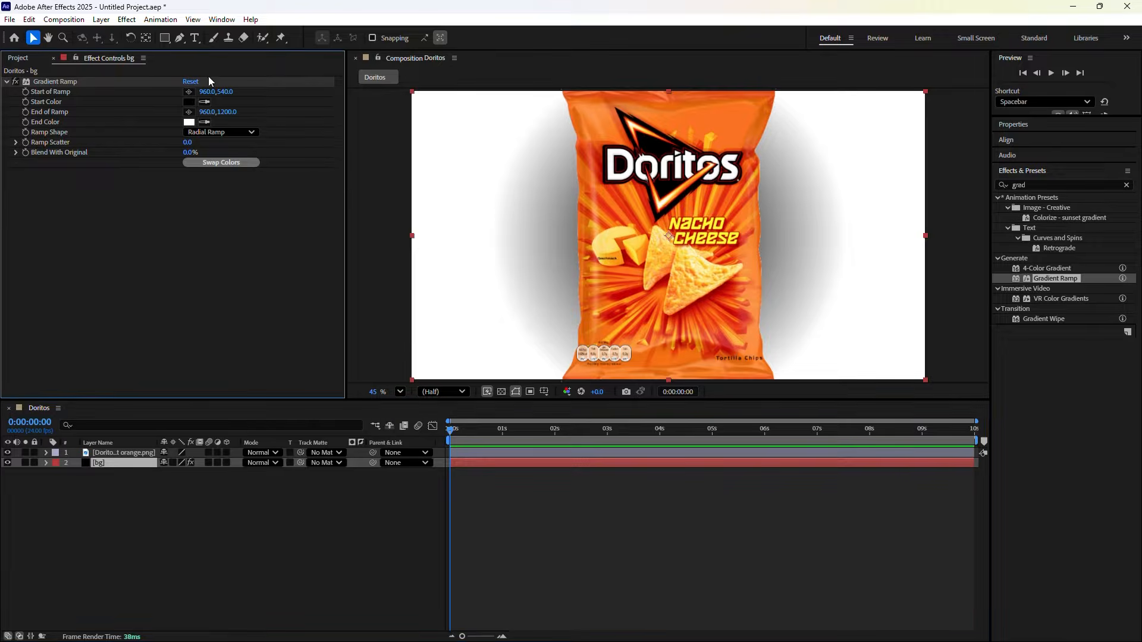
pyautogui.click(205, 123)
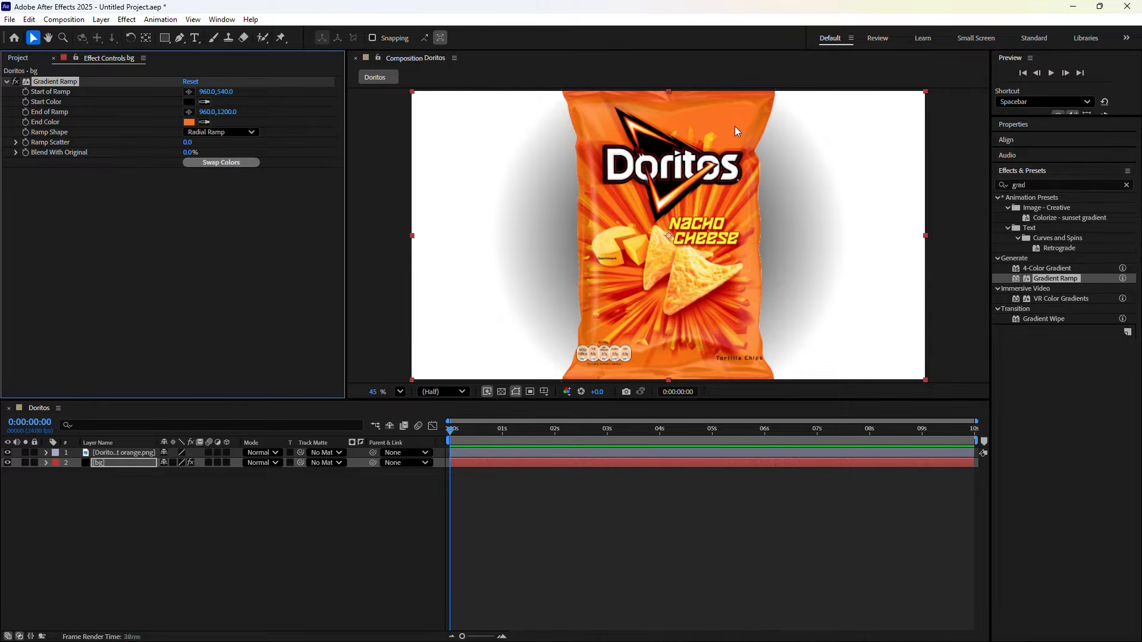
pyautogui.click(735, 126)
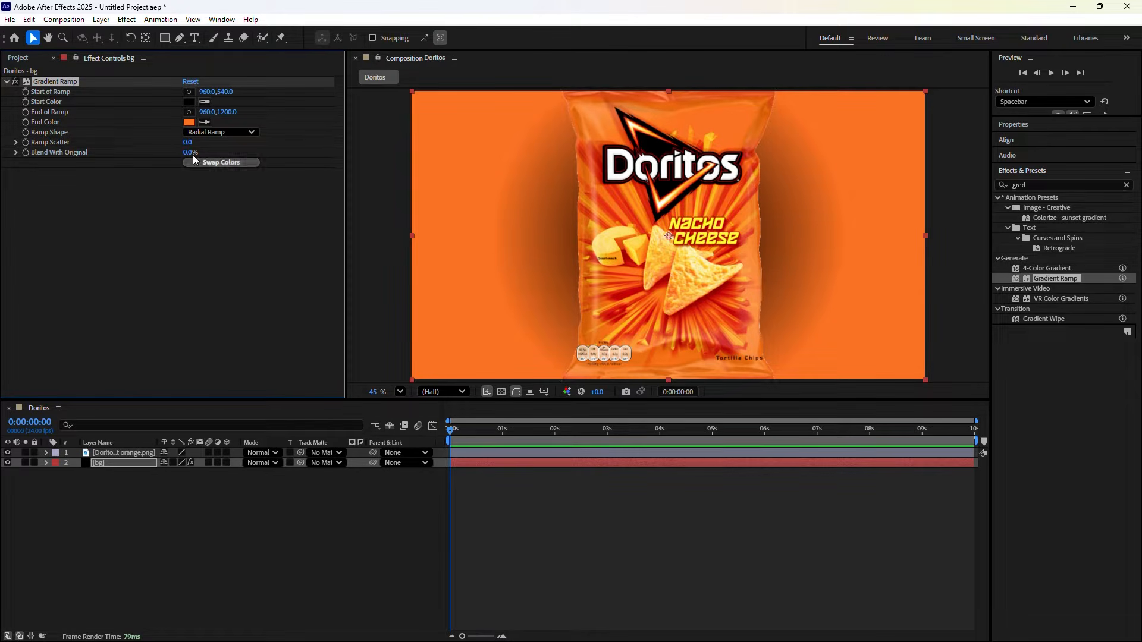
pyautogui.click(189, 122)
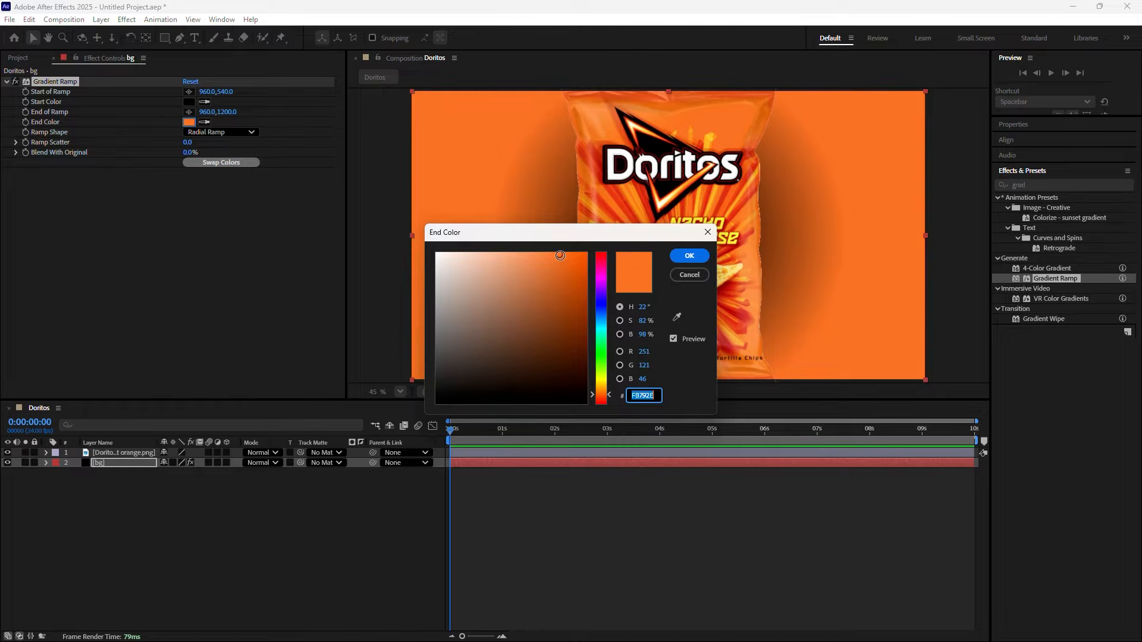
pyautogui.moveTo(559, 255)
pyautogui.mouseDown()
pyautogui.moveTo(540, 252)
pyautogui.moveTo(575, 253)
pyautogui.mouseUp()
pyautogui.moveTo(577, 253); pyautogui.dragTo(581, 254)
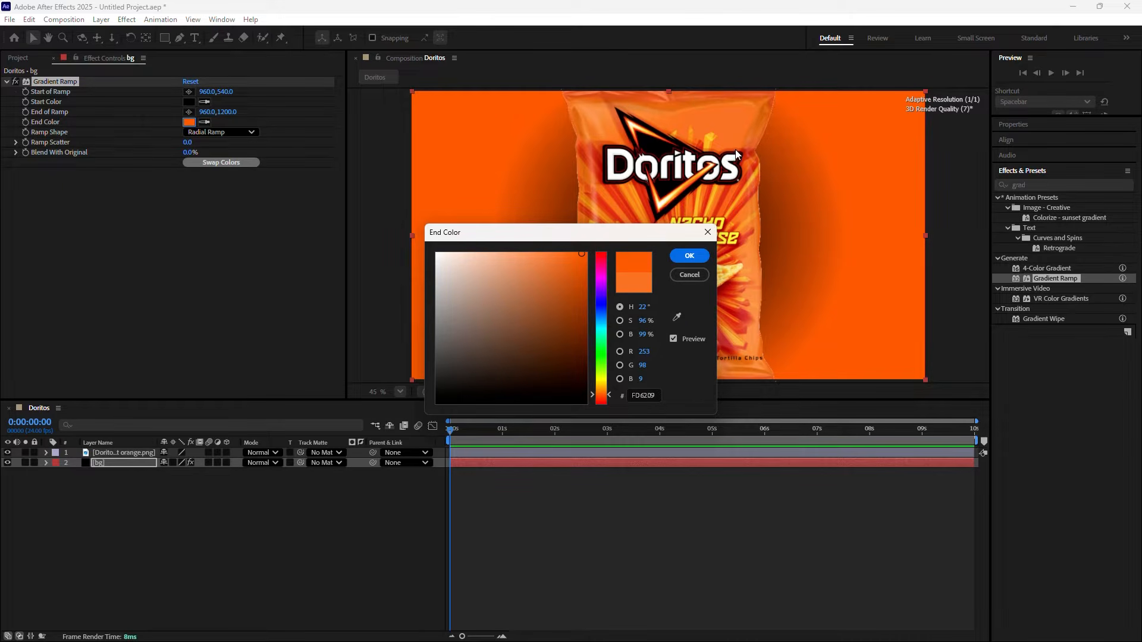
pyautogui.click(680, 320)
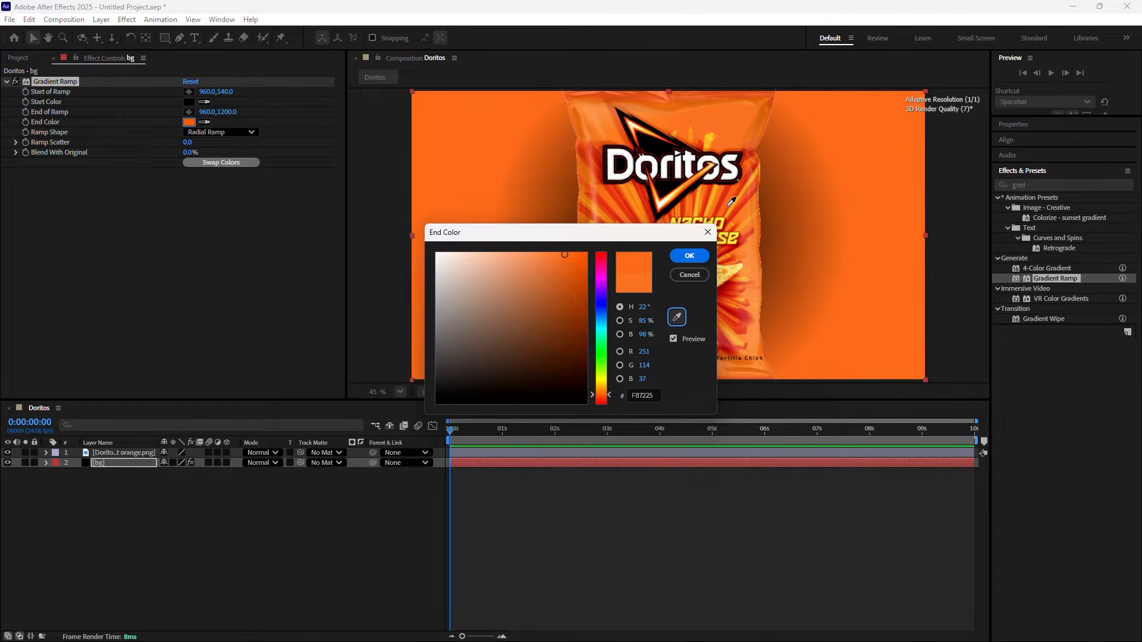
pyautogui.click(728, 205)
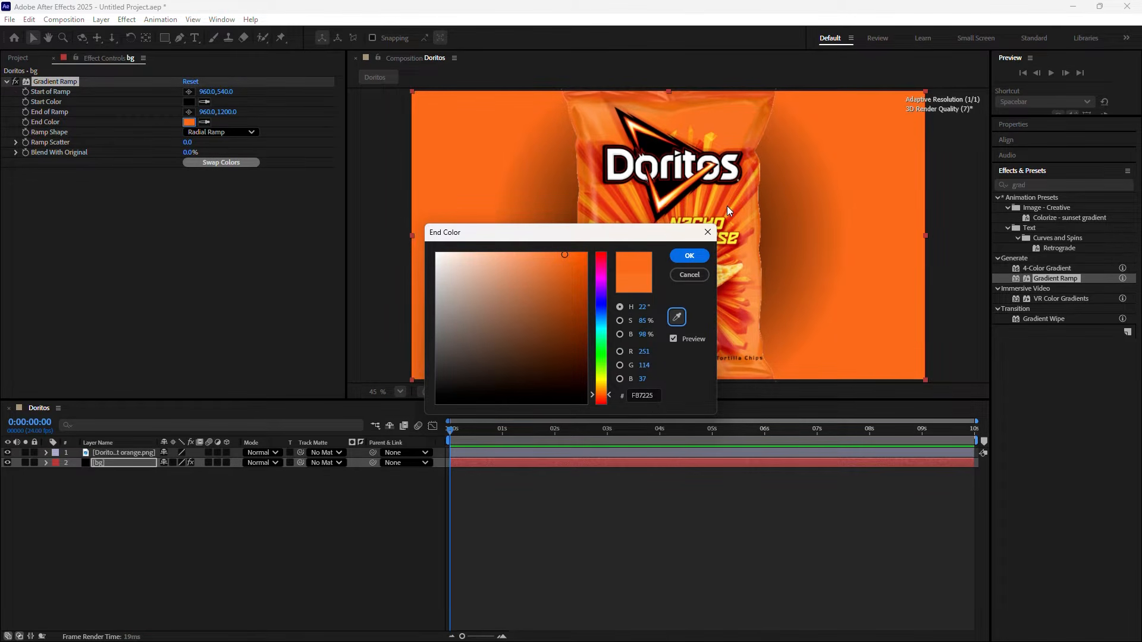
pyautogui.click(688, 257)
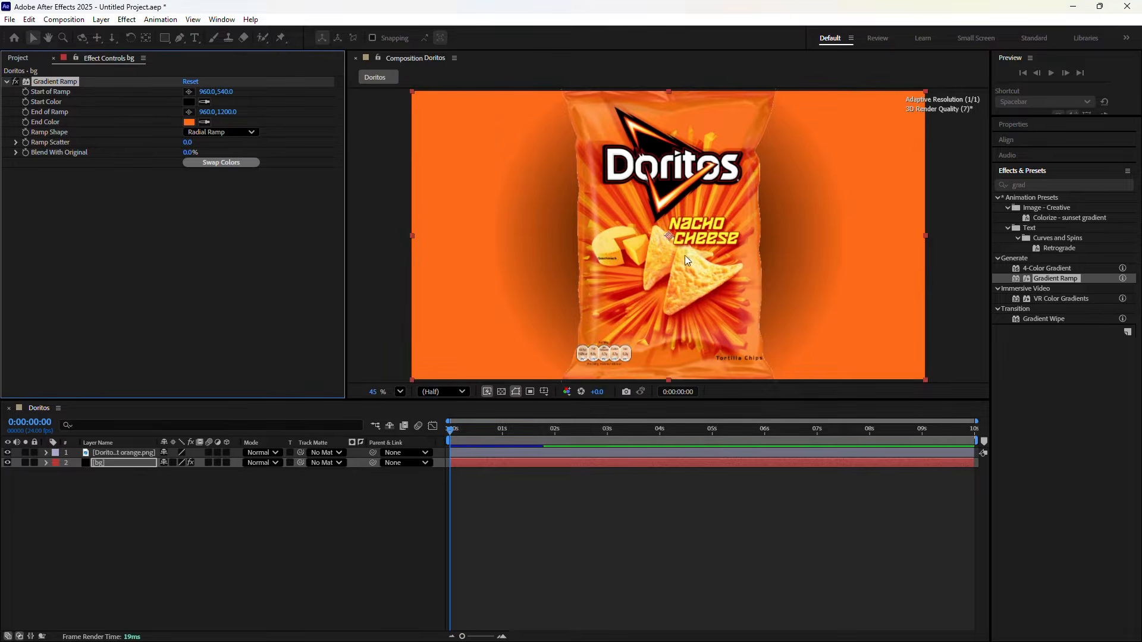
# Sample a dark red from the bag as the gradient Start Color
pyautogui.click(205, 102)
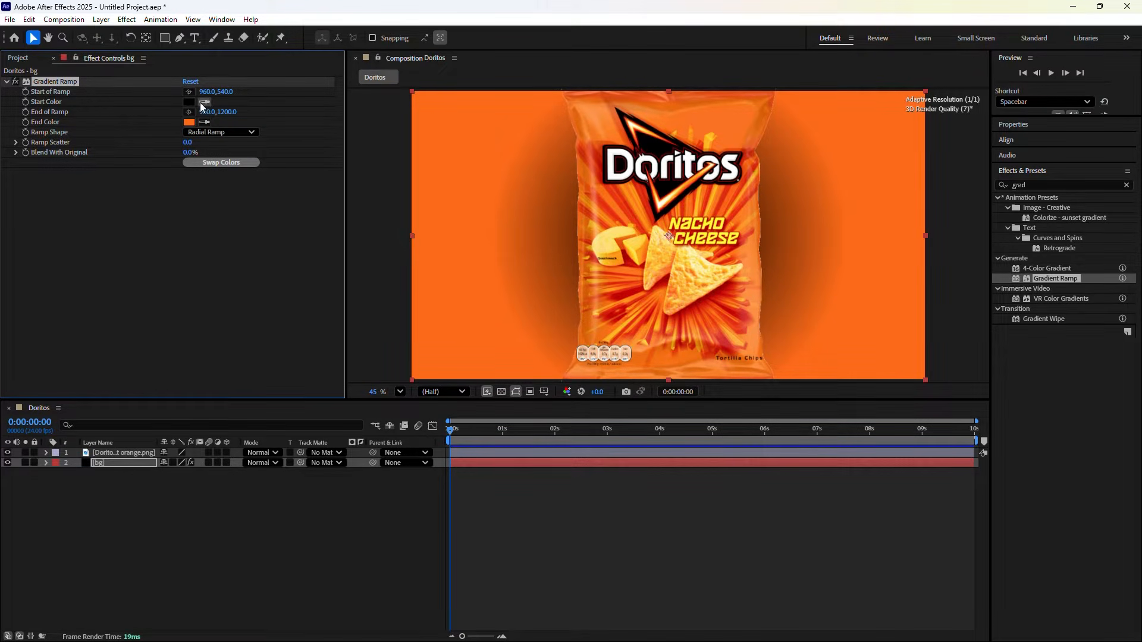
pyautogui.click(603, 202)
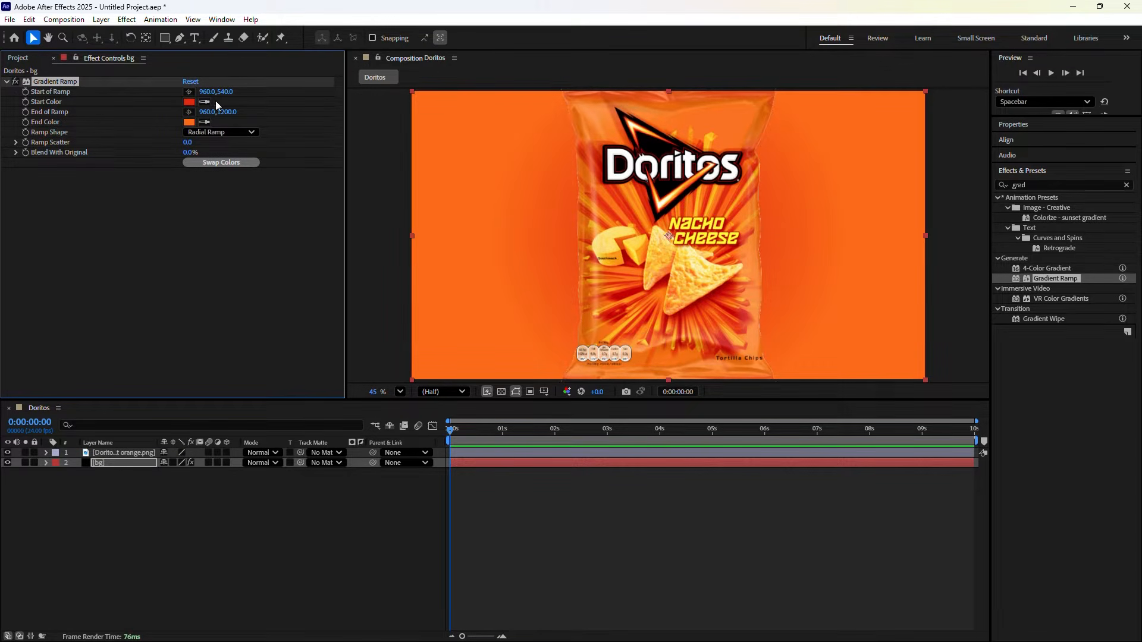
pyautogui.click(189, 102)
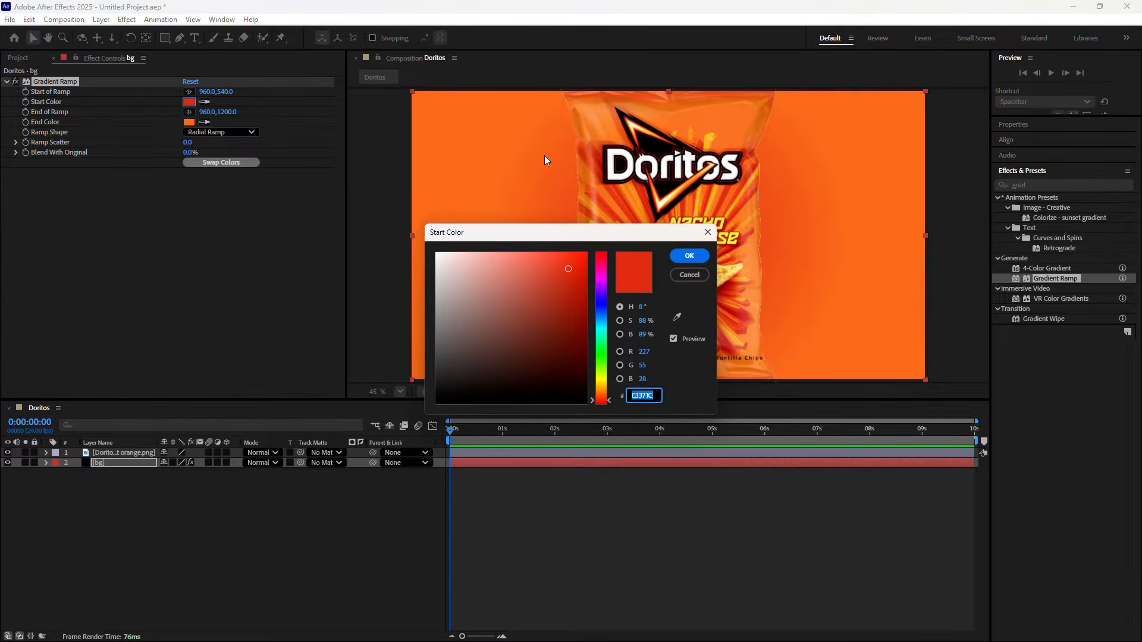
pyautogui.click(708, 232)
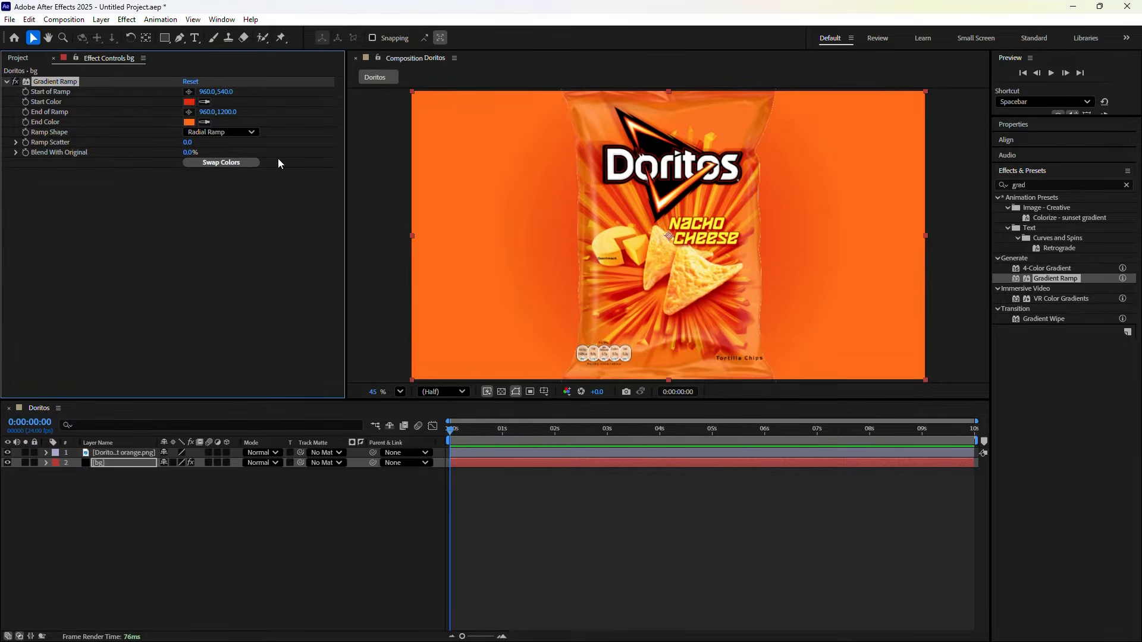
pyautogui.click(205, 102)
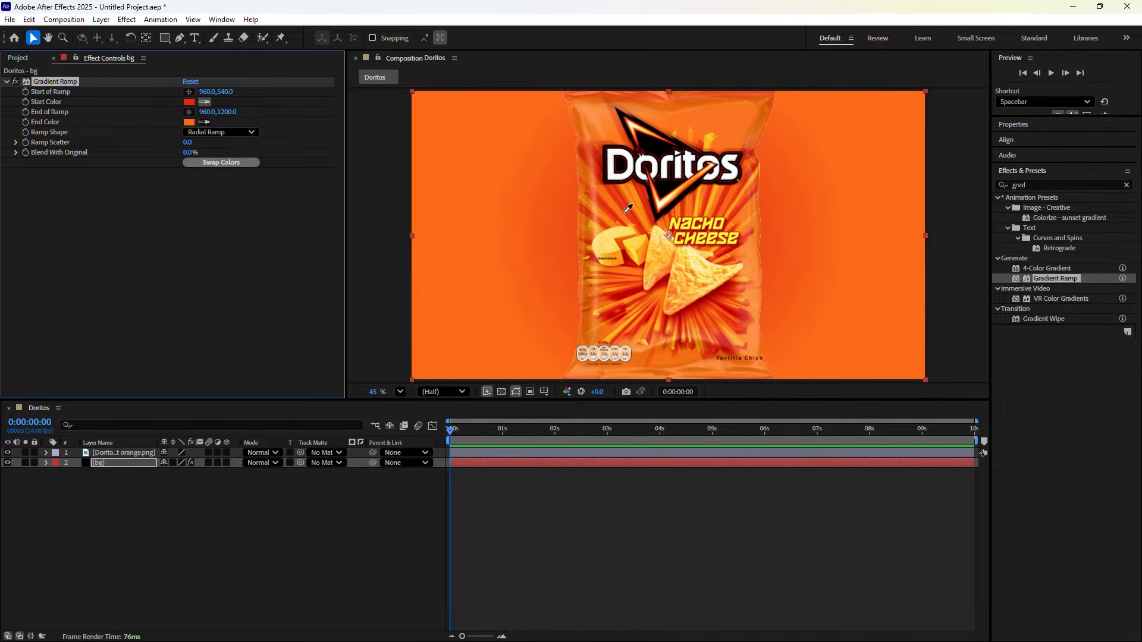
pyautogui.click(615, 297)
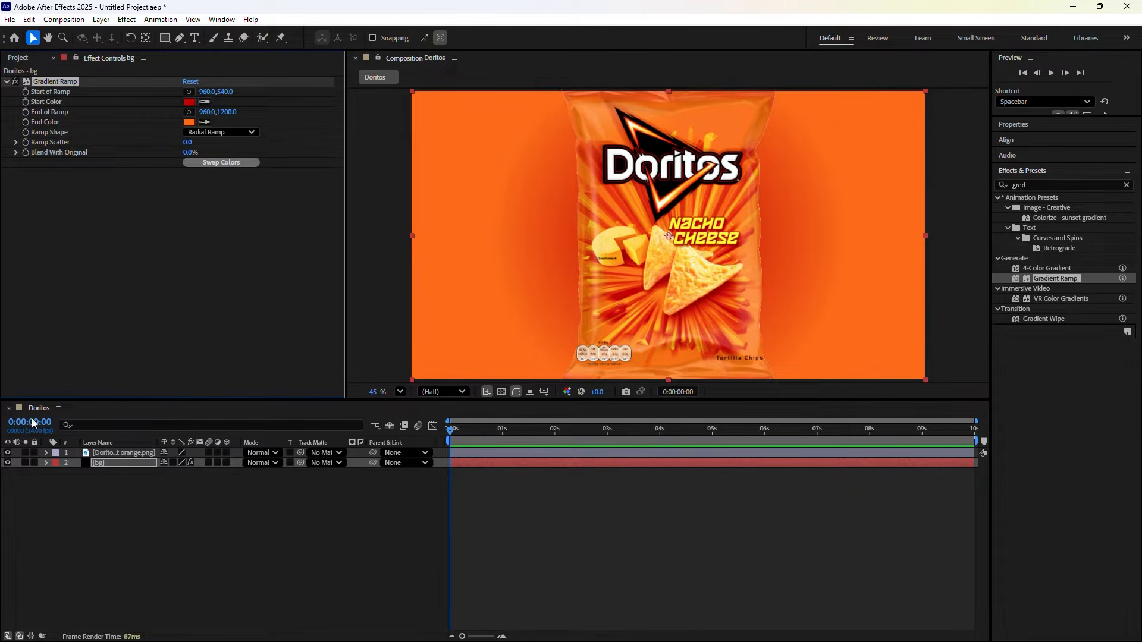
pyautogui.click(105, 454)
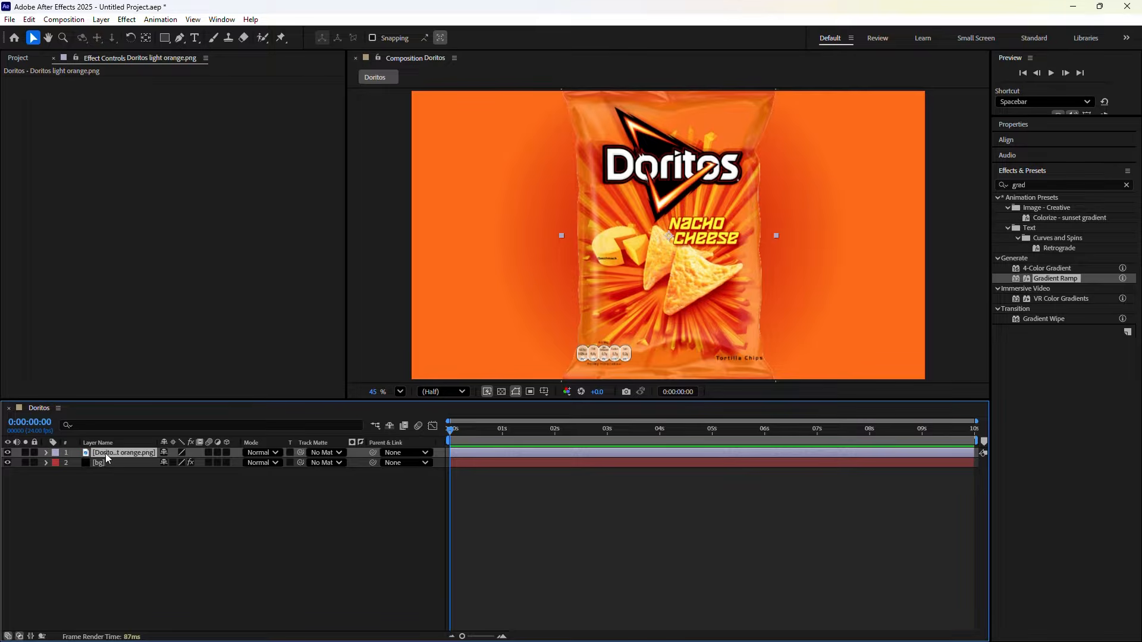
# Delete the Doritos bag layer and set the gradient Start Color to red-orange B7300C
pyautogui.press('Delete')
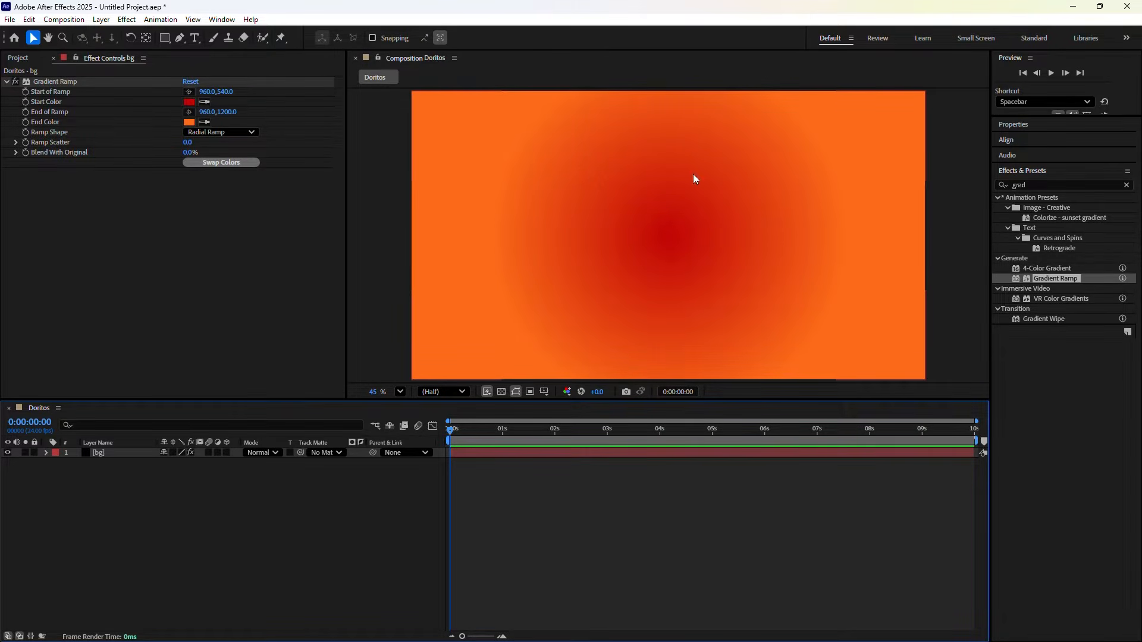
pyautogui.click(189, 102)
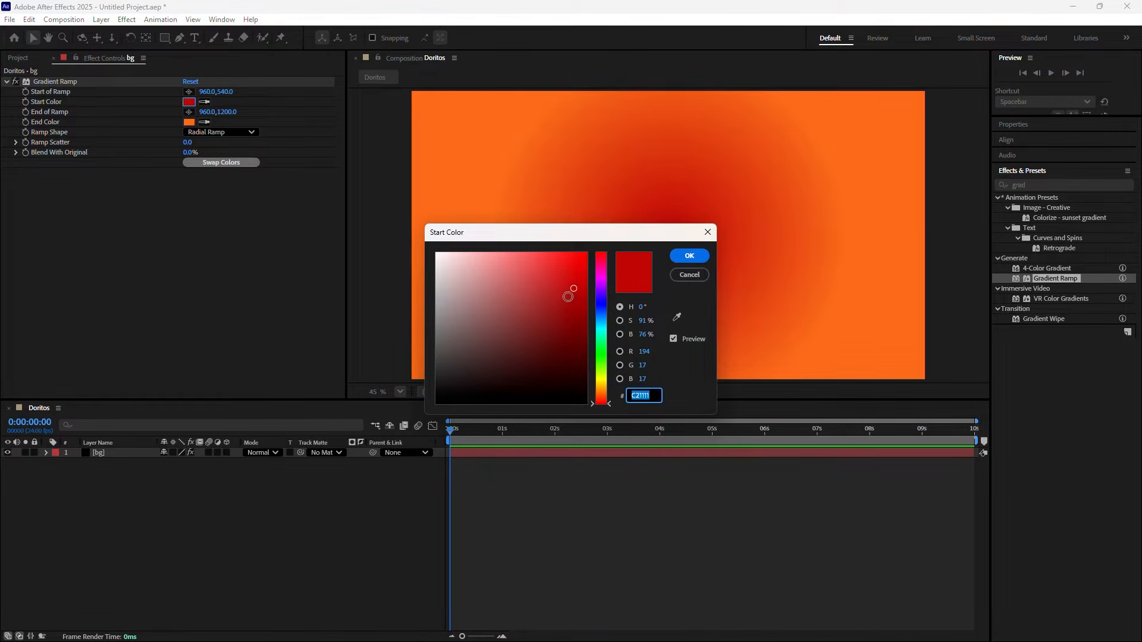
pyautogui.click(574, 285)
pyautogui.moveTo(574, 285); pyautogui.dragTo(577, 295)
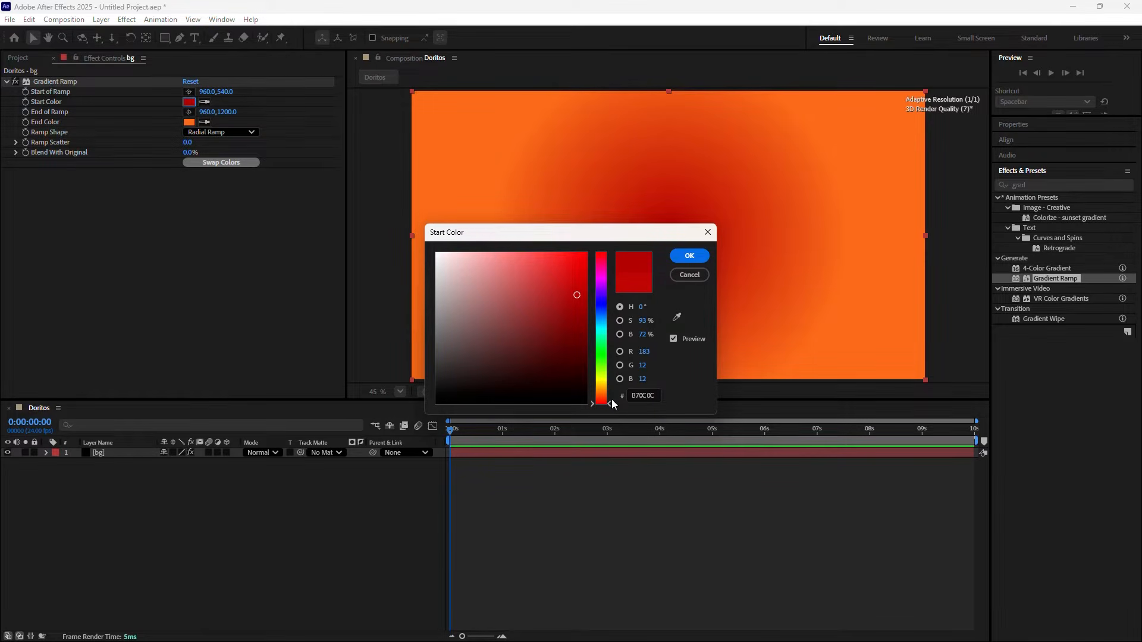
pyautogui.moveTo(612, 404); pyautogui.dragTo(610, 399)
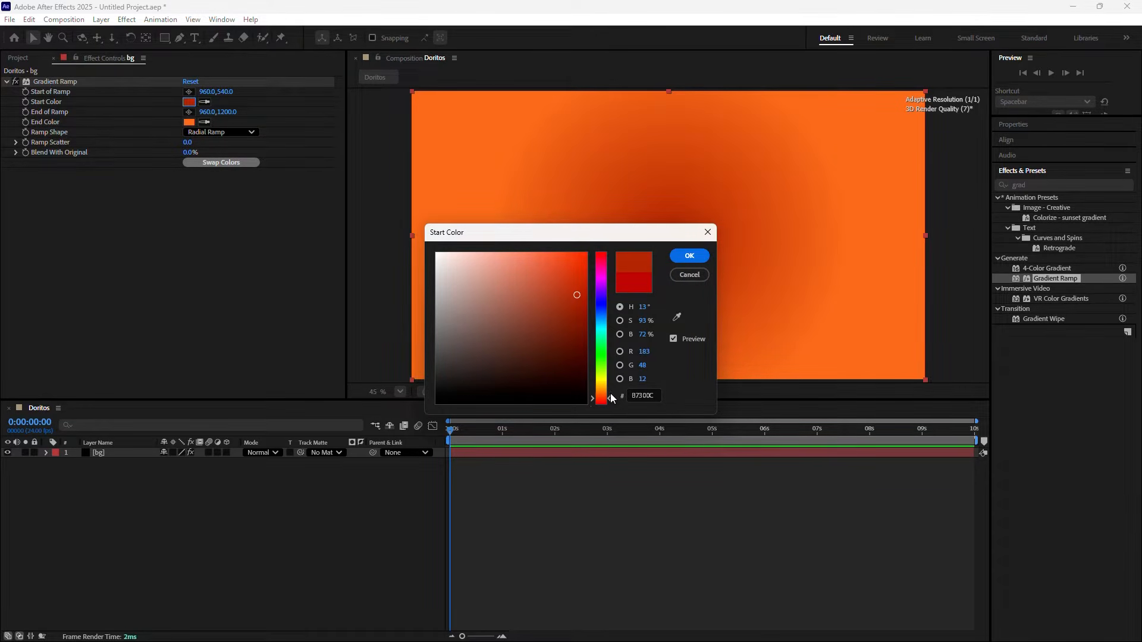
pyautogui.click(687, 257)
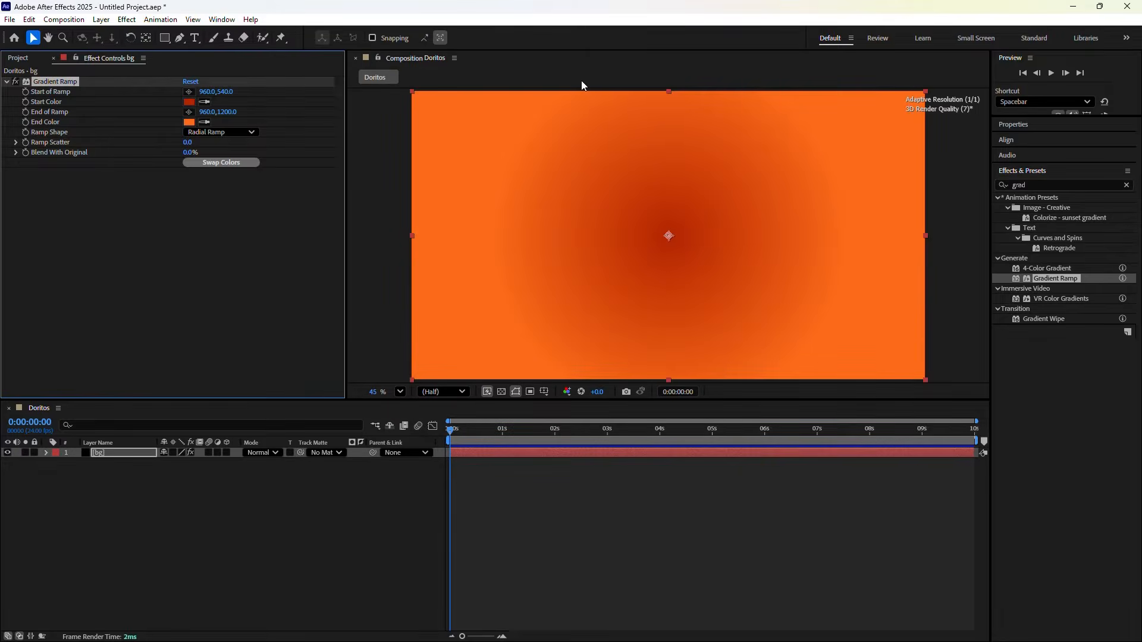
# Change the gradient End Color to a deeper, brighter orange
pyautogui.click(191, 119)
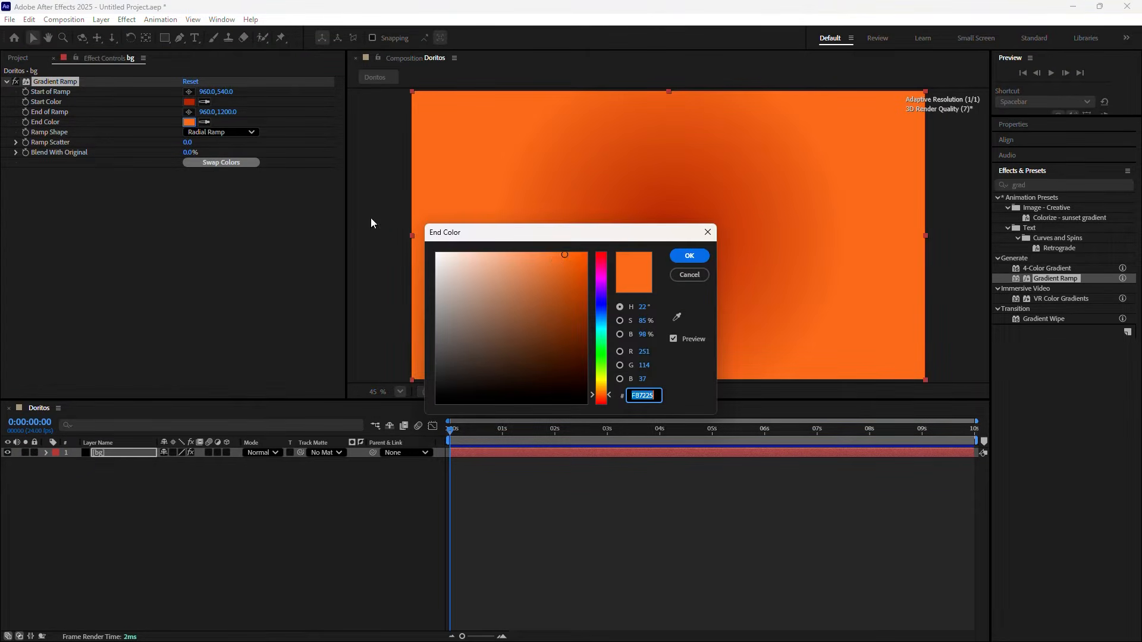
pyautogui.moveTo(567, 256); pyautogui.dragTo(574, 256)
pyautogui.click(690, 256)
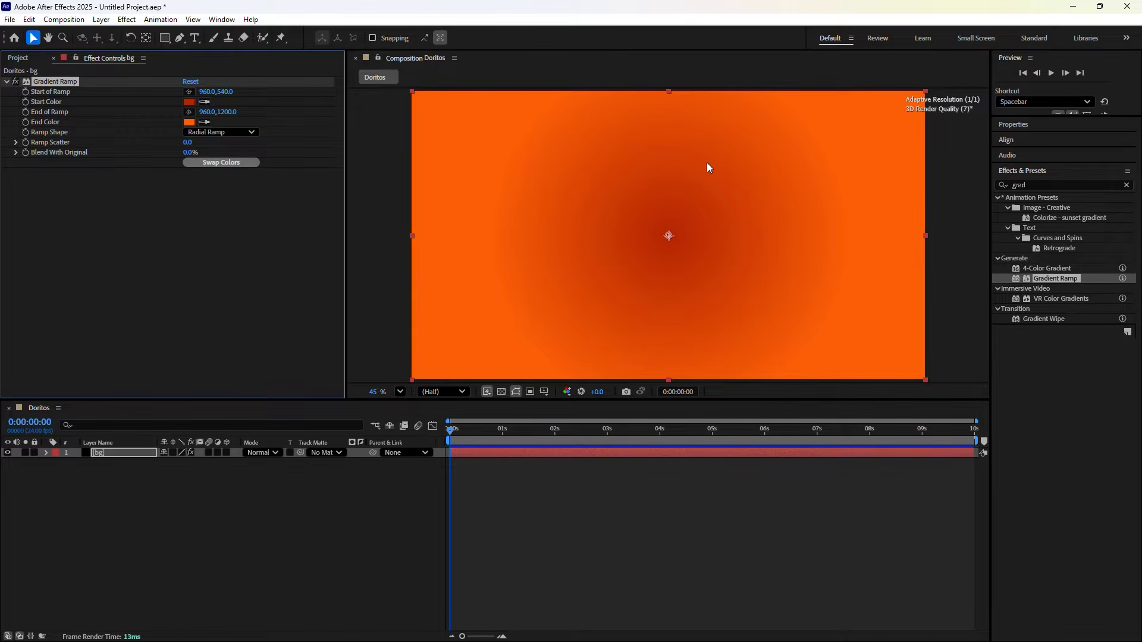
pyautogui.click(934, 319)
pyautogui.click(180, 38)
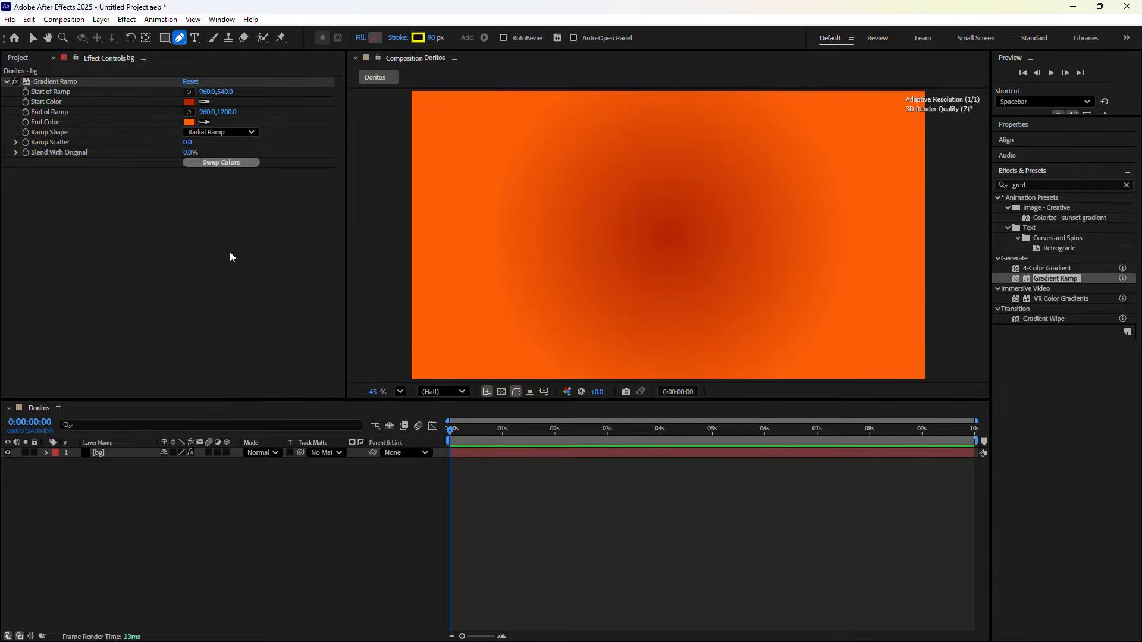
# Turn on Title/Action Safe guides and set the fill for new shapes to None
pyautogui.click(545, 394)
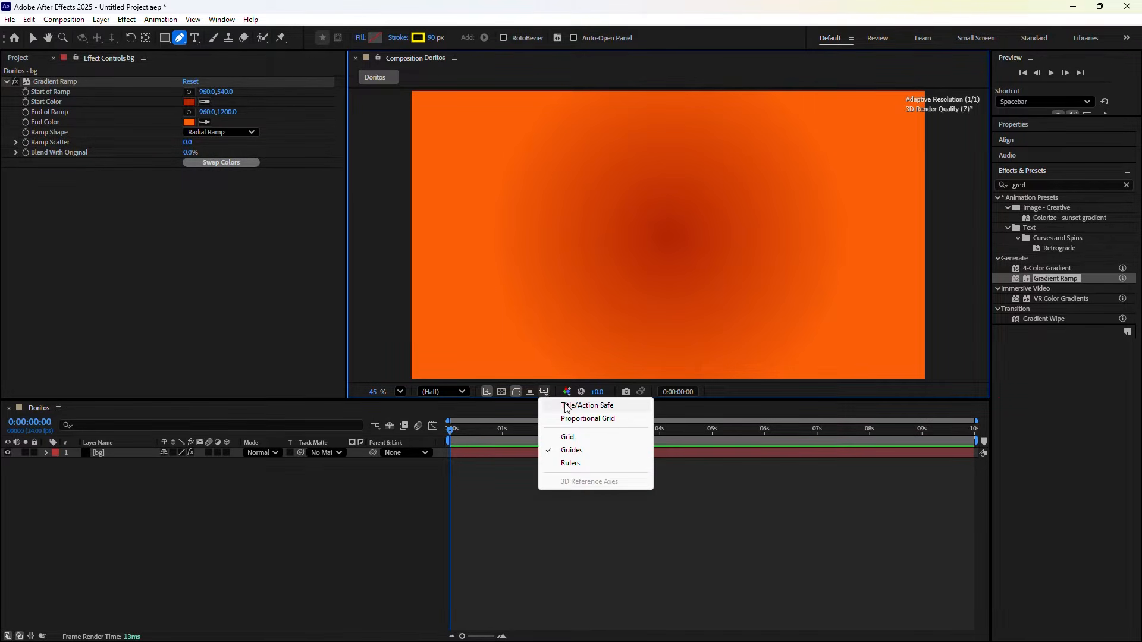
pyautogui.click(566, 407)
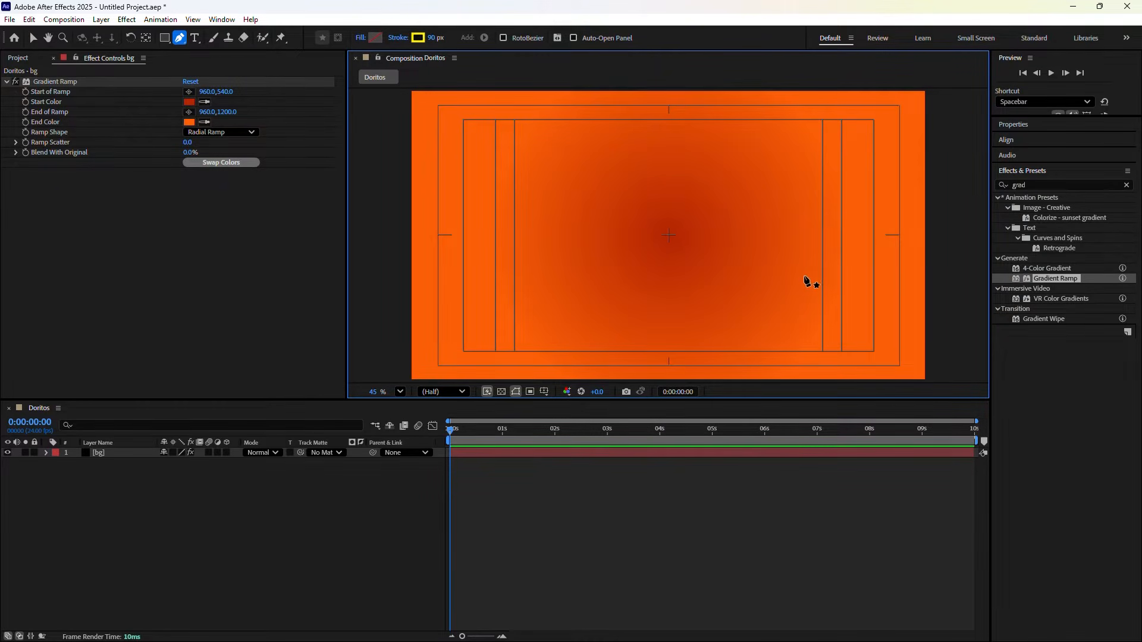
pyautogui.click(364, 39)
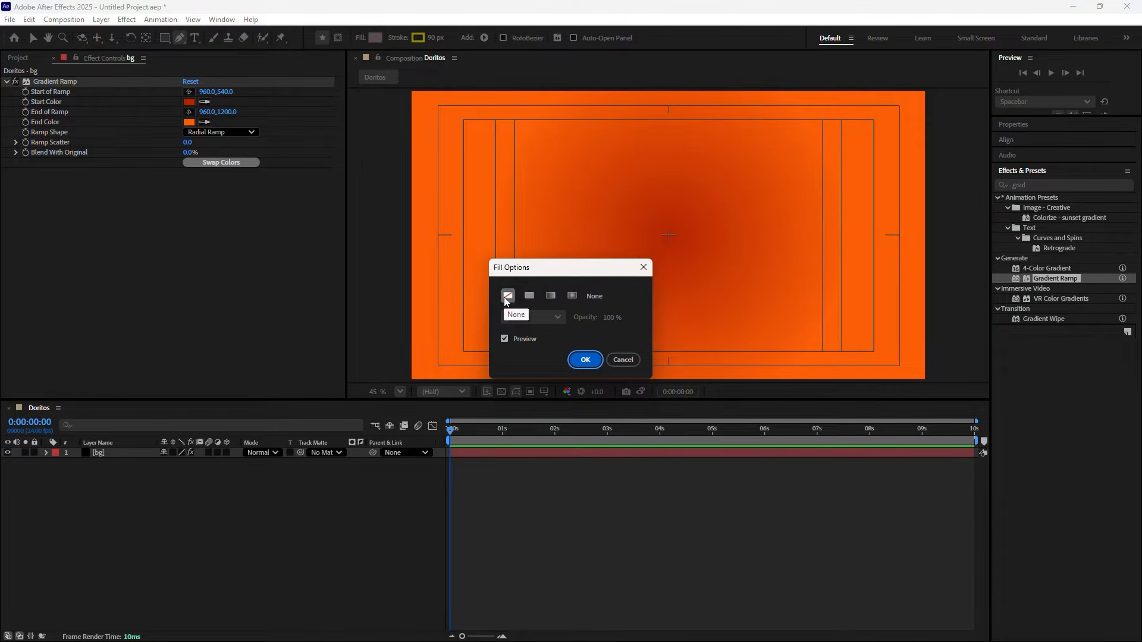
pyautogui.click(506, 297)
pyautogui.click(576, 364)
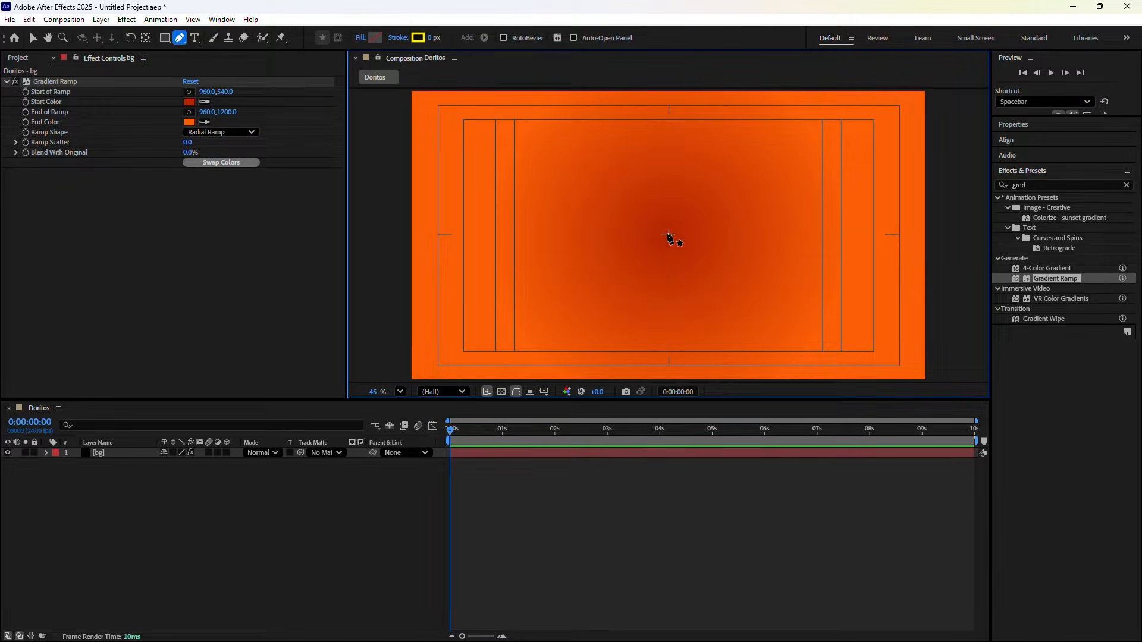
# Draw a pen path from the comp centre curving up to the top edge
pyautogui.click(668, 235)
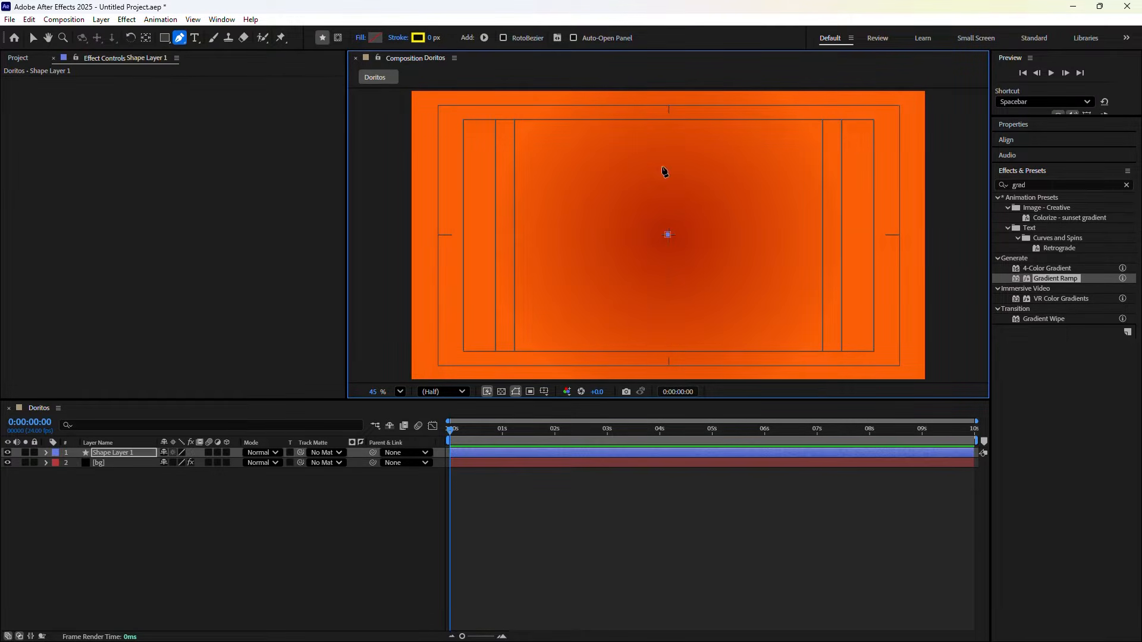
pyautogui.scroll(-3, 664, 102)
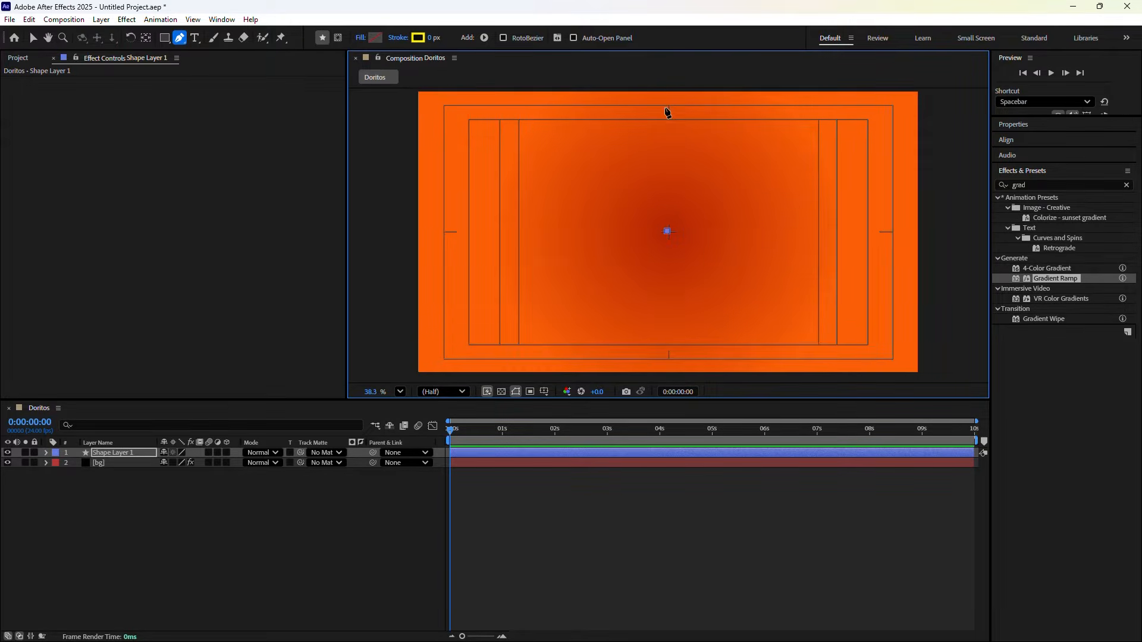
pyautogui.moveTo(665, 91); pyautogui.dragTo(666, 141)
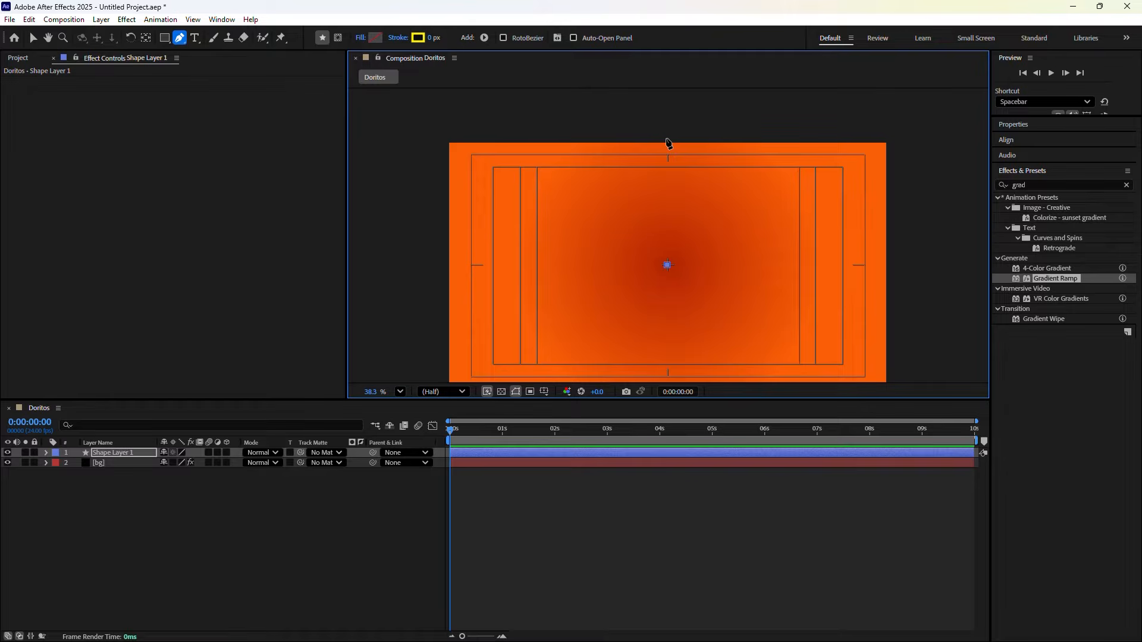
pyautogui.click(666, 136)
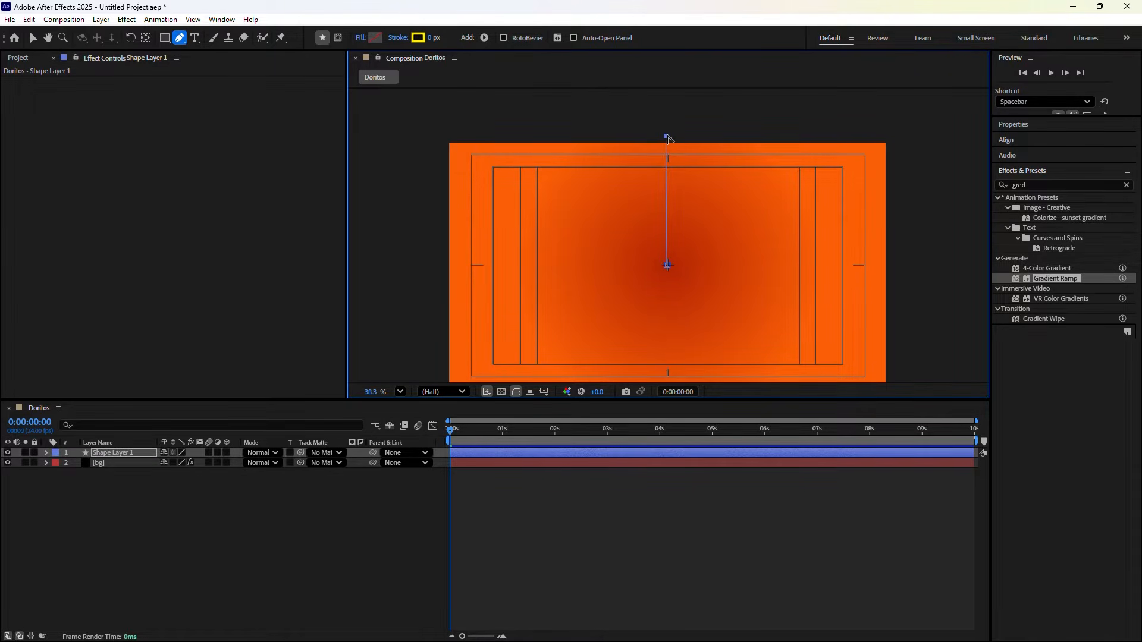
pyautogui.moveTo(666, 137); pyautogui.dragTo(642, 90)
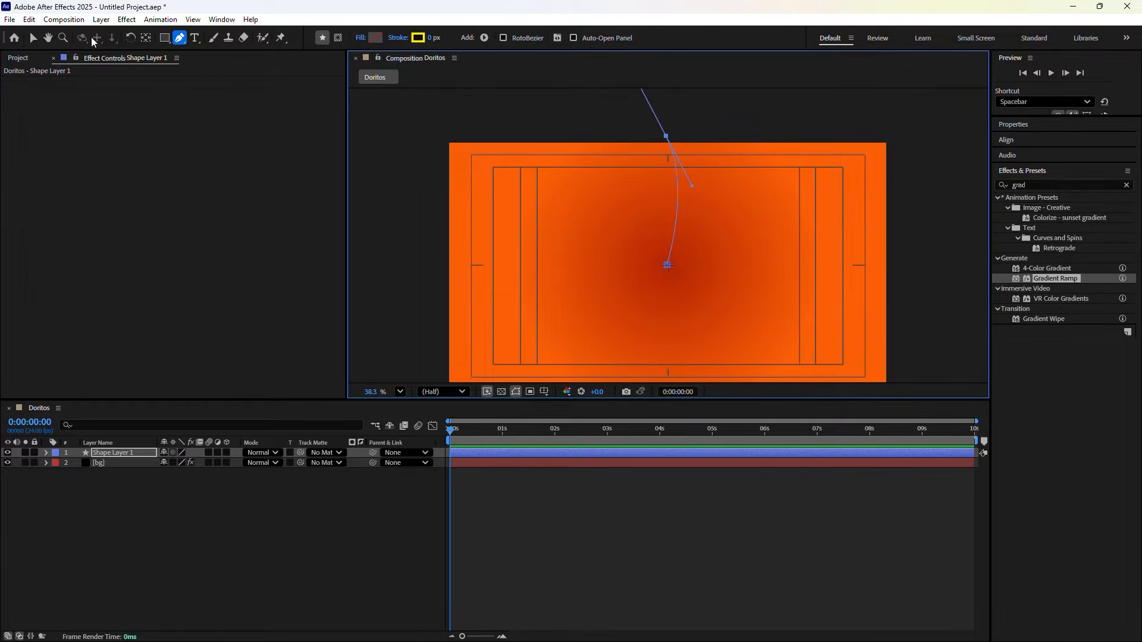
pyautogui.click(33, 38)
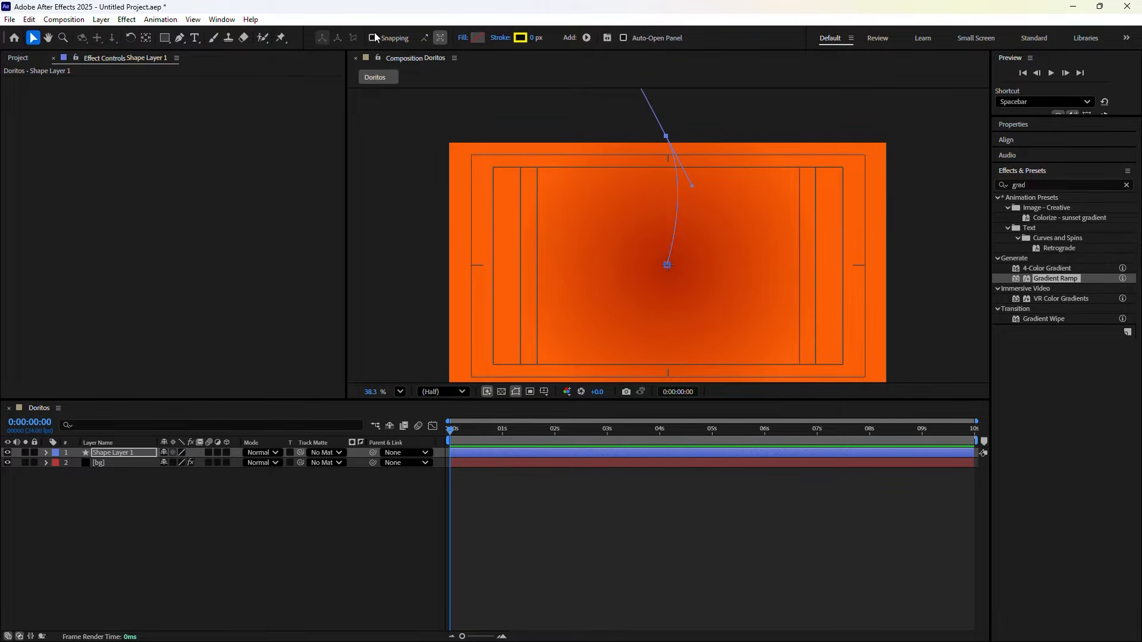
# Set the shape's stroke width to 90 px, keeping the yellow stroke colour
pyautogui.press('g')
pyautogui.scroll(2, 668, 238)
pyautogui.click(432, 37)
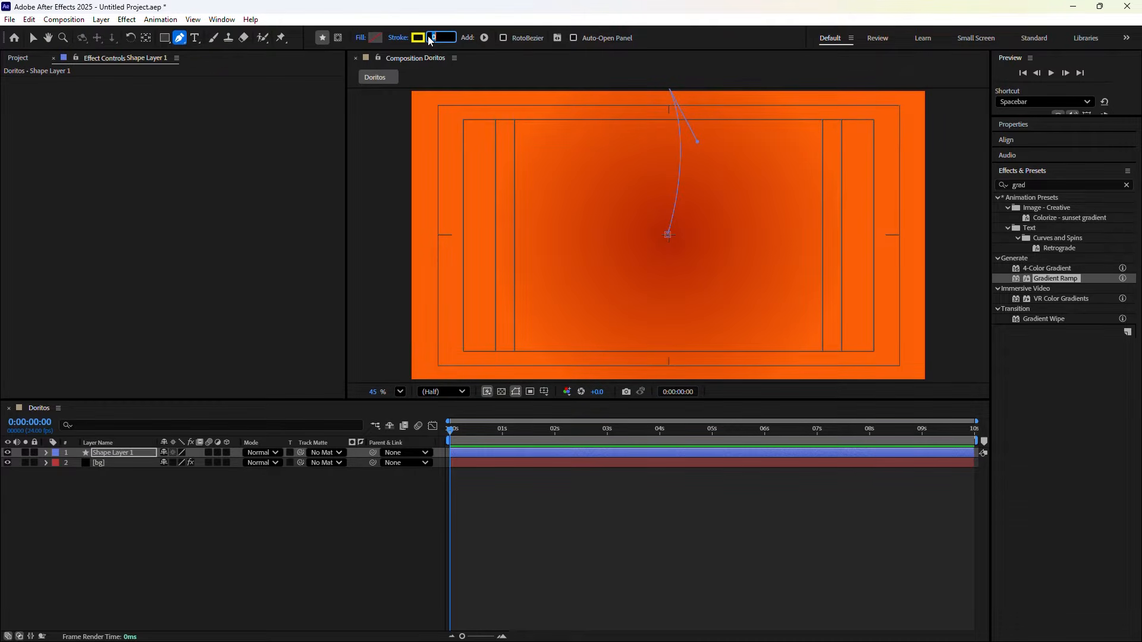
pyautogui.write('90')
pyautogui.press('Return')
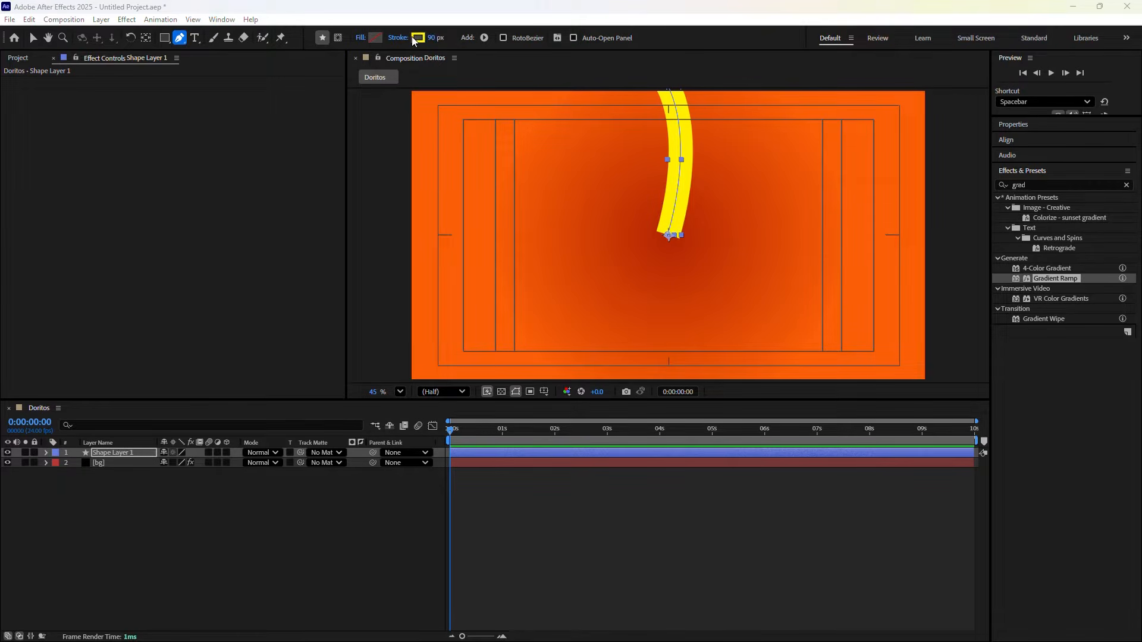
pyautogui.click(418, 37)
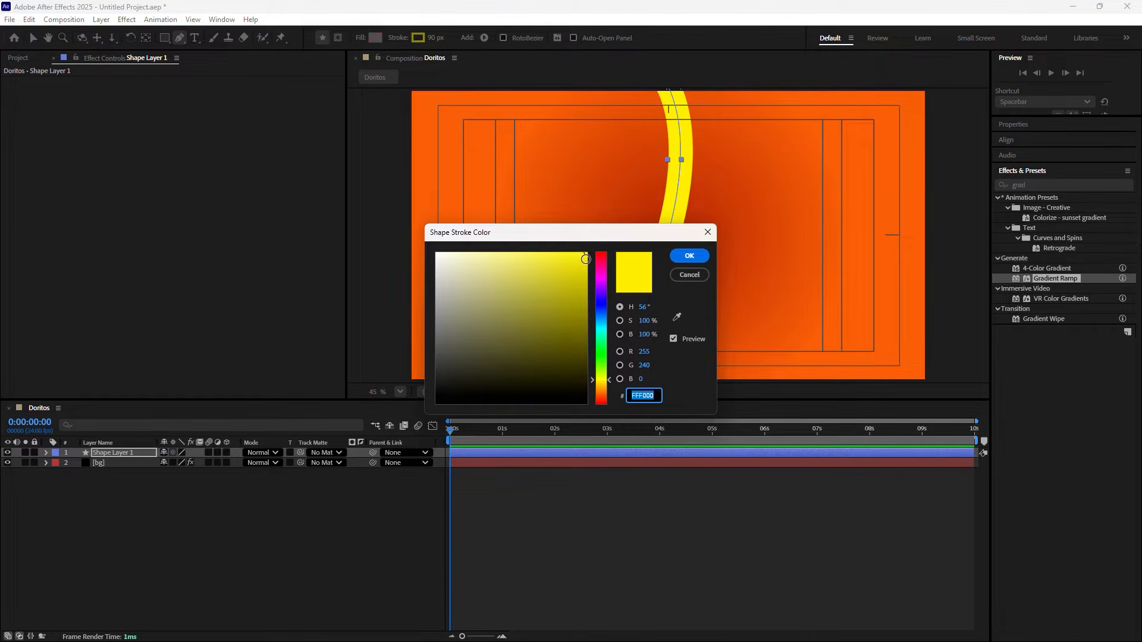
pyautogui.press('Return')
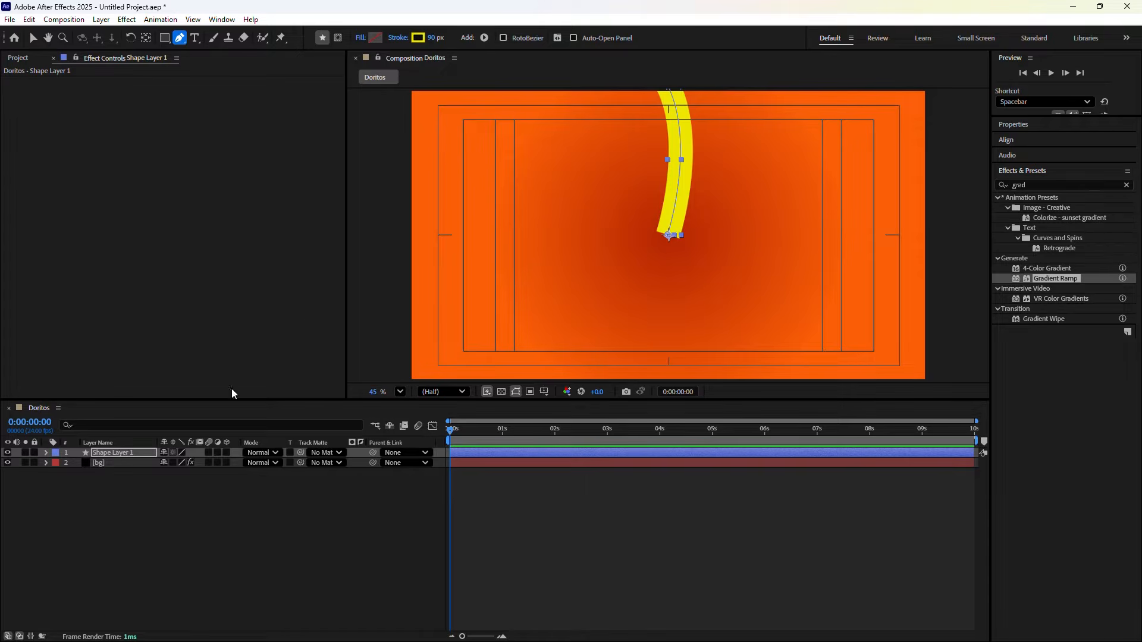
# Set Stroke 1's Taper Start Length to 100% so it narrows to a point
pyautogui.click(46, 452)
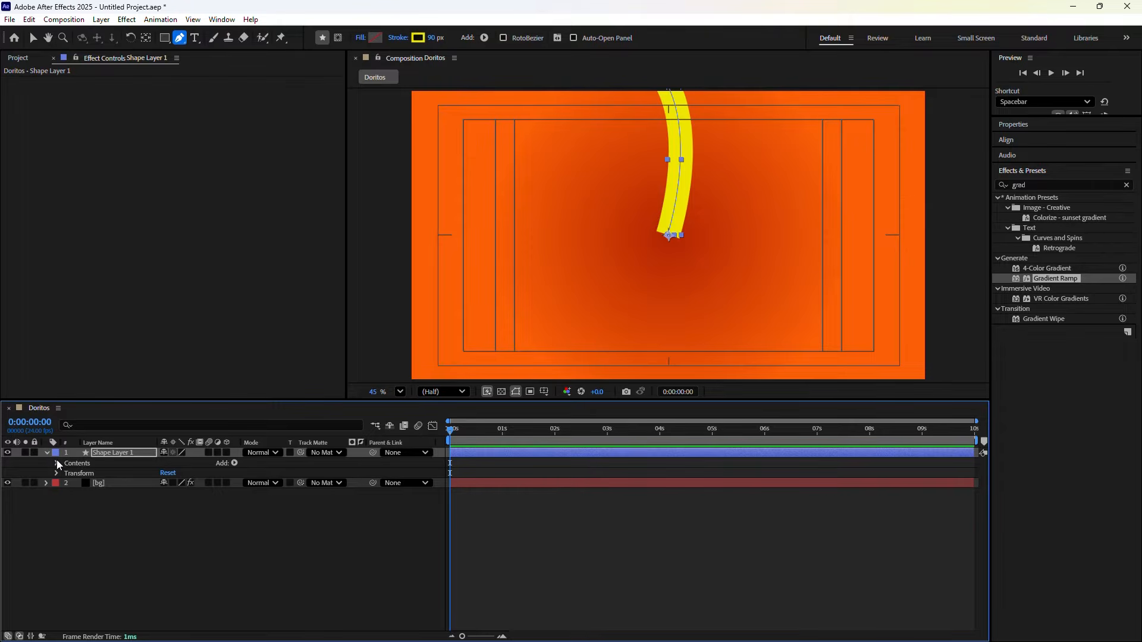
pyautogui.click(57, 464)
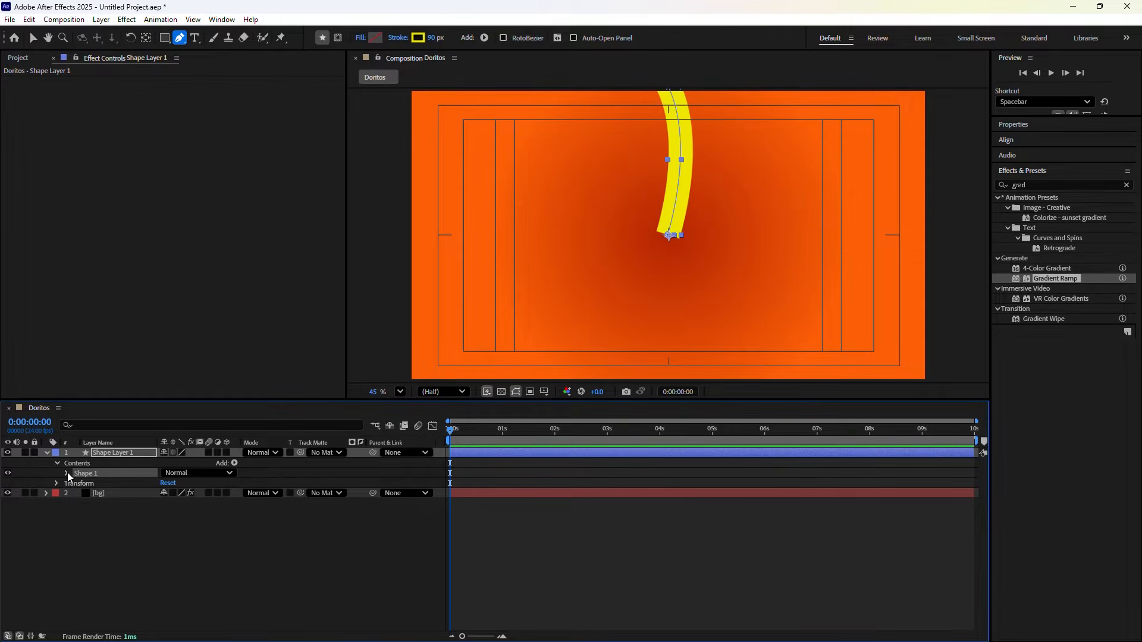
pyautogui.click(67, 474)
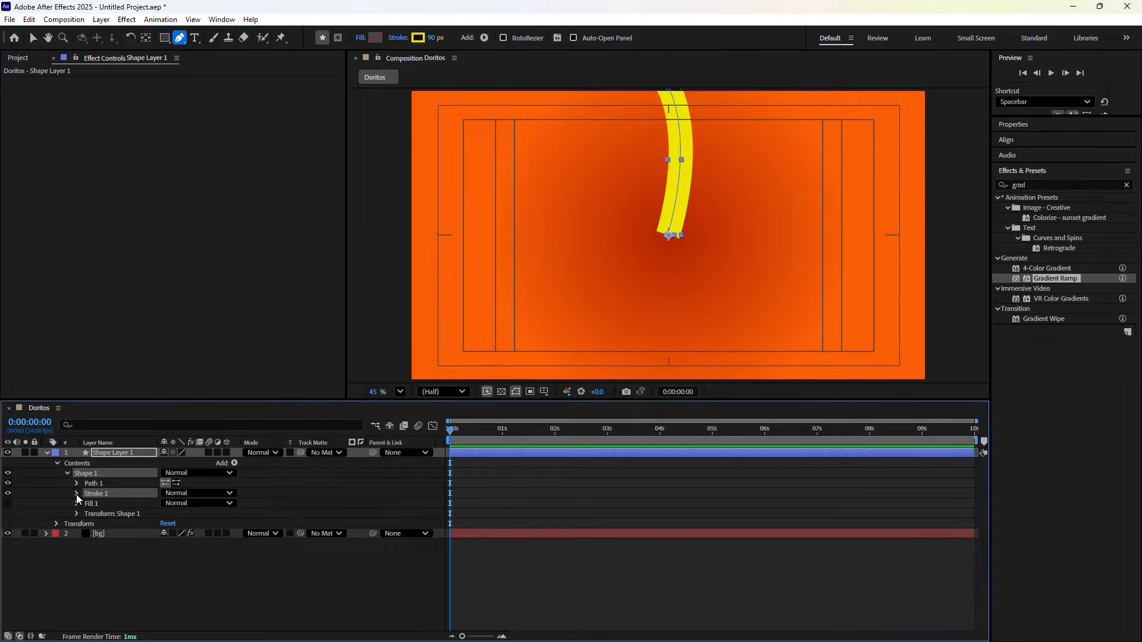
pyautogui.click(76, 494)
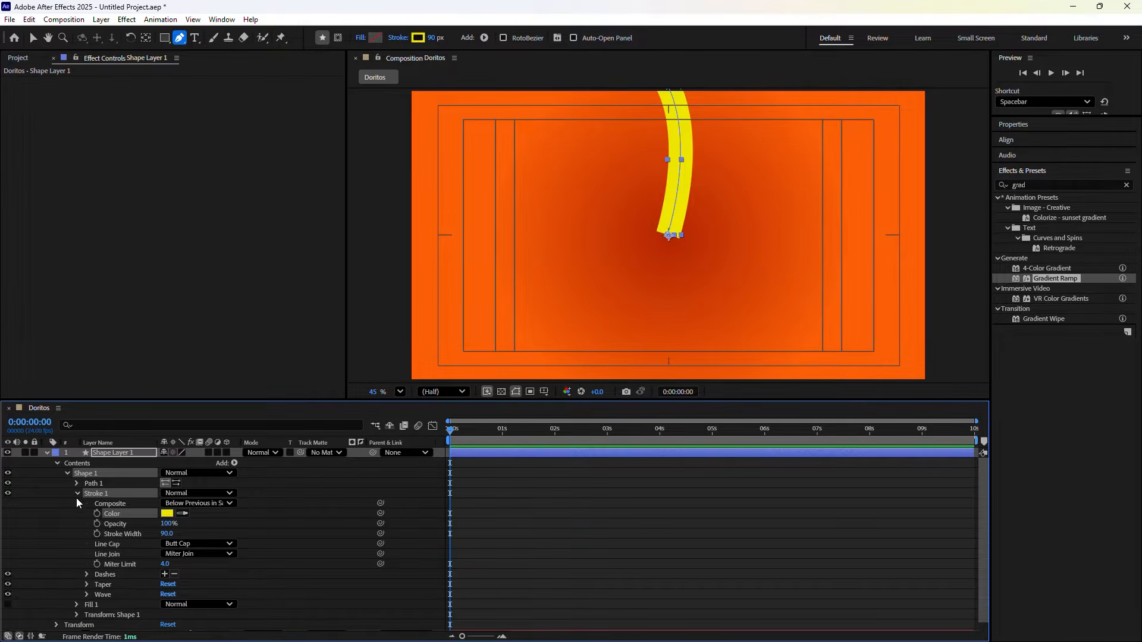
pyautogui.click(98, 584)
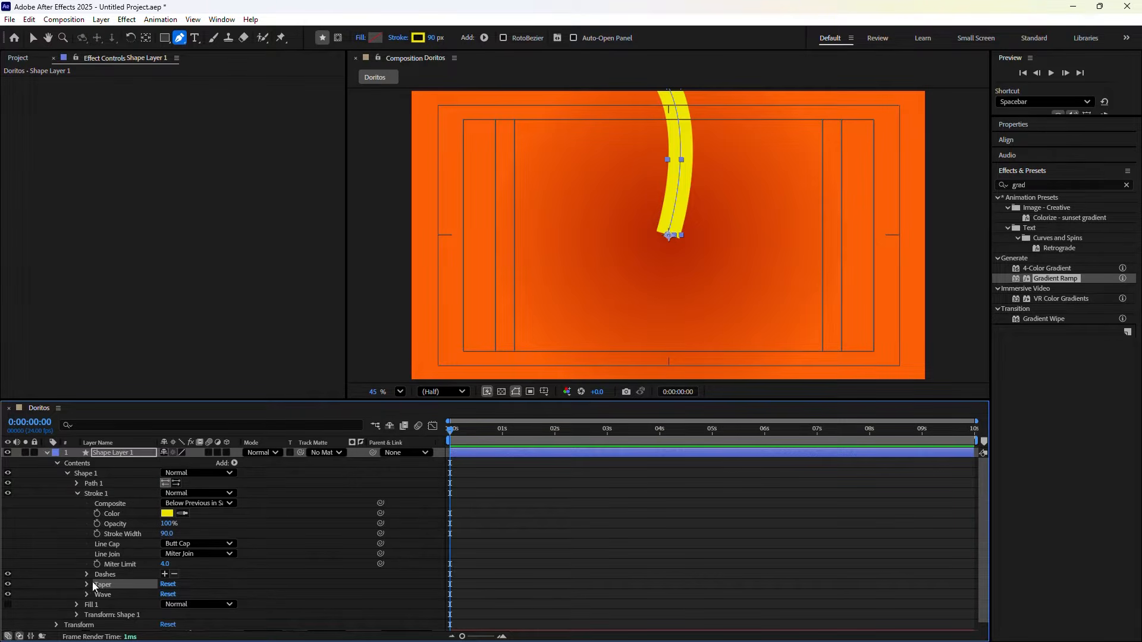
pyautogui.click(89, 583)
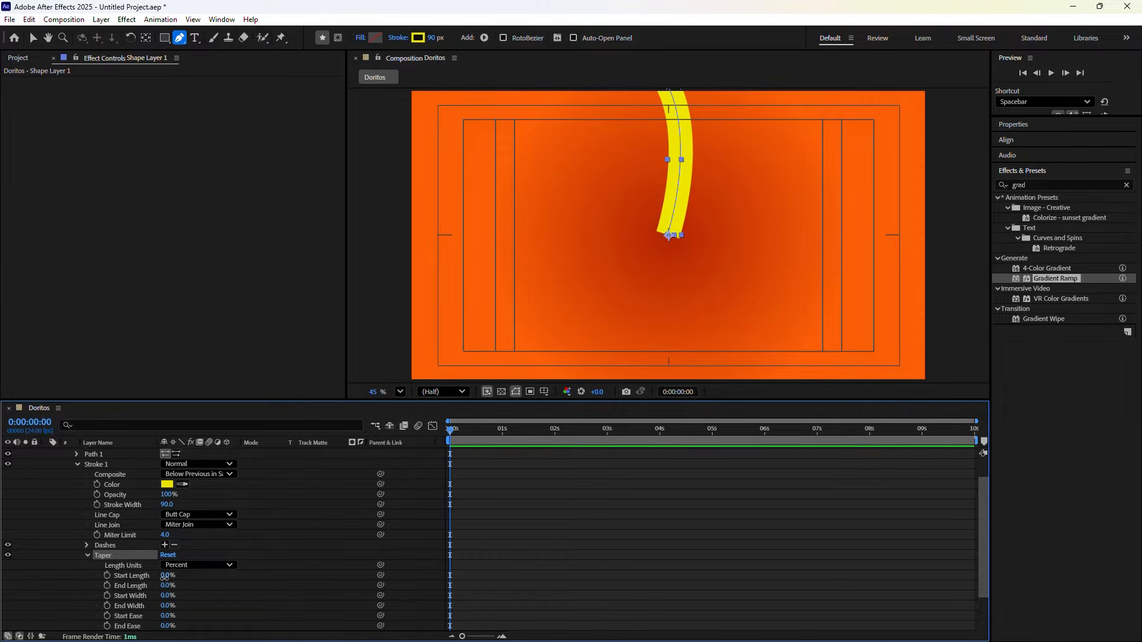
pyautogui.click(165, 577)
pyautogui.write('100')
pyautogui.press('Return')
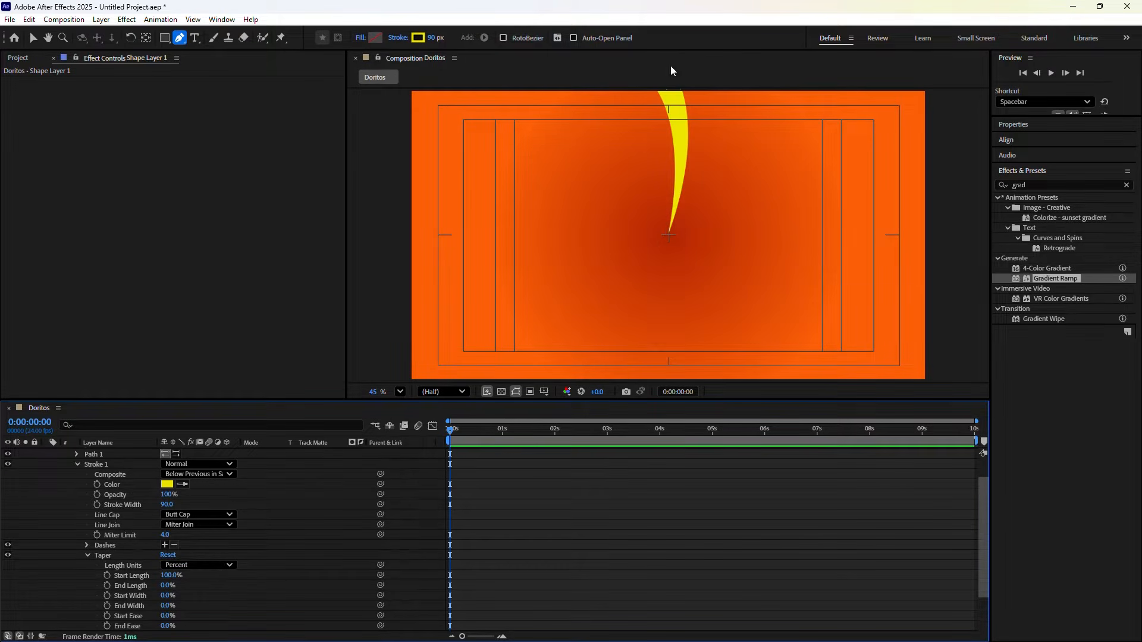
# Add a Repeater to the tapered yellow stroke shape and set its Copies to 12
pyautogui.press('v')
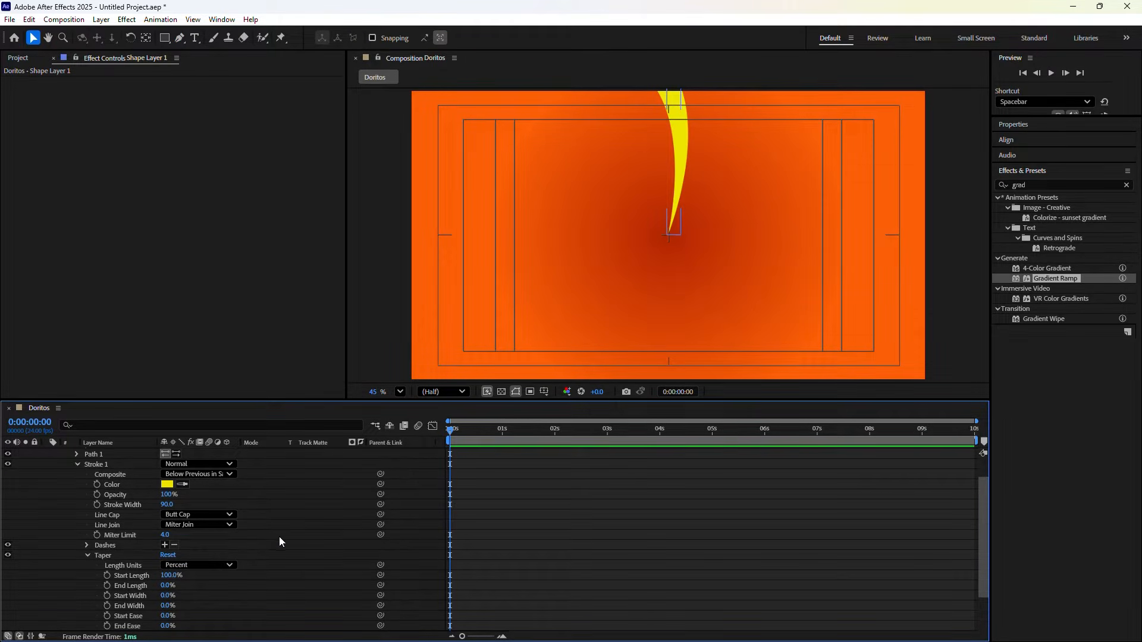
pyautogui.scroll(2, 280, 536)
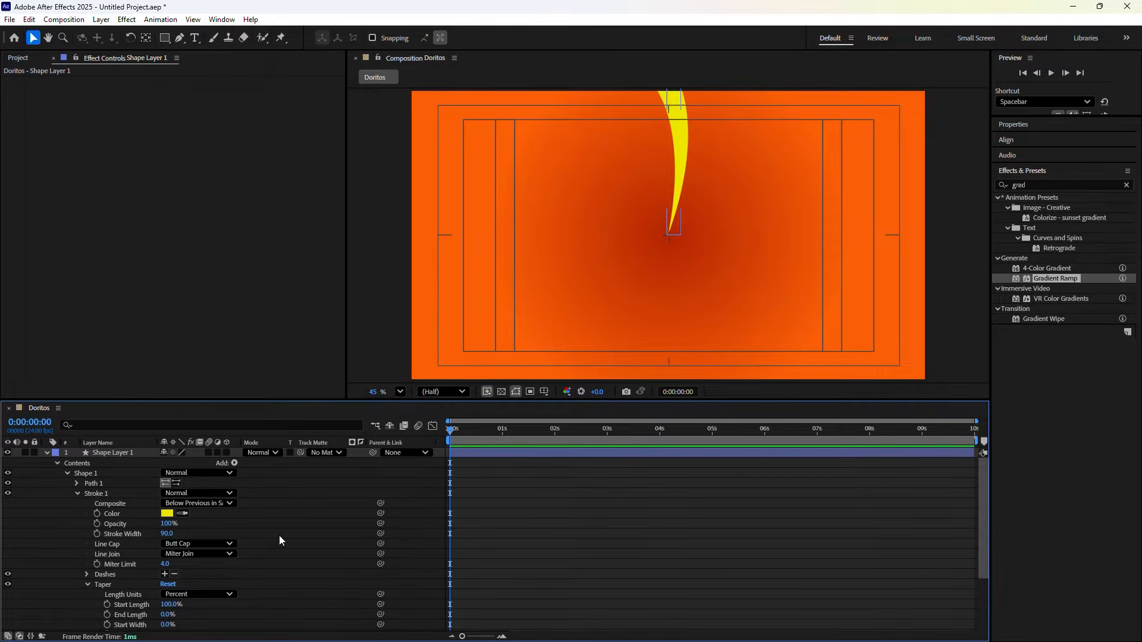
pyautogui.click(235, 463)
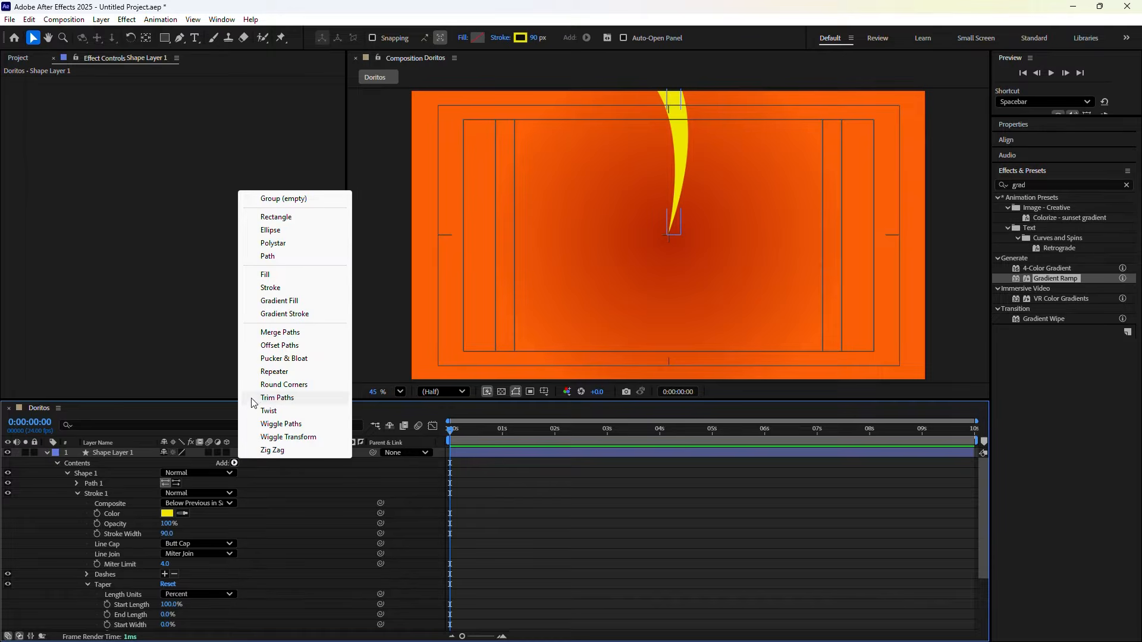
pyautogui.click(274, 372)
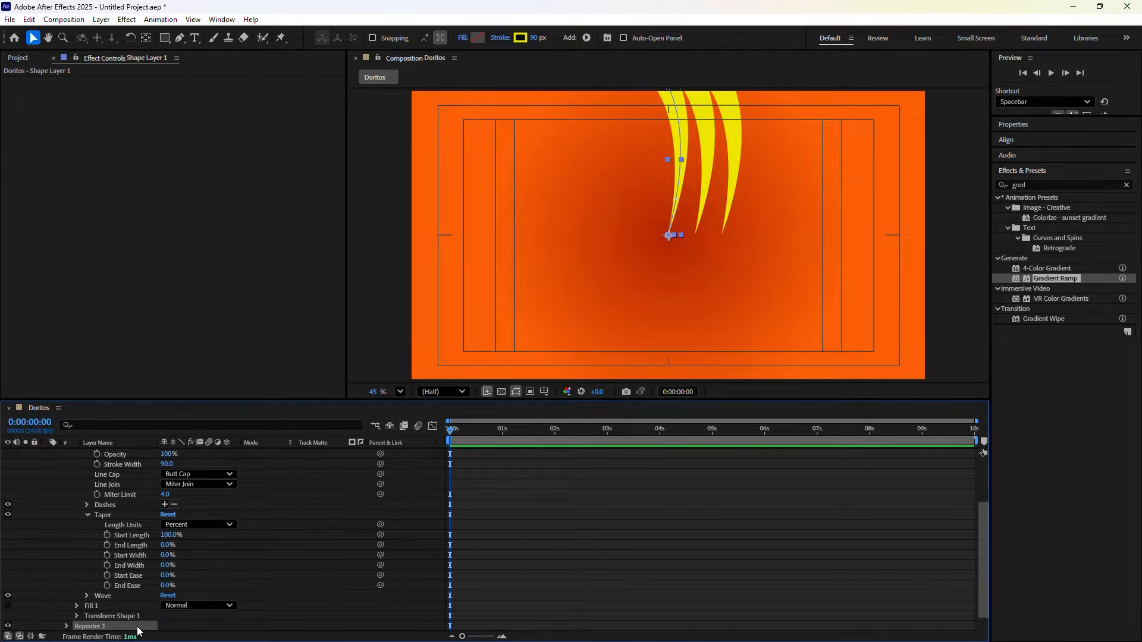
pyautogui.click(66, 627)
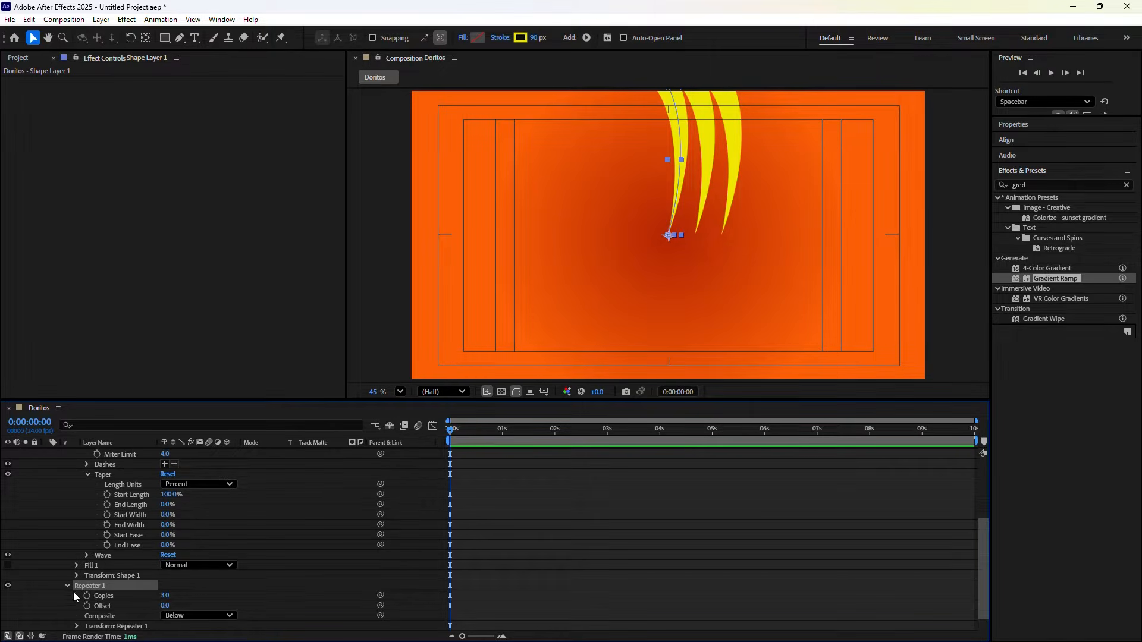
pyautogui.click(164, 595)
pyautogui.write('12')
pyautogui.press('Return')
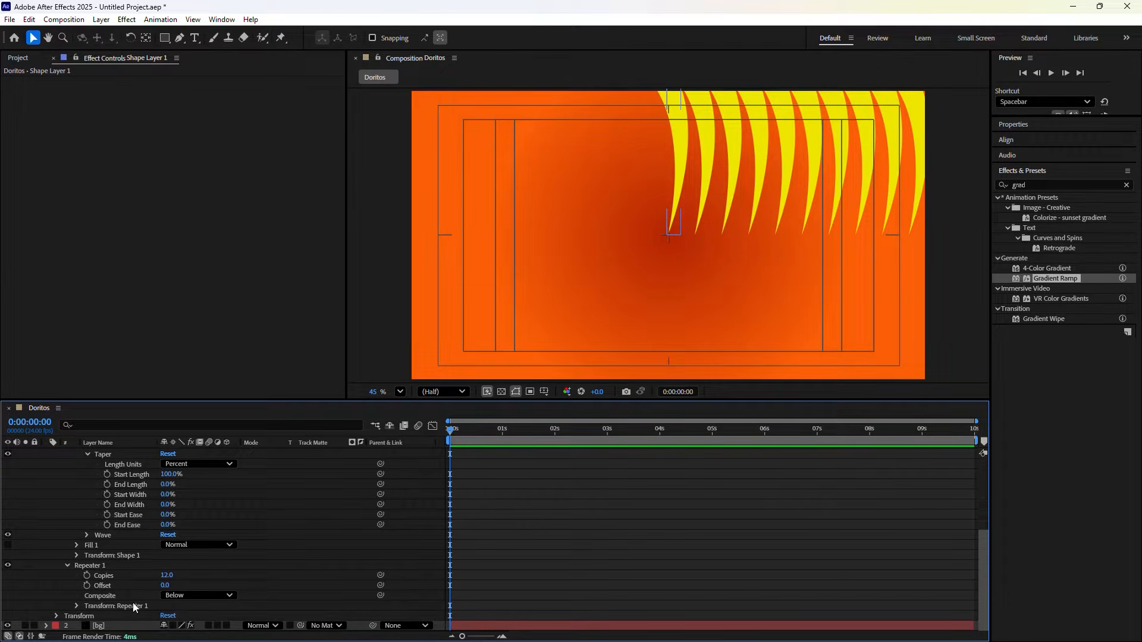
# Set the Repeater's transform Position to 0,0
pyautogui.click(77, 605)
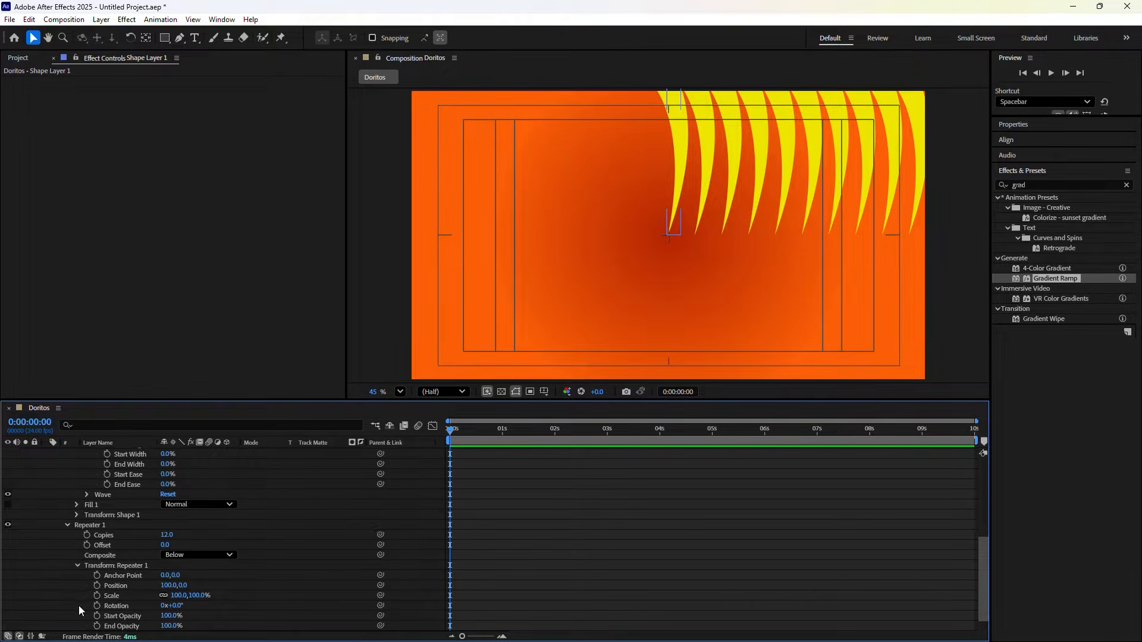
pyautogui.scroll(-1, 135, 567)
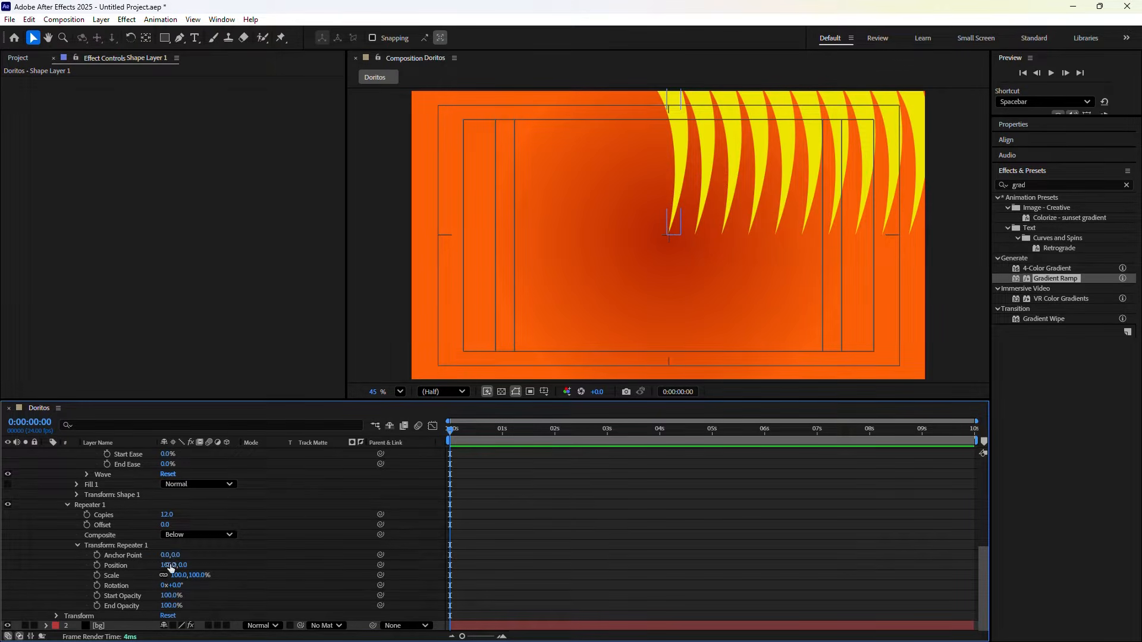
pyautogui.click(110, 566)
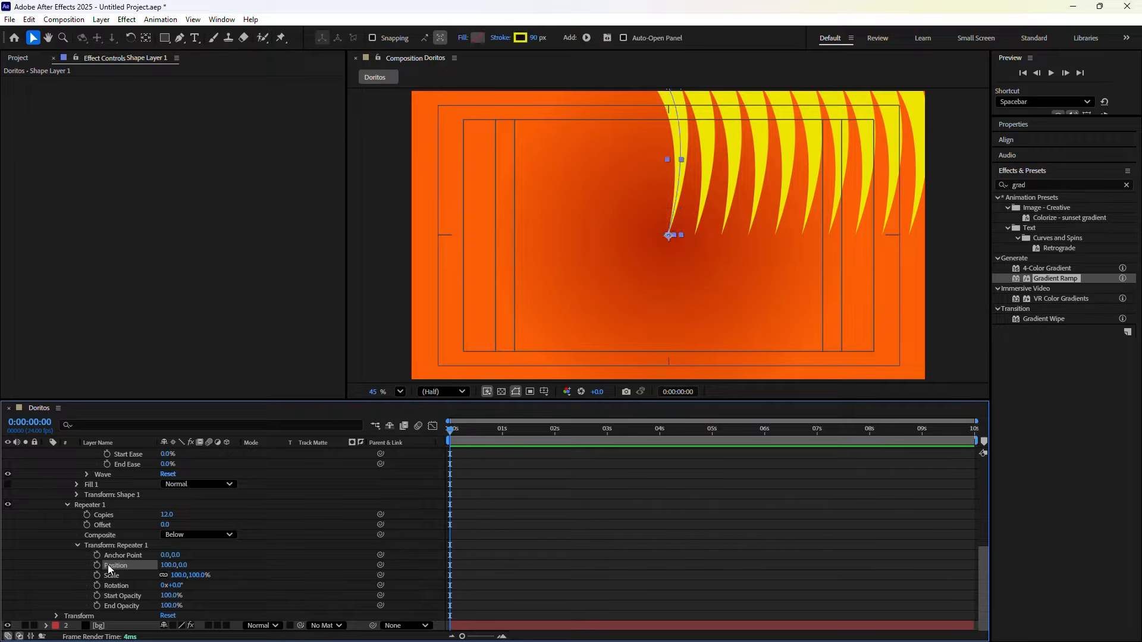
pyautogui.click(166, 568)
pyautogui.write('0')
pyautogui.click(225, 566)
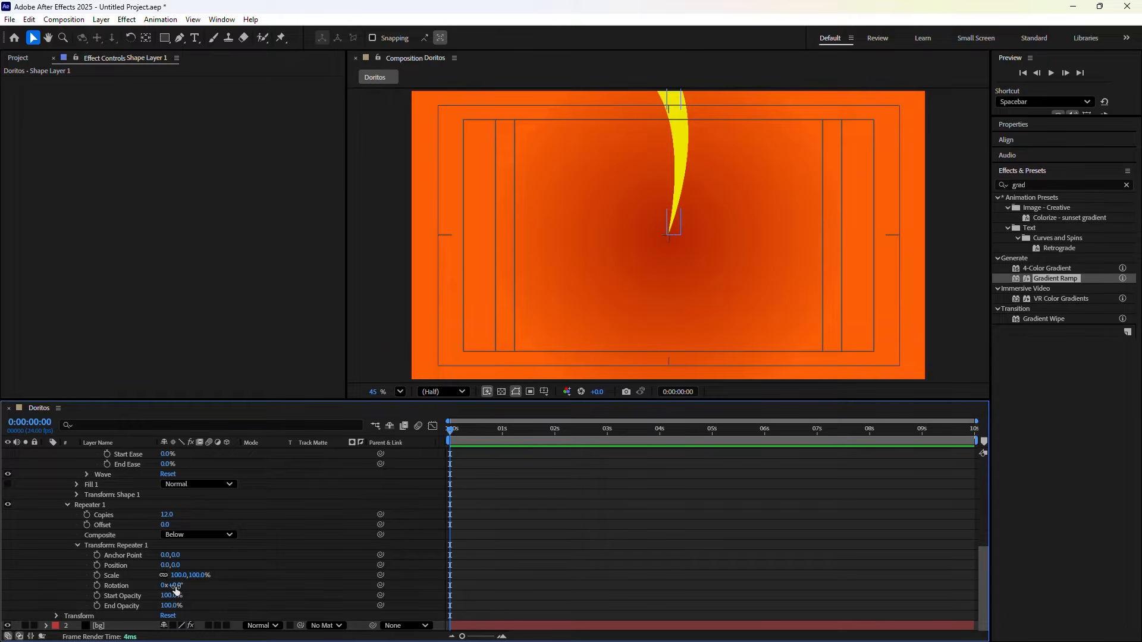
# Set the Repeater's transform Rotation to 30° between copies
pyautogui.click(126, 585)
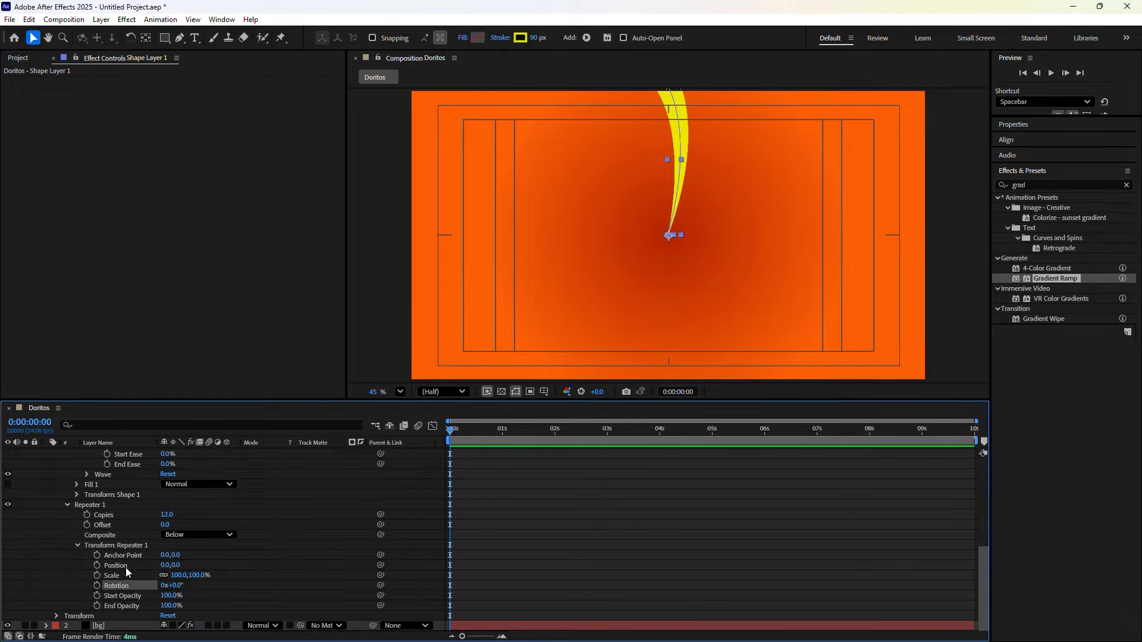
pyautogui.click(177, 585)
pyautogui.write('30')
pyautogui.click(256, 579)
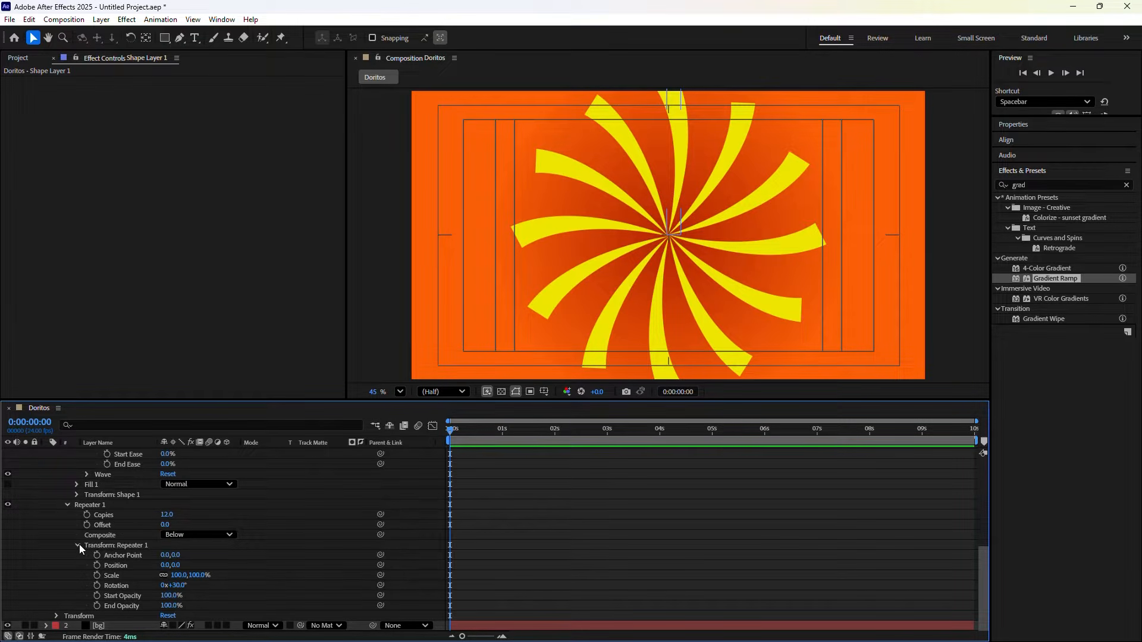
# Scale the shape layer up to 239% so the rays fill the frame
pyautogui.click(67, 504)
pyautogui.click(56, 616)
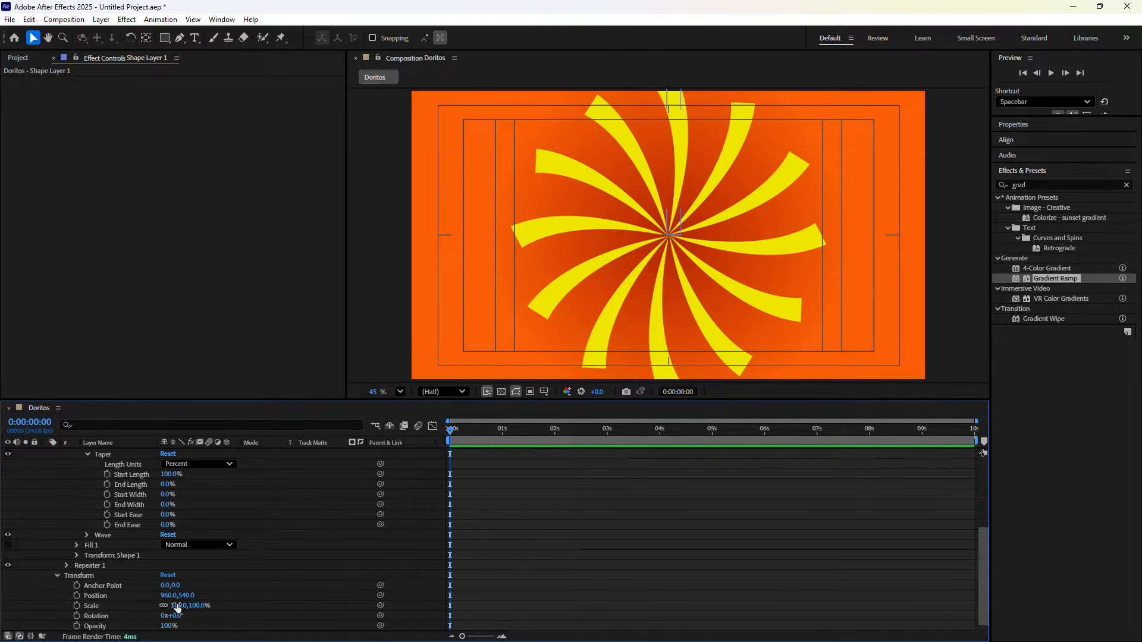
pyautogui.moveTo(178, 608); pyautogui.dragTo(269, 619)
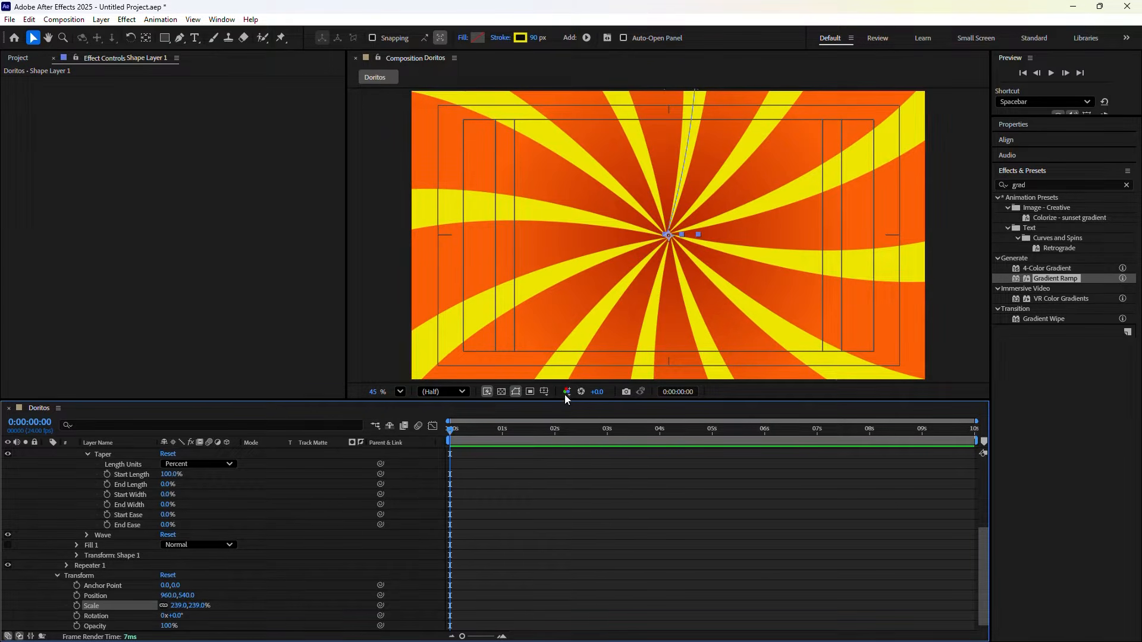
# Drag the stroke path's base vertex exactly onto the composition centre
pyautogui.click(678, 241)
pyautogui.scroll(10, 678, 241)
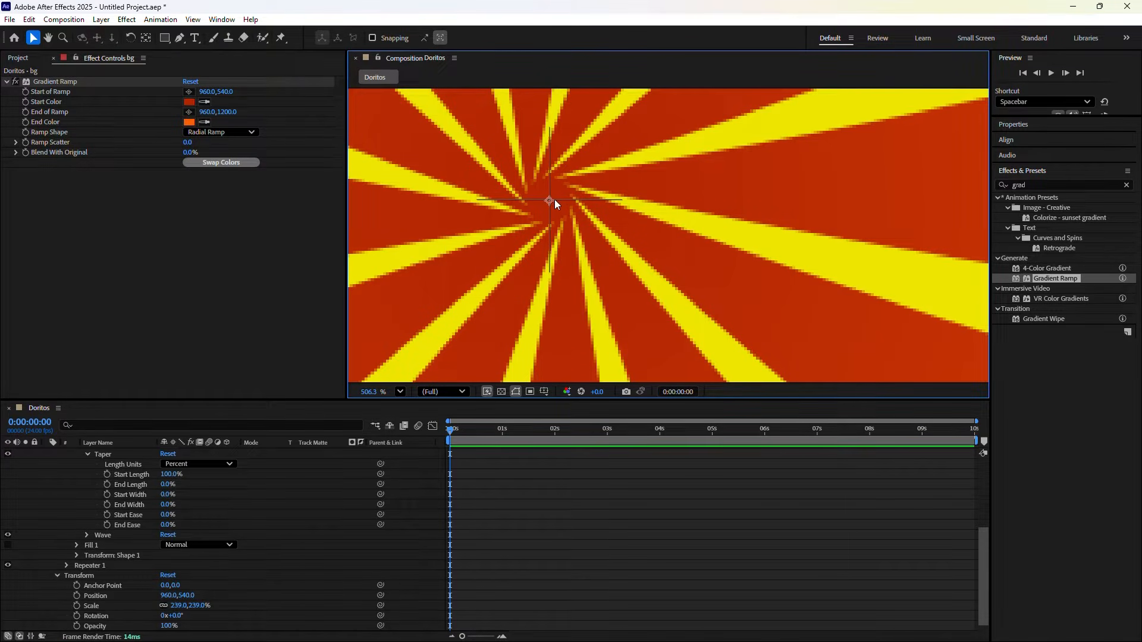
pyautogui.moveTo(670, 227); pyautogui.dragTo(788, 265)
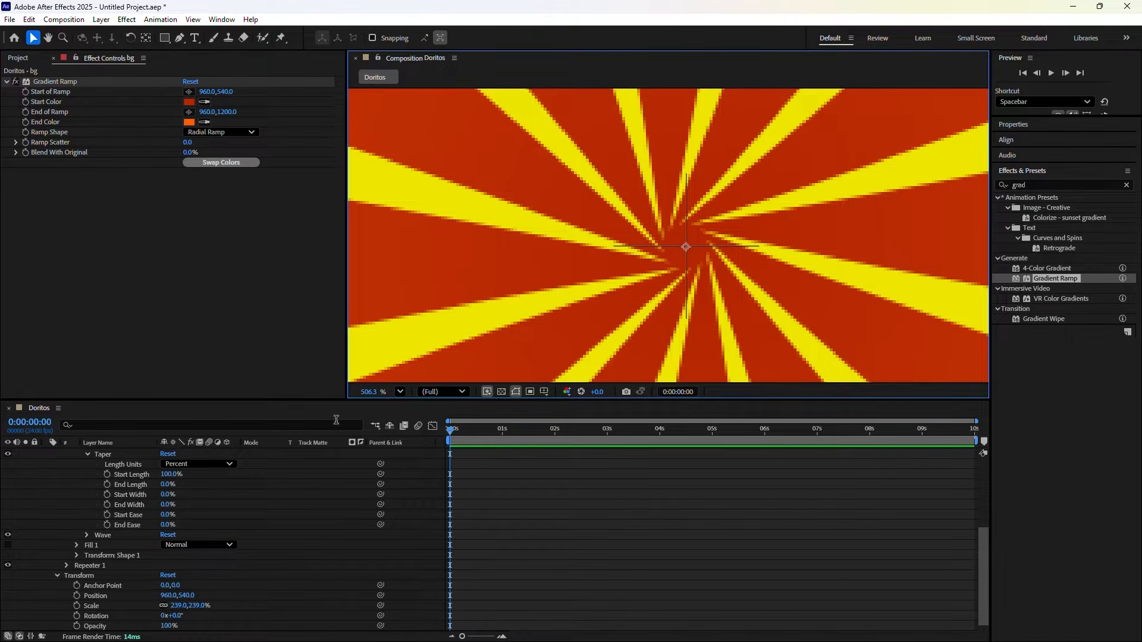
pyautogui.scroll(5, 113, 524)
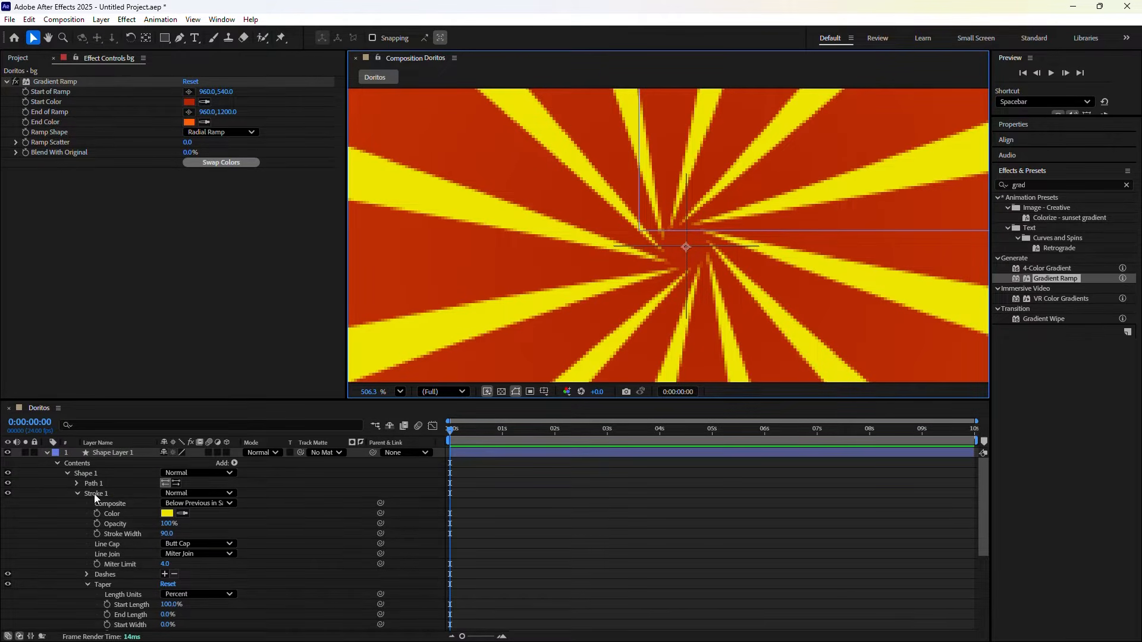
pyautogui.click(94, 494)
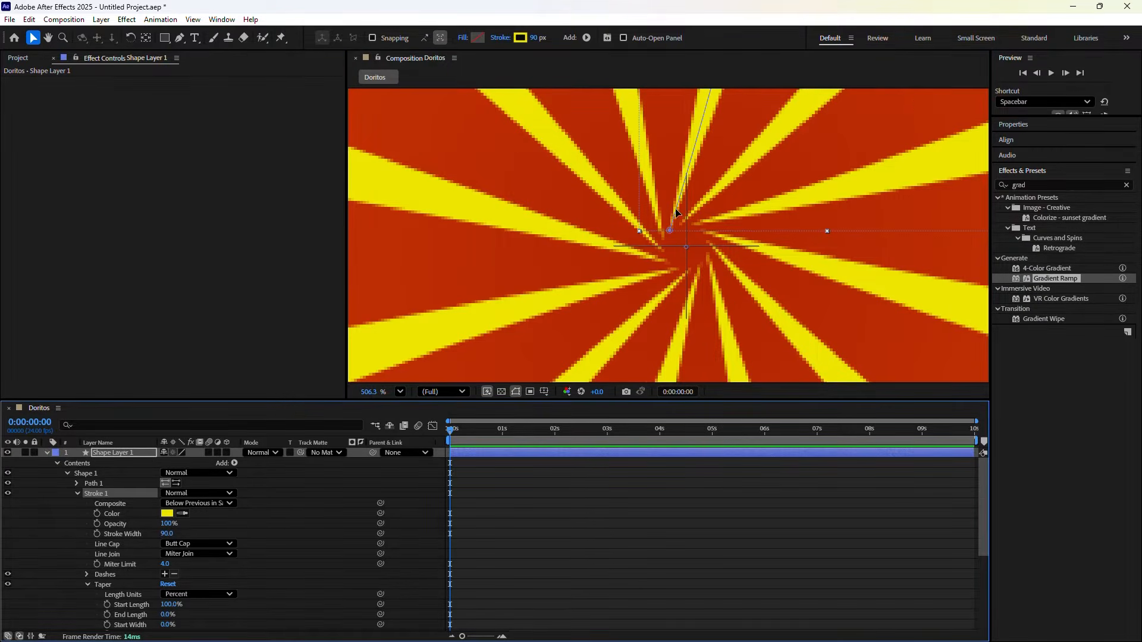
pyautogui.moveTo(677, 212); pyautogui.dragTo(692, 224)
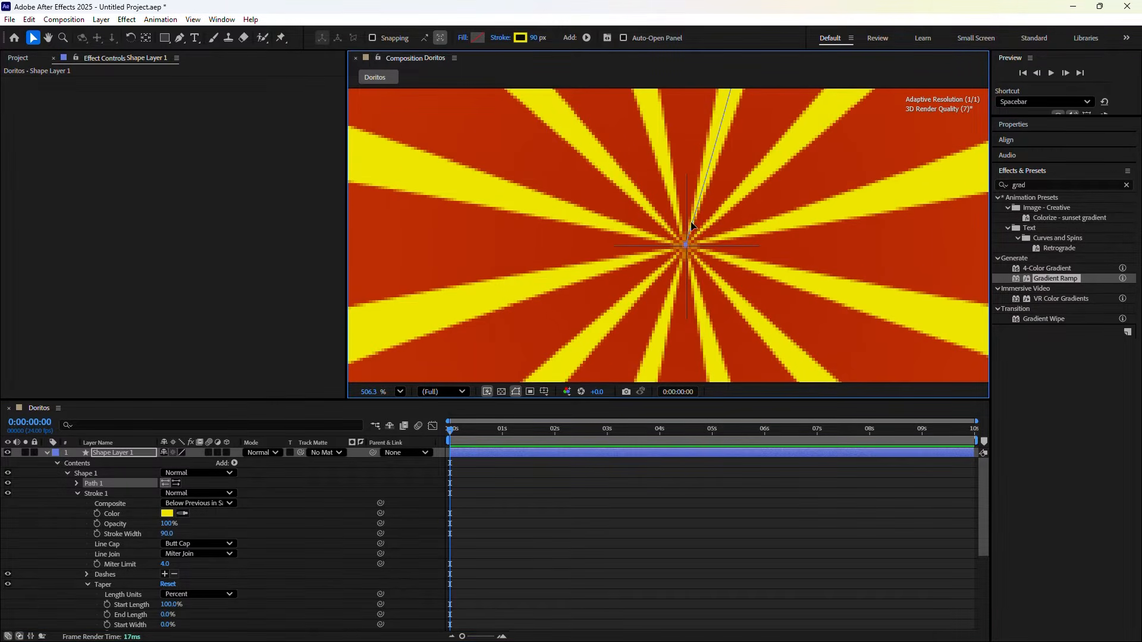
pyautogui.click(98, 483)
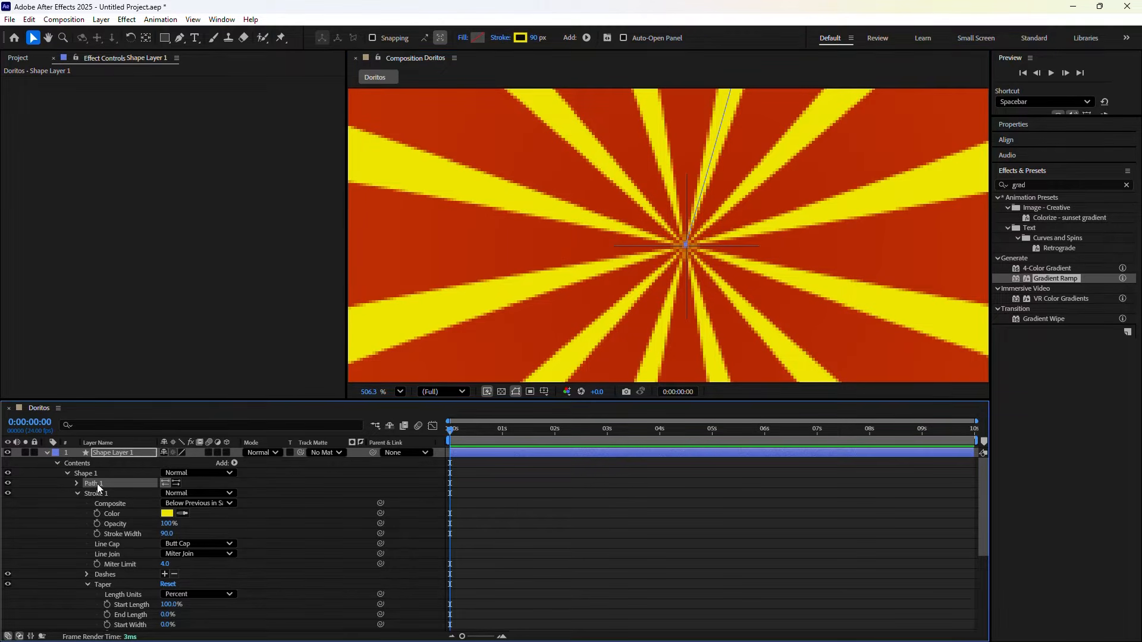
pyautogui.click(699, 219)
pyautogui.scroll(-10, 716, 274)
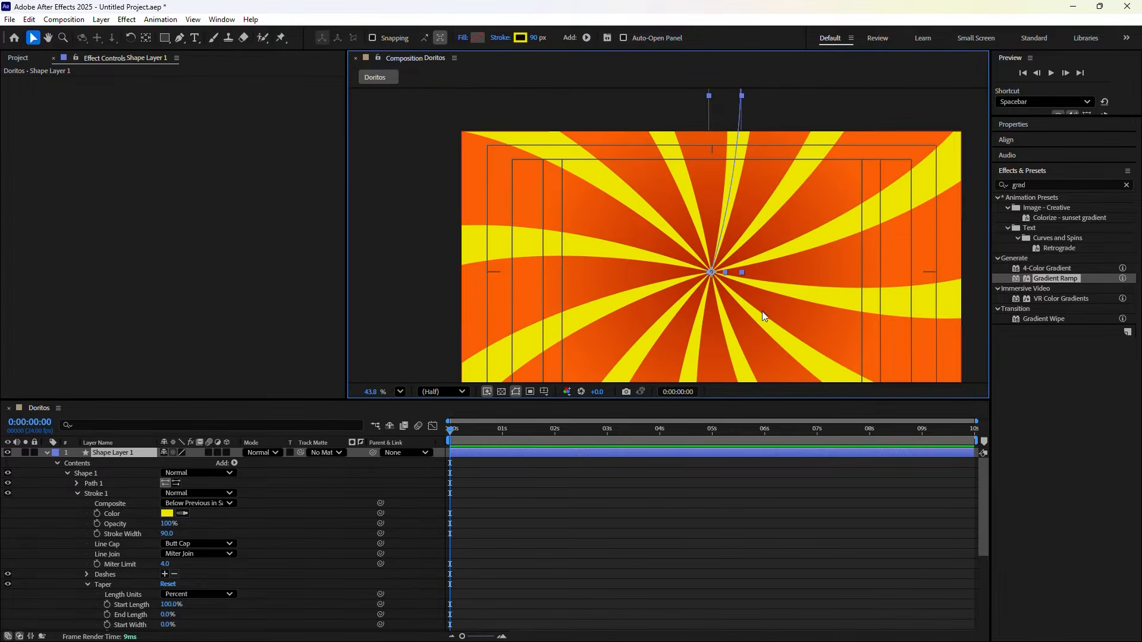
pyautogui.moveTo(762, 316); pyautogui.dragTo(736, 269)
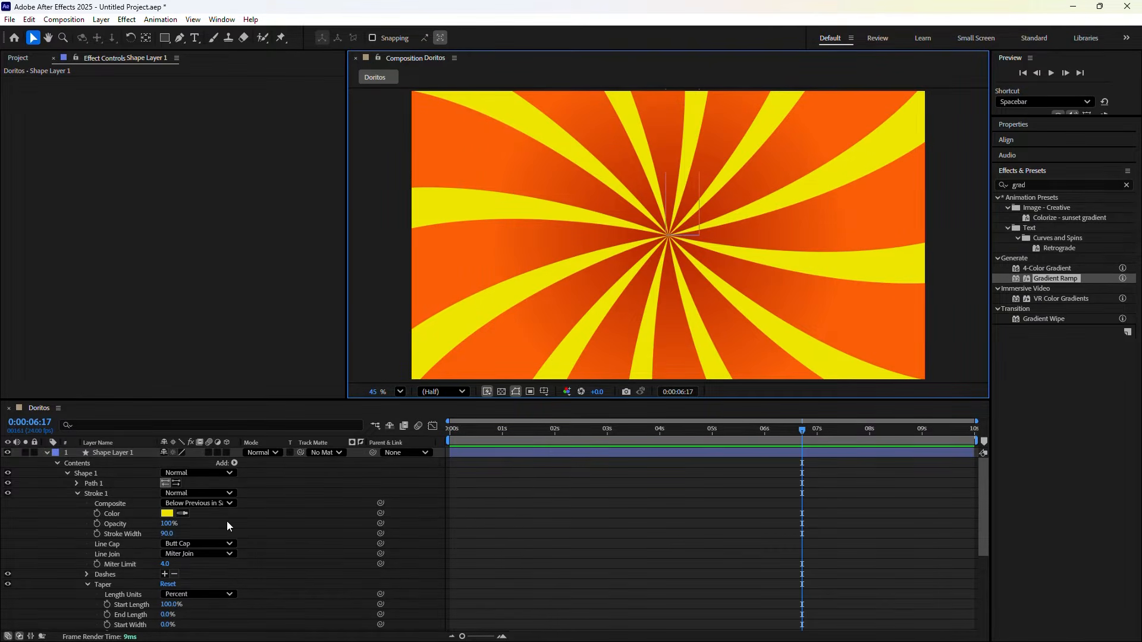
pyautogui.scroll(-5, 67, 569)
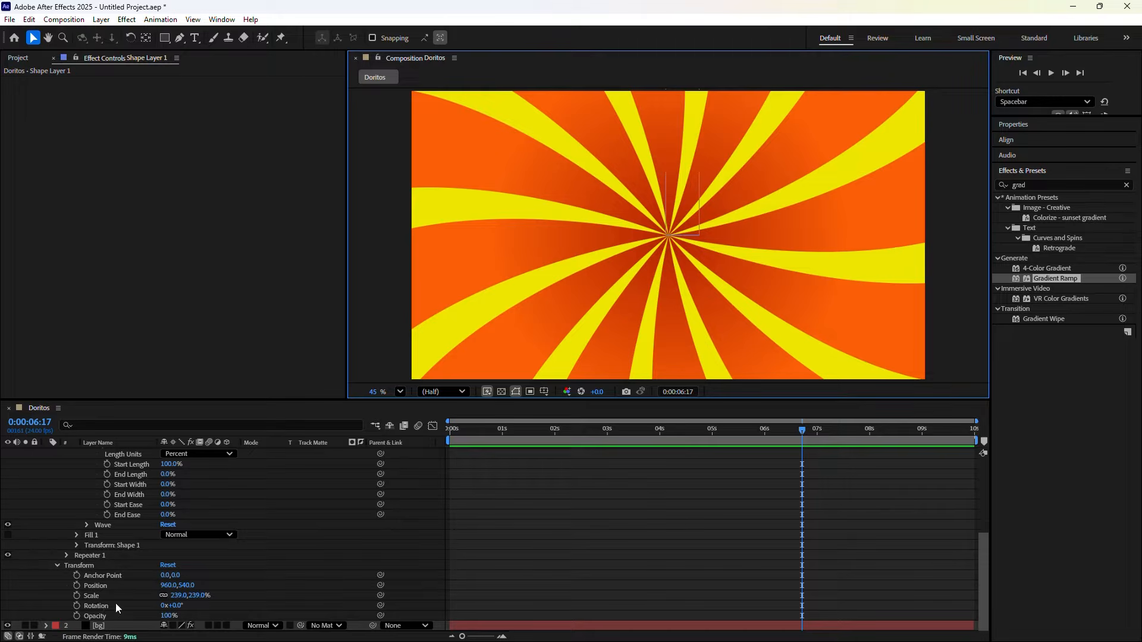
# Add a time*4 expression to Shape Layer 1's Rotation property
pyautogui.click(95, 605)
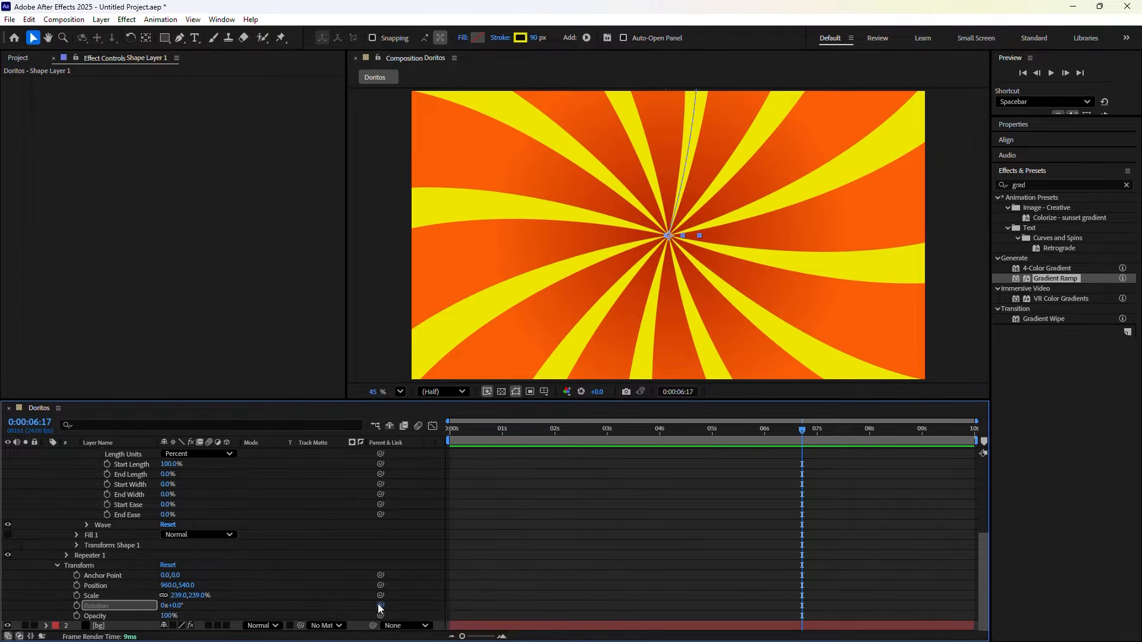
pyautogui.keyDown('alt'); pyautogui.click(77, 605); pyautogui.keyUp('alt')
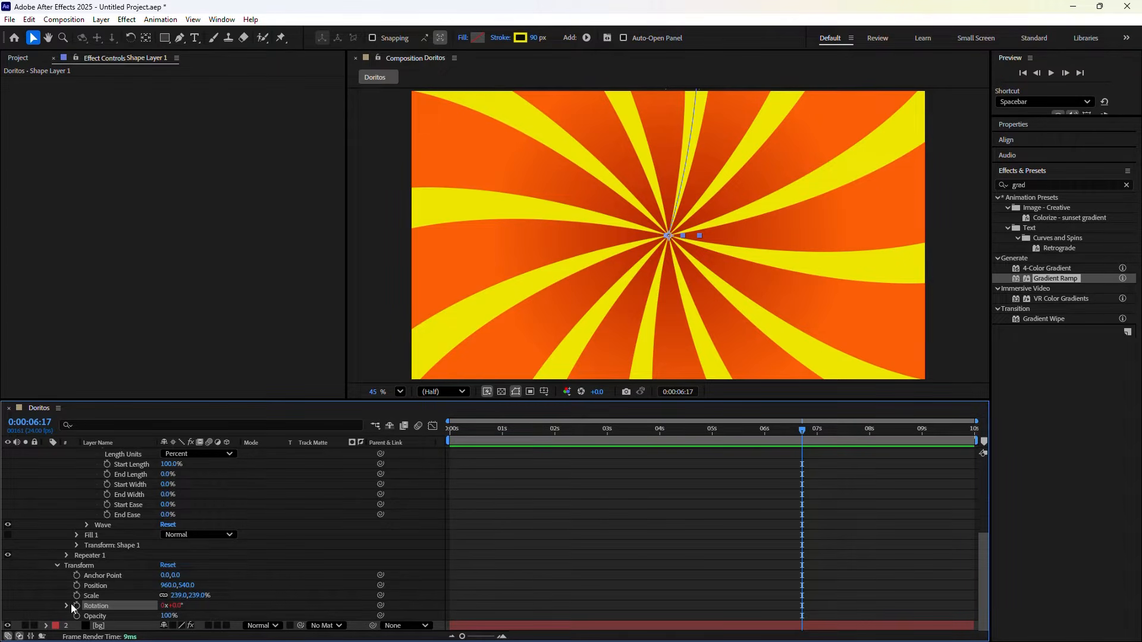
pyautogui.click(66, 606)
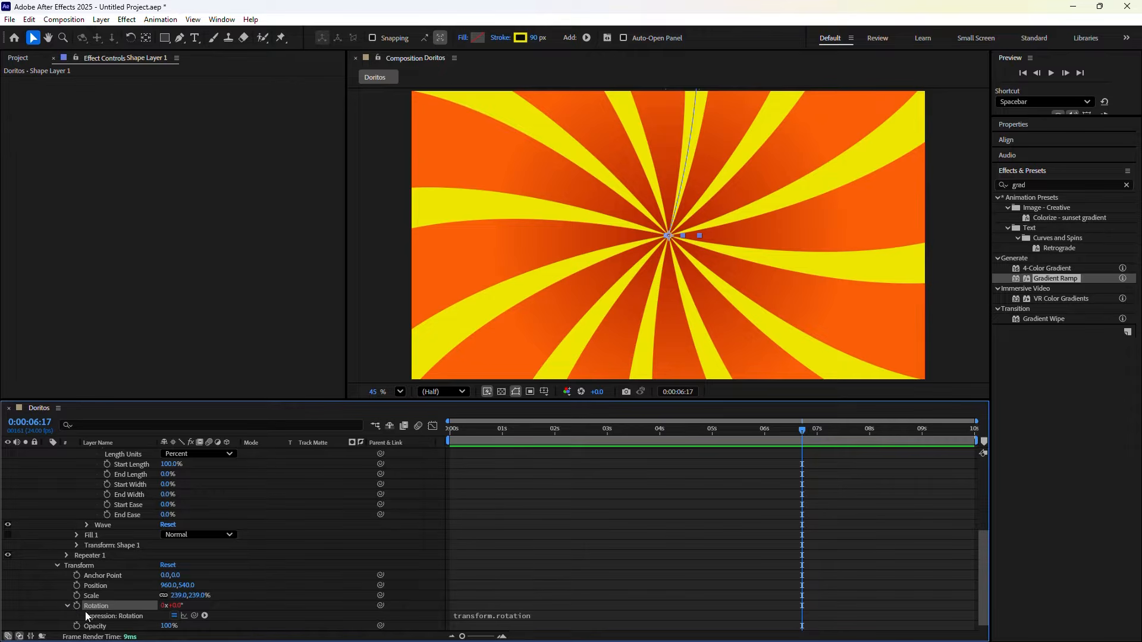
pyautogui.click(473, 617)
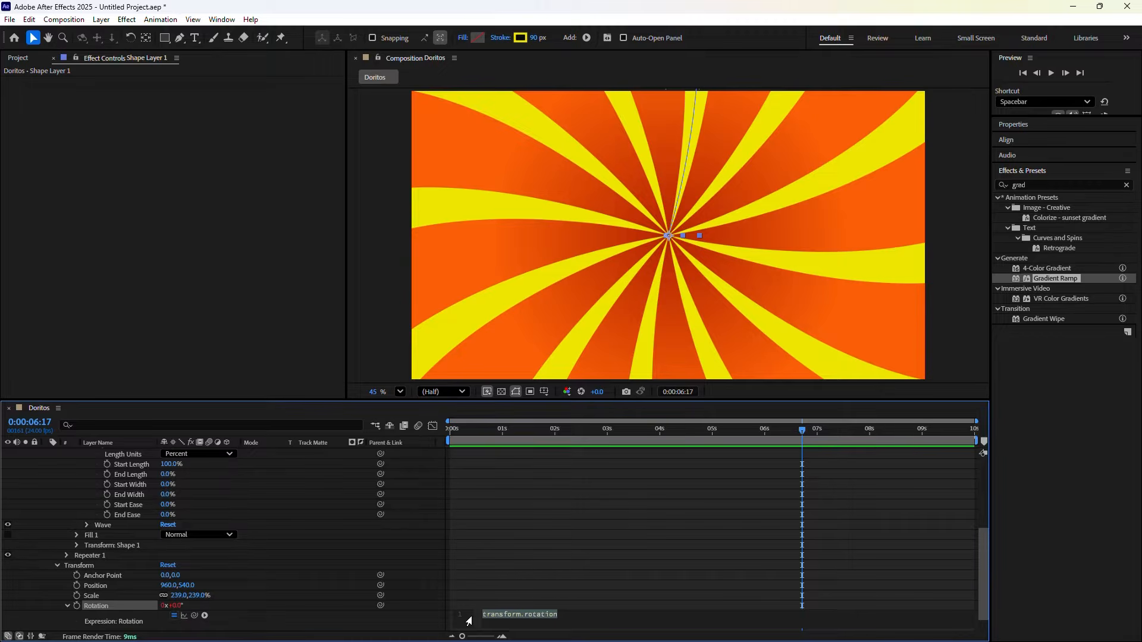
pyautogui.write('time')
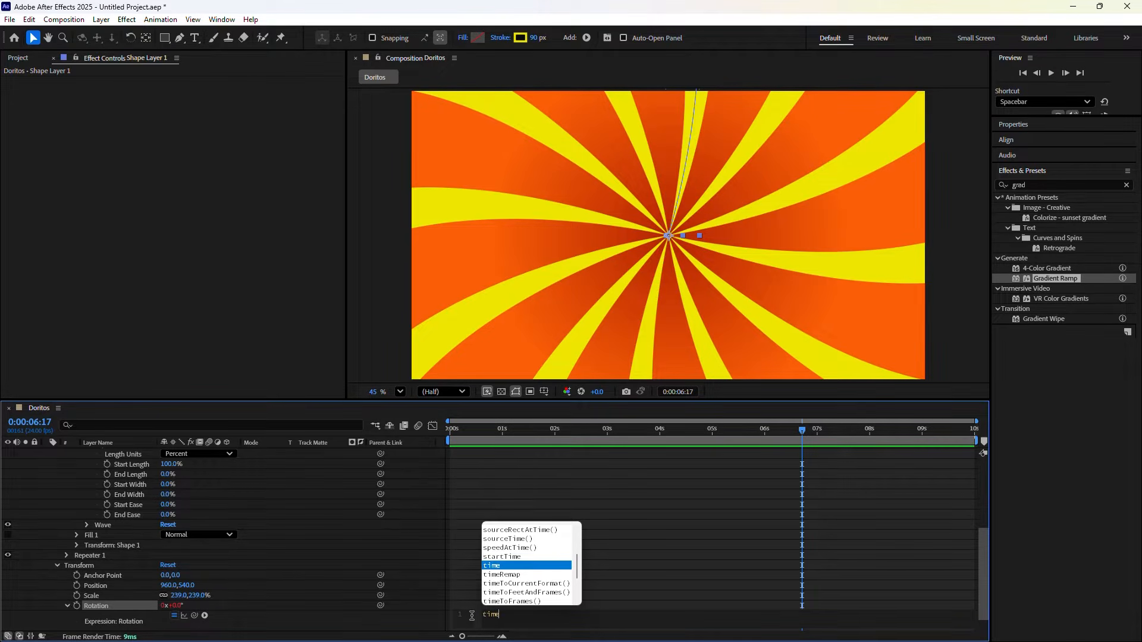
pyautogui.write('*4')
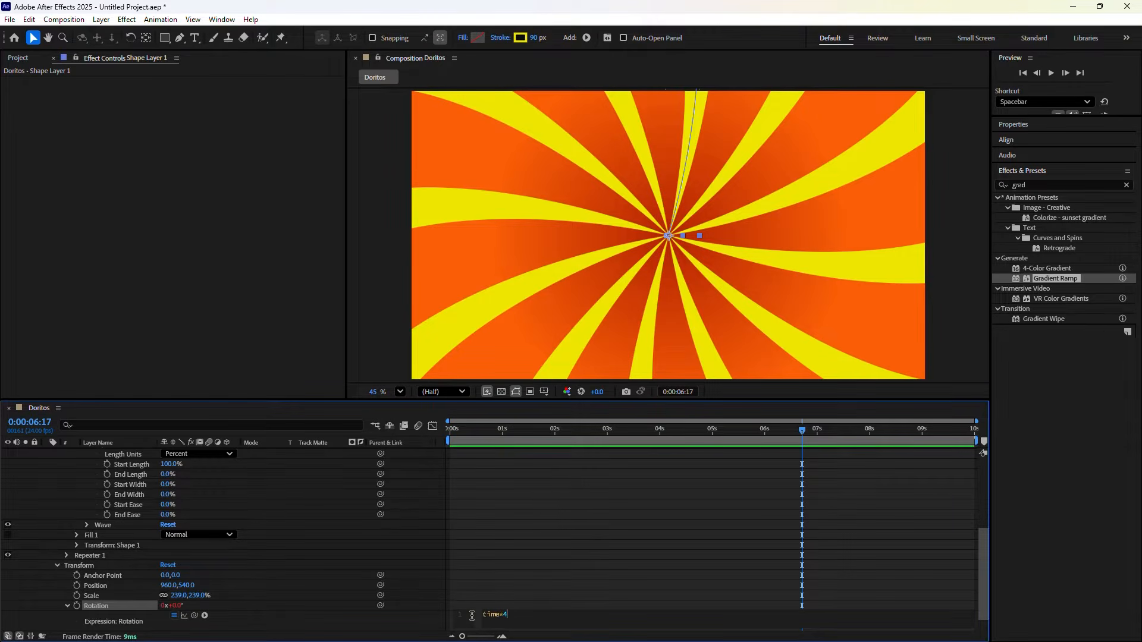
pyautogui.click(424, 626)
# Preview the spinning sunburst from the start, then collapse the layer's properties
pyautogui.moveTo(802, 420); pyautogui.dragTo(412, 469)
pyautogui.press('space')
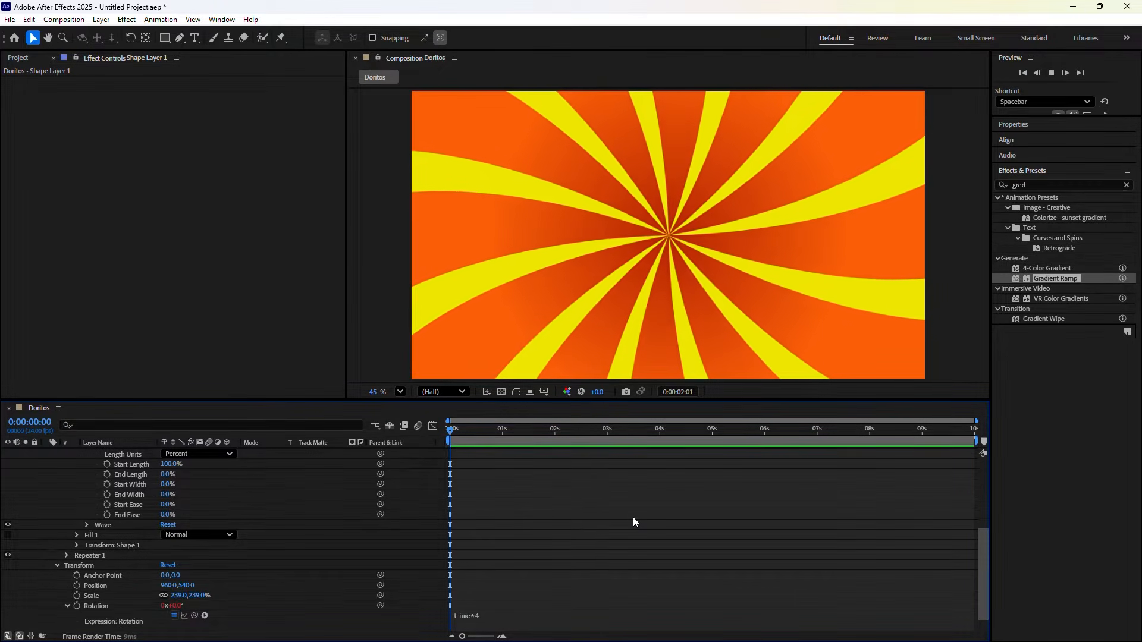
pyautogui.press('space')
pyautogui.scroll(5, 20, 473)
pyautogui.click(46, 453)
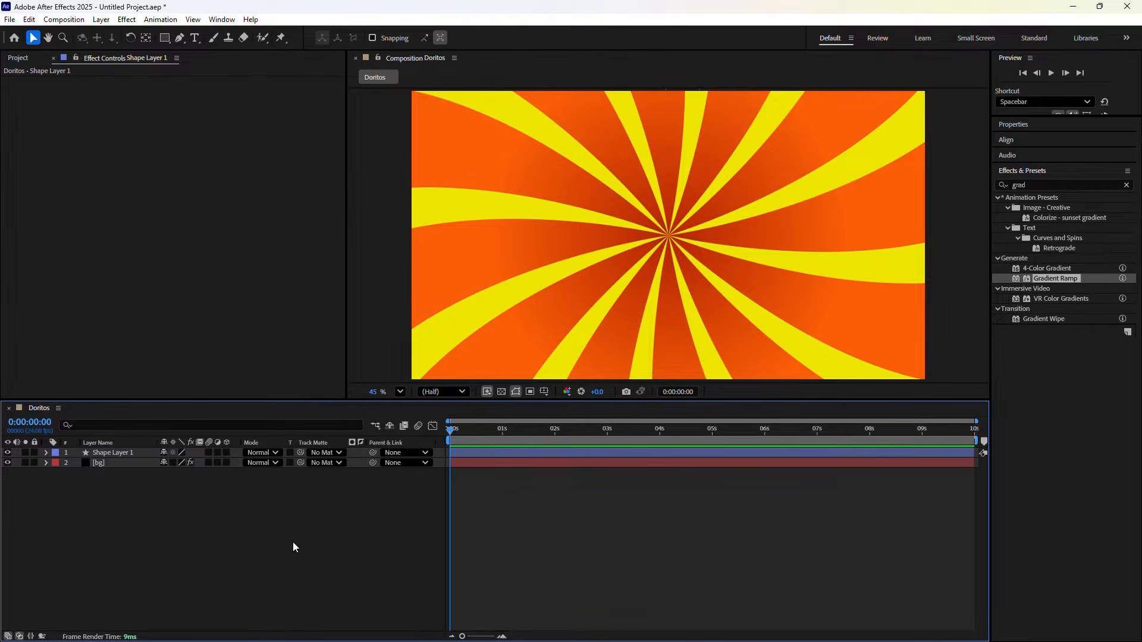
# Place Doritos light orange.png above Shape Layer 1 with a 0% Scale keyframe at 0:00
pyautogui.click(12, 57)
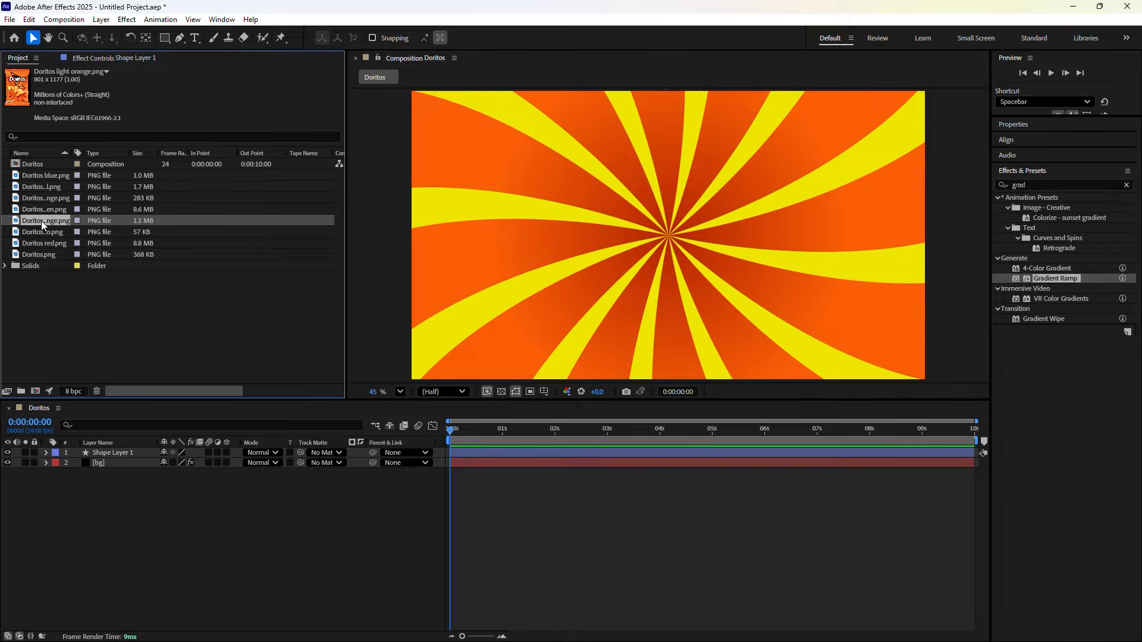
pyautogui.moveTo(41, 220); pyautogui.dragTo(36, 449)
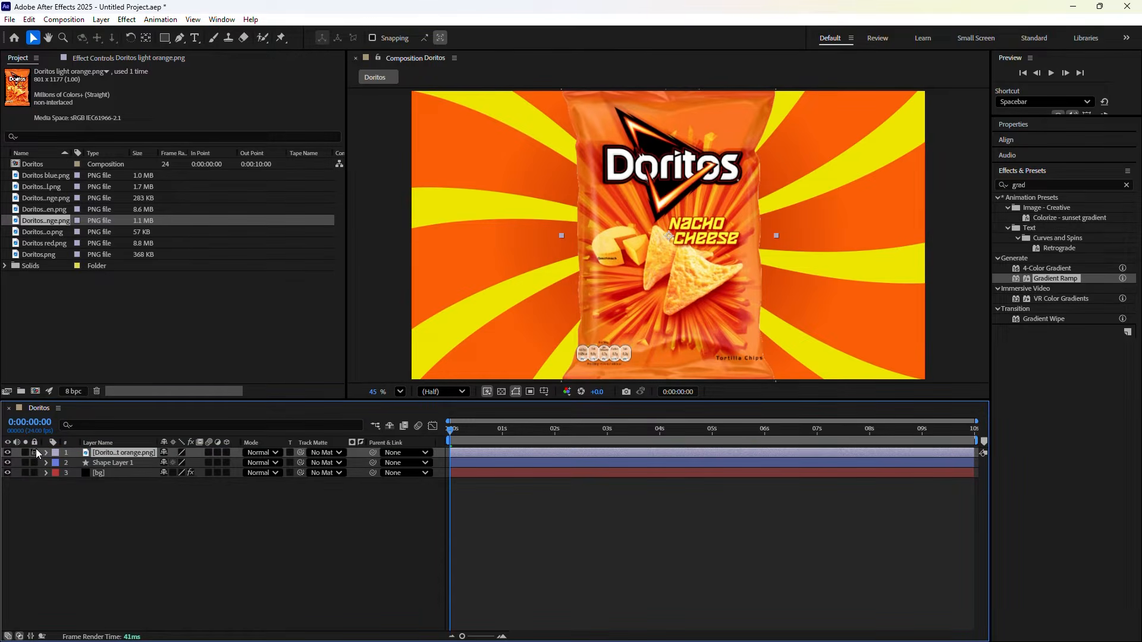
pyautogui.press('s')
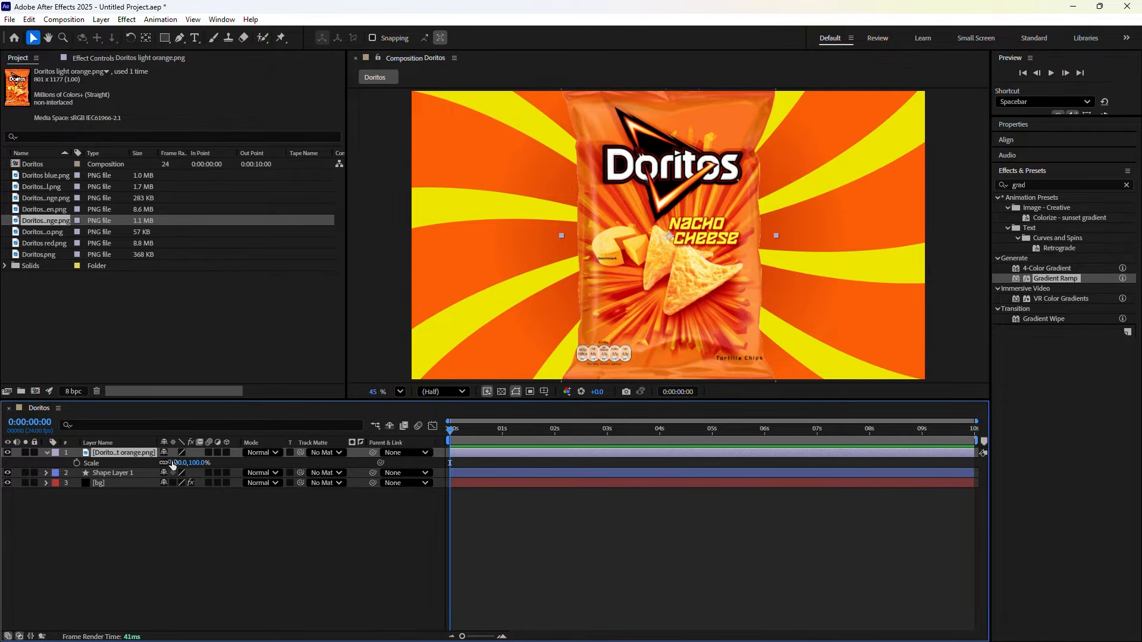
pyautogui.click(76, 464)
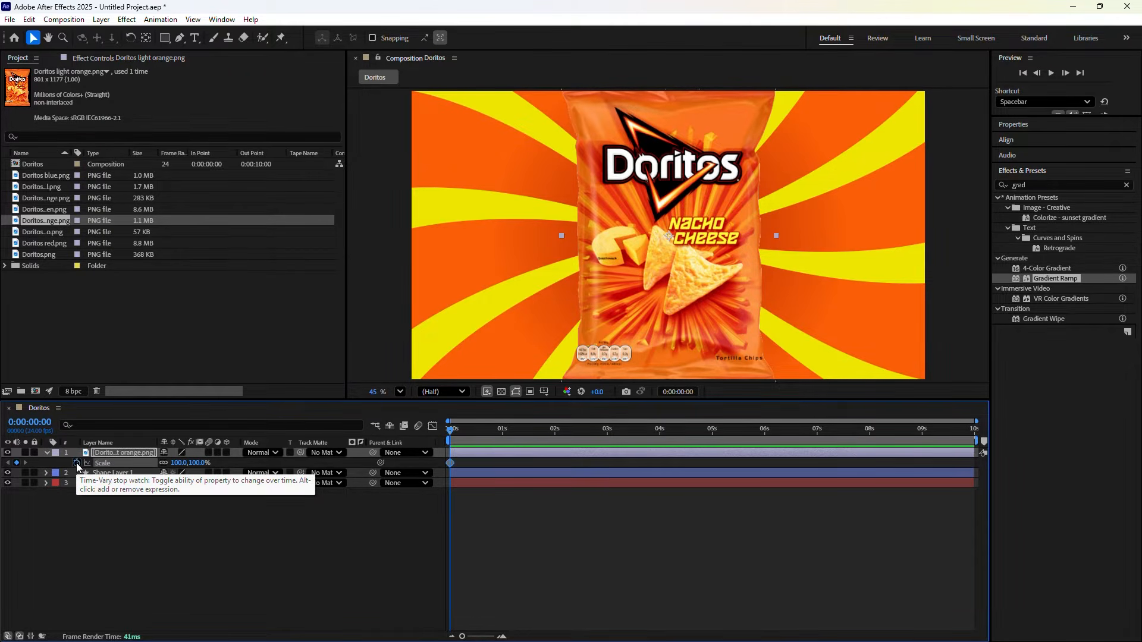
pyautogui.click(180, 463)
pyautogui.write('0')
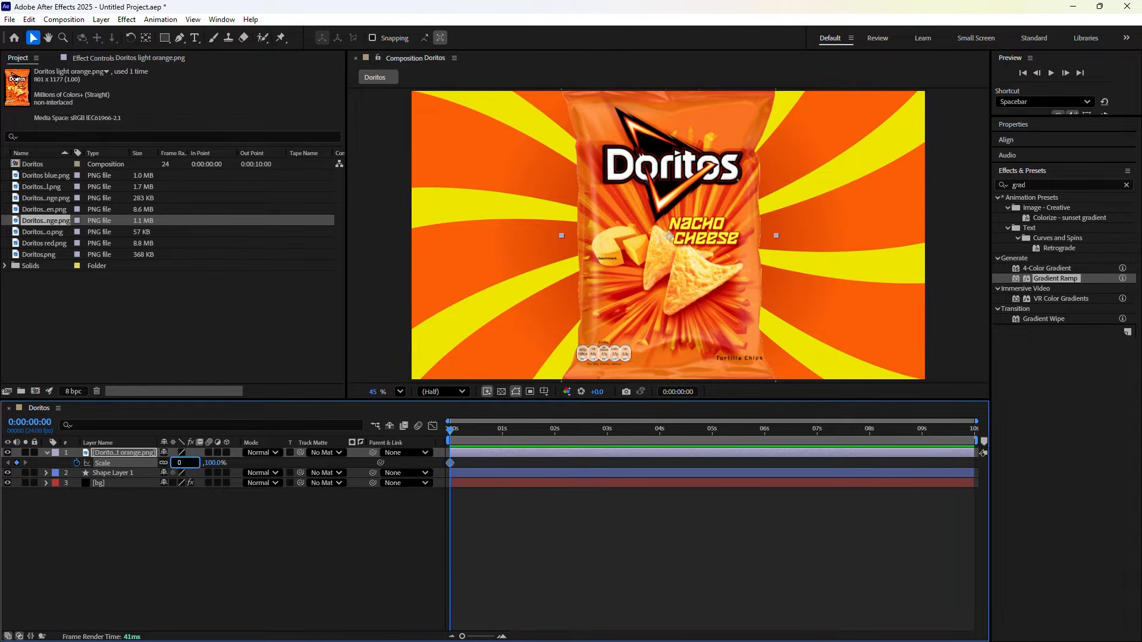
pyautogui.press('Return')
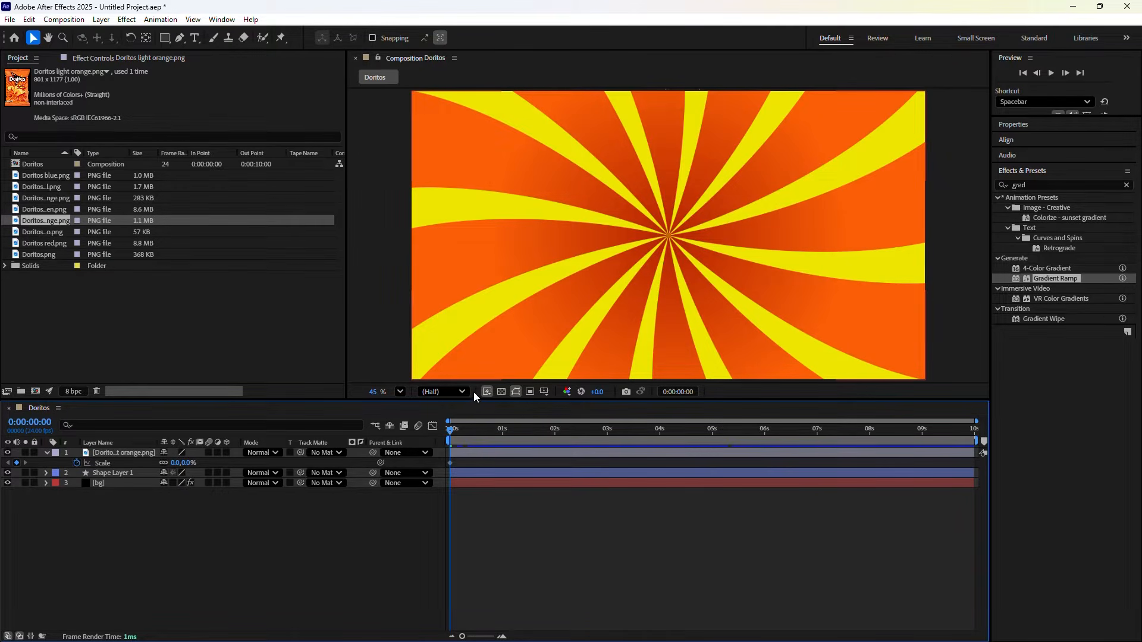
# Jump ahead to frame 20 and turn on the Title/Action Safe guides
pyautogui.click(680, 392)
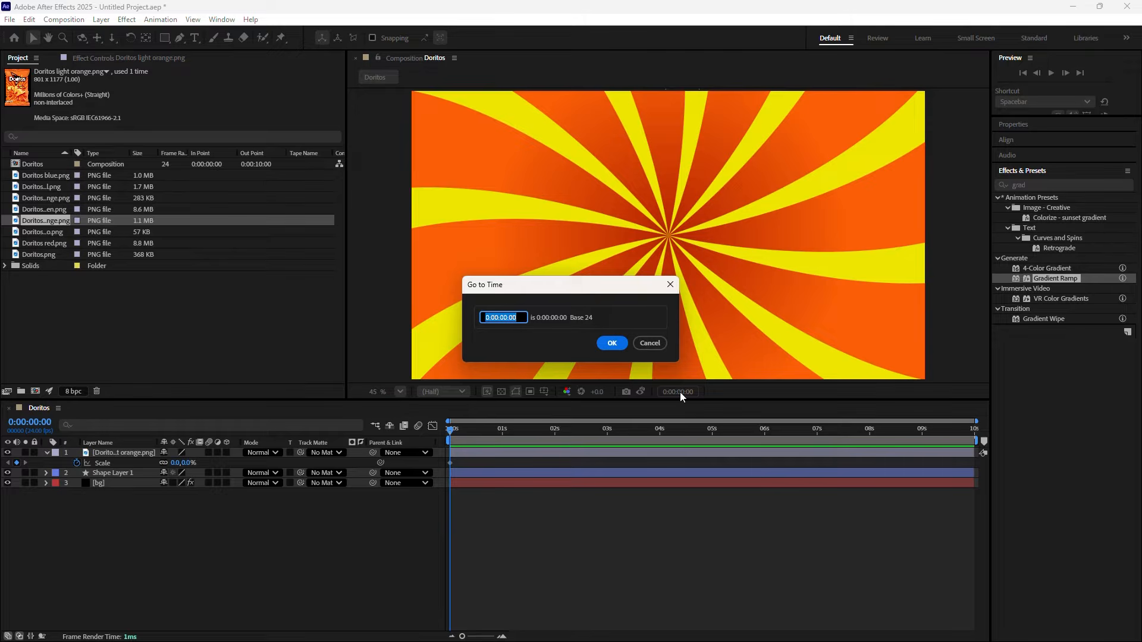
pyautogui.write('+20')
pyautogui.click(611, 349)
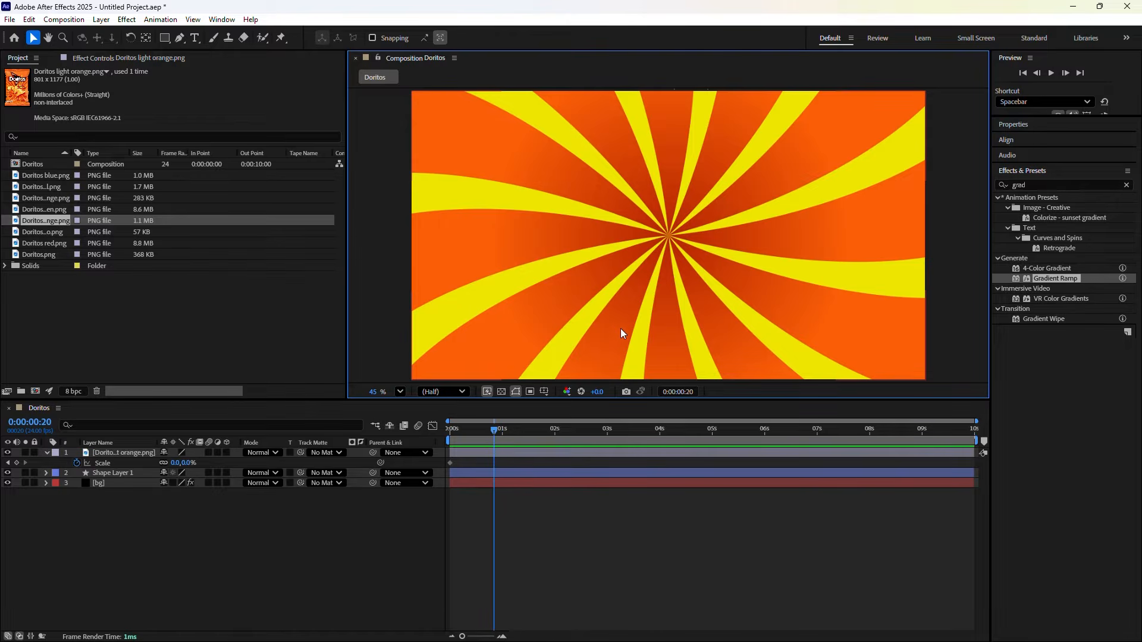
pyautogui.click(545, 391)
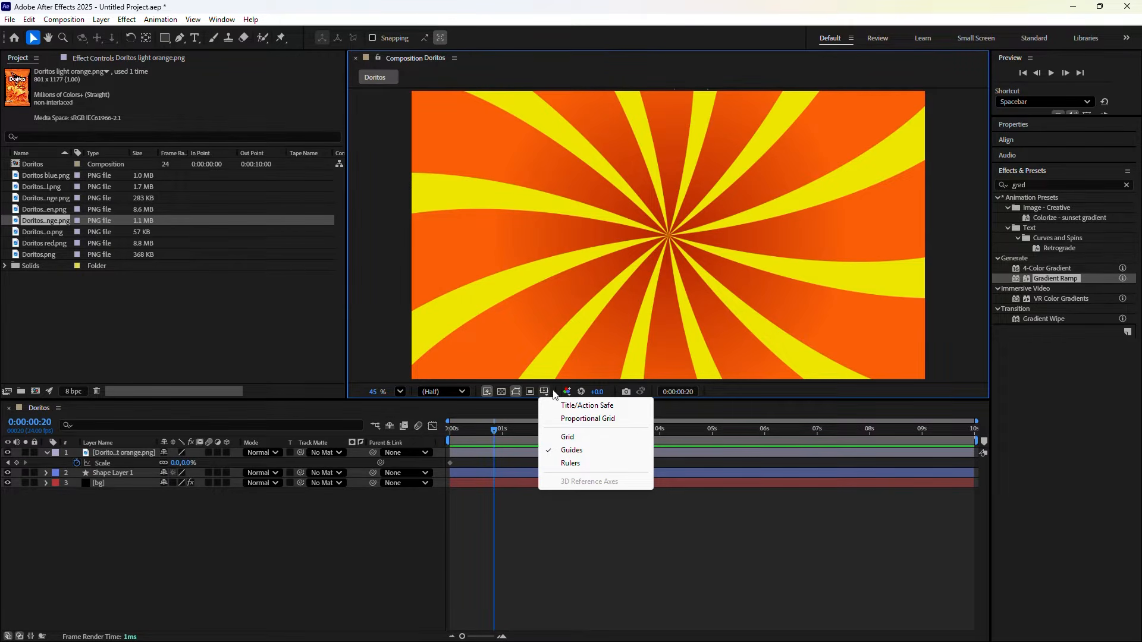
pyautogui.click(568, 407)
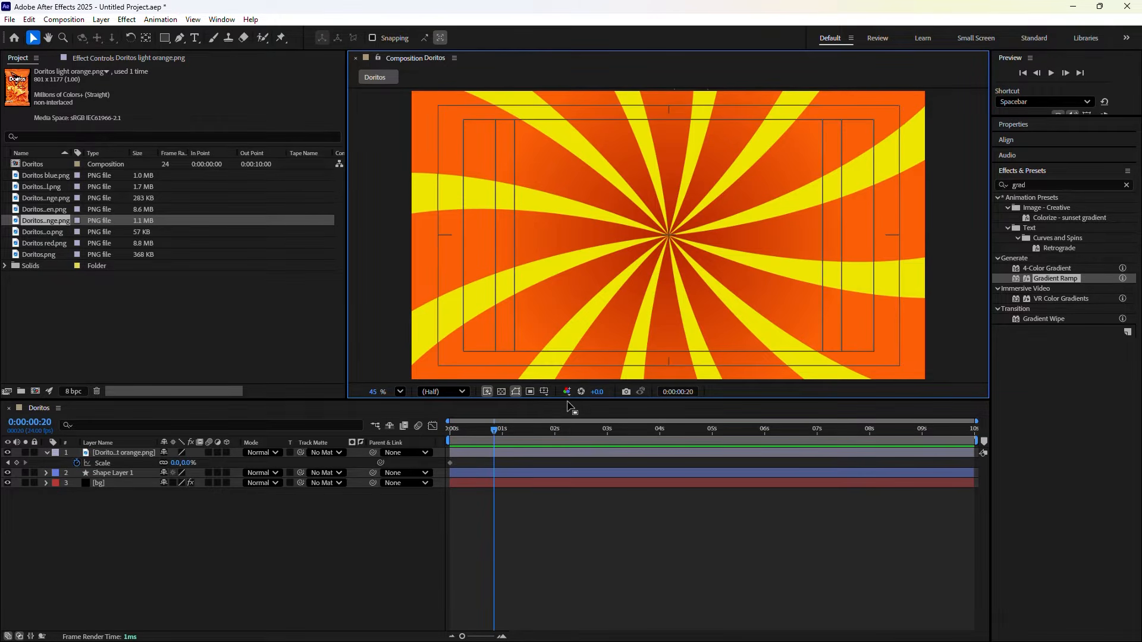
# Keyframe the bag's Scale at 100% at frame 20
pyautogui.click(176, 463)
pyautogui.write('1')
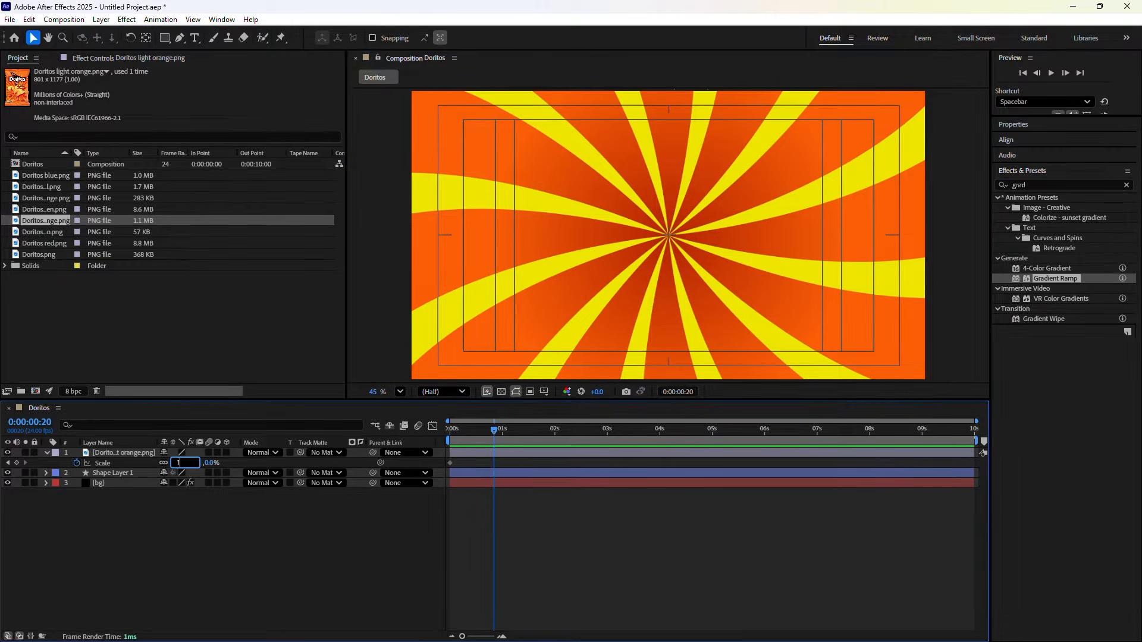
pyautogui.write('00')
pyautogui.press('Return')
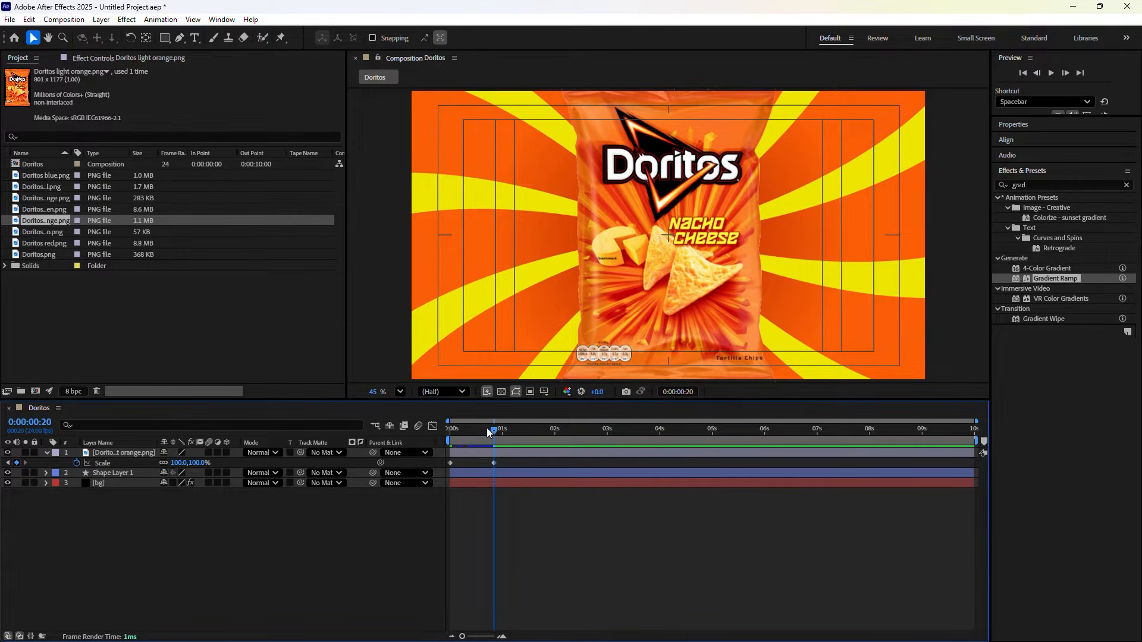
# Fit the comp in an enlarged viewer and change the frame-20 Scale keyframe to 85%
pyautogui.click(400, 392)
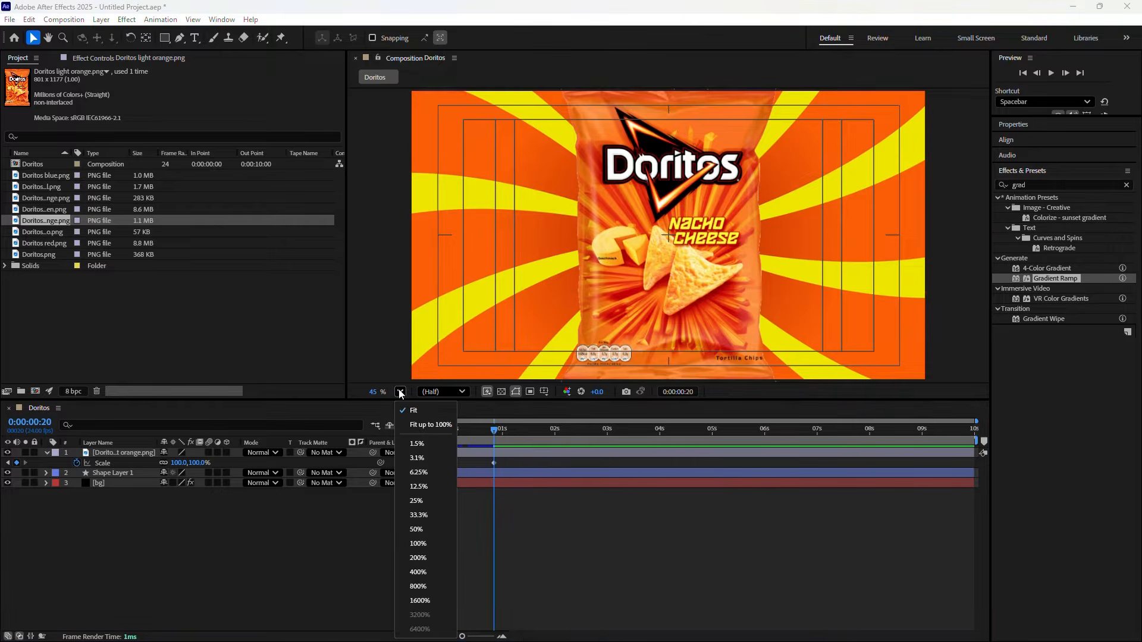
pyautogui.click(408, 413)
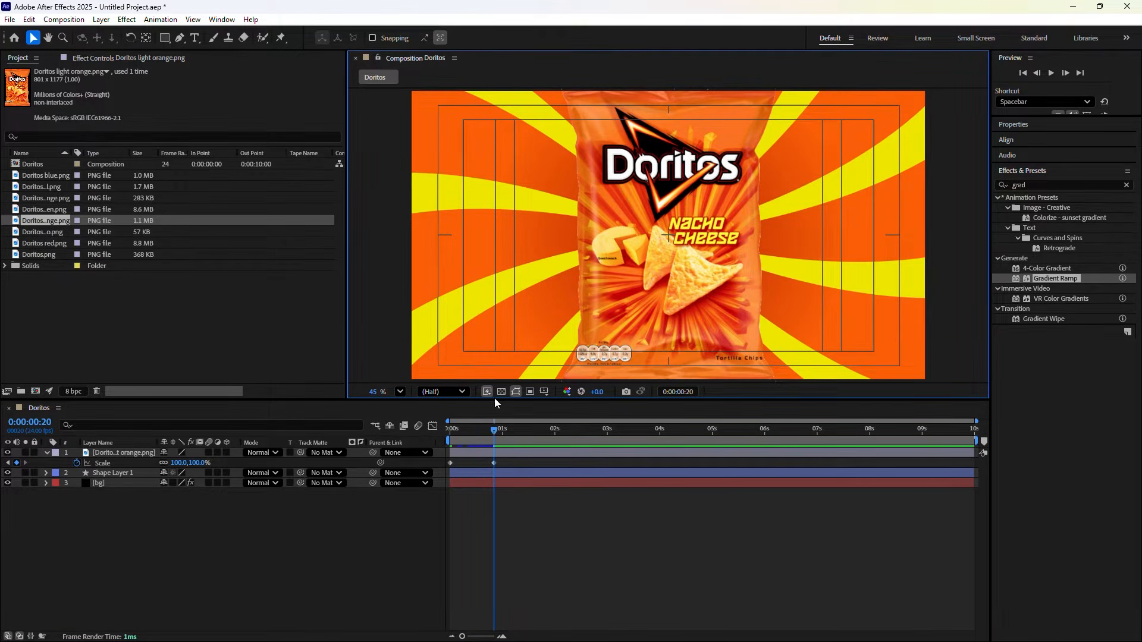
pyautogui.moveTo(498, 404); pyautogui.dragTo(496, 414)
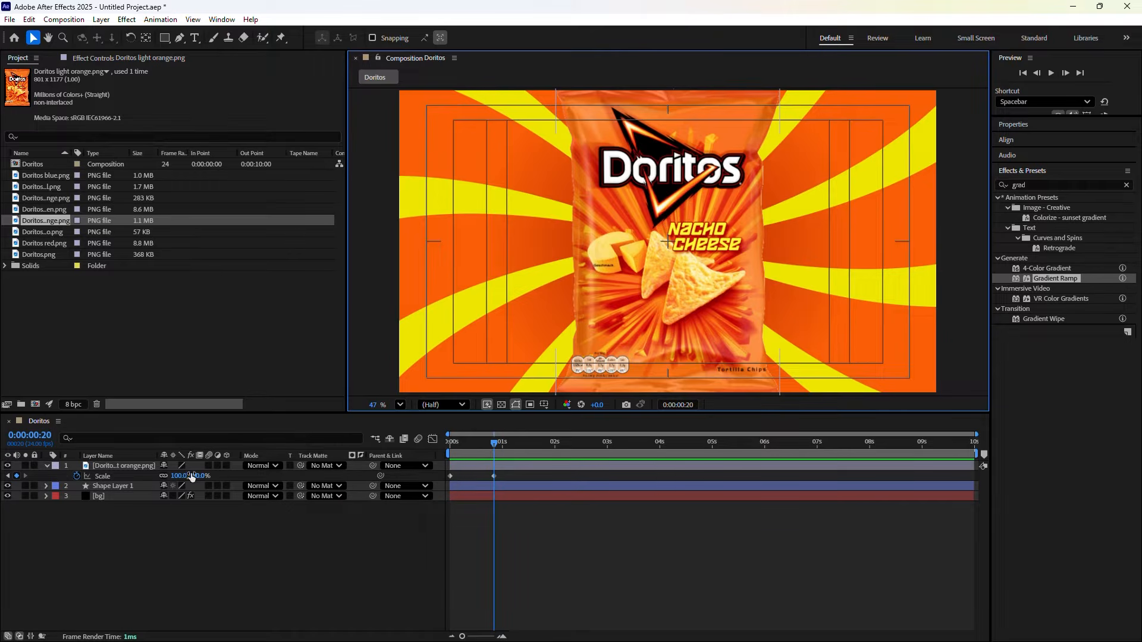
pyautogui.moveTo(179, 475); pyautogui.dragTo(172, 475)
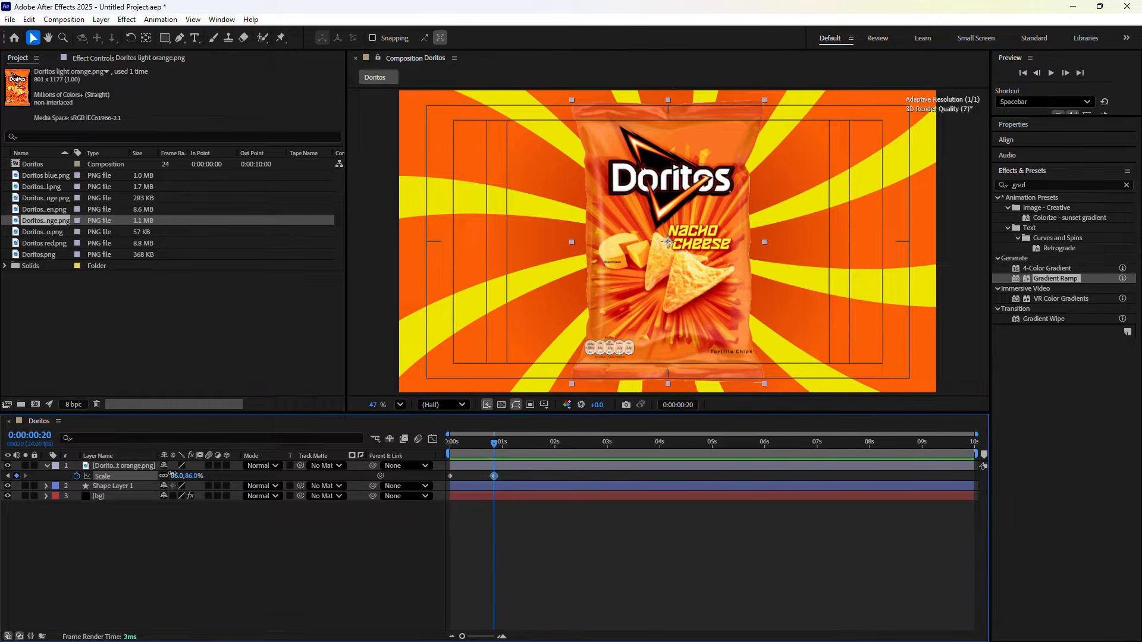
pyautogui.click(176, 475)
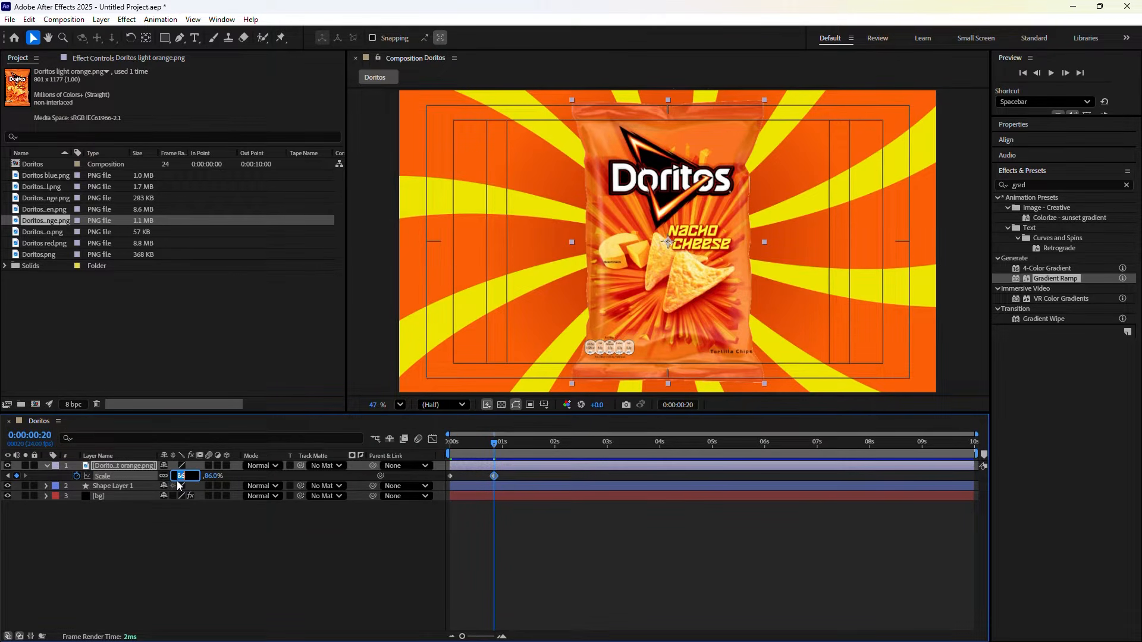
pyautogui.write('85')
pyautogui.click(183, 556)
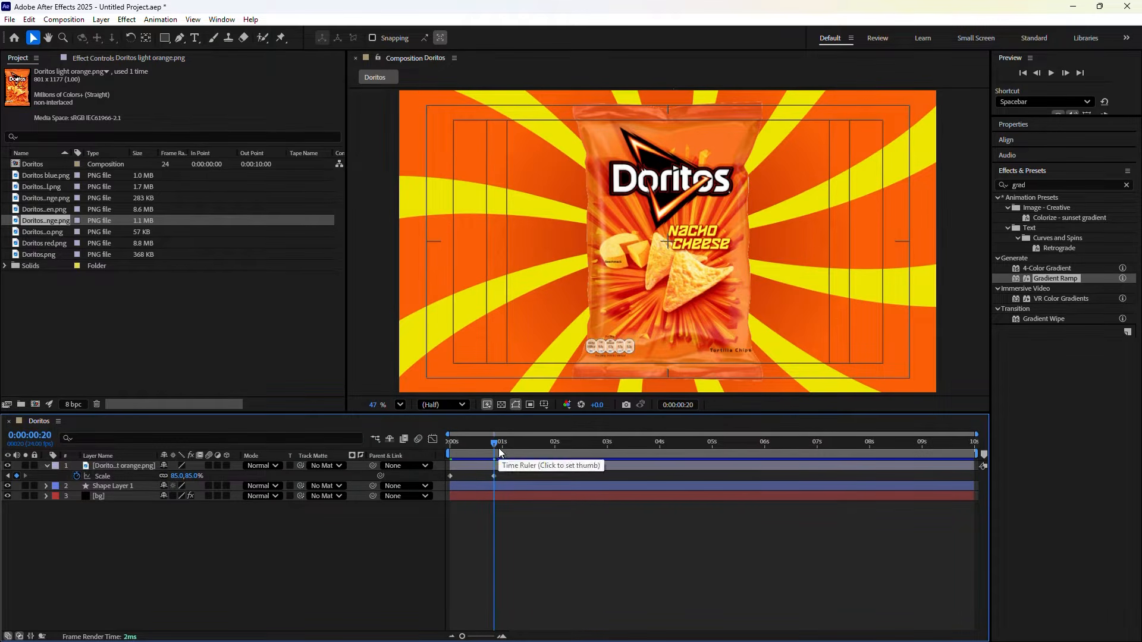
# Return to the first frame and reveal the bag's Rotation property alongside Scale
pyautogui.moveTo(493, 444)
pyautogui.mouseDown()
pyautogui.moveTo(450, 443)
pyautogui.moveTo(493, 461)
pyautogui.mouseUp()
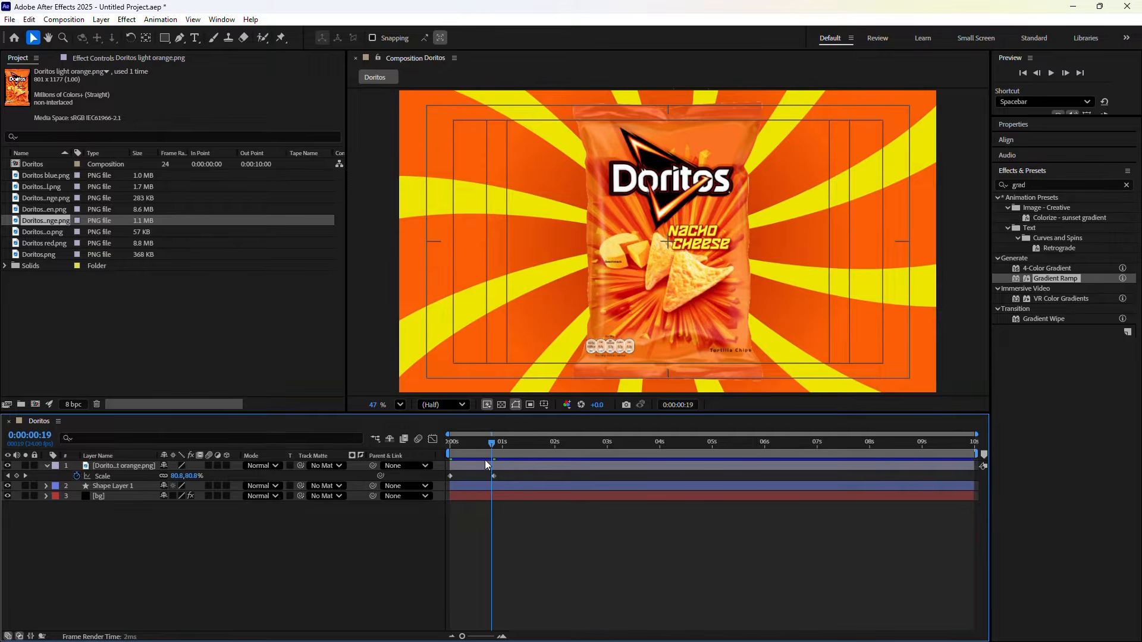
pyautogui.press('Home')
pyautogui.click(115, 466)
pyautogui.hotkey('shift', 'r')
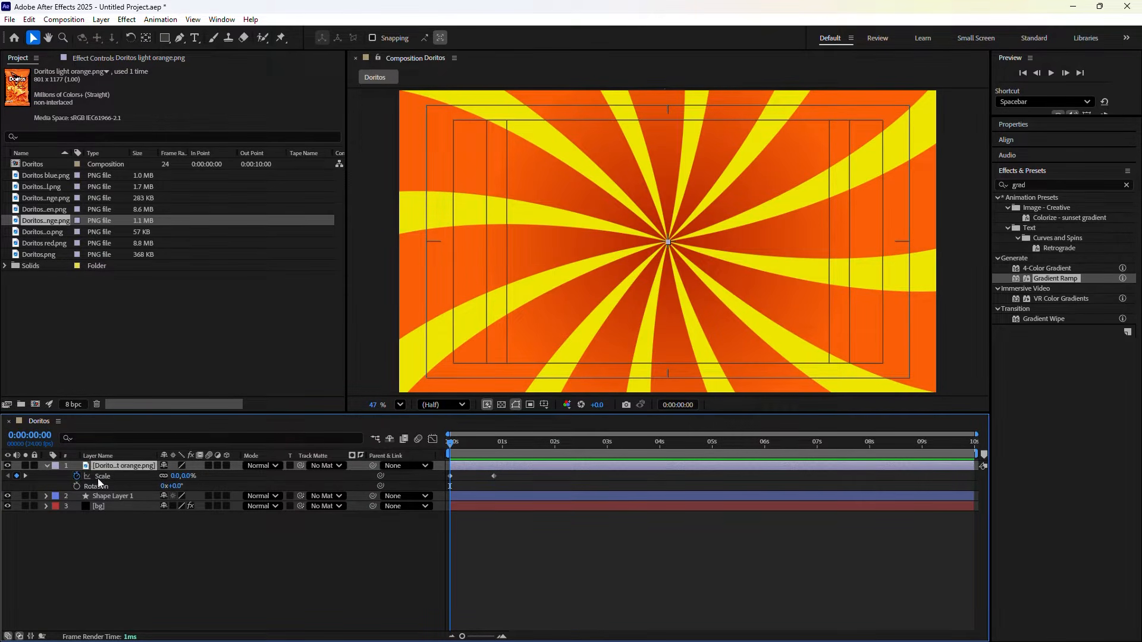
# Start a Rotation keyframe at 0:00 and tilt the bag to 30° at frame 20
pyautogui.click(76, 487)
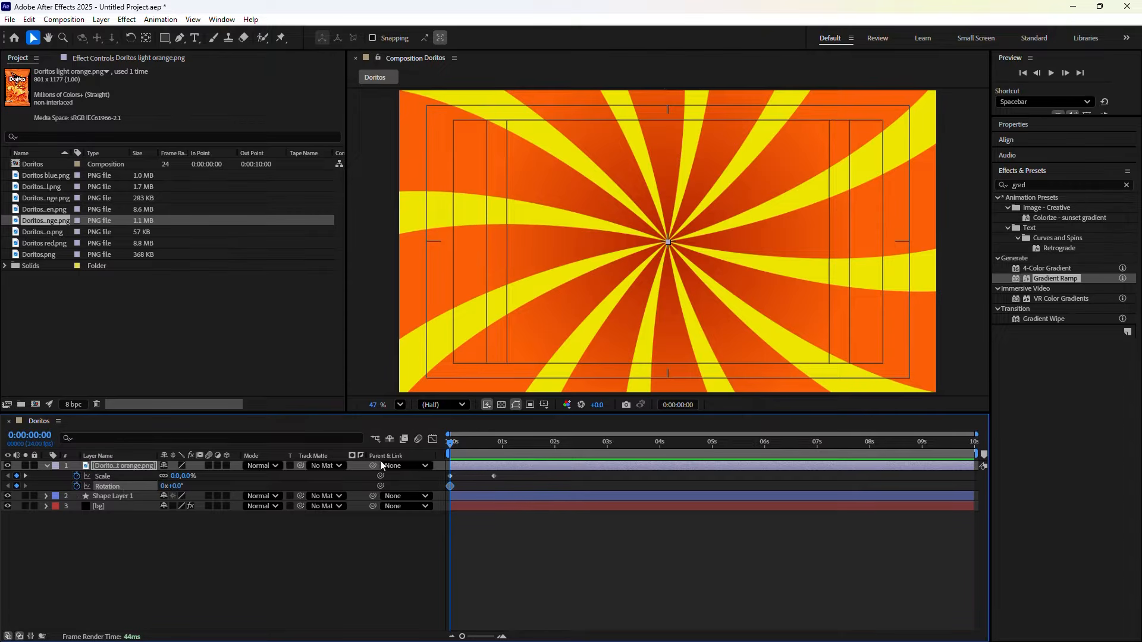
pyautogui.moveTo(456, 452); pyautogui.dragTo(497, 459)
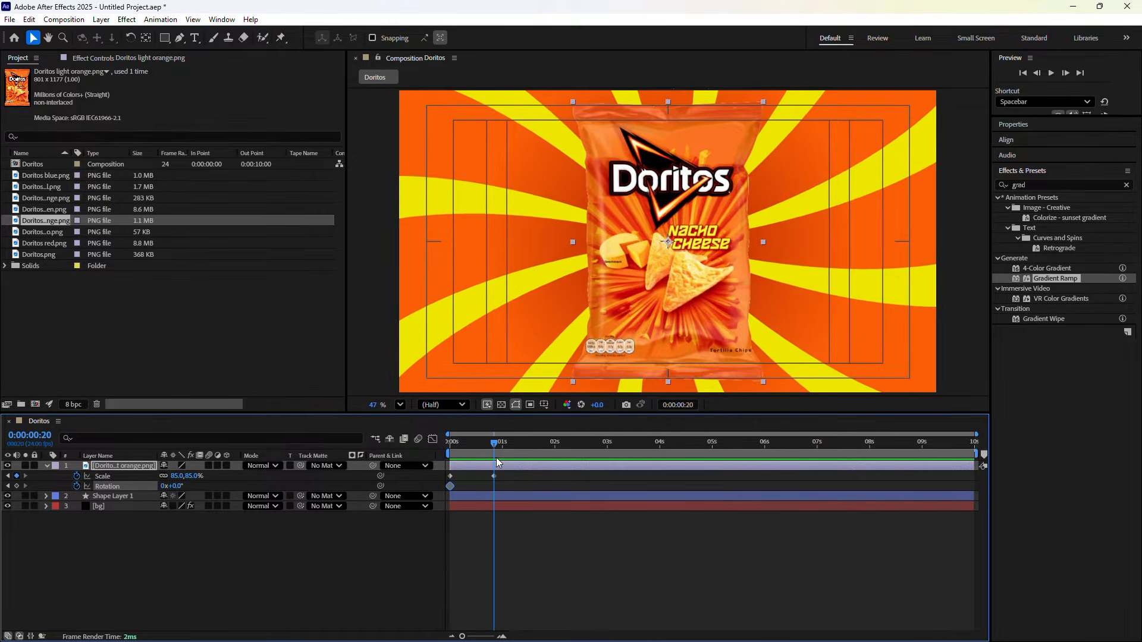
pyautogui.click(178, 487)
pyautogui.write('30')
pyautogui.click(370, 598)
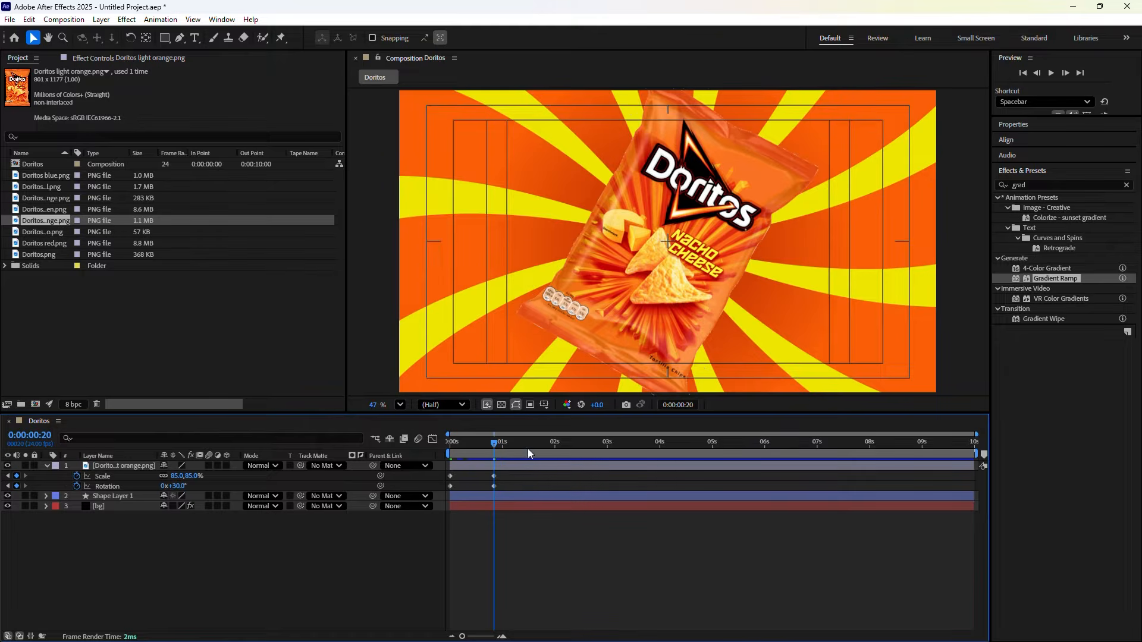
pyautogui.click(489, 446)
pyautogui.moveTo(488, 445)
pyautogui.mouseDown()
pyautogui.moveTo(437, 454)
pyautogui.moveTo(490, 452)
pyautogui.mouseUp()
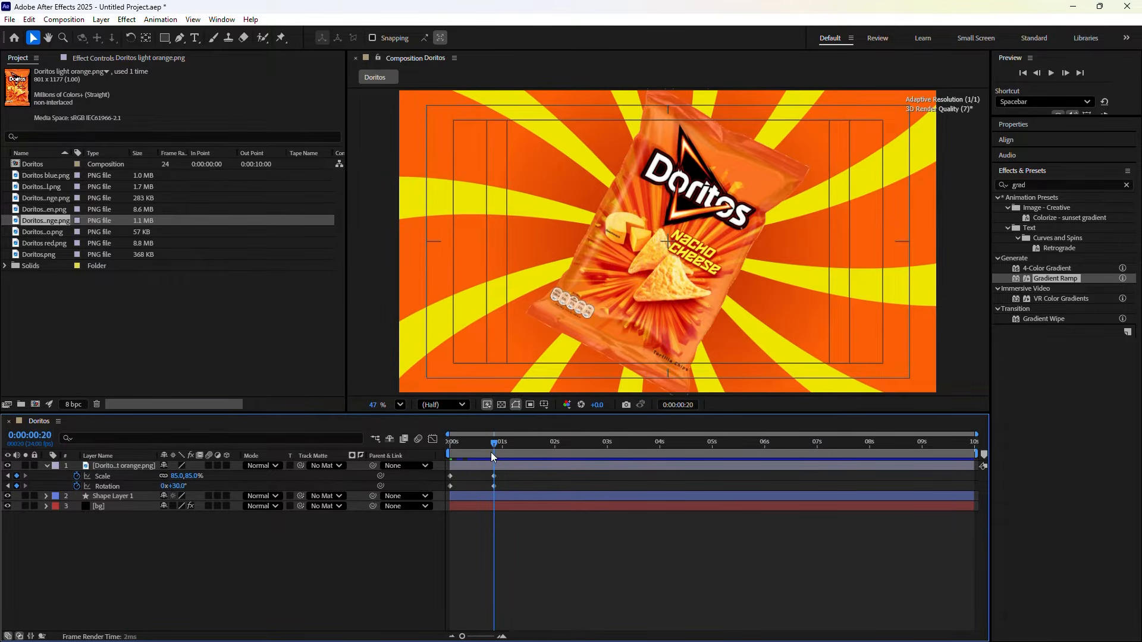
# Jump 20 frames ahead to 0:00:01:16 and keyframe the bag's Rotation back to 0°
pyautogui.click(683, 406)
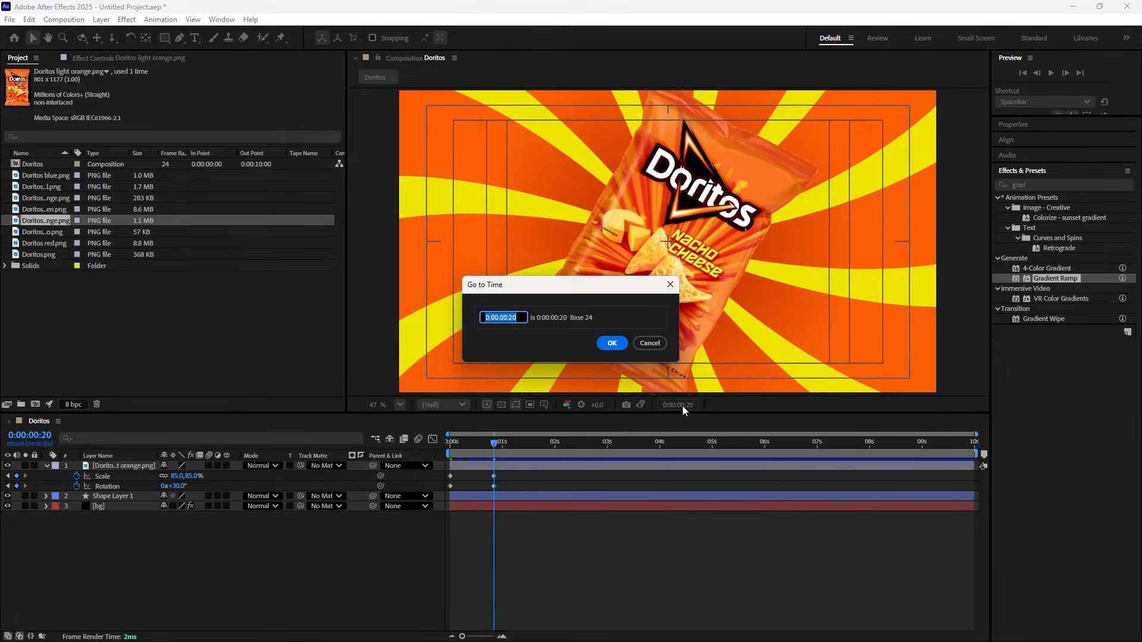
pyautogui.write('+20')
pyautogui.click(612, 342)
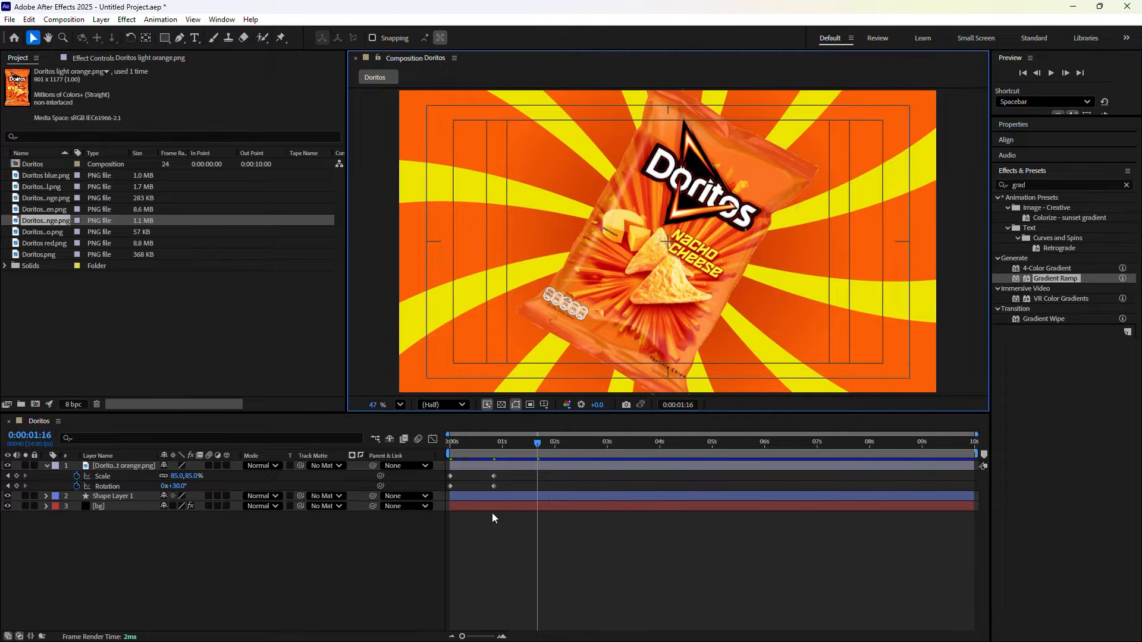
pyautogui.click(179, 487)
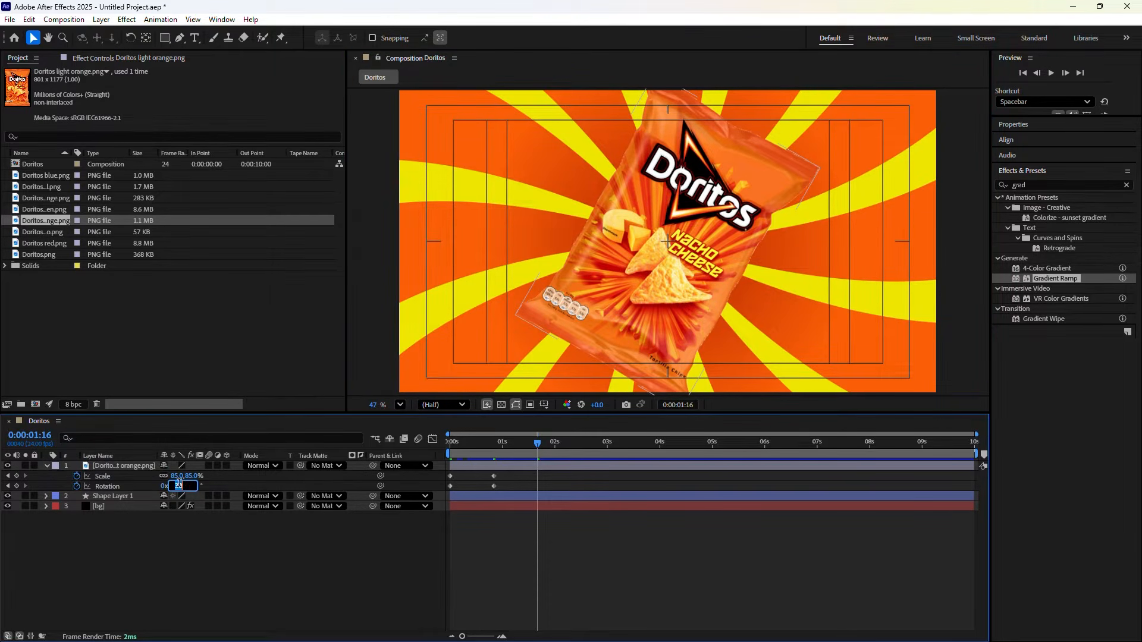
pyautogui.write('30')
pyautogui.write('0')
pyautogui.press('Return')
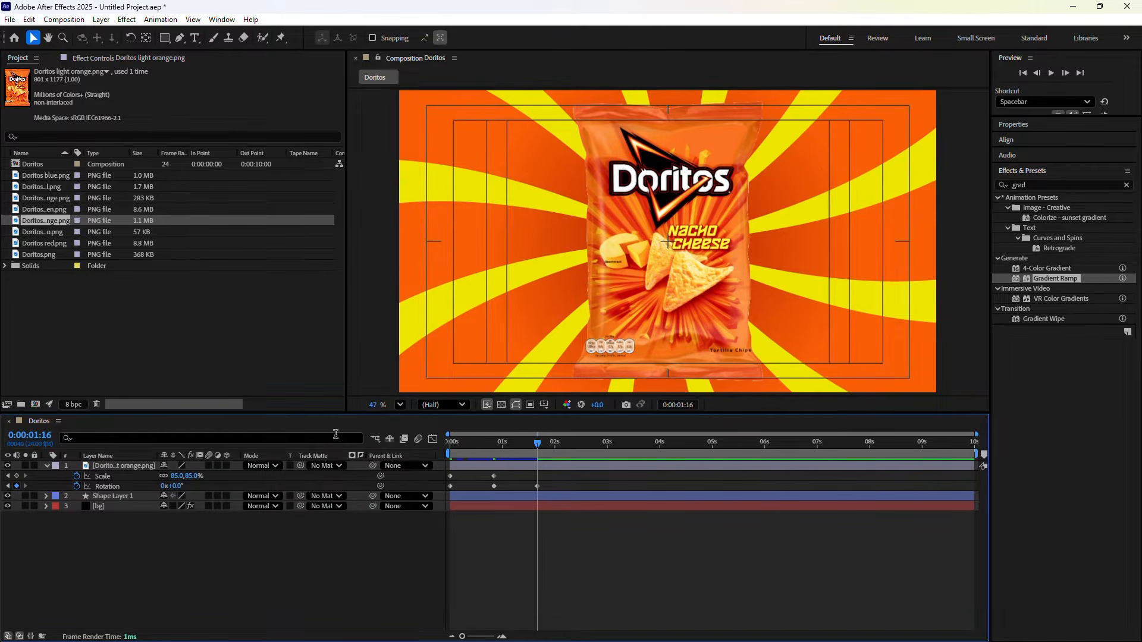
# Keyframe the bag's Scale at 65% at 0:00:01:16
pyautogui.moveTo(173, 480); pyautogui.dragTo(145, 466)
pyautogui.click(178, 477)
pyautogui.write('65')
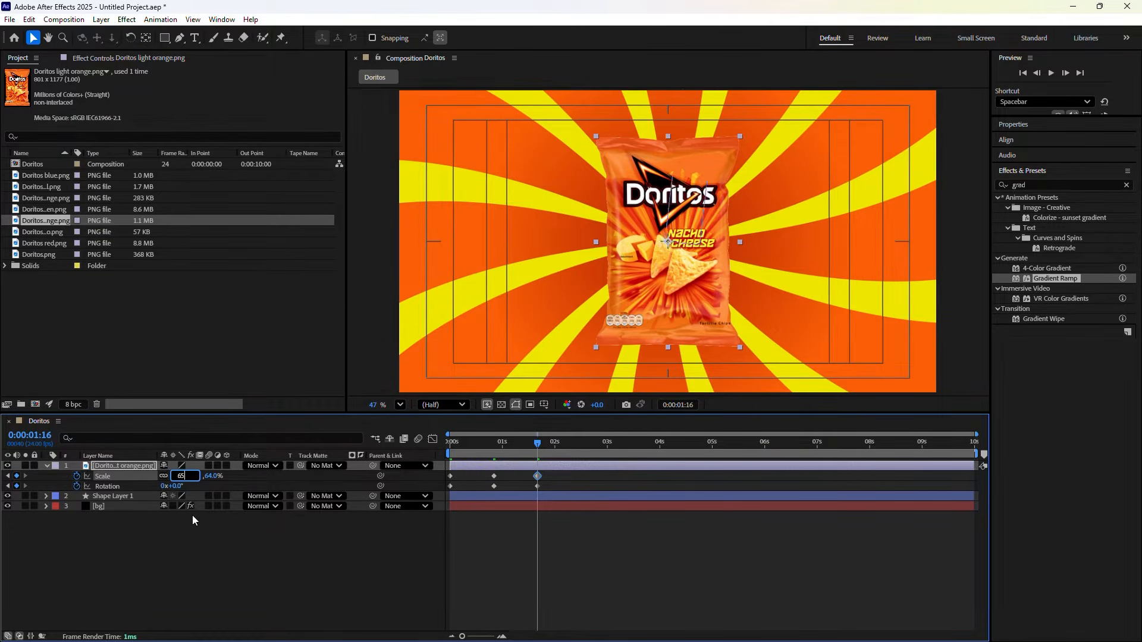
pyautogui.click(211, 573)
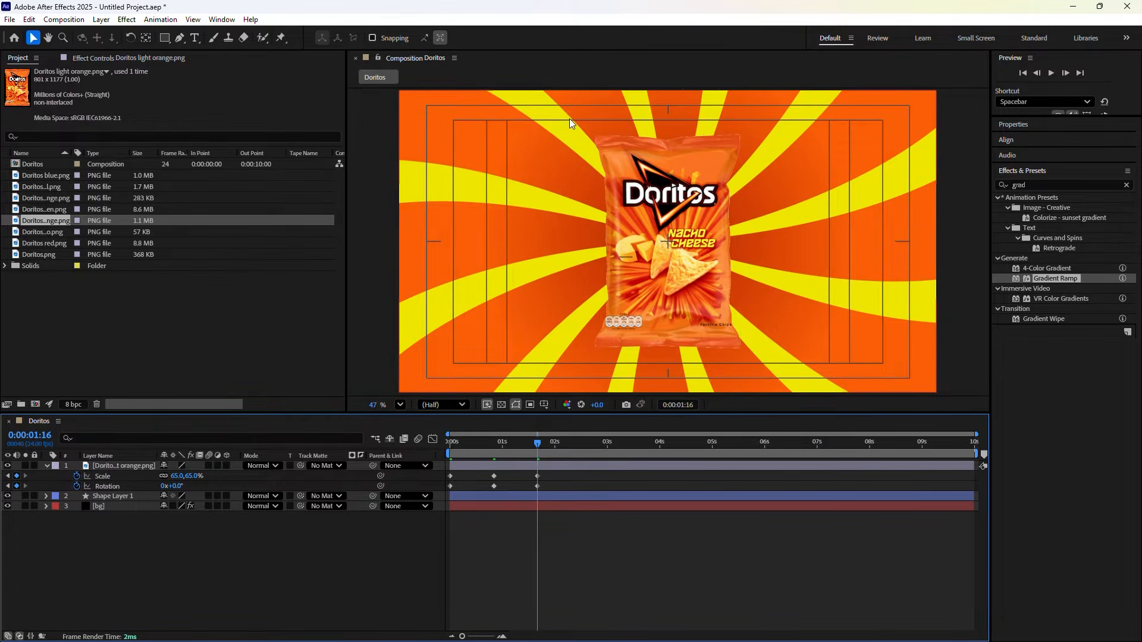
# Play the intro animation from the start
pyautogui.click(533, 445)
pyautogui.moveTo(534, 448); pyautogui.dragTo(438, 449)
pyautogui.press('space')
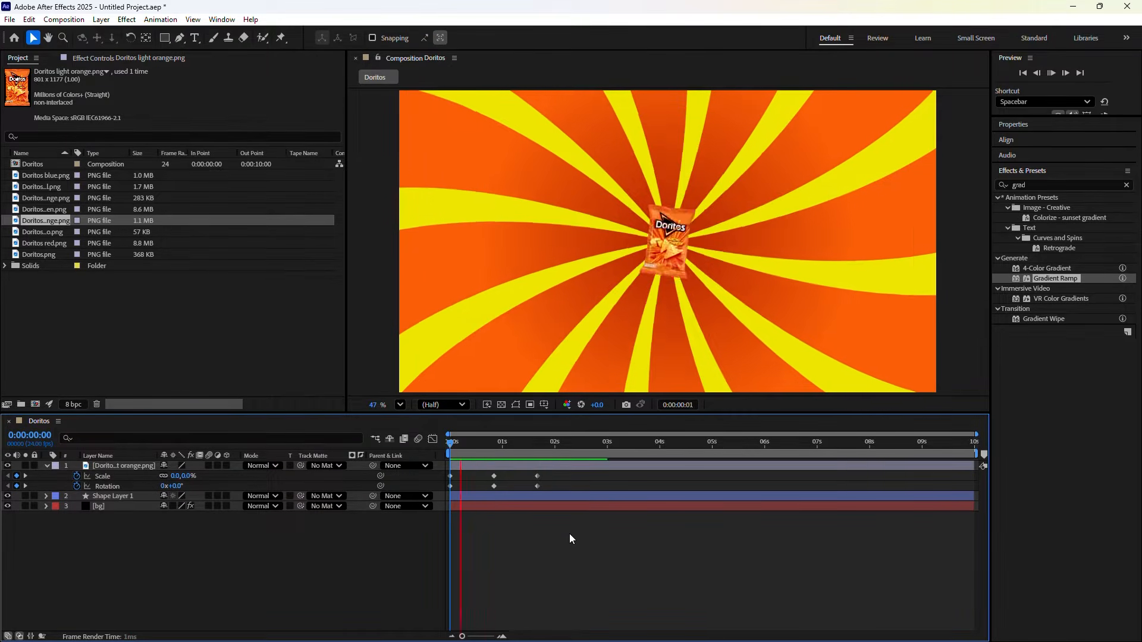
# Apply Easy Ease (F9) to the bag's Scale and Rotation keyframes
pyautogui.press('space')
pyautogui.press("'")
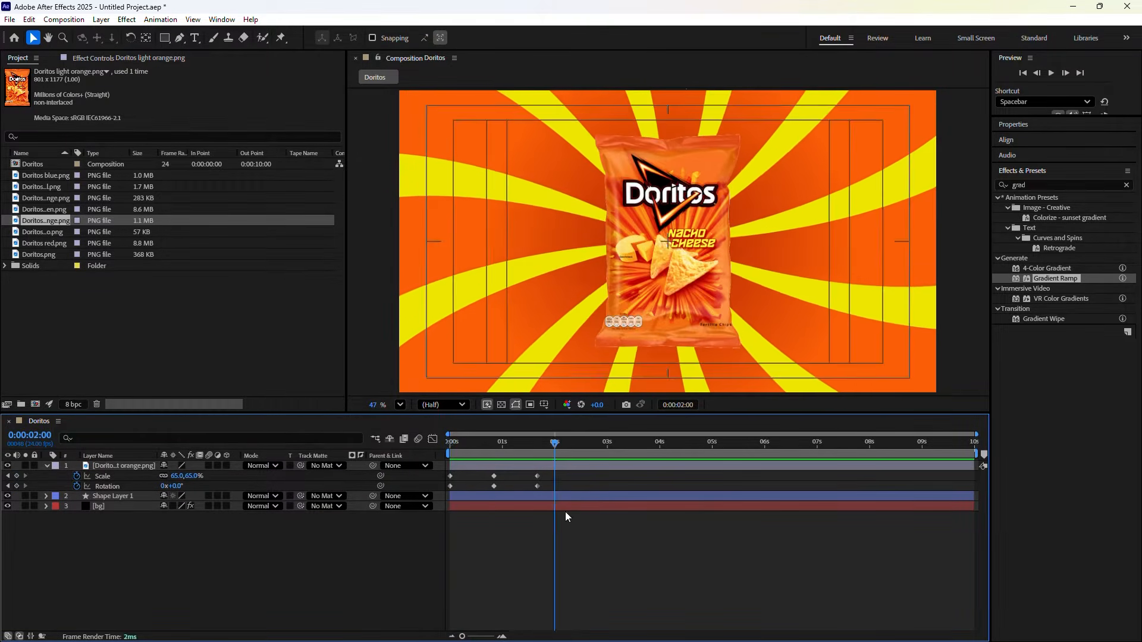
pyautogui.moveTo(553, 447); pyautogui.dragTo(537, 447)
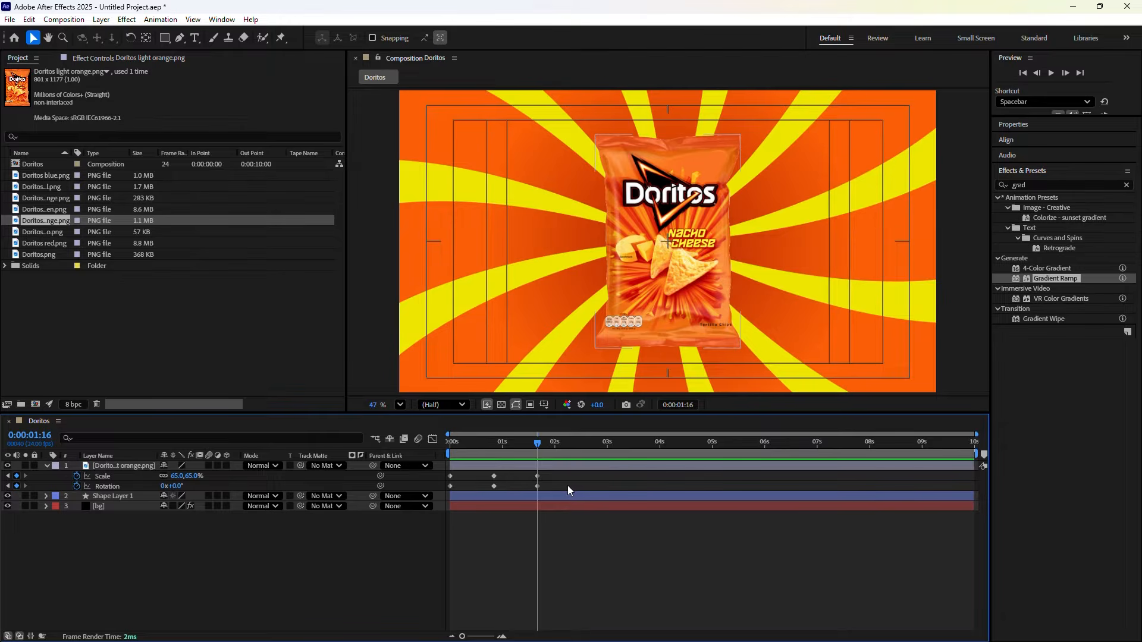
pyautogui.moveTo(568, 485); pyautogui.dragTo(441, 466)
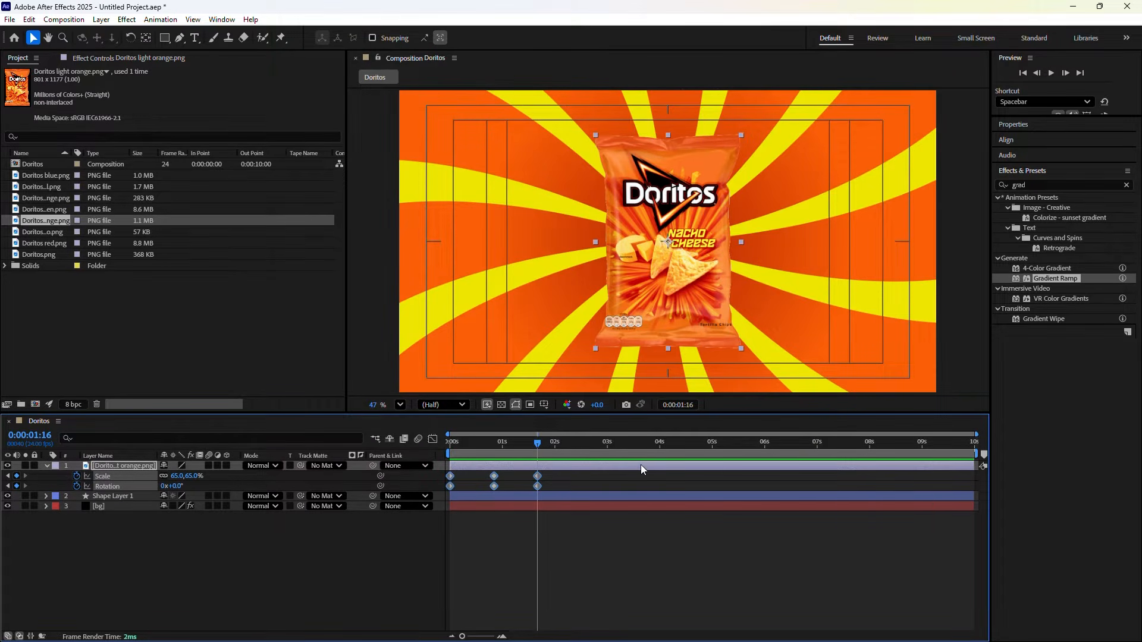
pyautogui.press('F9')
# Preview the eased intro from the start and scrub through it to check the easing
pyautogui.moveTo(537, 449); pyautogui.dragTo(450, 477)
pyautogui.press('space')
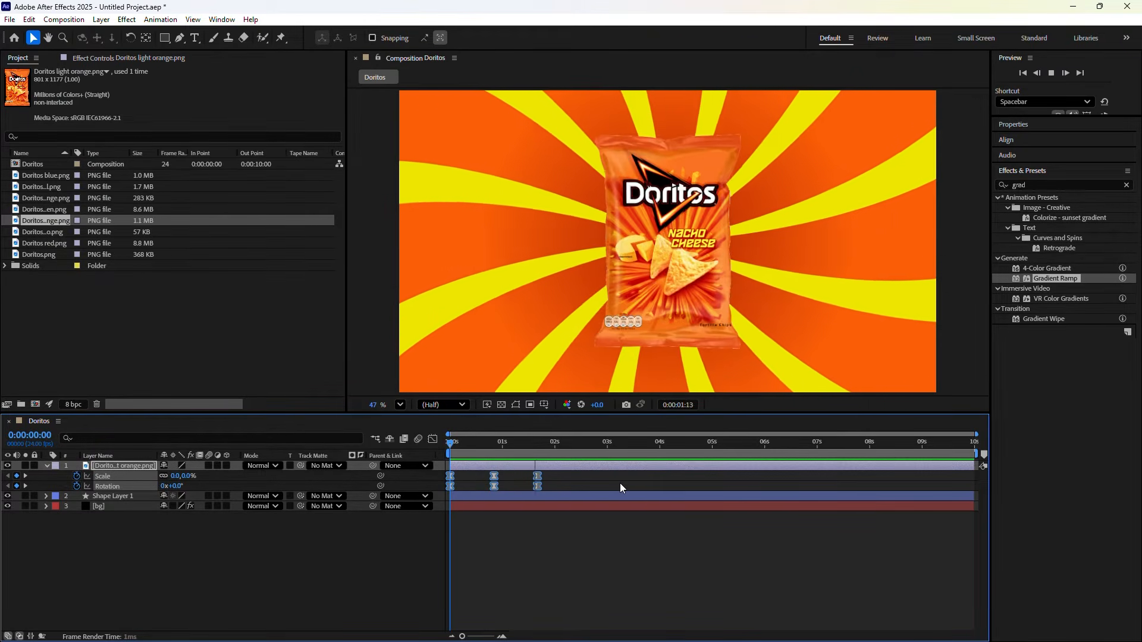
pyautogui.press('space')
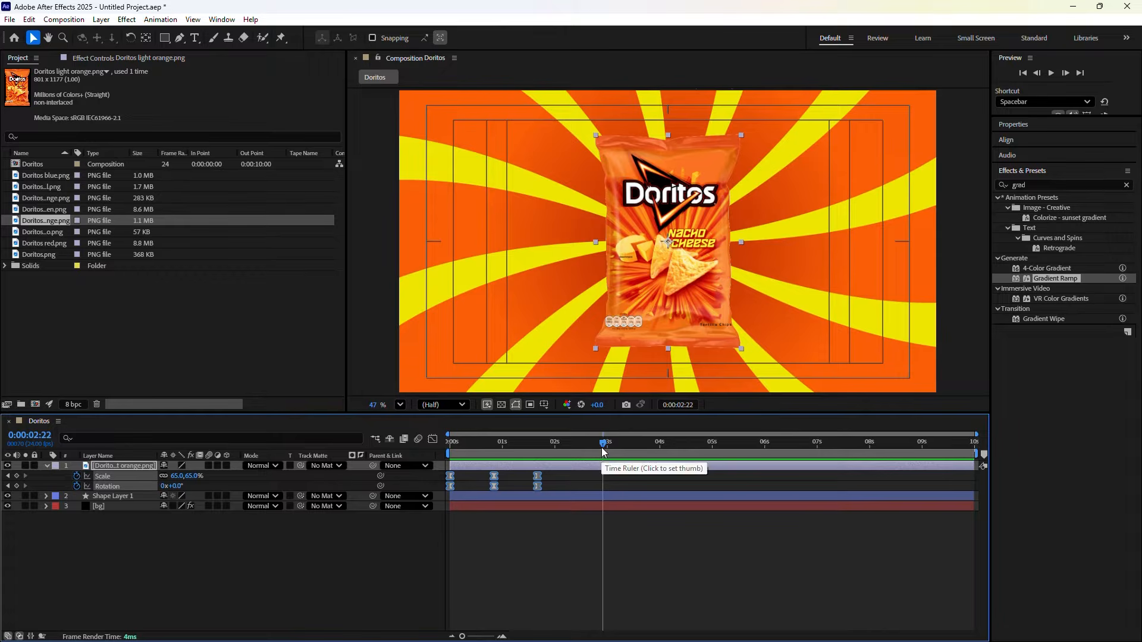
pyautogui.click(566, 447)
pyautogui.click(537, 451)
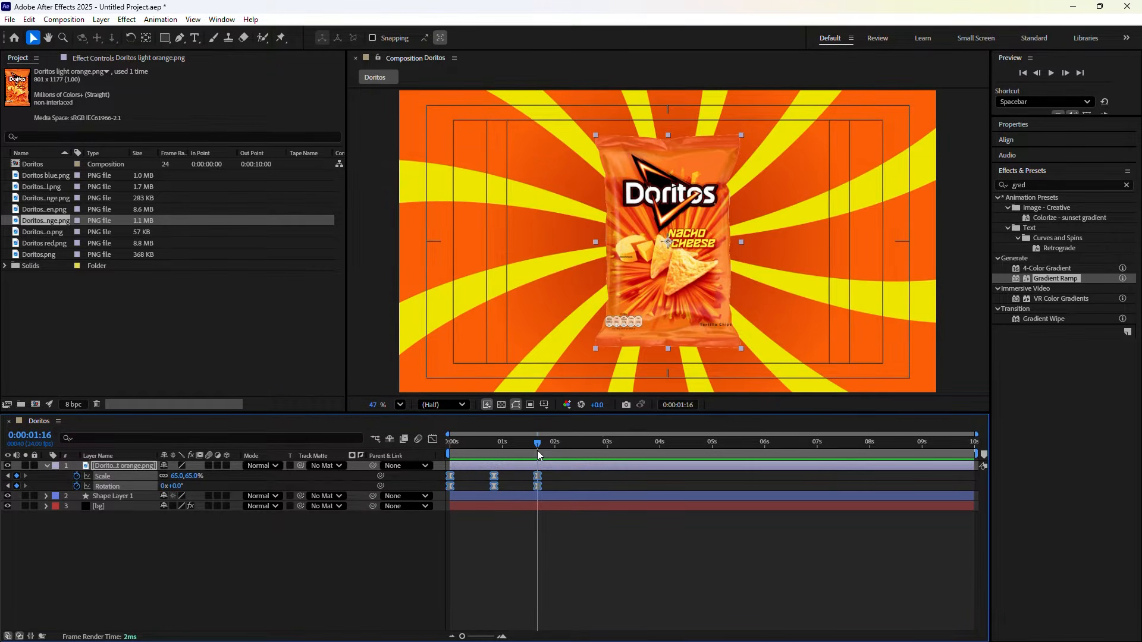
pyautogui.moveTo(537, 451)
pyautogui.mouseDown()
pyautogui.moveTo(451, 452)
pyautogui.moveTo(538, 460)
pyautogui.mouseUp()
# Replace the Doritos bag's Position expression with wiggle(2,5) and return the playhead to the start
pyautogui.hotkey('shift', 'p')
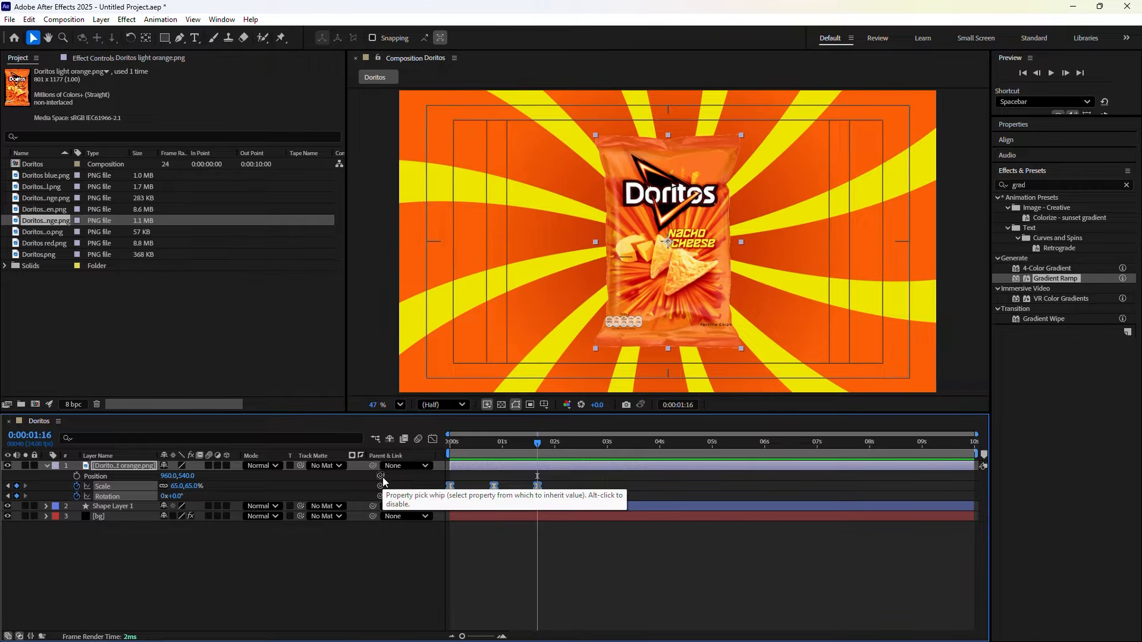
pyautogui.moveTo(384, 477); pyautogui.dragTo(127, 496)
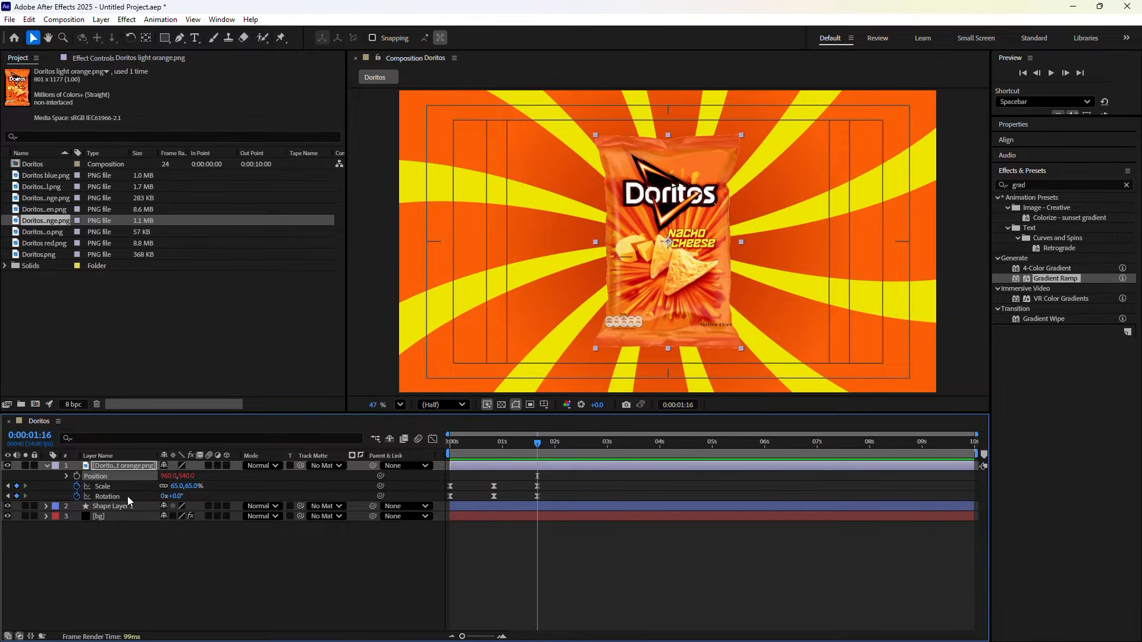
pyautogui.click(66, 477)
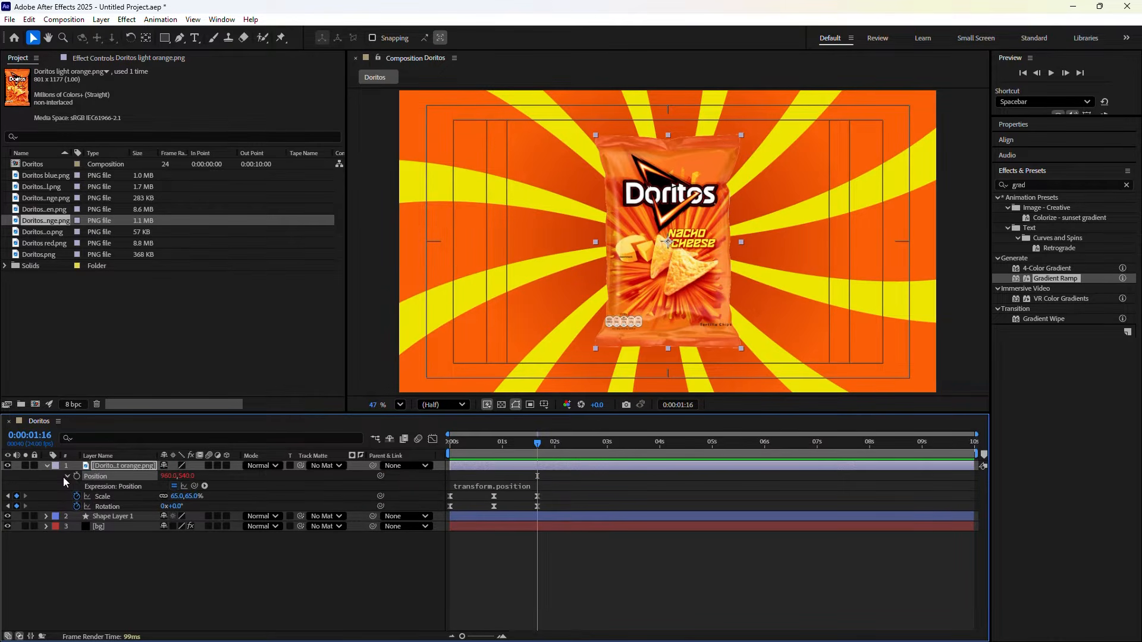
pyautogui.click(502, 486)
pyautogui.doubleClick(502, 486)
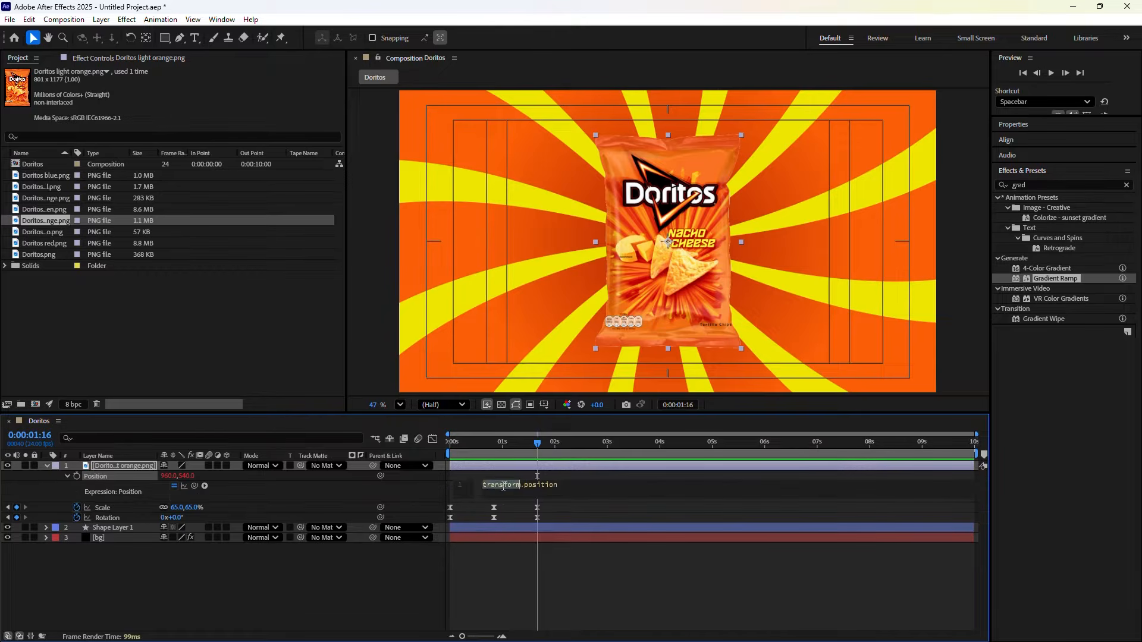
pyautogui.tripleClick(502, 486)
pyautogui.write('w')
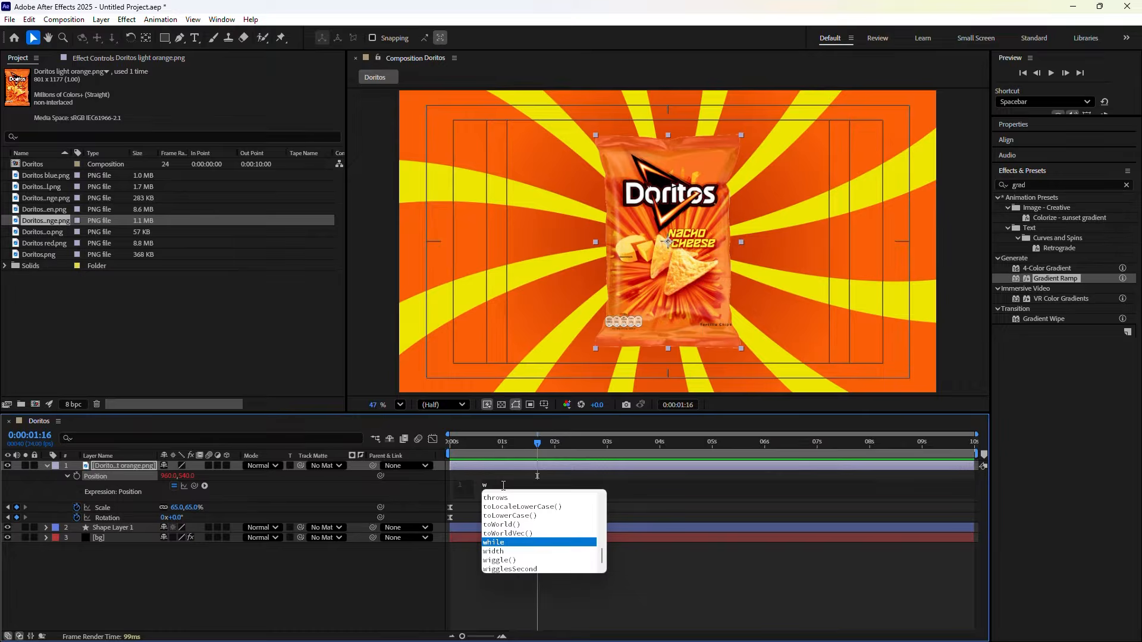
pyautogui.write('i')
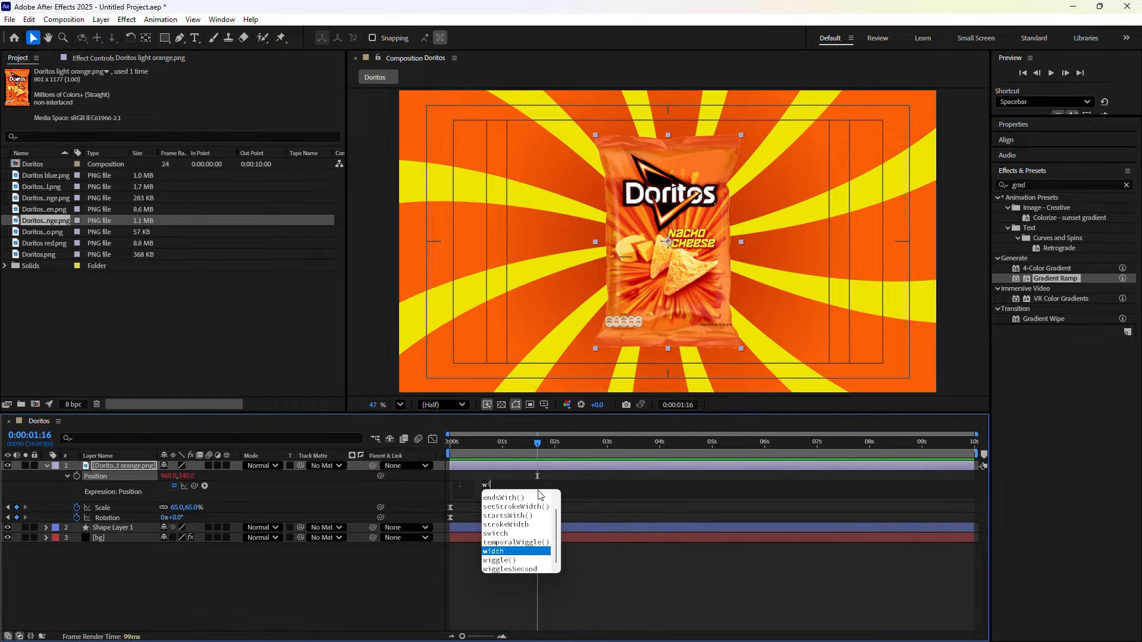
pyautogui.write('g')
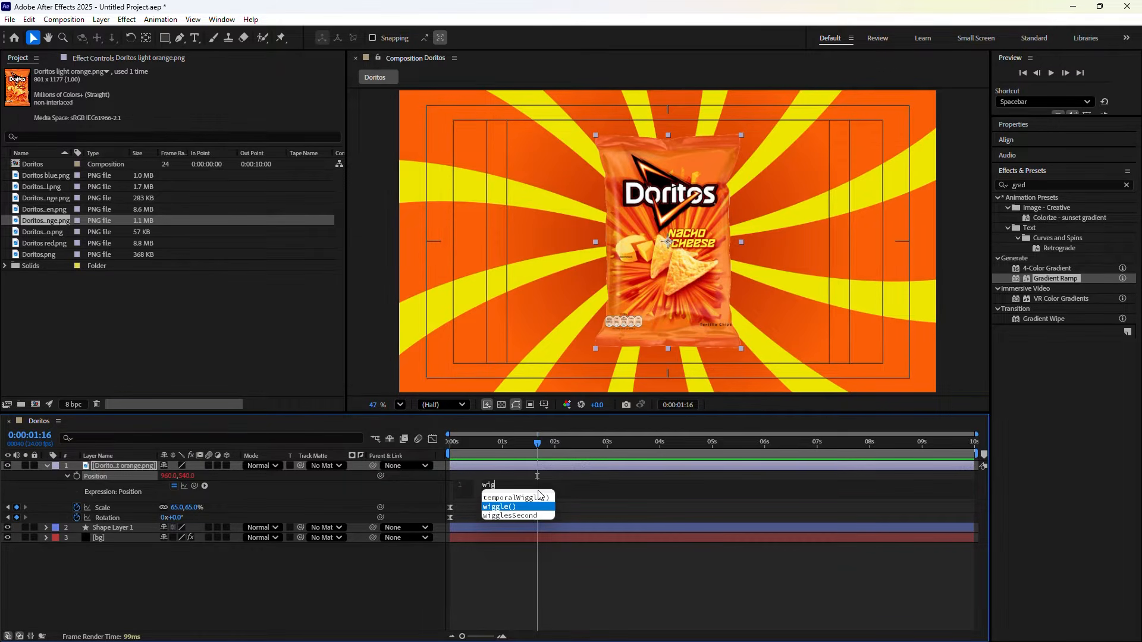
pyautogui.press('Return')
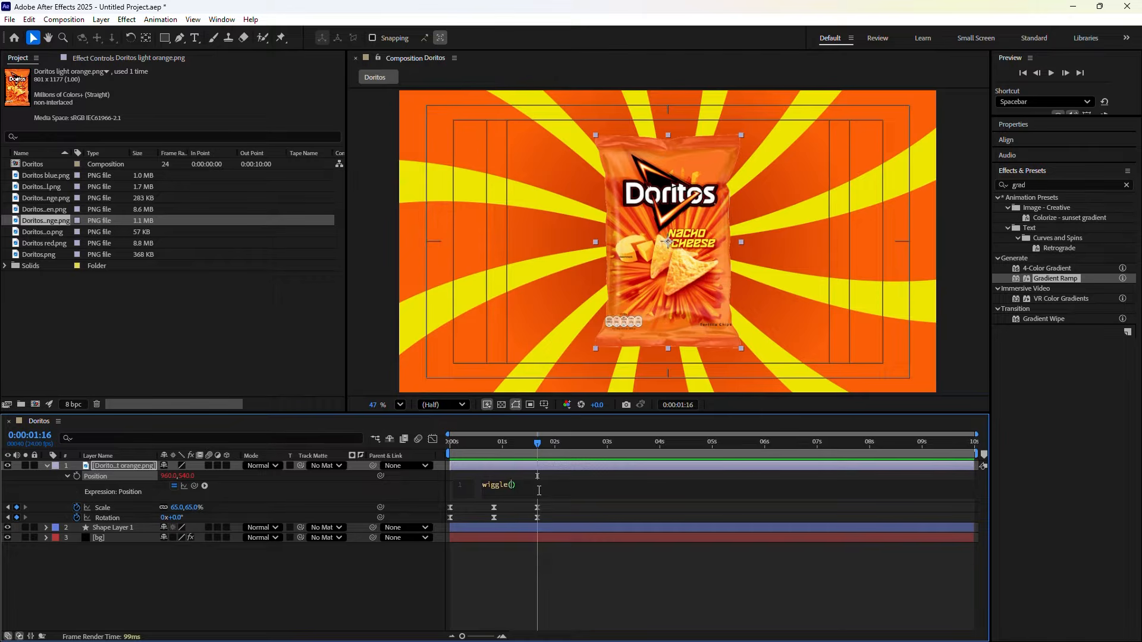
pyautogui.write('2,5')
pyautogui.click(373, 487)
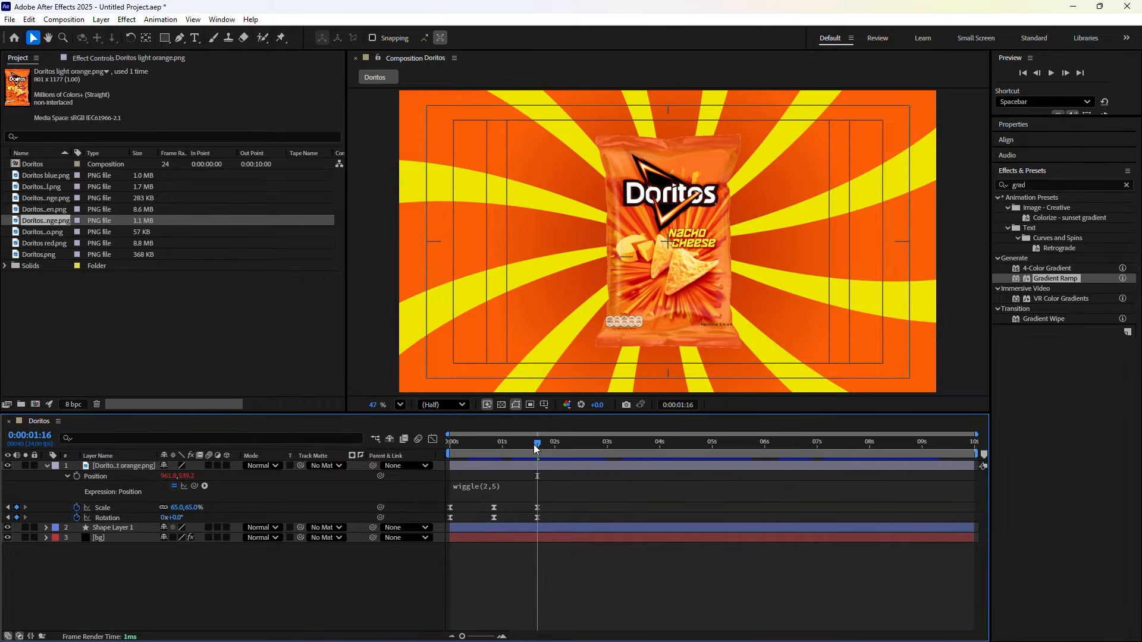
pyautogui.moveTo(533, 444); pyautogui.dragTo(437, 451)
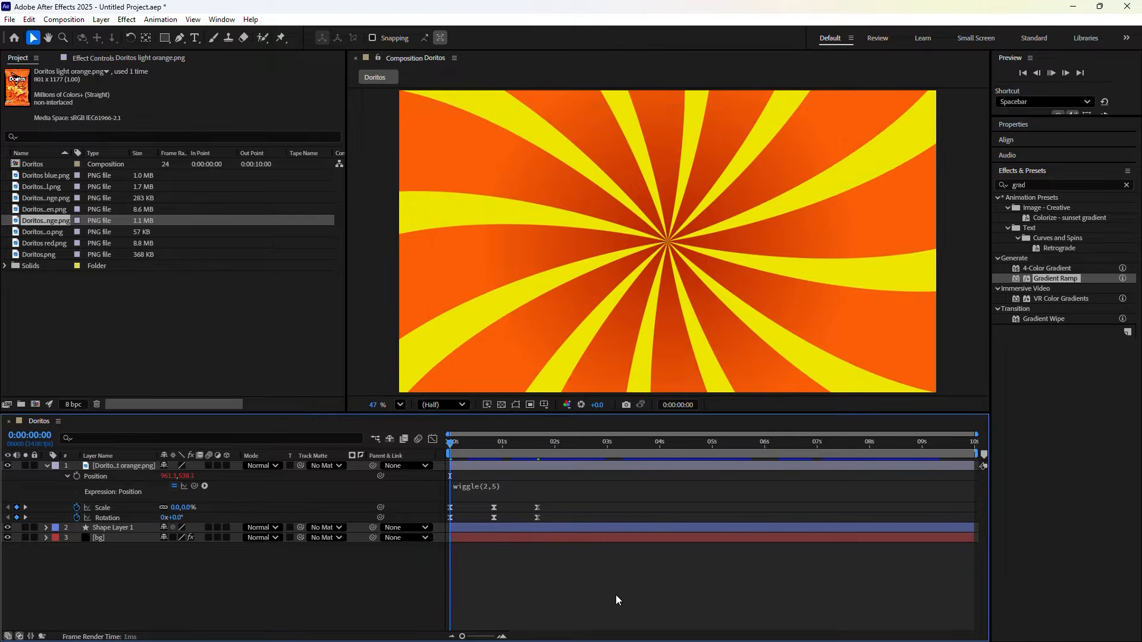
# Preview the jitter, then change the Position expression from wiggle(2,5) to wiggle(2,6)
pyautogui.press('space')
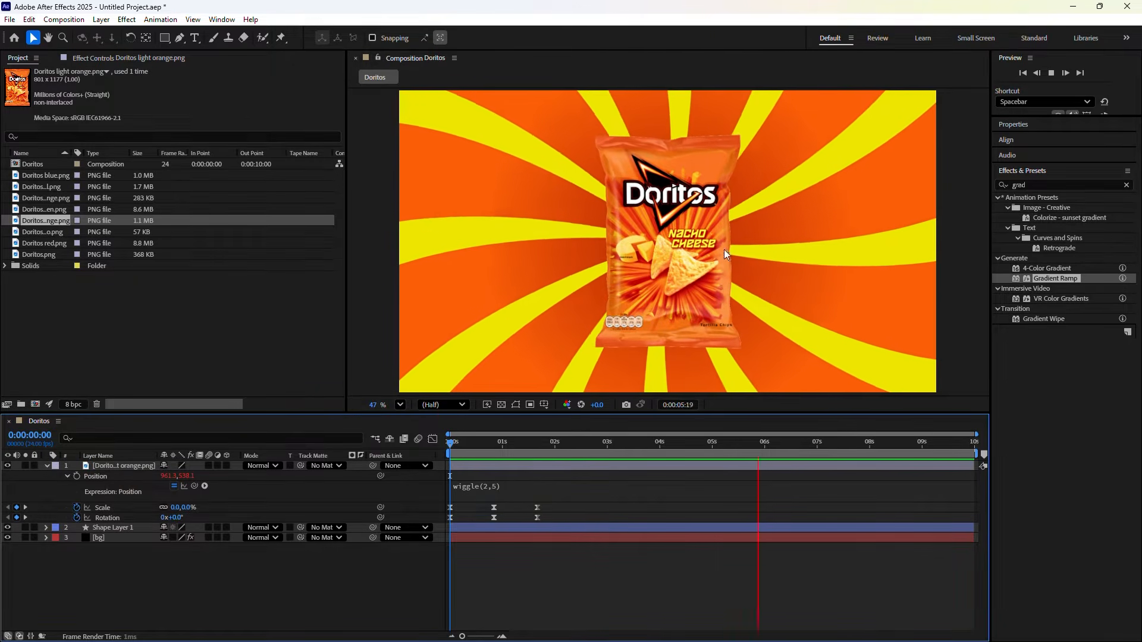
pyautogui.press("'")
pyautogui.moveTo(797, 445); pyautogui.dragTo(546, 472)
pyautogui.click(492, 484)
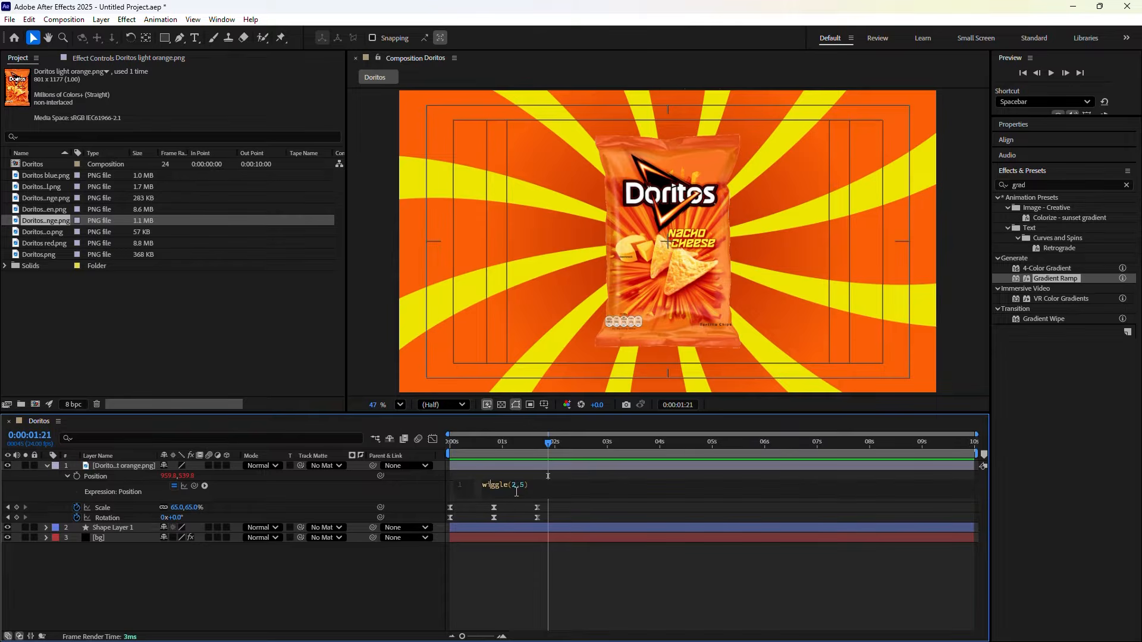
pyautogui.click(525, 486)
pyautogui.write('6')
pyautogui.click(458, 617)
# Replay the stronger jitter, collapse the Position expression rows and scrub through the bag's entrance
pyautogui.moveTo(546, 447); pyautogui.dragTo(431, 447)
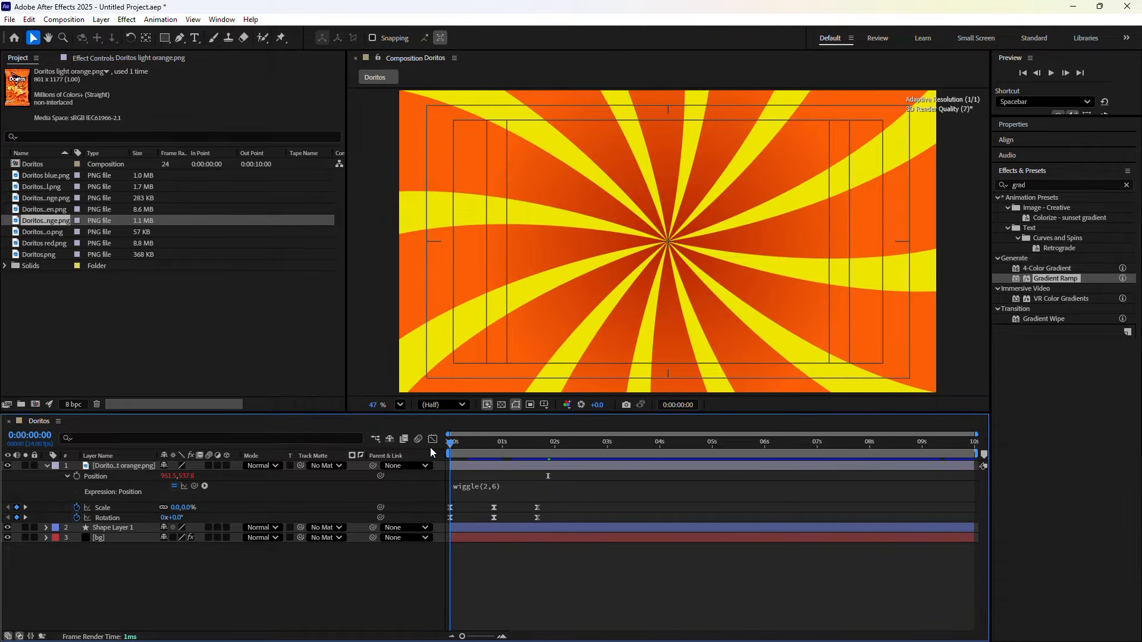
pyautogui.press('space')
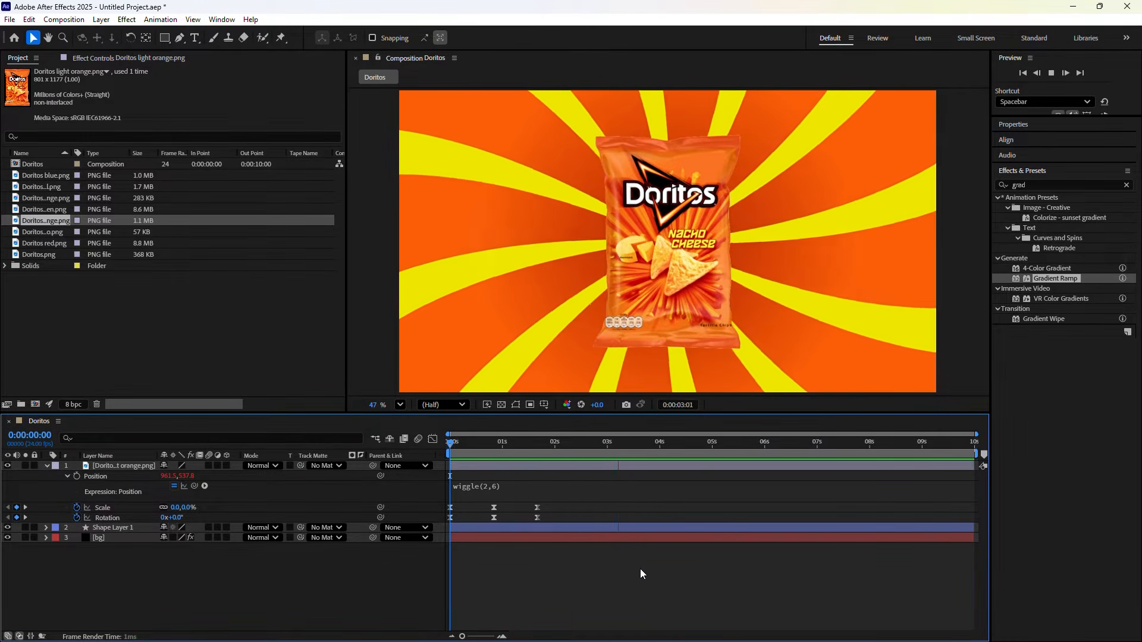
pyautogui.press('space')
pyautogui.press("'")
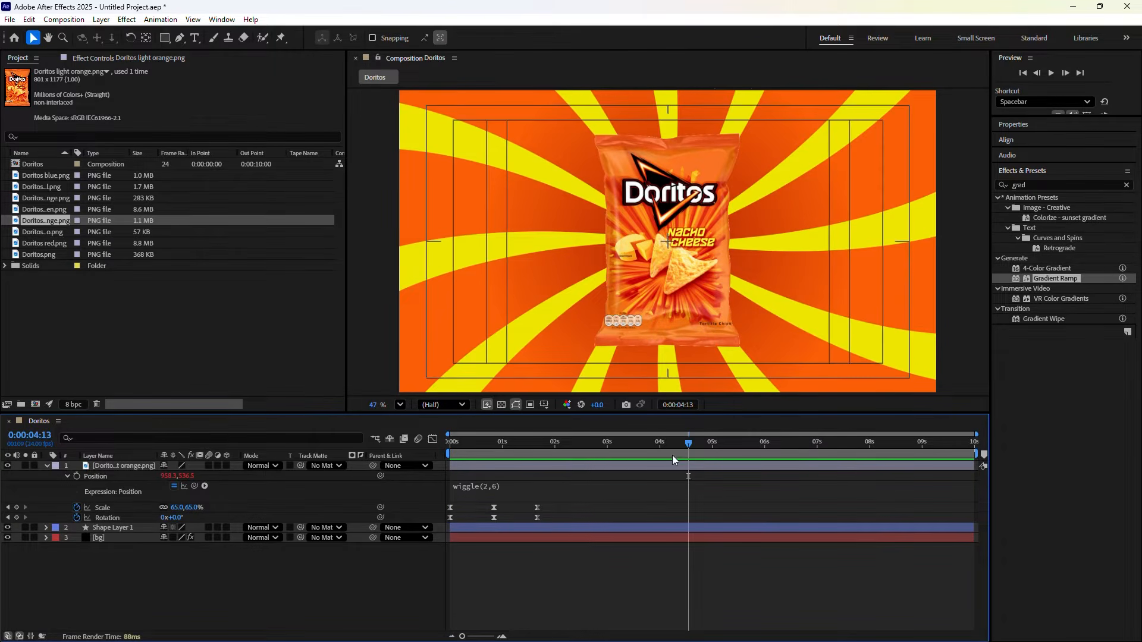
pyautogui.moveTo(686, 440); pyautogui.dragTo(448, 462)
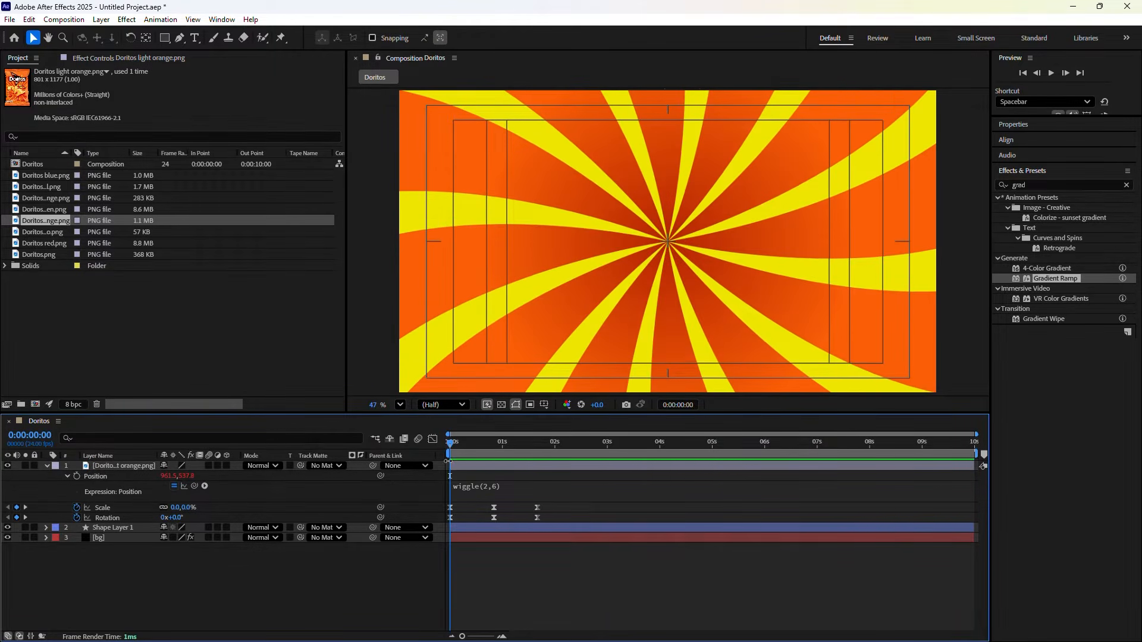
pyautogui.click(67, 476)
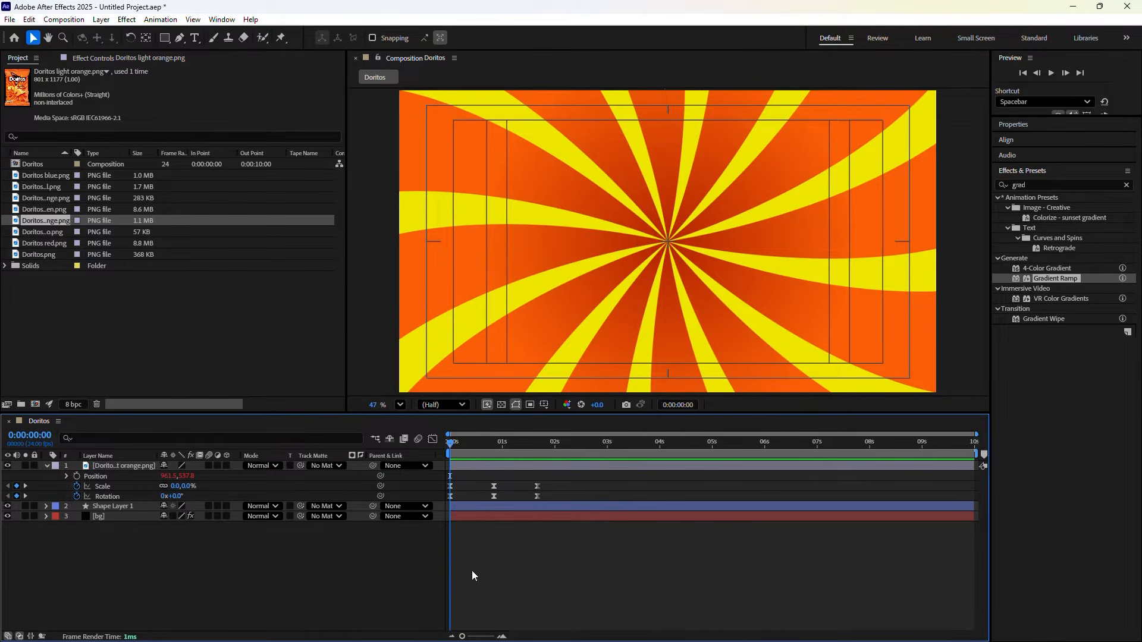
pyautogui.moveTo(452, 453); pyautogui.dragTo(534, 476)
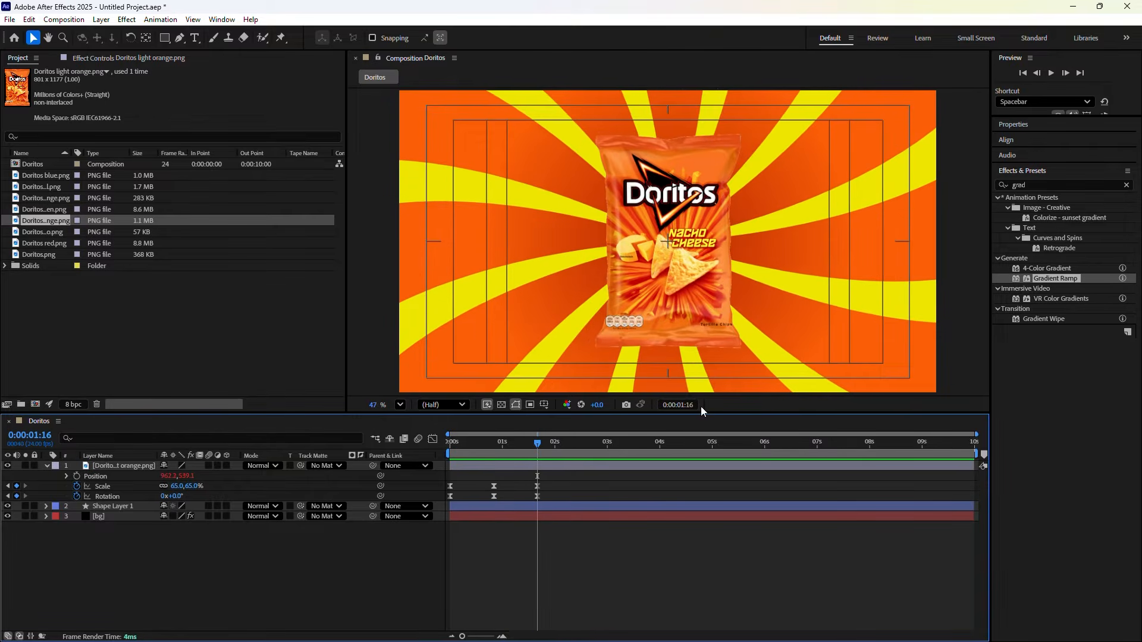
# Move the current time to 0:00:01:21 and add Doritos Dark Orange.png as a new layer
pyautogui.click(684, 405)
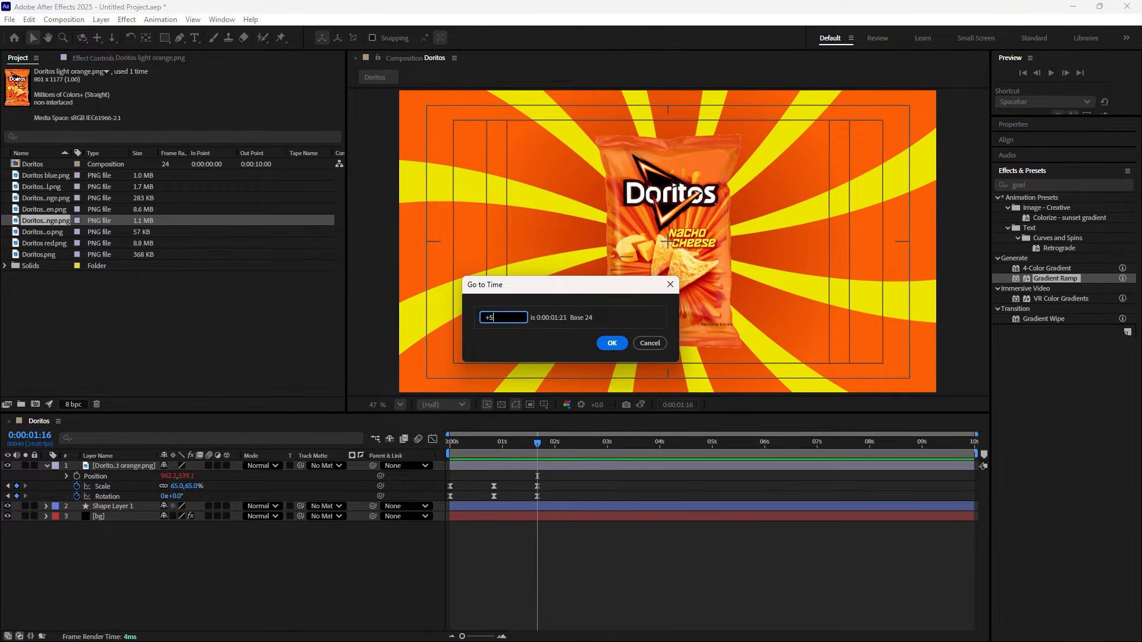
pyautogui.click(612, 343)
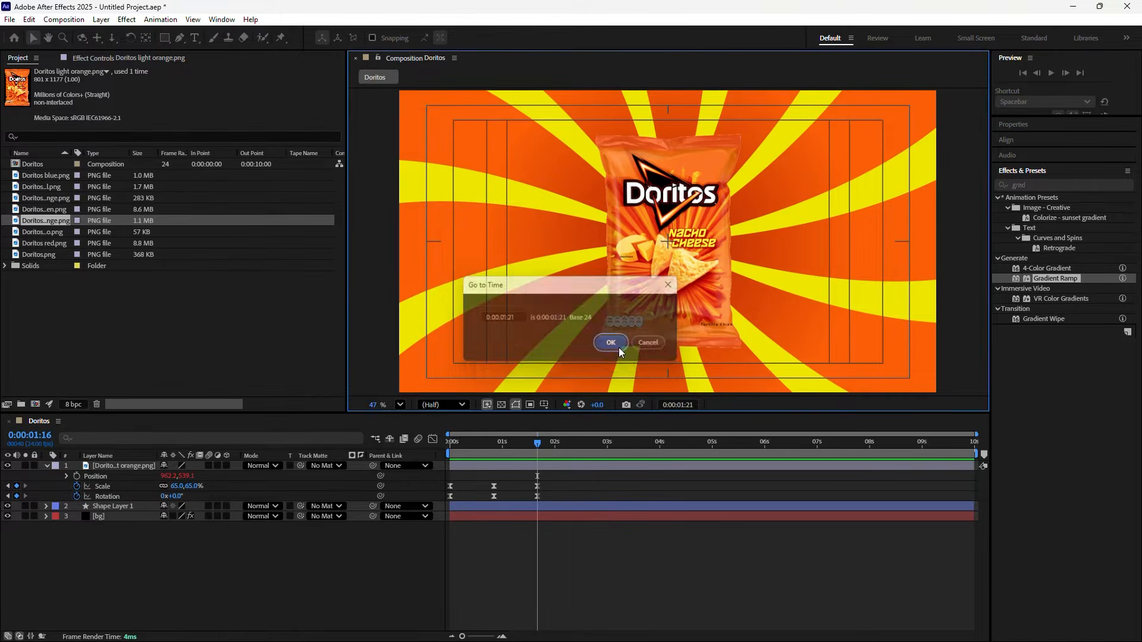
pyautogui.click(47, 466)
pyautogui.hotkey('ctrl', '/')
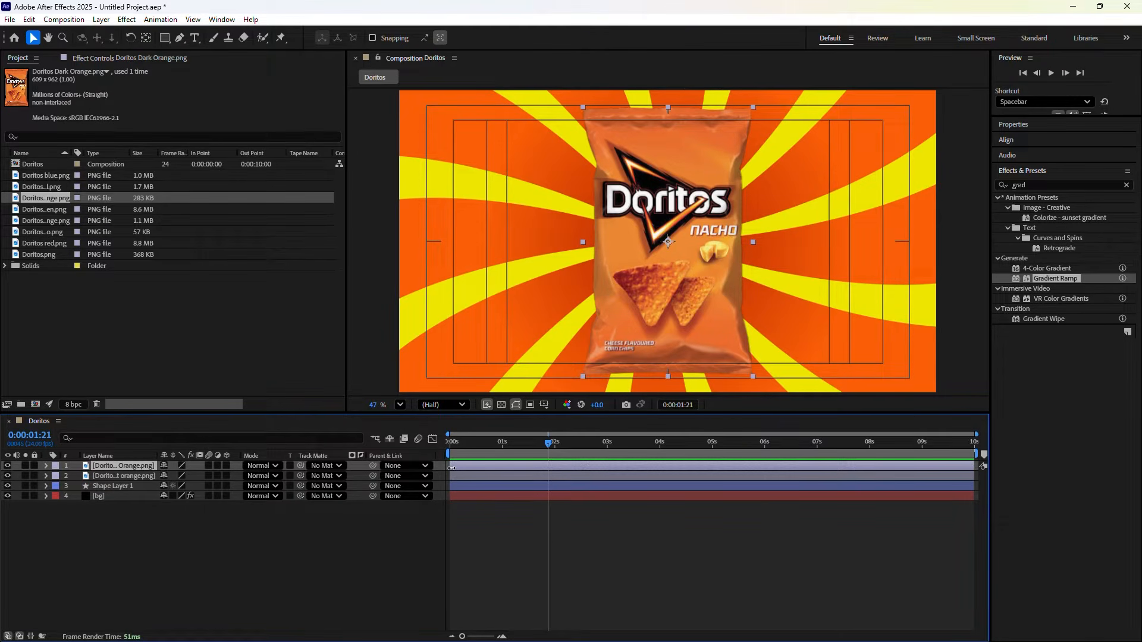
# Trim the Nacho bag layer to begin at about 0:00:01:20 and show its Scale
pyautogui.moveTo(452, 468); pyautogui.dragTo(550, 468)
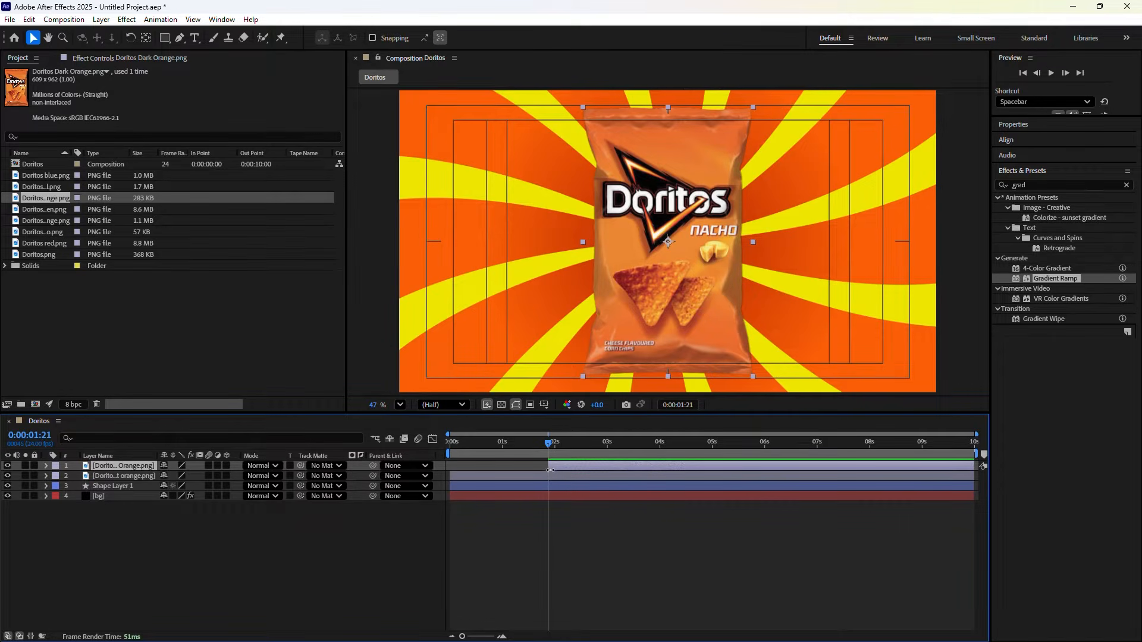
pyautogui.scroll(6, 560, 479)
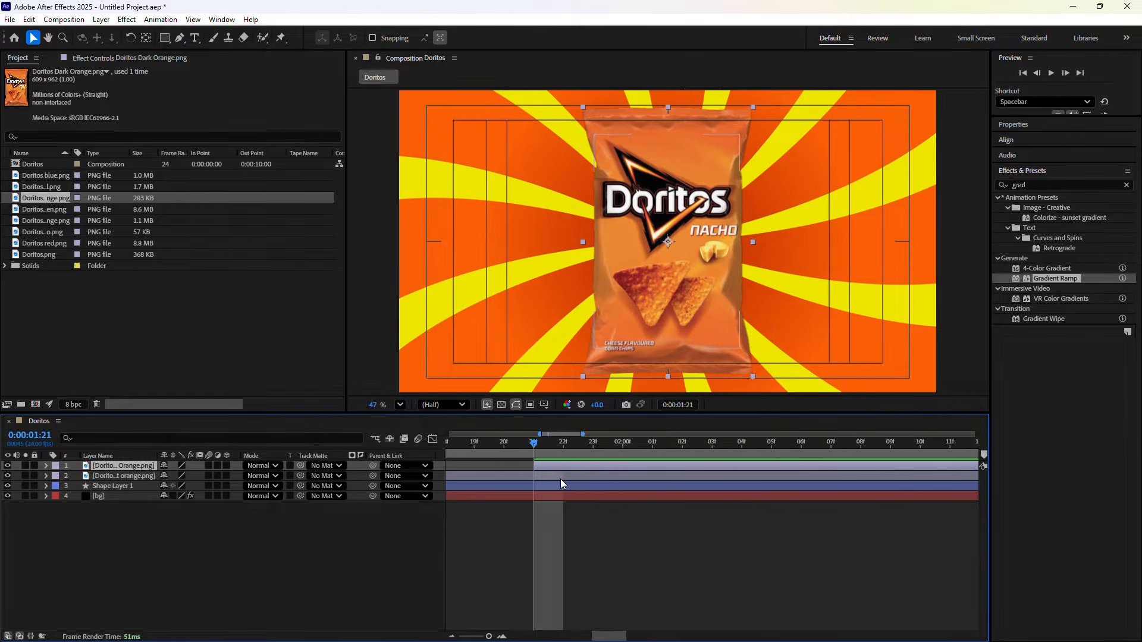
pyautogui.scroll(-6, 560, 480)
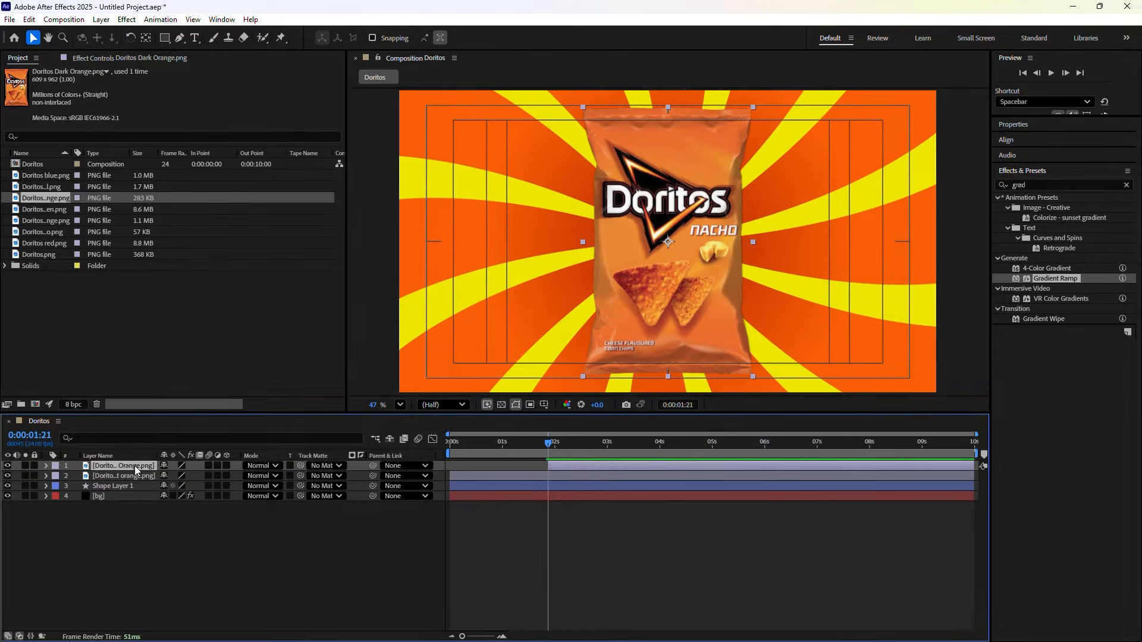
pyautogui.press('s')
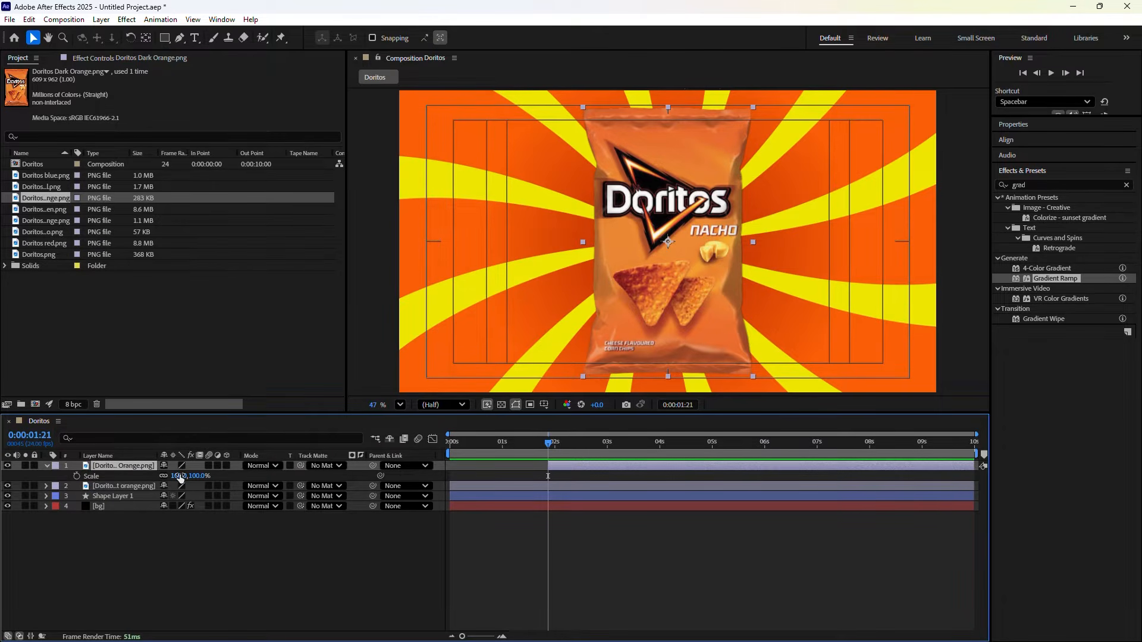
# Unlink the Nacho bag's scale proportions and size it to about 84% wide by 80% tall
pyautogui.moveTo(181, 477); pyautogui.dragTo(161, 468)
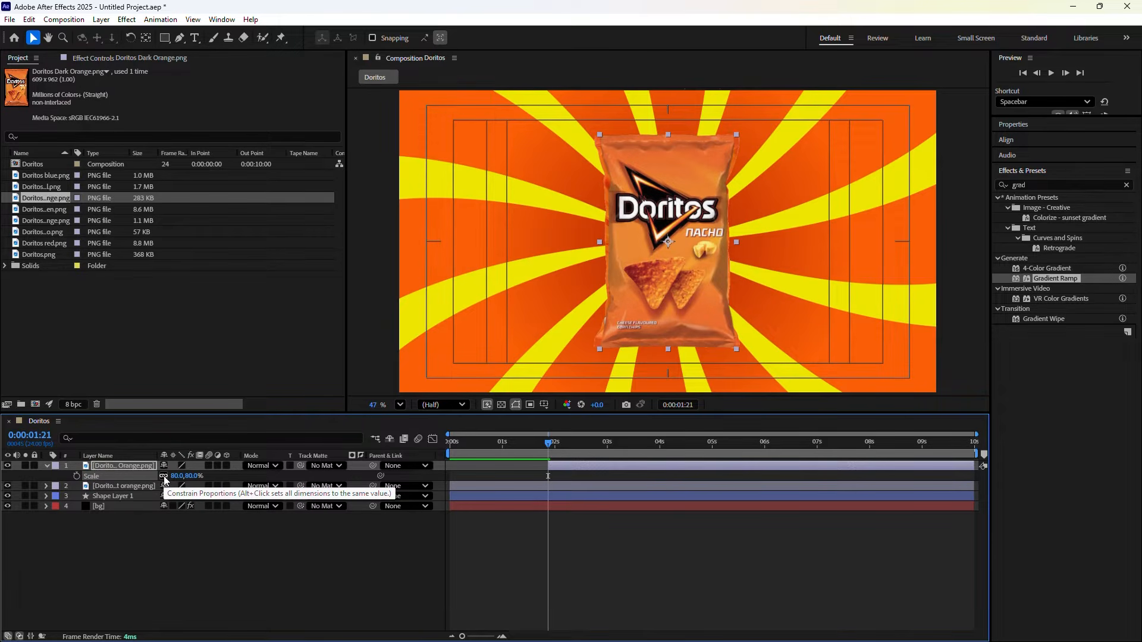
pyautogui.click(165, 477)
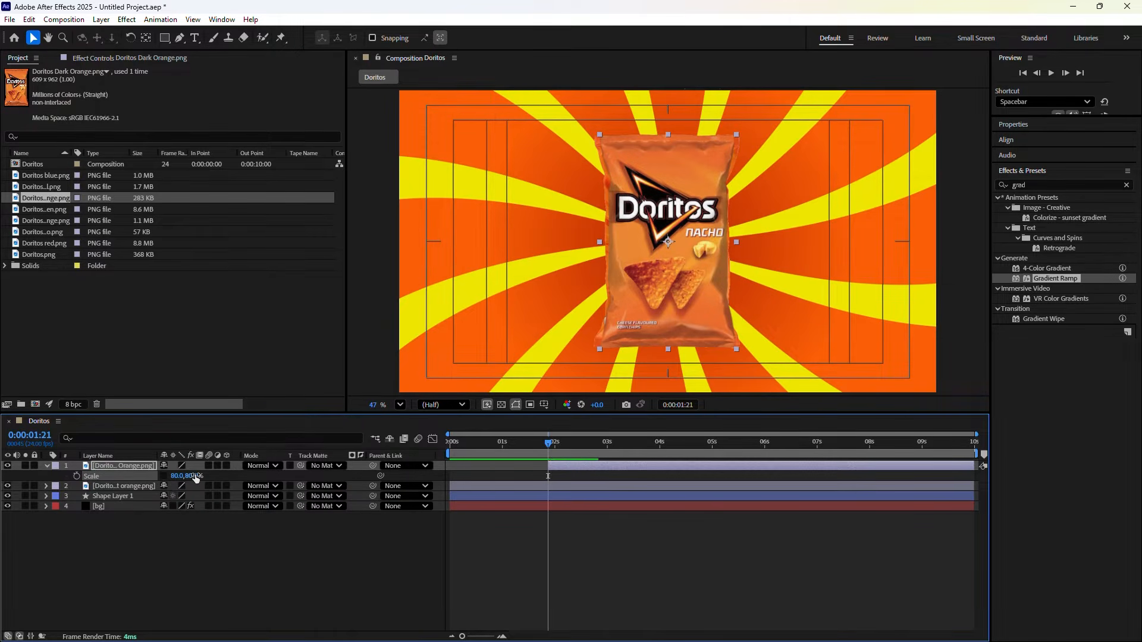
pyautogui.moveTo(196, 476); pyautogui.dragTo(200, 479)
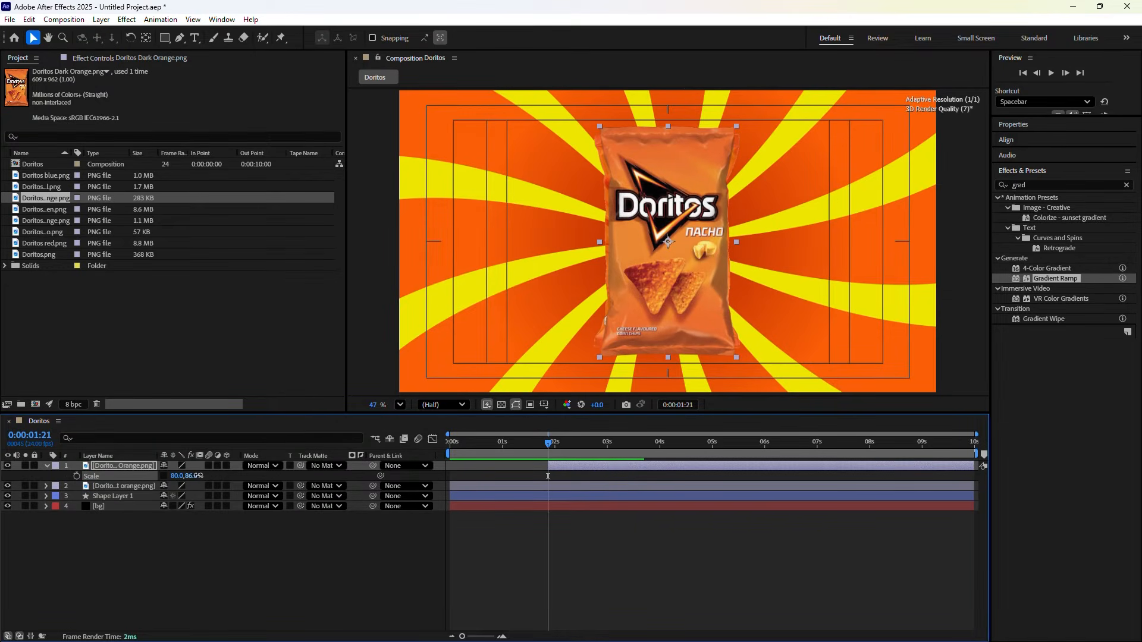
pyautogui.hotkey('ctrl', 'z')
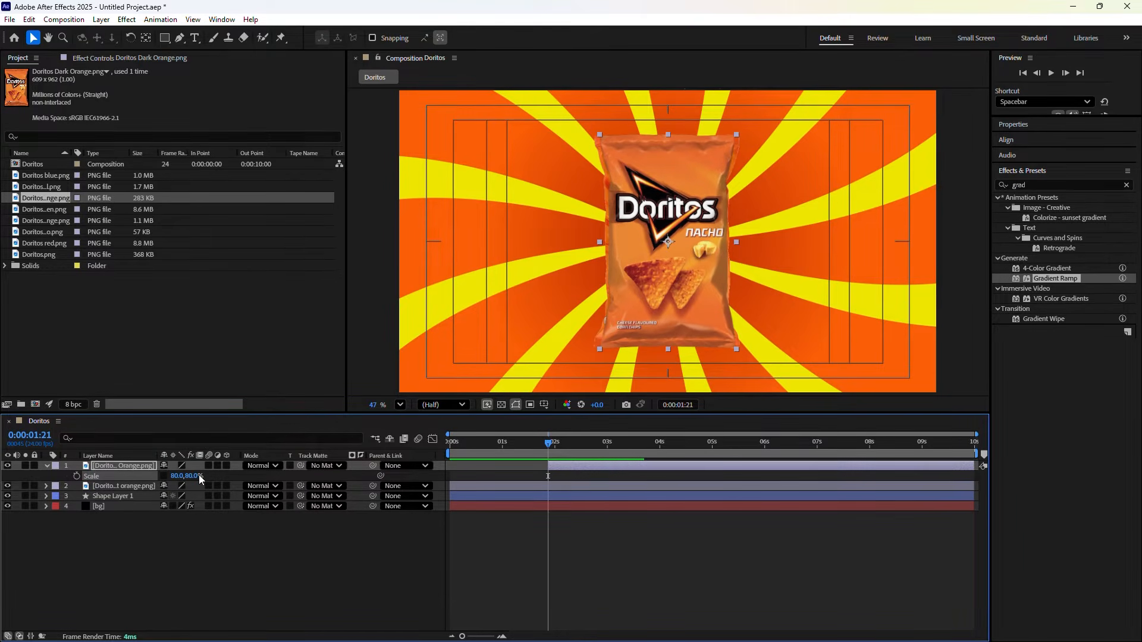
pyautogui.moveTo(179, 477); pyautogui.dragTo(171, 470)
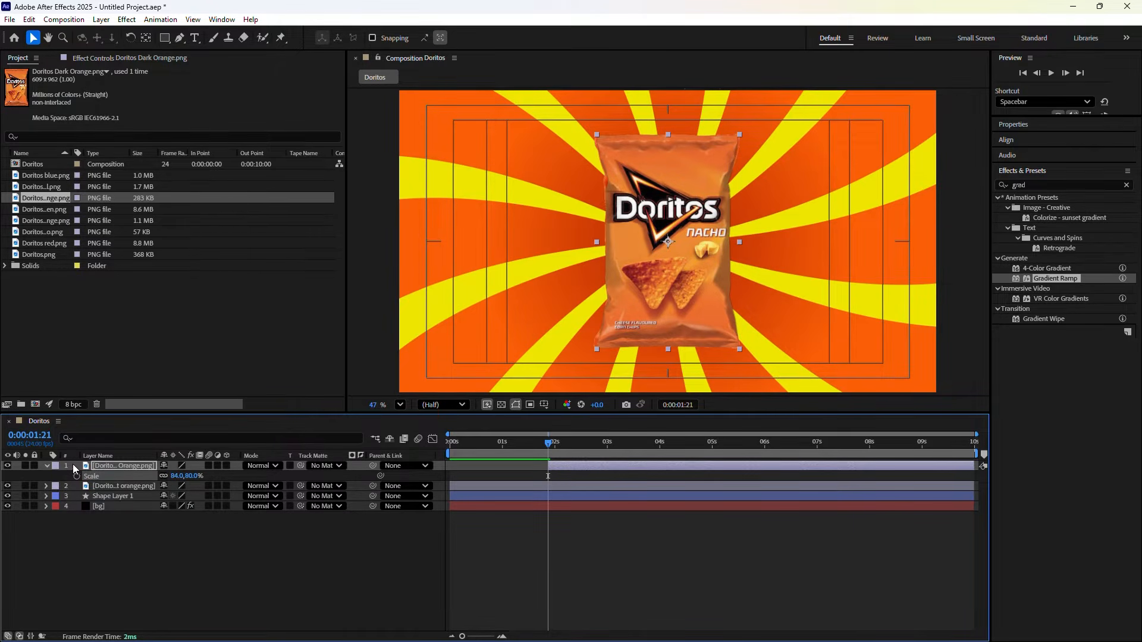
# Collapse the Nacho bag layer and move the Nacho Cheese bag layer in front of it
pyautogui.click(45, 465)
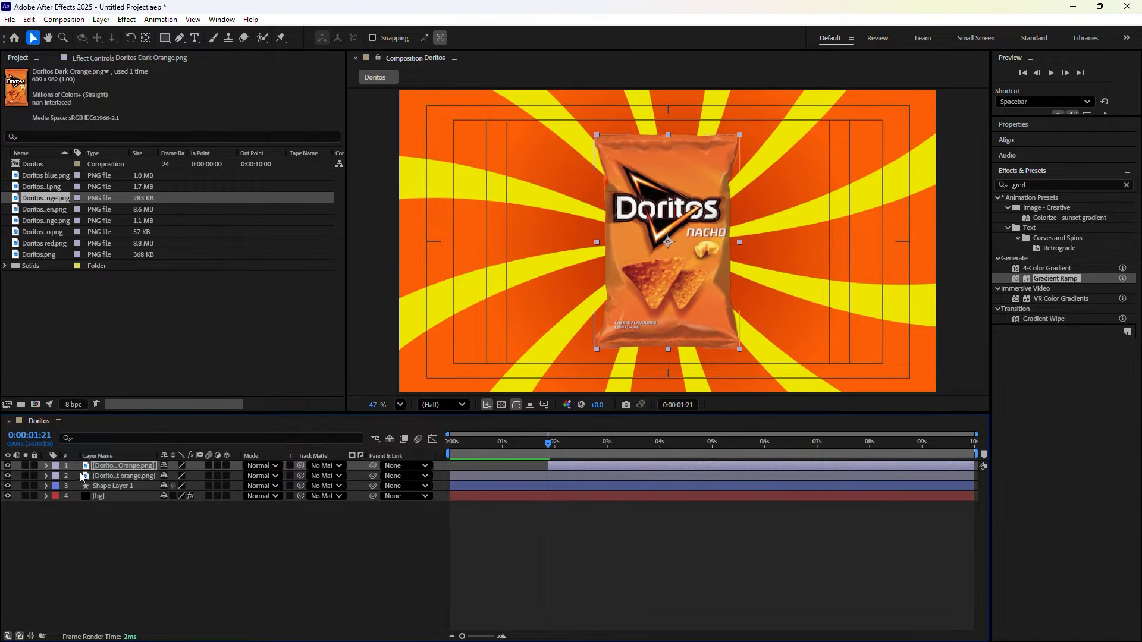
pyautogui.click(124, 475)
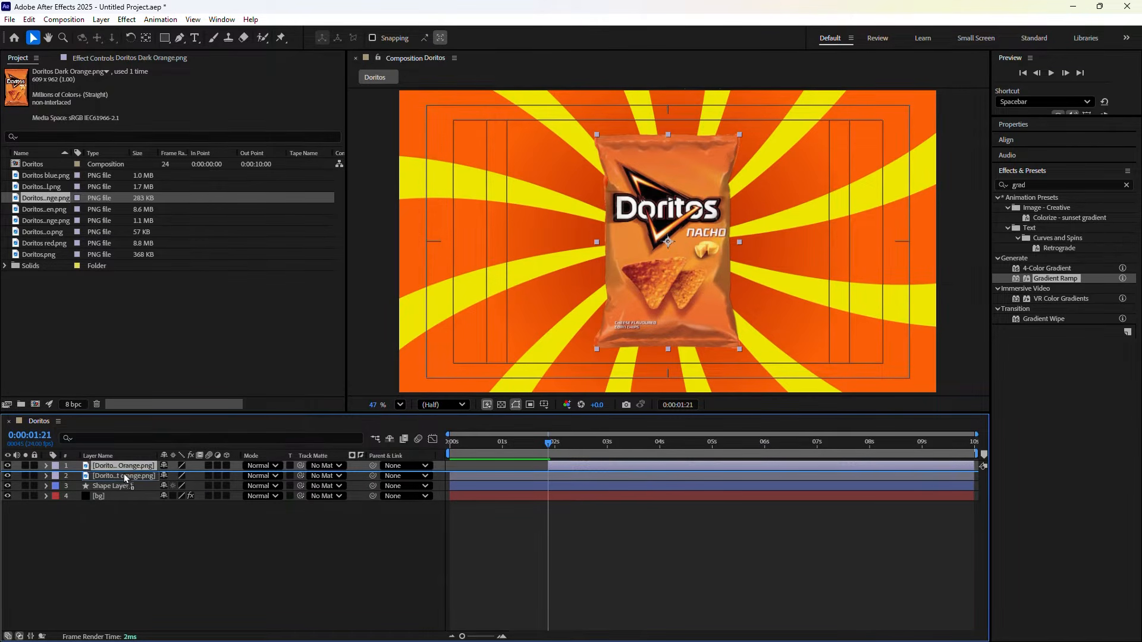
pyautogui.moveTo(123, 476); pyautogui.dragTo(123, 476)
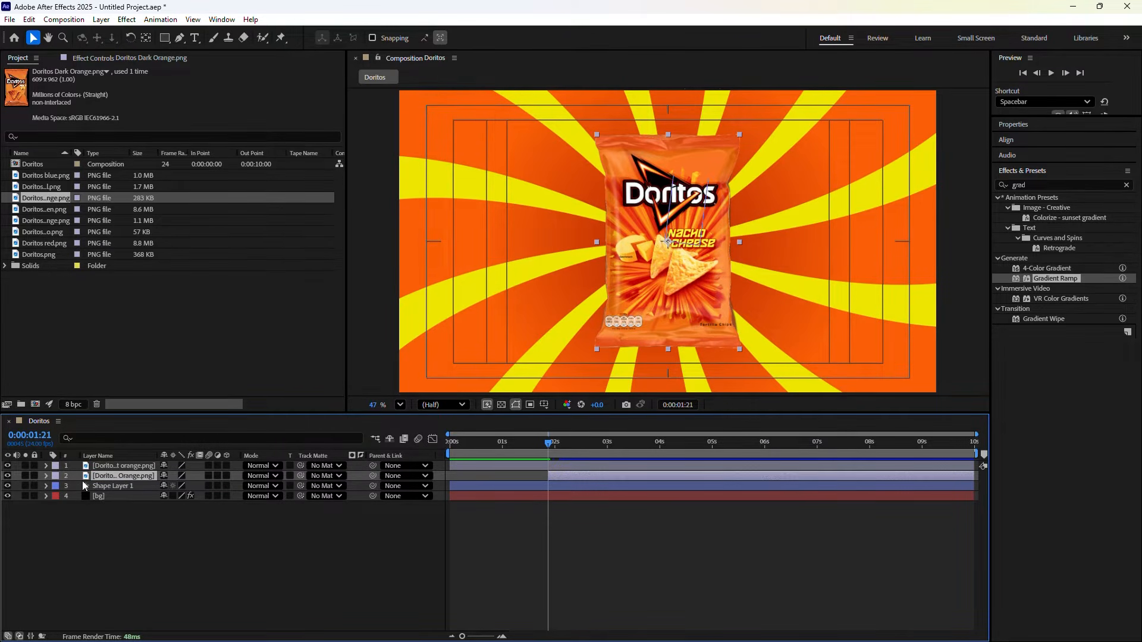
# Set the Nacho bag's Scale to 83% by 80%
pyautogui.press('s')
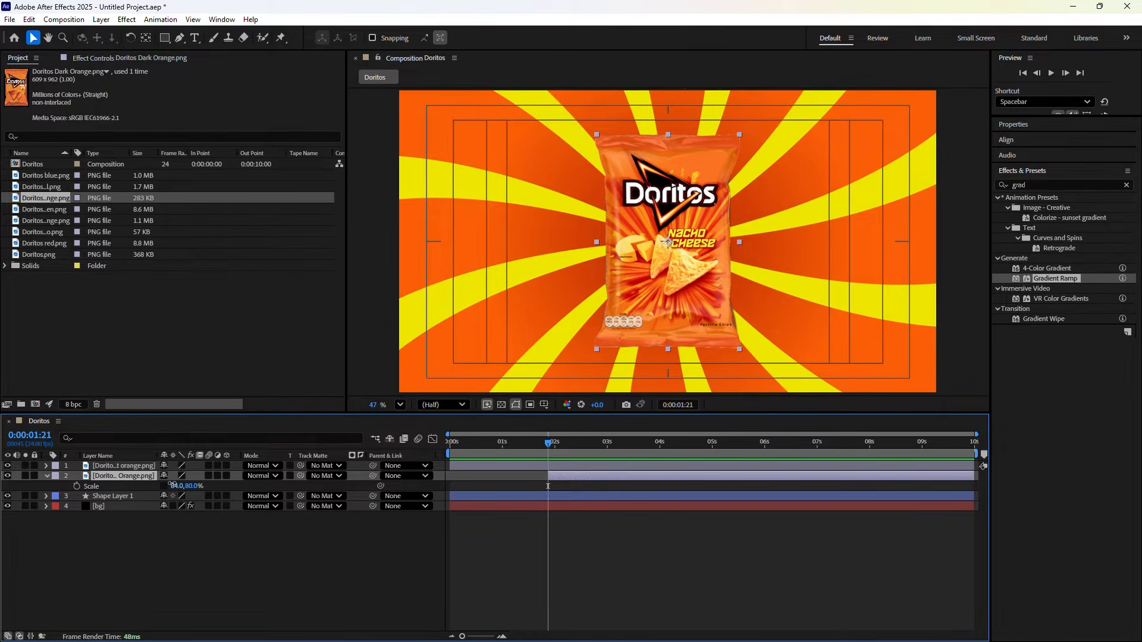
pyautogui.moveTo(172, 486); pyautogui.dragTo(171, 483)
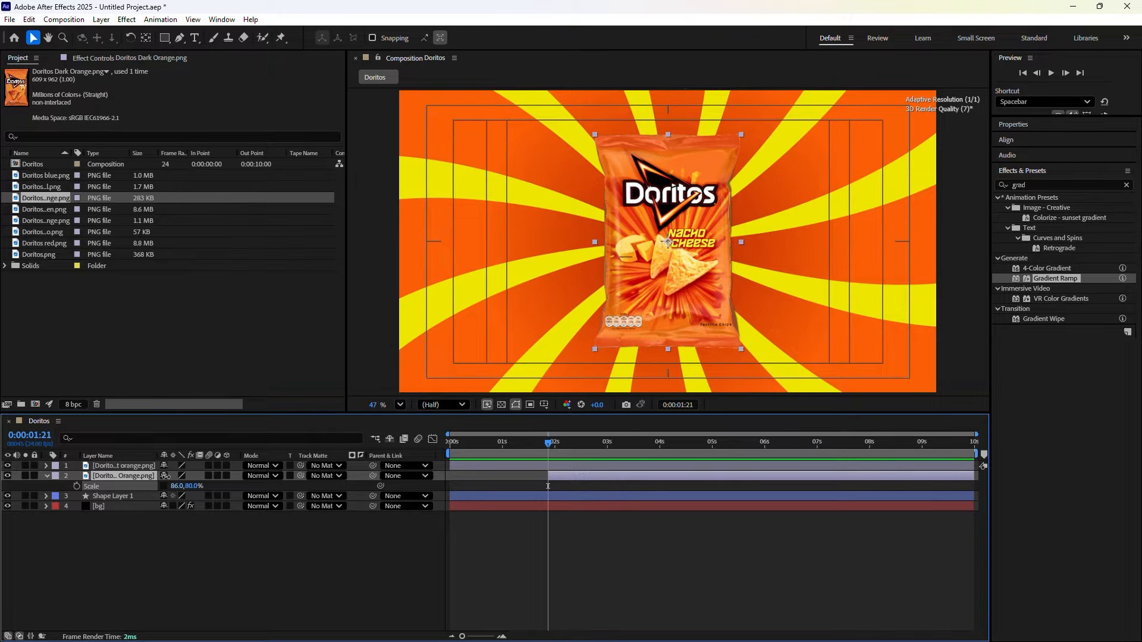
pyautogui.moveTo(172, 486); pyautogui.dragTo(170, 485)
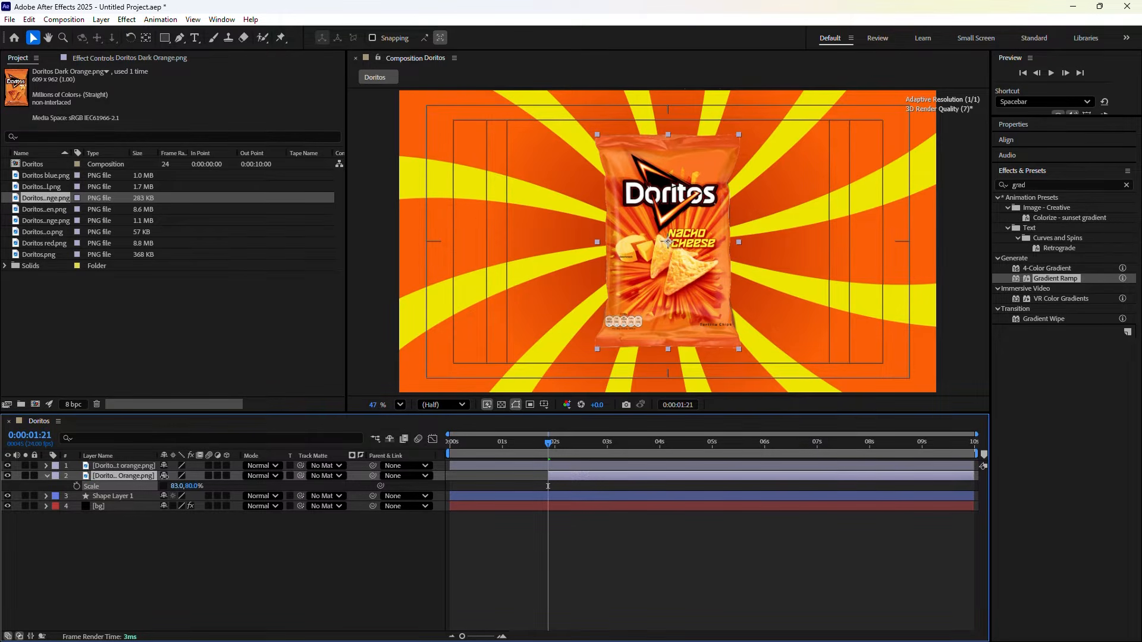
pyautogui.click(215, 548)
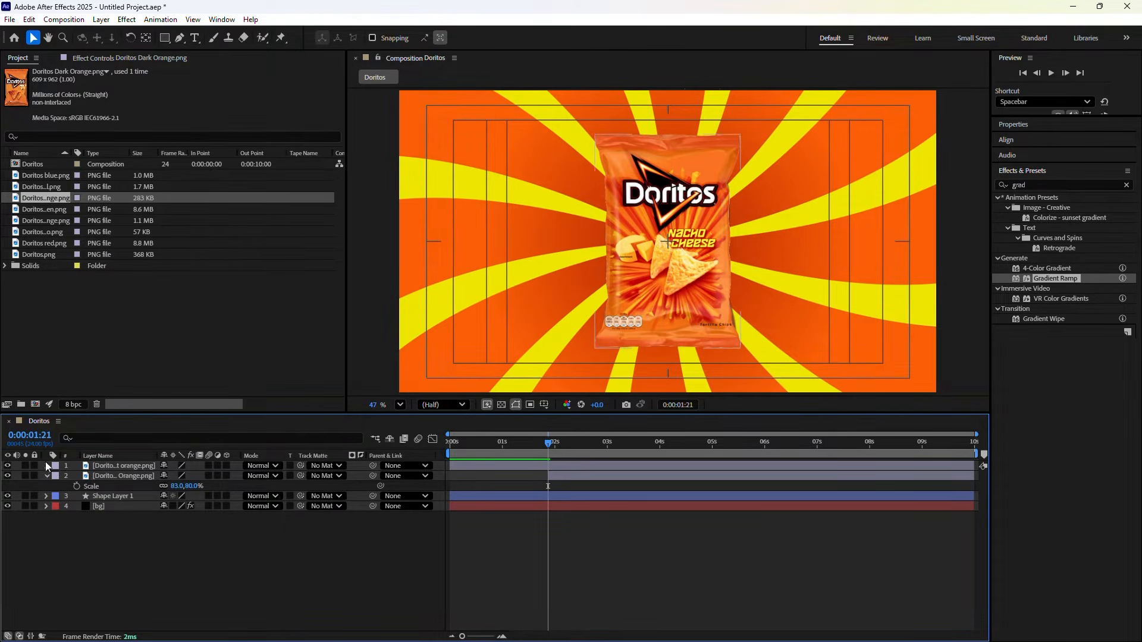
# Move the Nacho bag's anchor point to its bottom-right corner and shift its Position X to about 1215
pyautogui.click(7, 466)
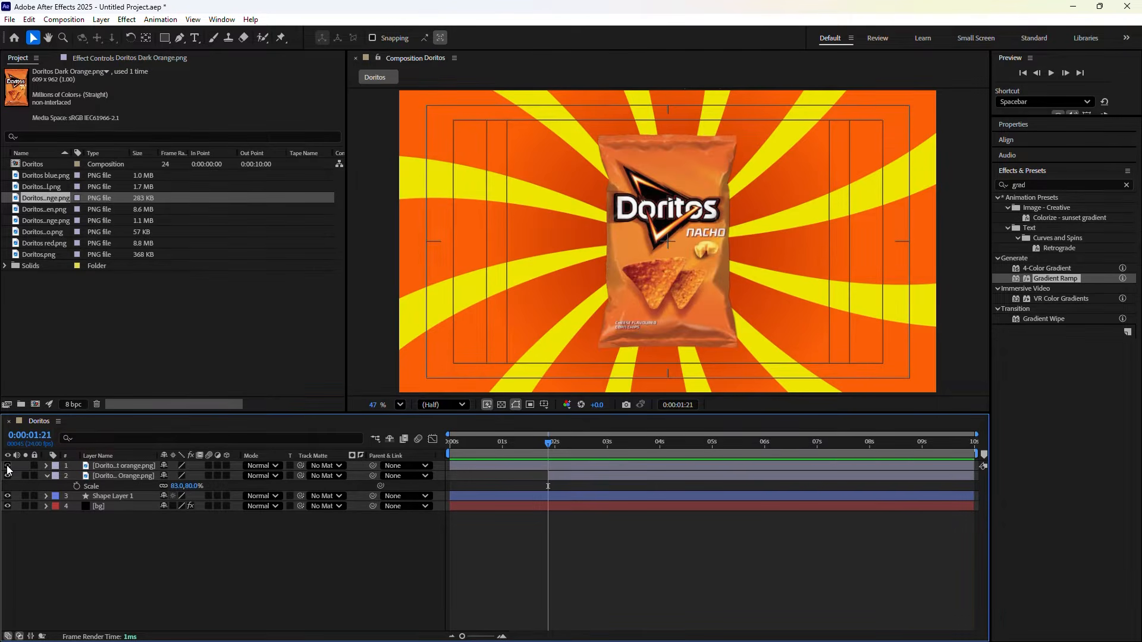
pyautogui.click(110, 466)
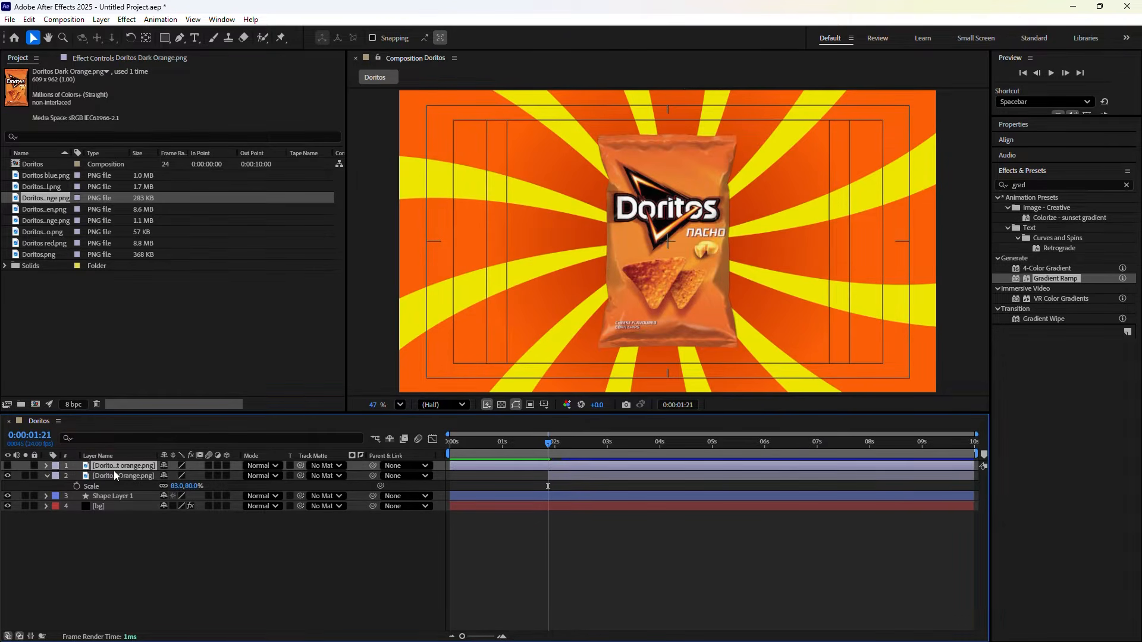
pyautogui.click(114, 474)
pyautogui.press('y')
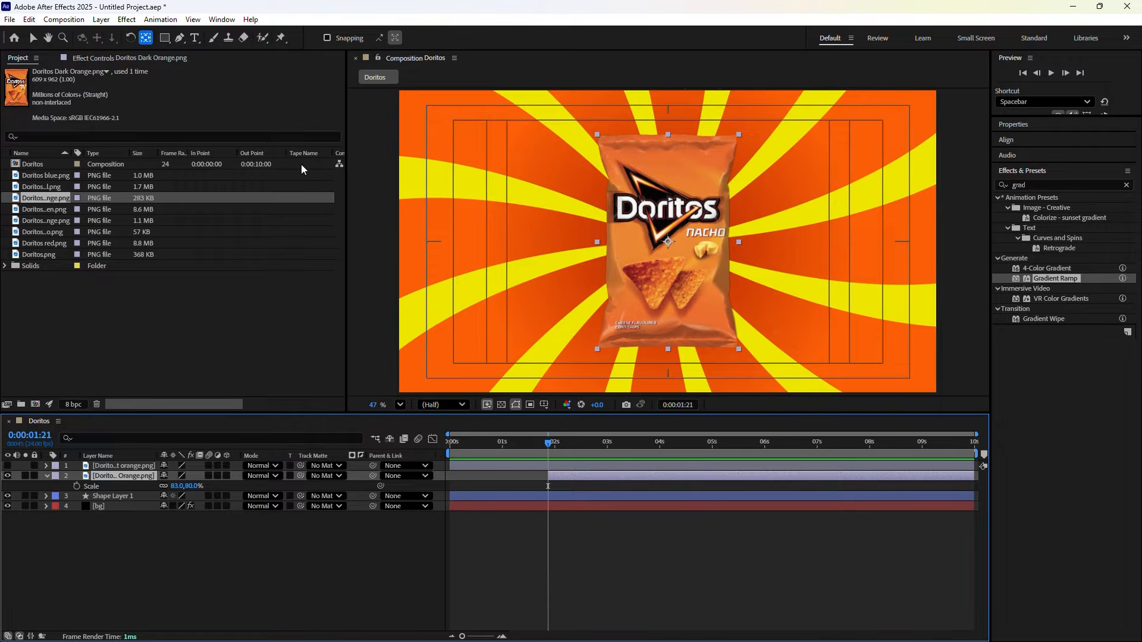
pyautogui.click(669, 243)
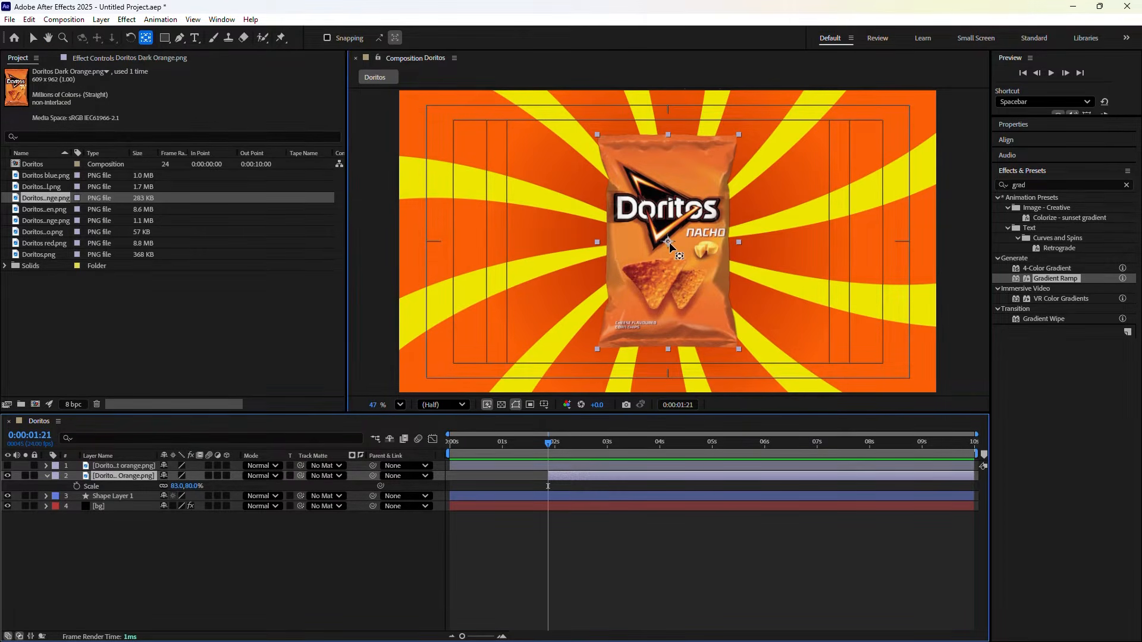
pyautogui.moveTo(670, 244); pyautogui.dragTo(739, 354)
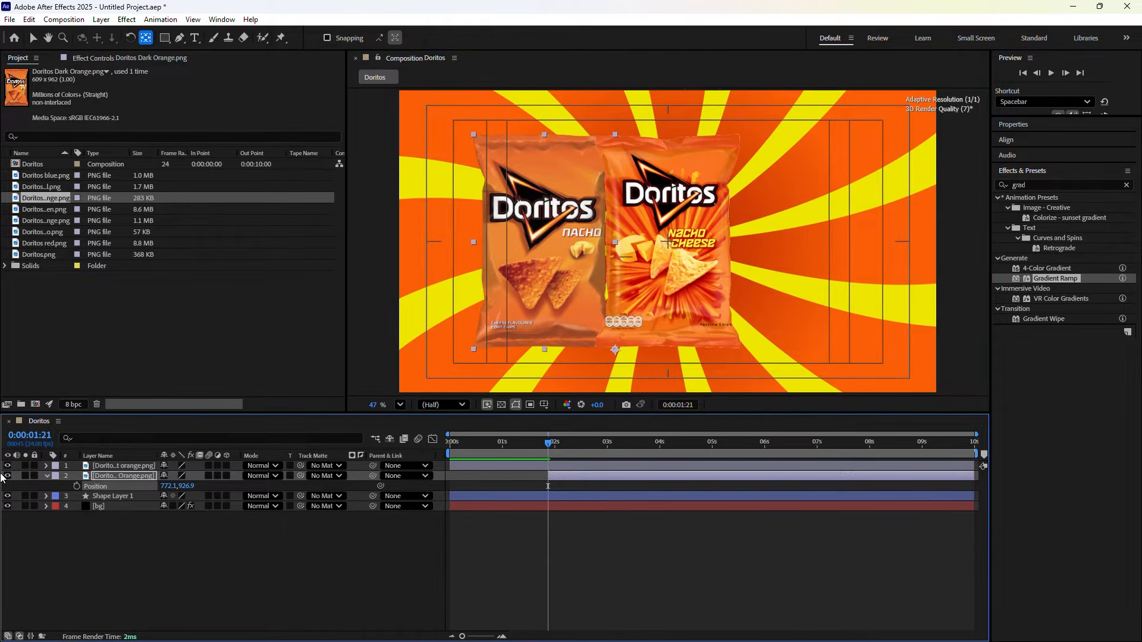
pyautogui.moveTo(2, 476); pyautogui.dragTo(3, 476)
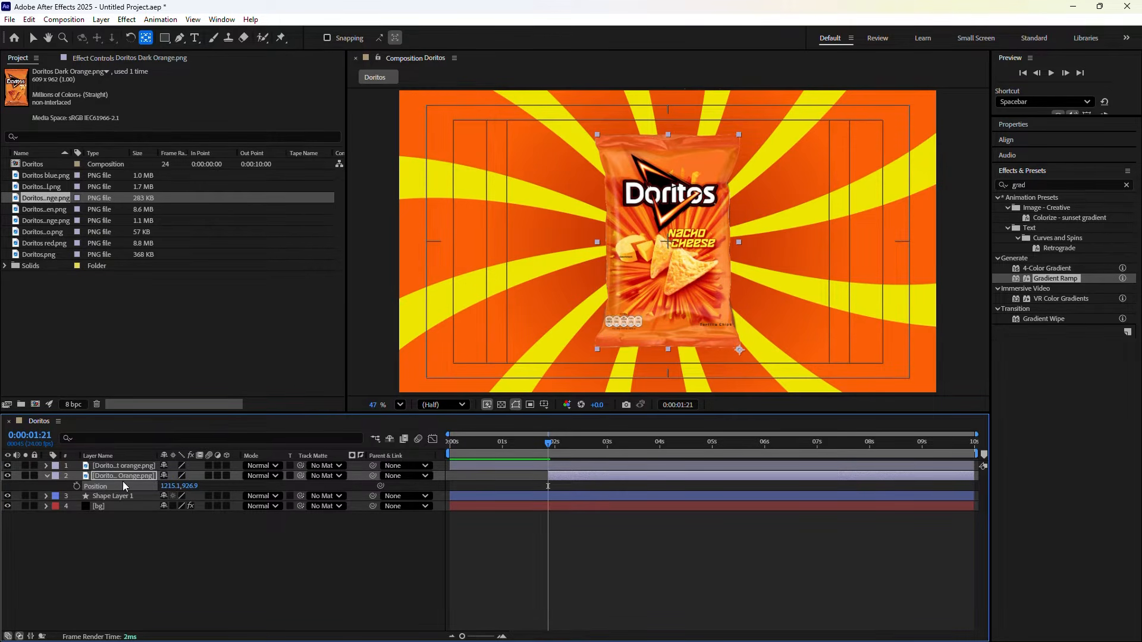
# Keyframe the Nacho bag's Position at 0:00:01:21, then slide it left to X 866.1 at 0:00:02:17
pyautogui.click(76, 487)
pyautogui.click(678, 406)
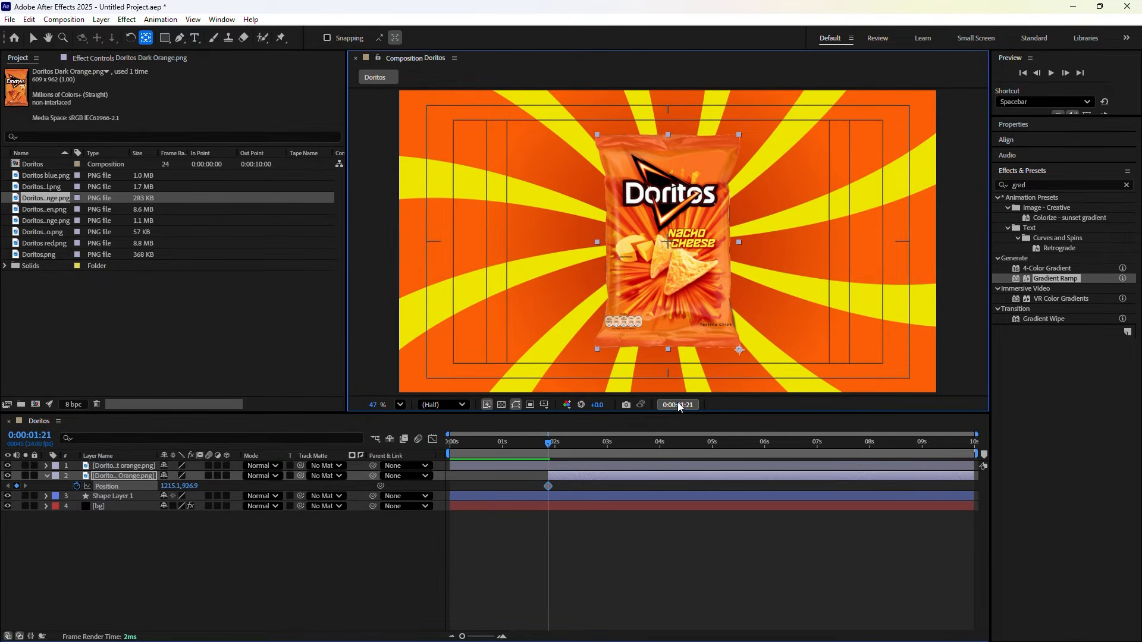
pyautogui.write('+')
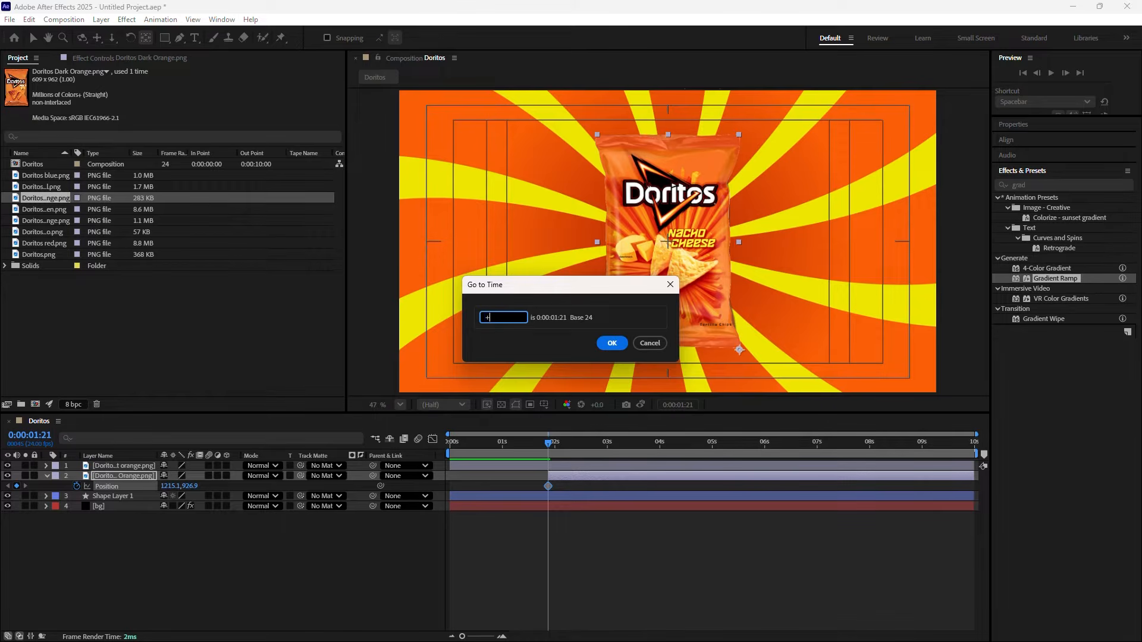
pyautogui.write('2')
pyautogui.write('0')
pyautogui.click(615, 344)
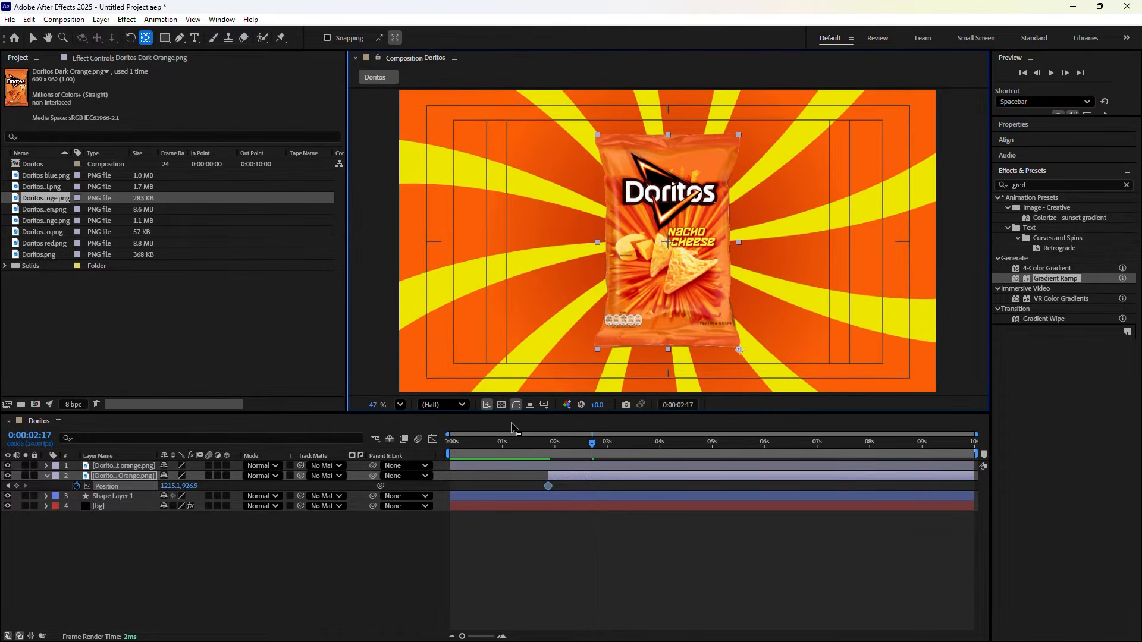
pyautogui.moveTo(171, 486); pyautogui.dragTo(2, 494)
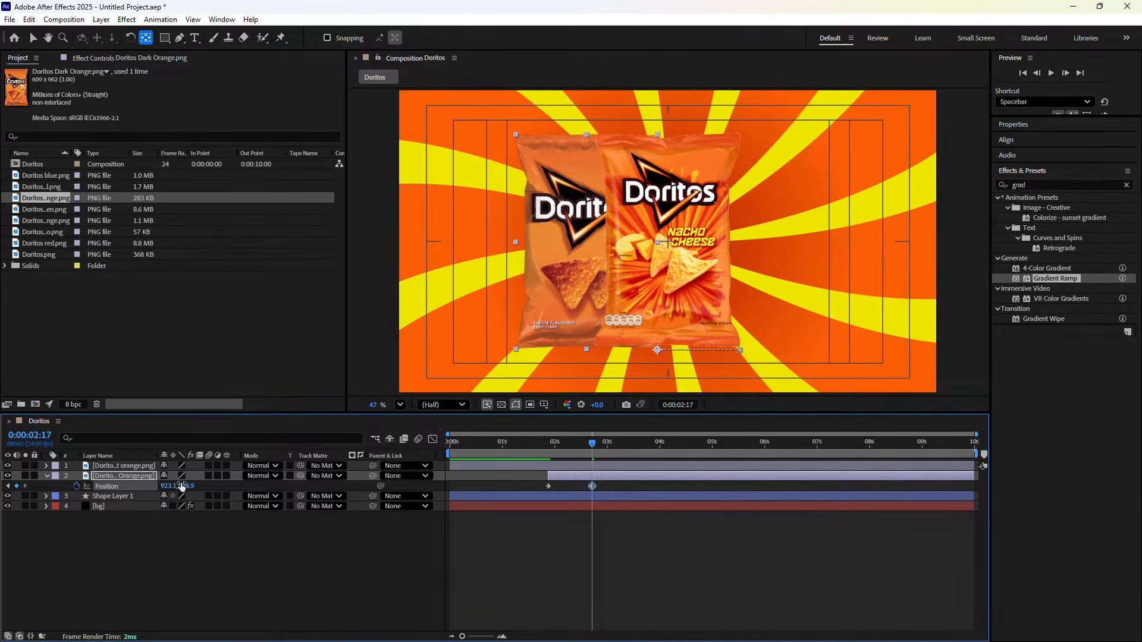
pyautogui.moveTo(170, 486); pyautogui.dragTo(119, 473)
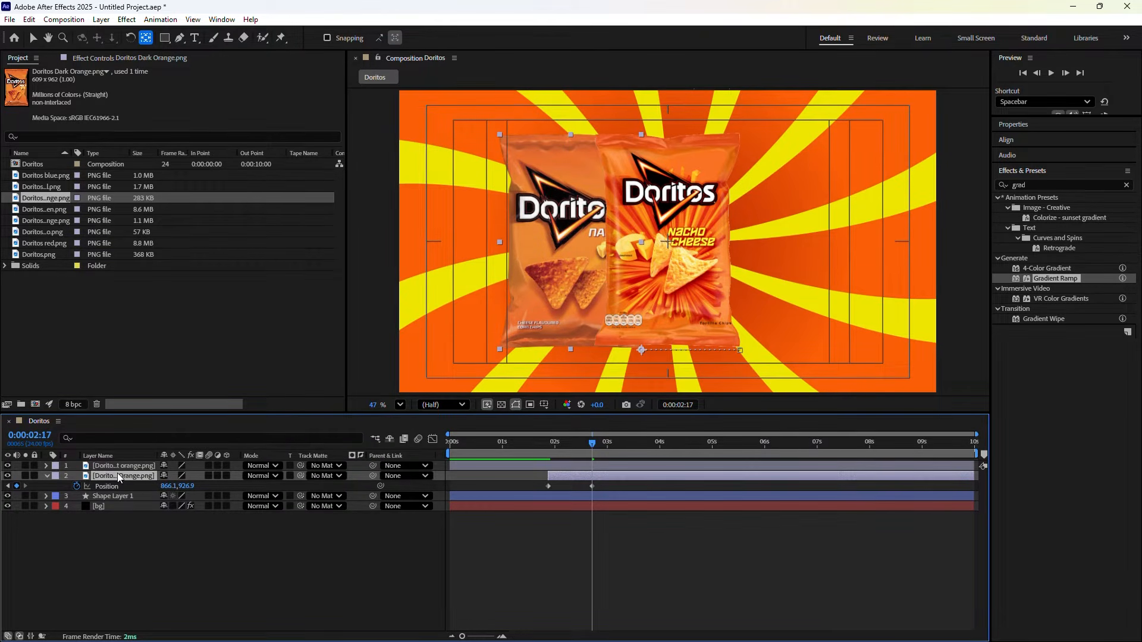
# Reveal Rotation and set a starting rotation keyframe on the Nacho bag at 0:00:01:21
pyautogui.hotkey('shift', 'r')
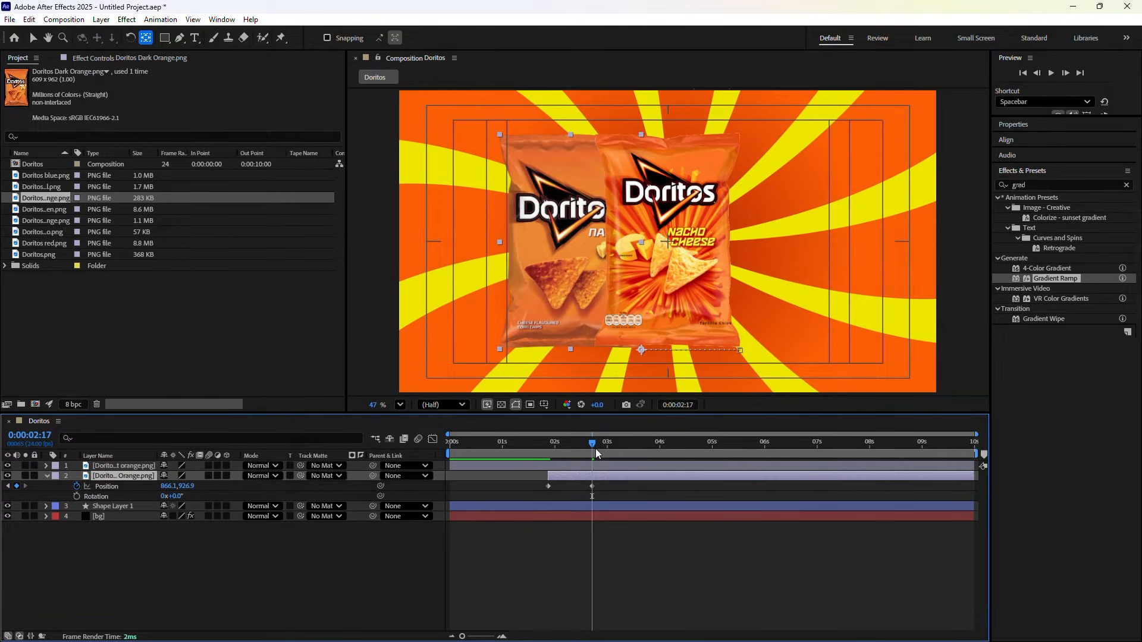
pyautogui.moveTo(591, 444); pyautogui.dragTo(548, 444)
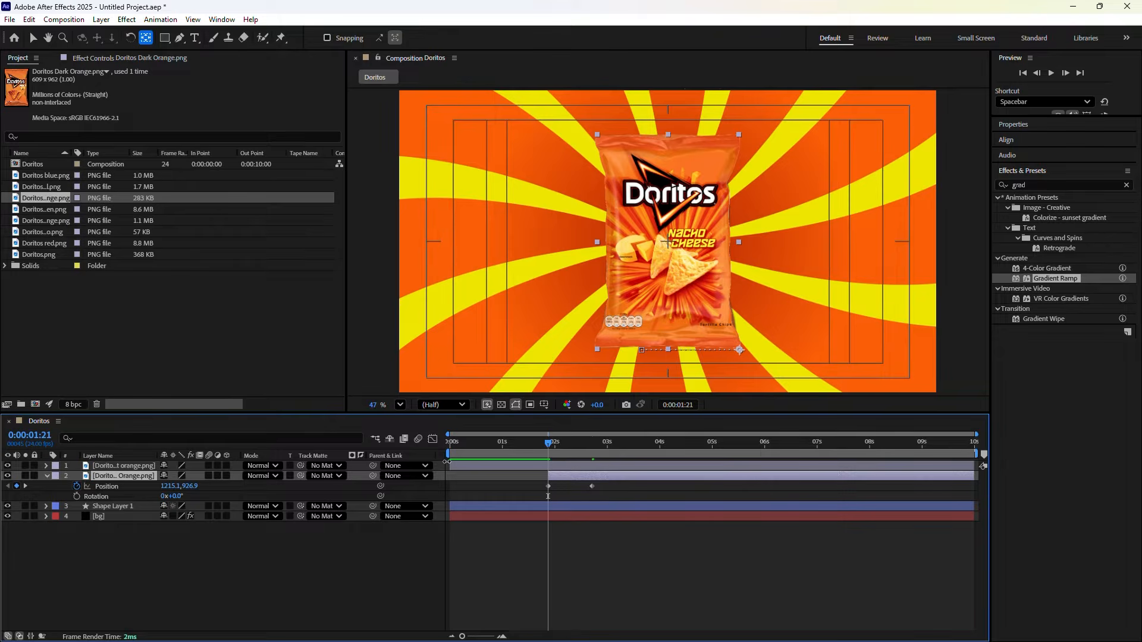
pyautogui.click(76, 496)
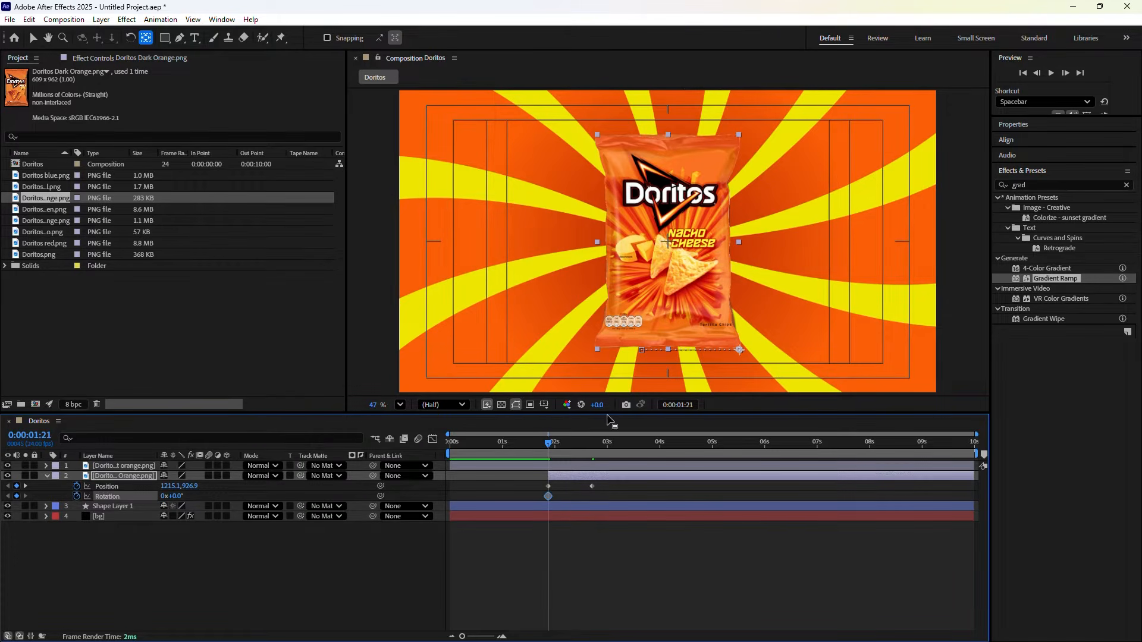
# At 0:00:02:17, tilt the Nacho bag to -20° and nudge its Position X to add a keyframe
pyautogui.moveTo(549, 444); pyautogui.dragTo(594, 455)
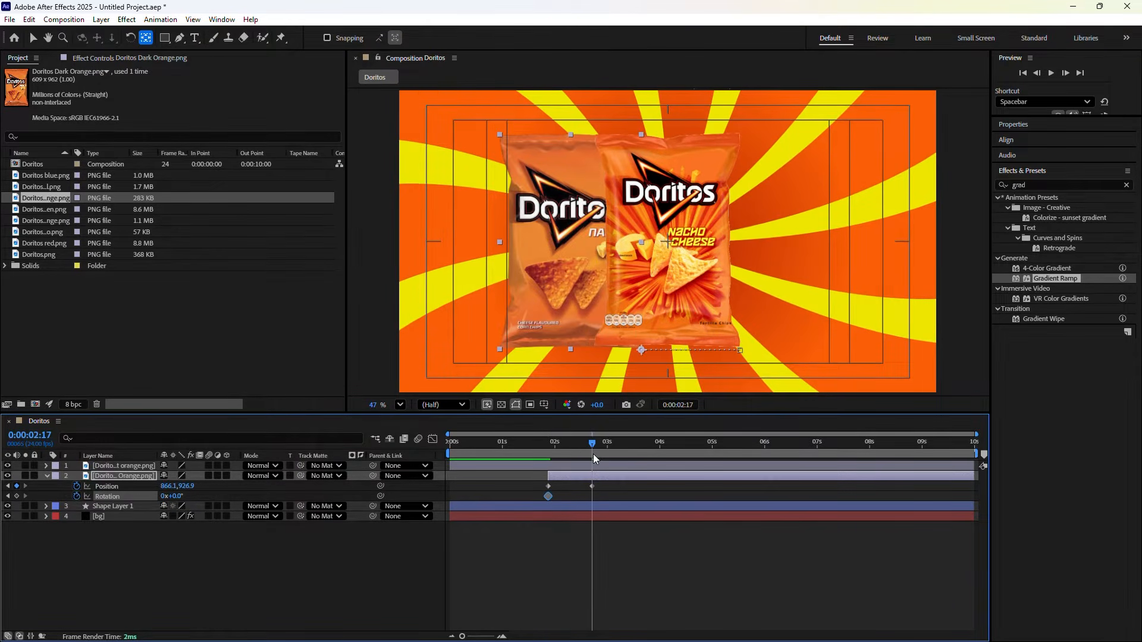
pyautogui.click(175, 497)
pyautogui.write('-20')
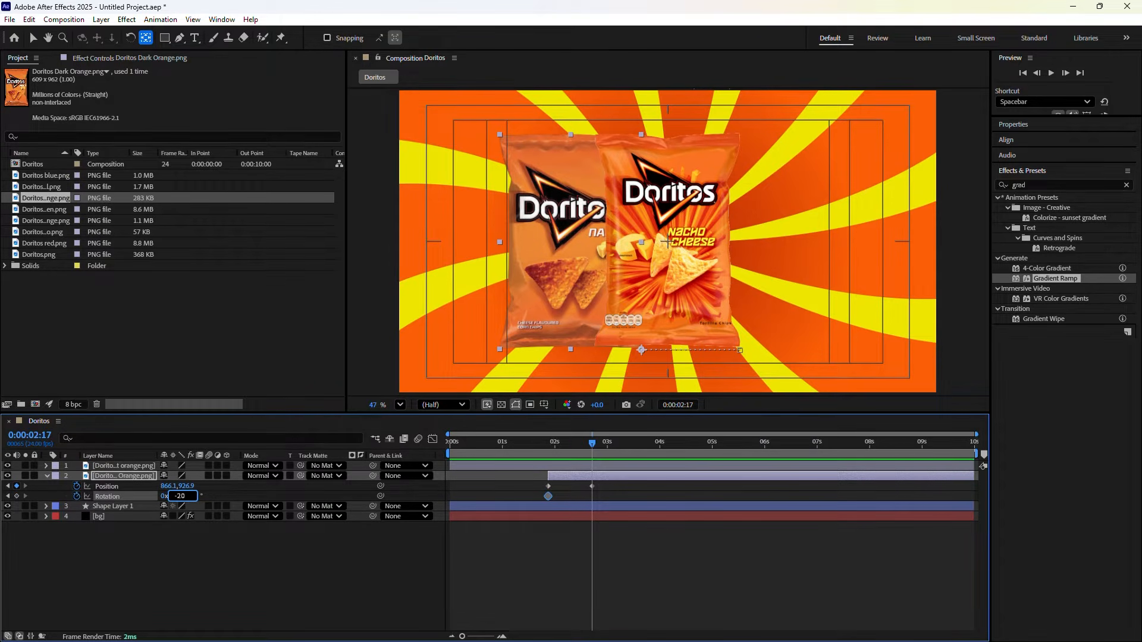
pyautogui.click(208, 567)
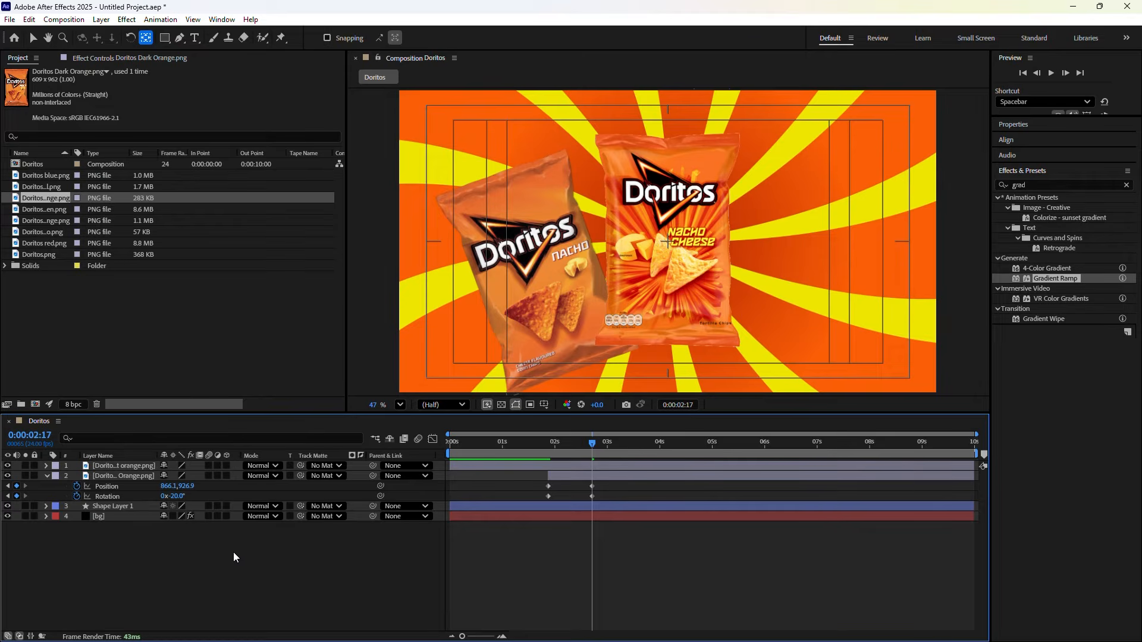
pyautogui.click(552, 316)
pyautogui.moveTo(163, 487)
pyautogui.mouseDown()
pyautogui.moveTo(199, 486)
pyautogui.moveTo(161, 486)
pyautogui.mouseUp()
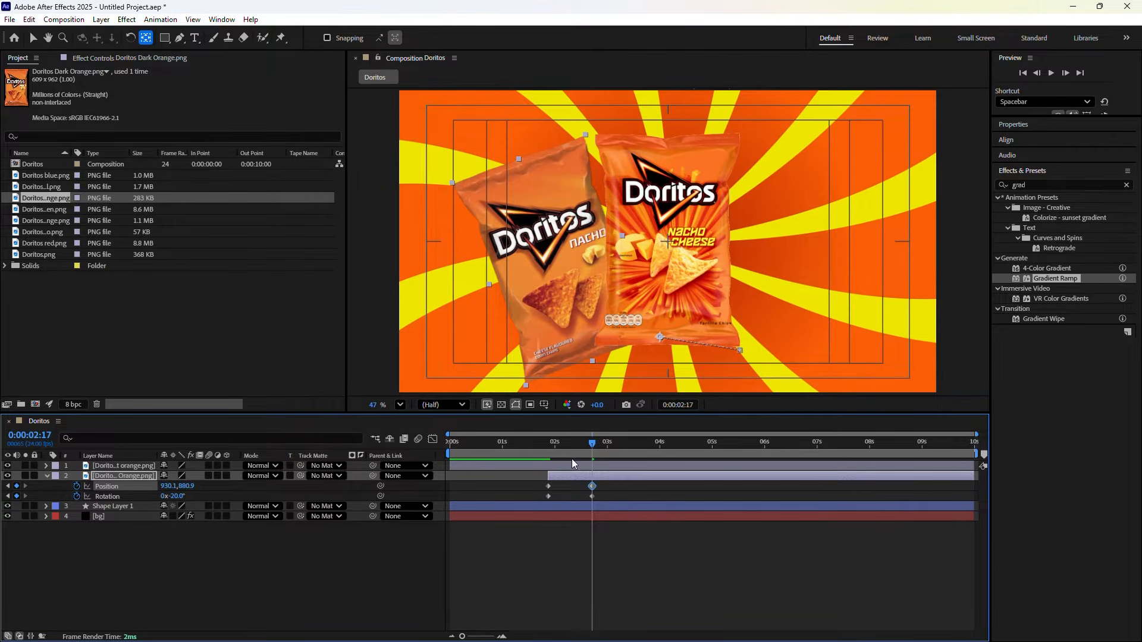
pyautogui.moveTo(591, 441); pyautogui.dragTo(437, 456)
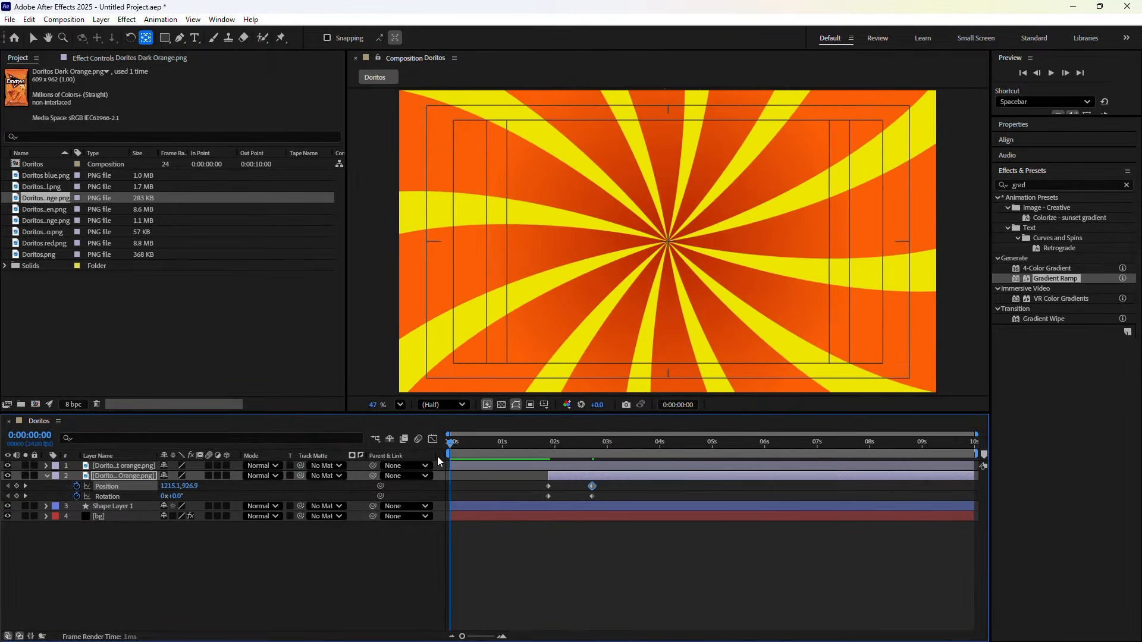
pyautogui.click(588, 572)
pyautogui.press('space')
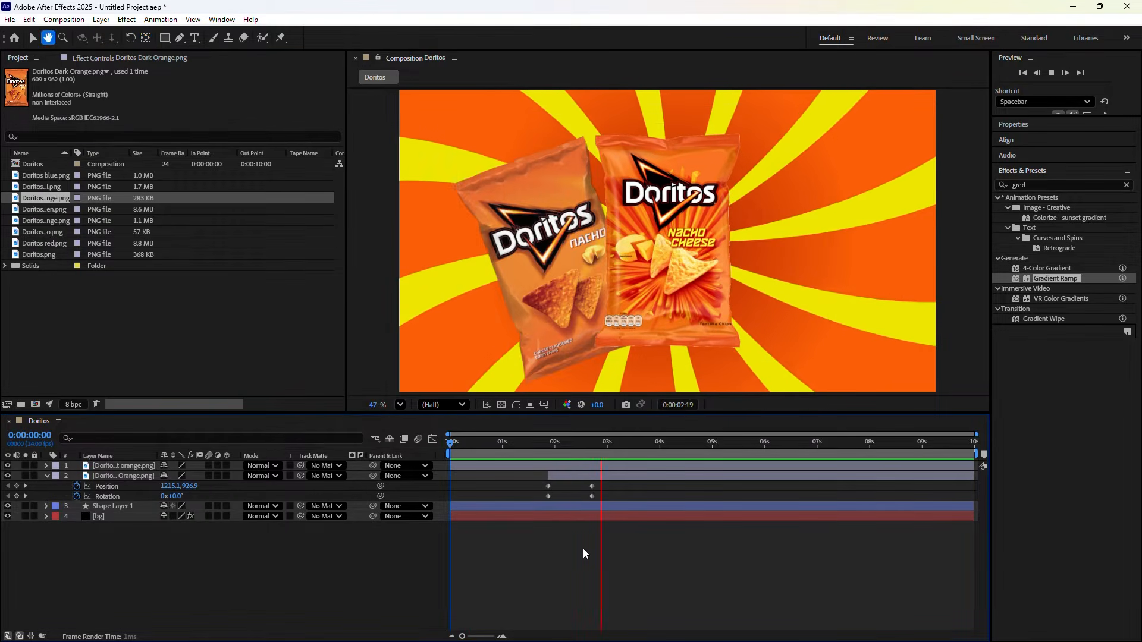
pyautogui.moveTo(602, 454)
pyautogui.mouseDown()
pyautogui.moveTo(534, 449)
pyautogui.moveTo(587, 465)
pyautogui.mouseUp()
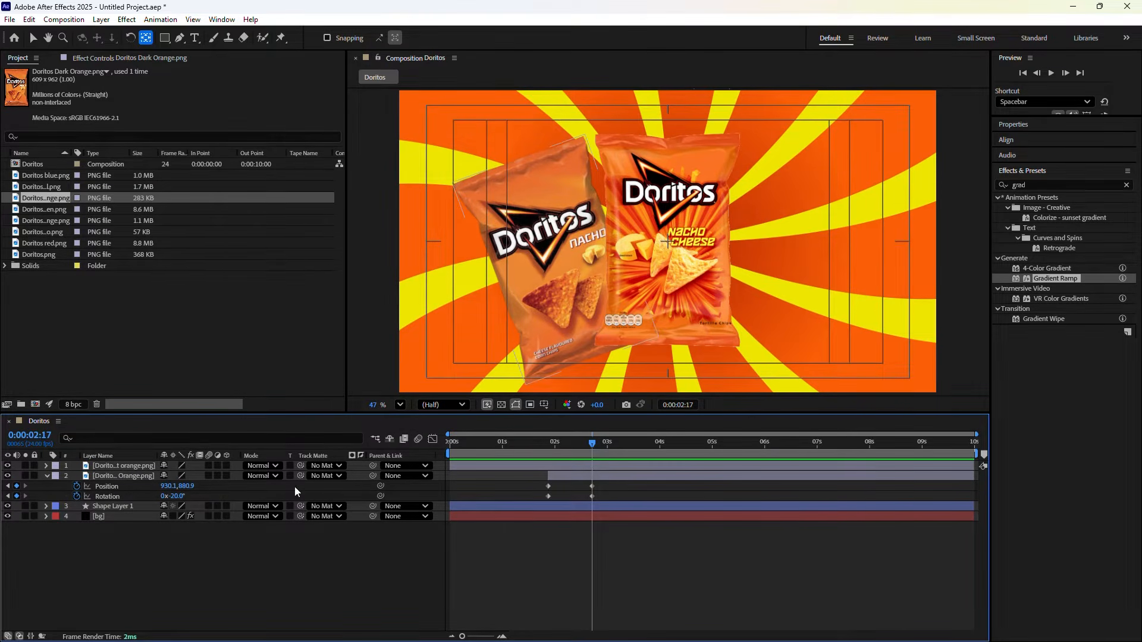
# Scale the left Nacho bag down to 78.0,75.2%
pyautogui.click(124, 476)
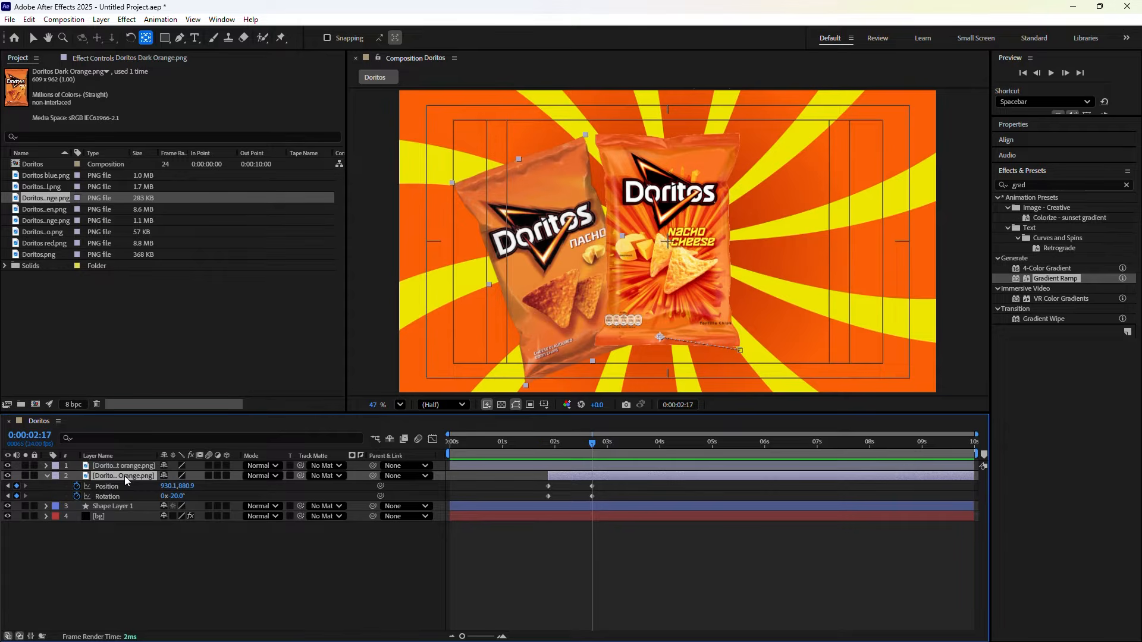
pyautogui.hotkey('shift', 's')
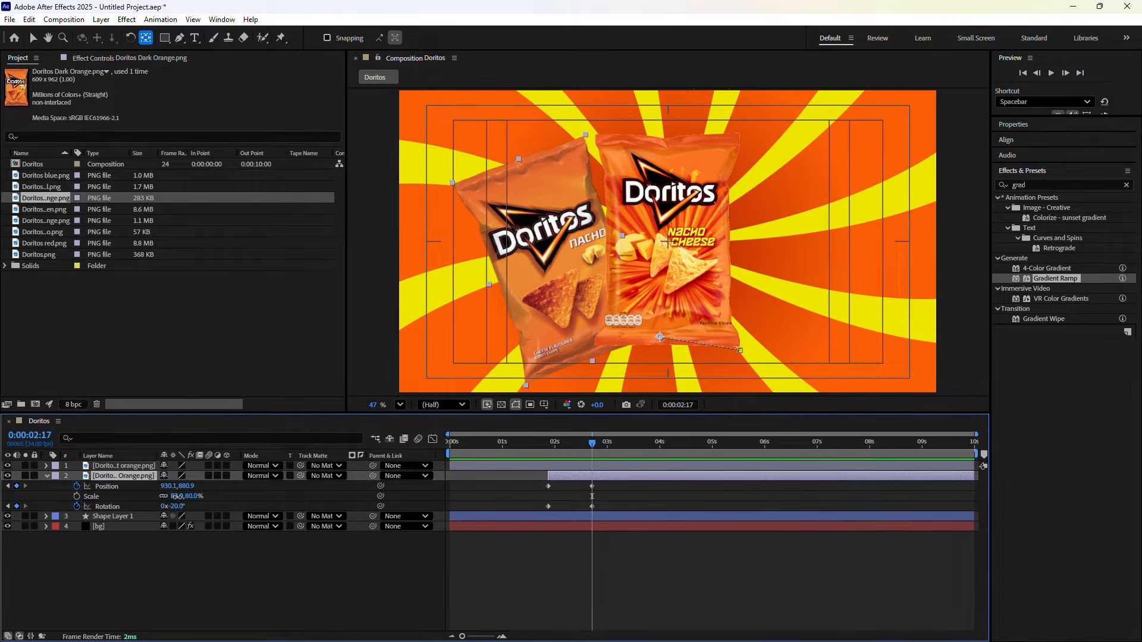
pyautogui.moveTo(176, 497); pyautogui.dragTo(172, 496)
# Apply Easy Ease to the bag's Position and Rotation keyframes and preview the animation from the start
pyautogui.moveTo(592, 446); pyautogui.dragTo(548, 447)
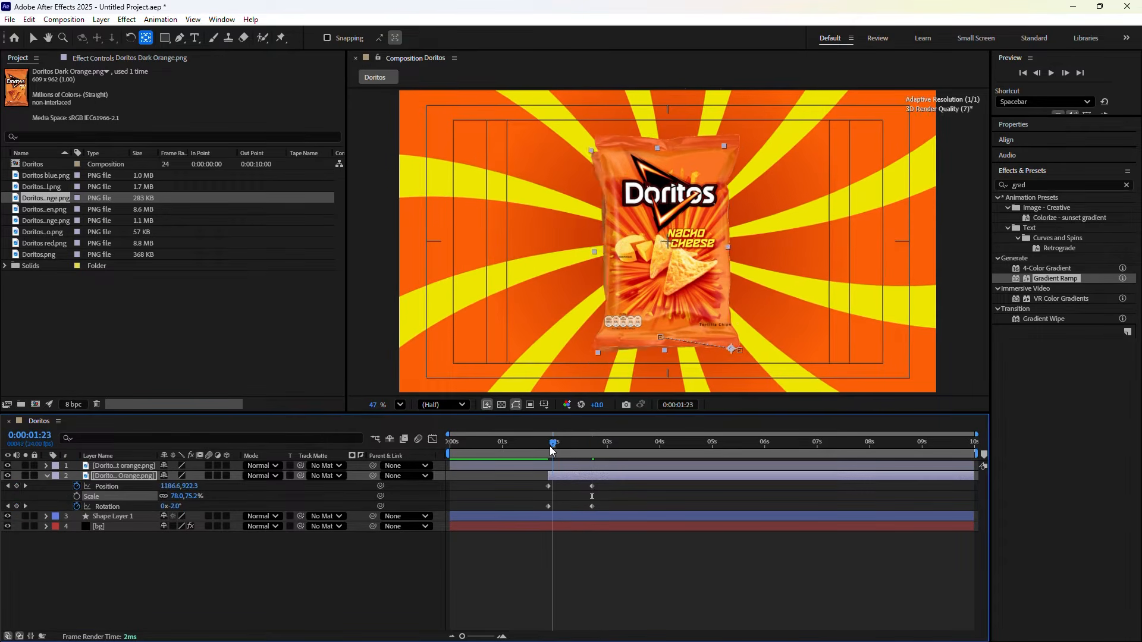
pyautogui.click(616, 570)
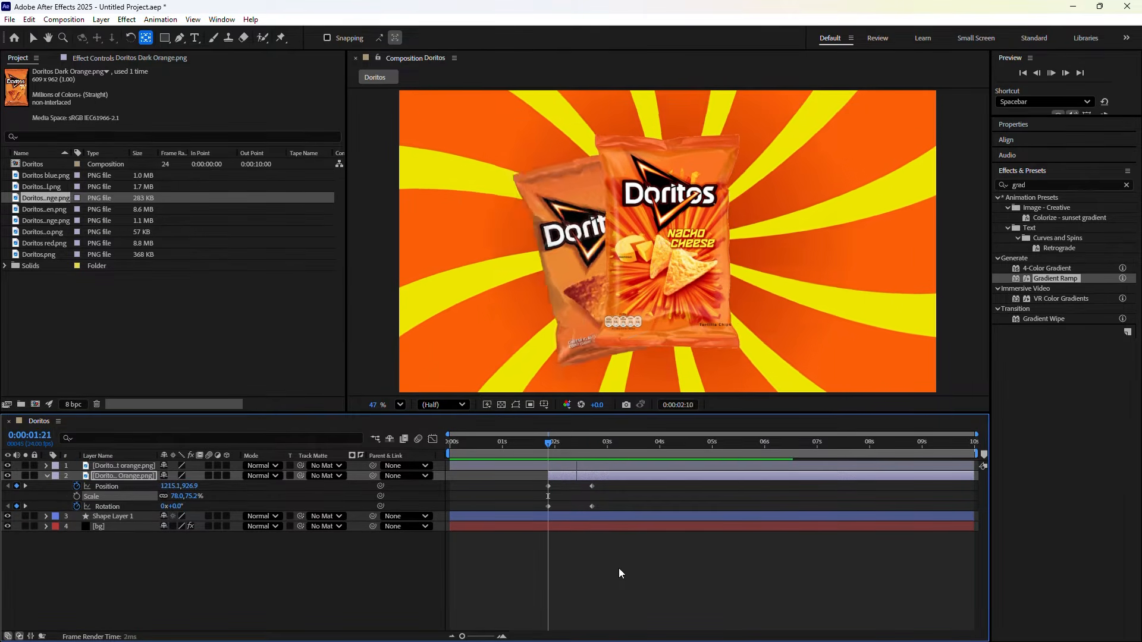
pyautogui.moveTo(643, 504); pyautogui.dragTo(518, 483)
pyautogui.press('F9')
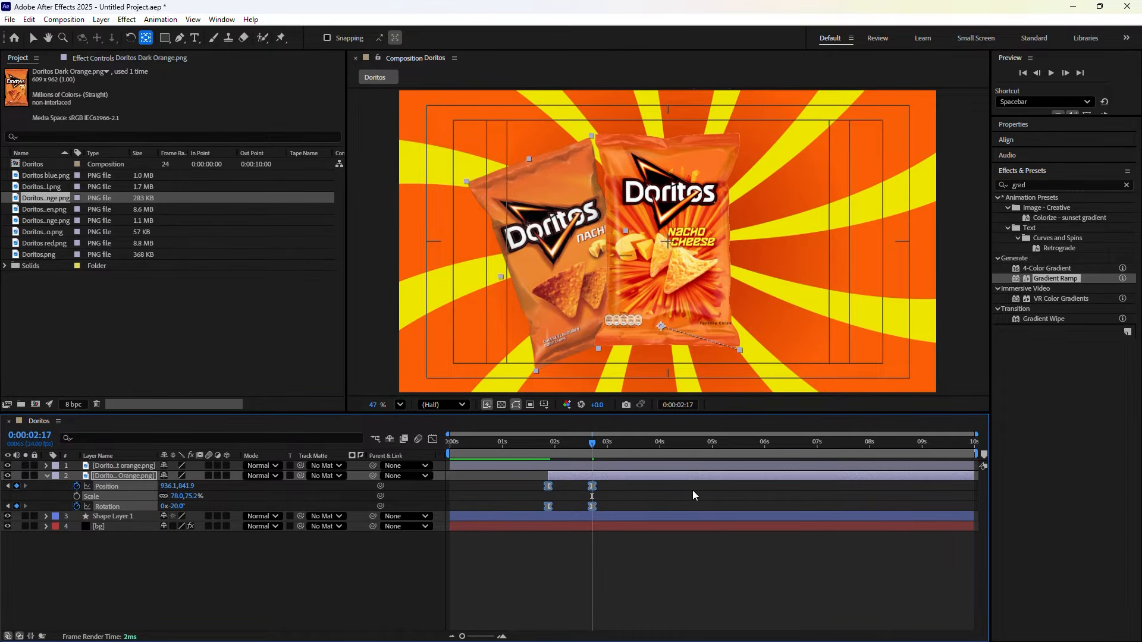
pyautogui.click(628, 489)
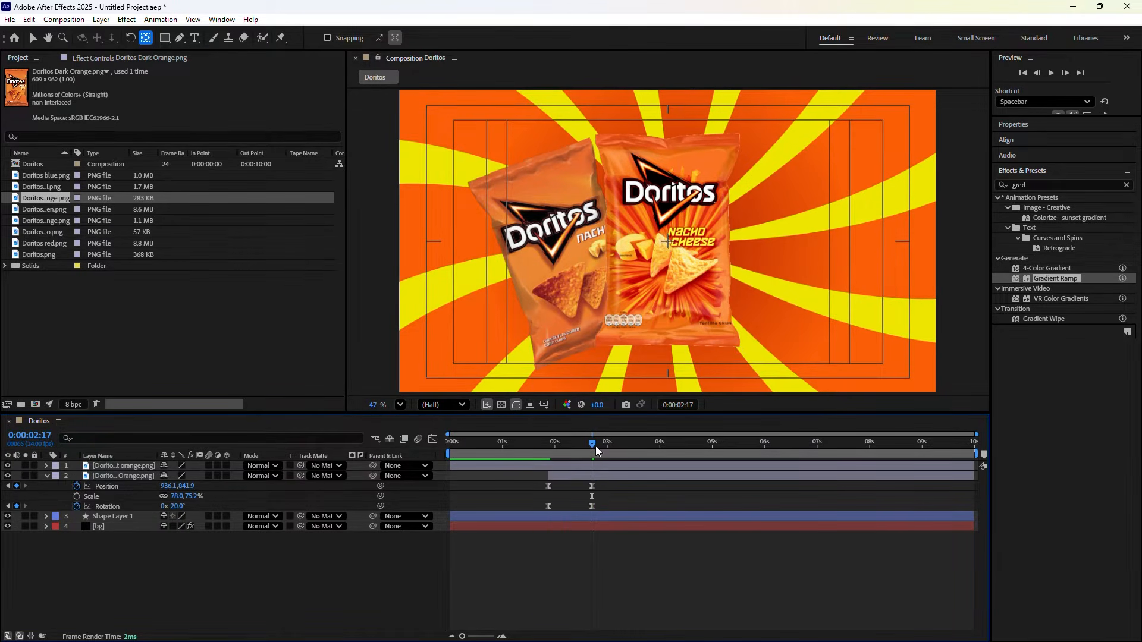
pyautogui.moveTo(595, 445); pyautogui.dragTo(467, 459)
pyautogui.press('space')
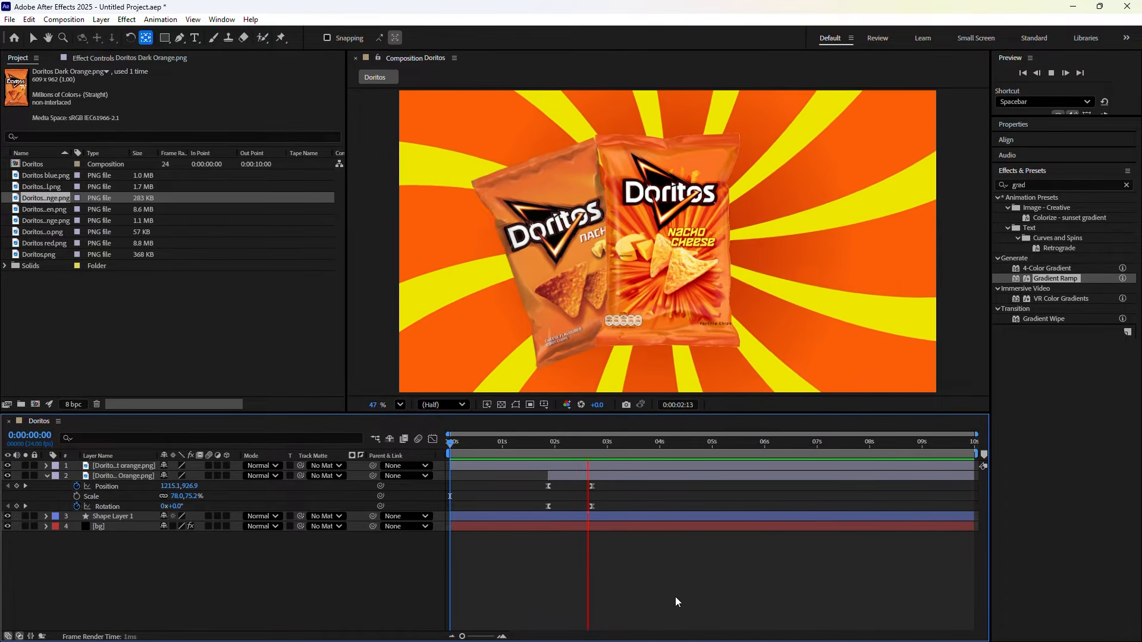
pyautogui.press('space')
# Add Doritos green.png from the Project panel to the comp as the top layer
pyautogui.moveTo(598, 449); pyautogui.dragTo(592, 447)
pyautogui.click(42, 209)
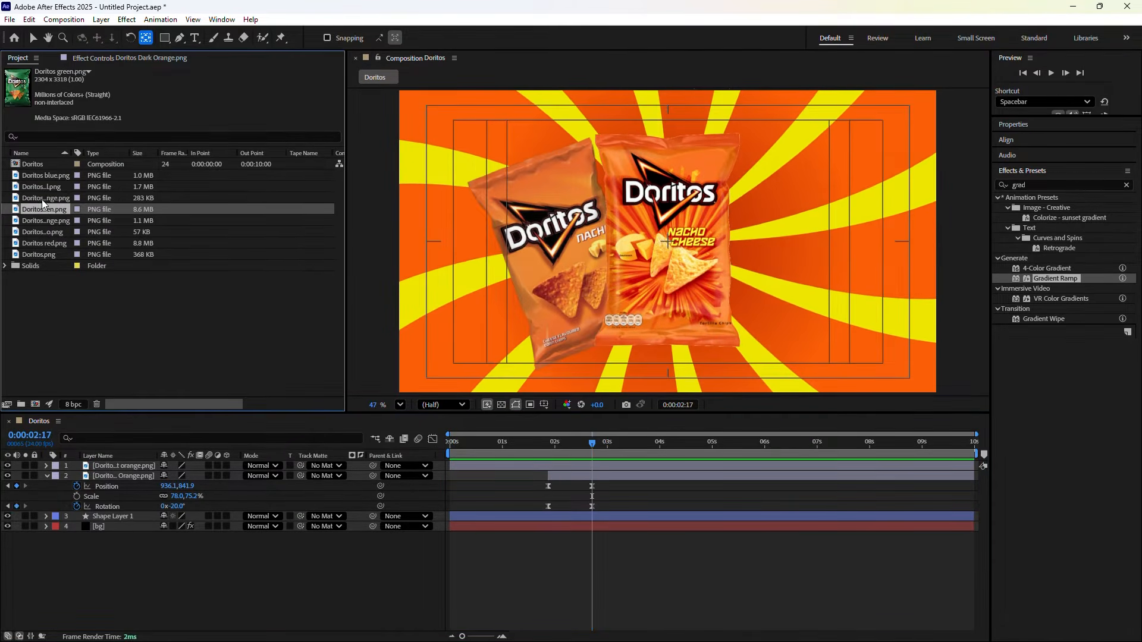
pyautogui.click(41, 198)
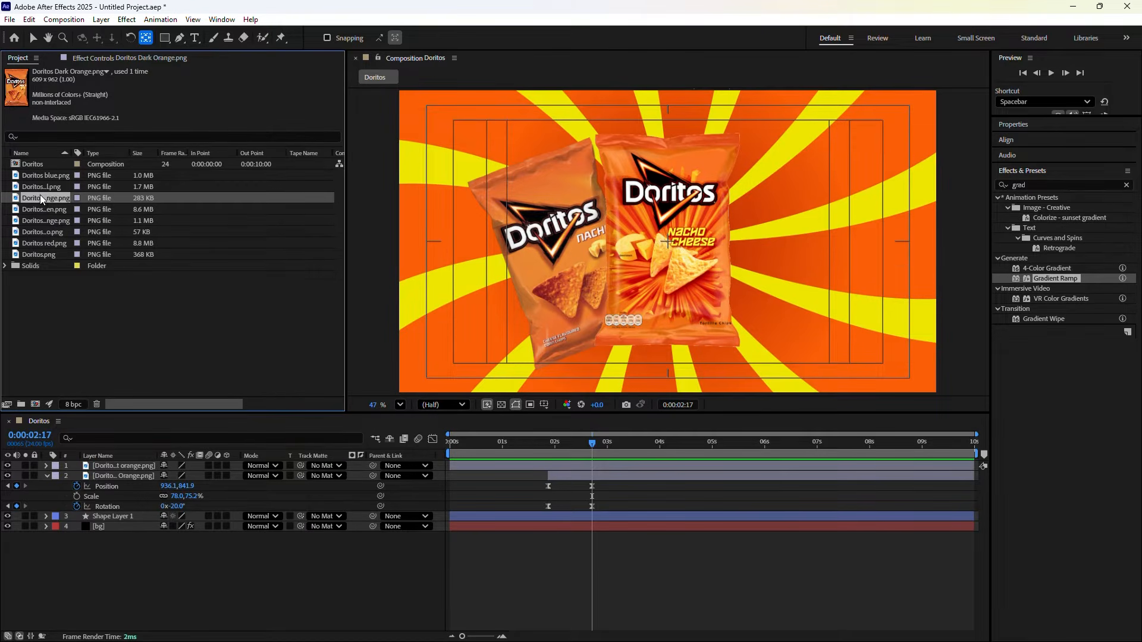
pyautogui.click(36, 188)
pyautogui.click(37, 208)
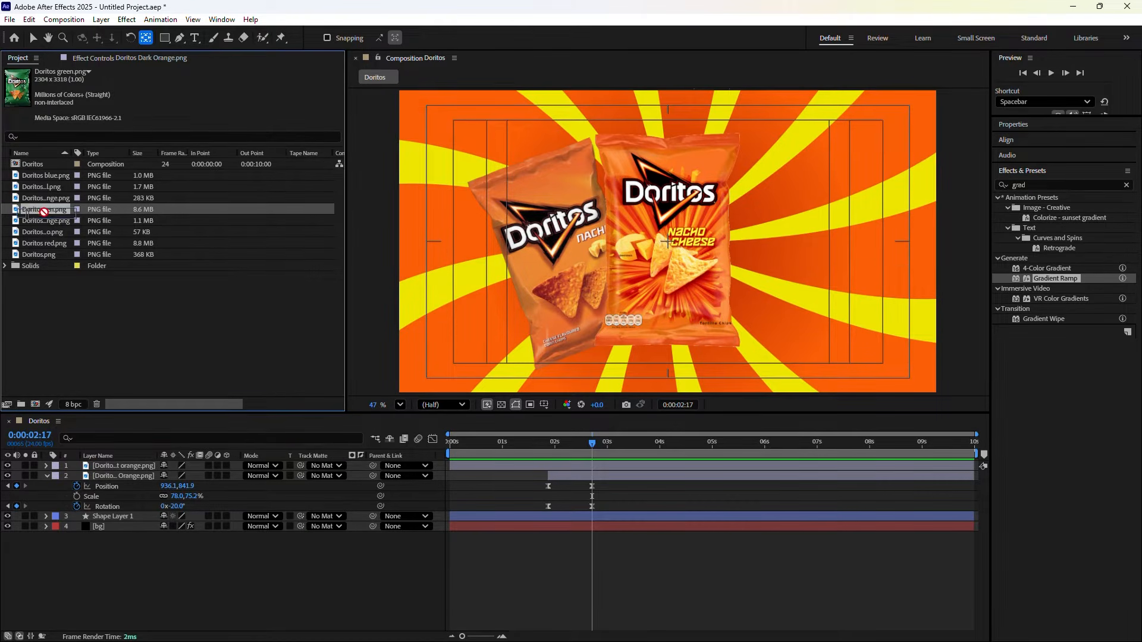
pyautogui.moveTo(37, 207); pyautogui.dragTo(227, 319)
pyautogui.moveTo(156, 432); pyautogui.dragTo(118, 463)
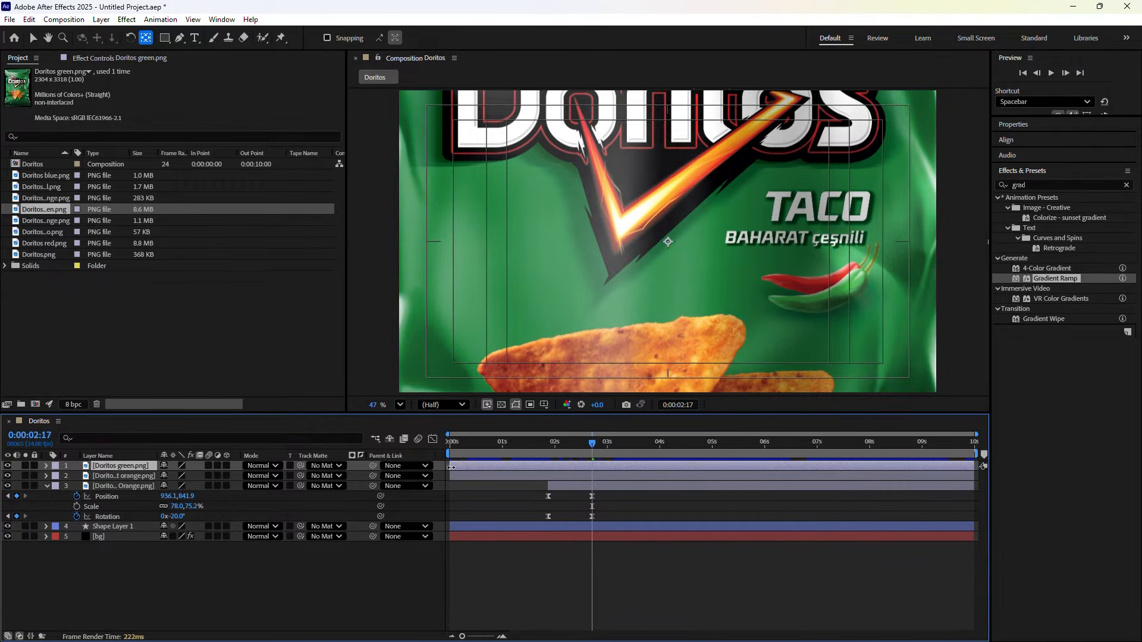
# Start the green Taco bag layer at 0:00:02:17 and scale it down to 21%
pyautogui.moveTo(451, 468); pyautogui.dragTo(592, 485)
pyautogui.press('s')
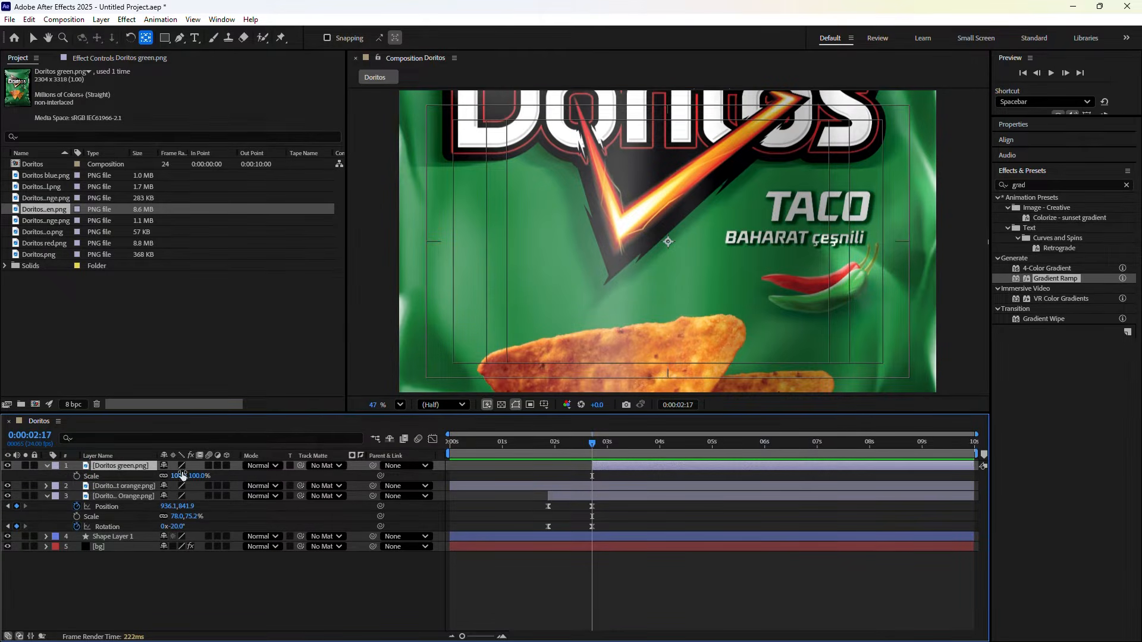
pyautogui.moveTo(179, 476); pyautogui.dragTo(143, 481)
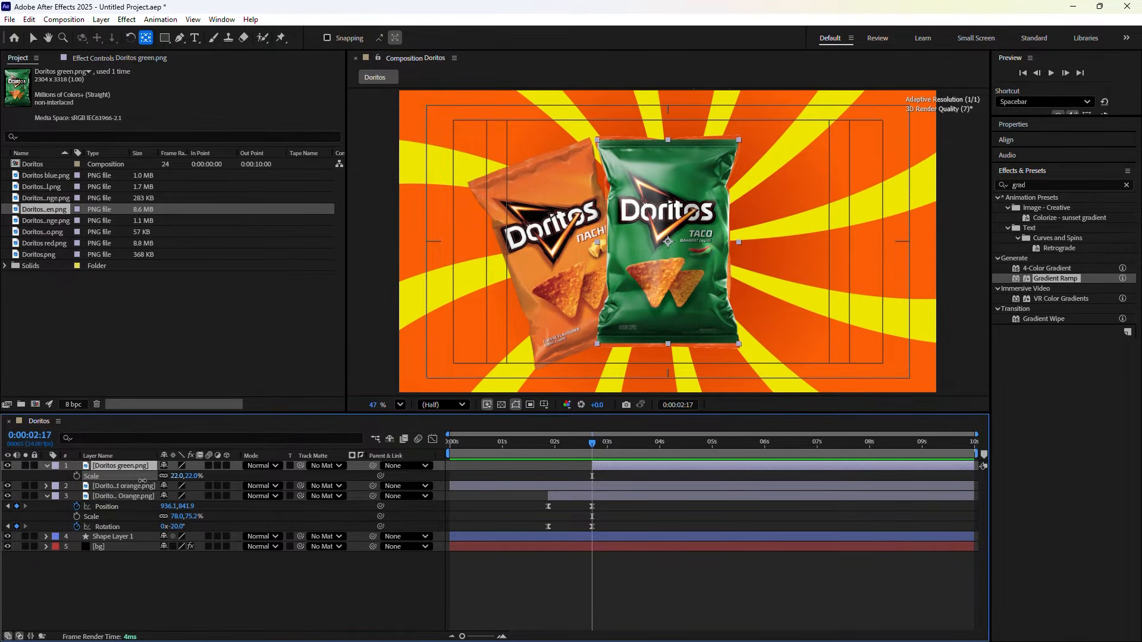
pyautogui.moveTo(142, 480); pyautogui.dragTo(141, 480)
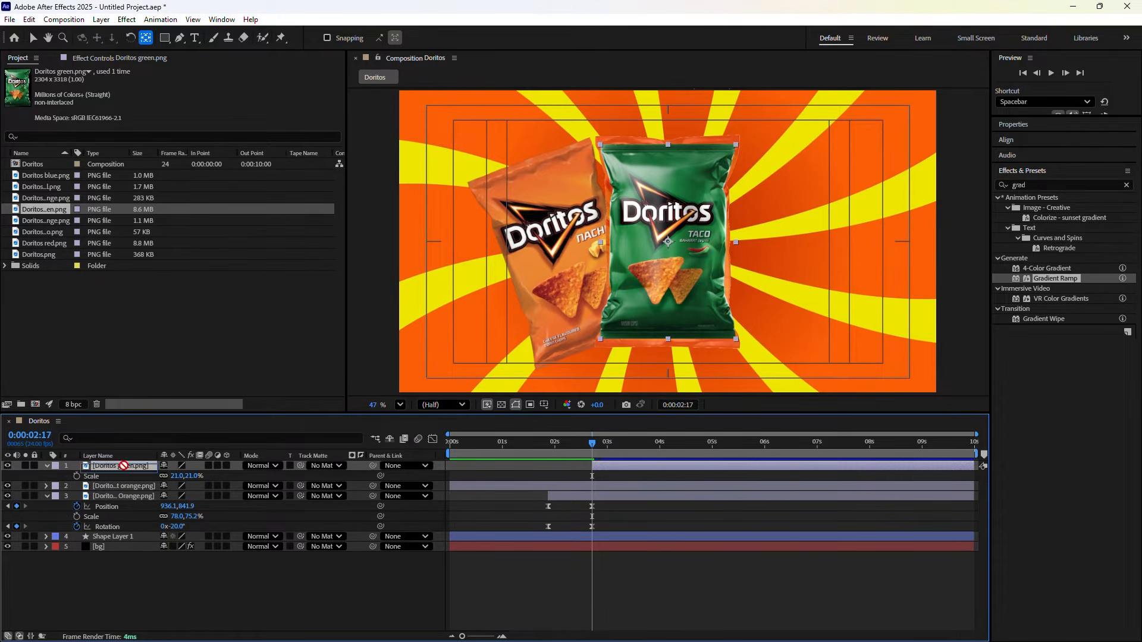
# Move the green Taco bag layer to third, below both orange bags, hide both orange bags, and select the Taco layer
pyautogui.click(124, 486)
pyautogui.moveTo(124, 485); pyautogui.dragTo(121, 522)
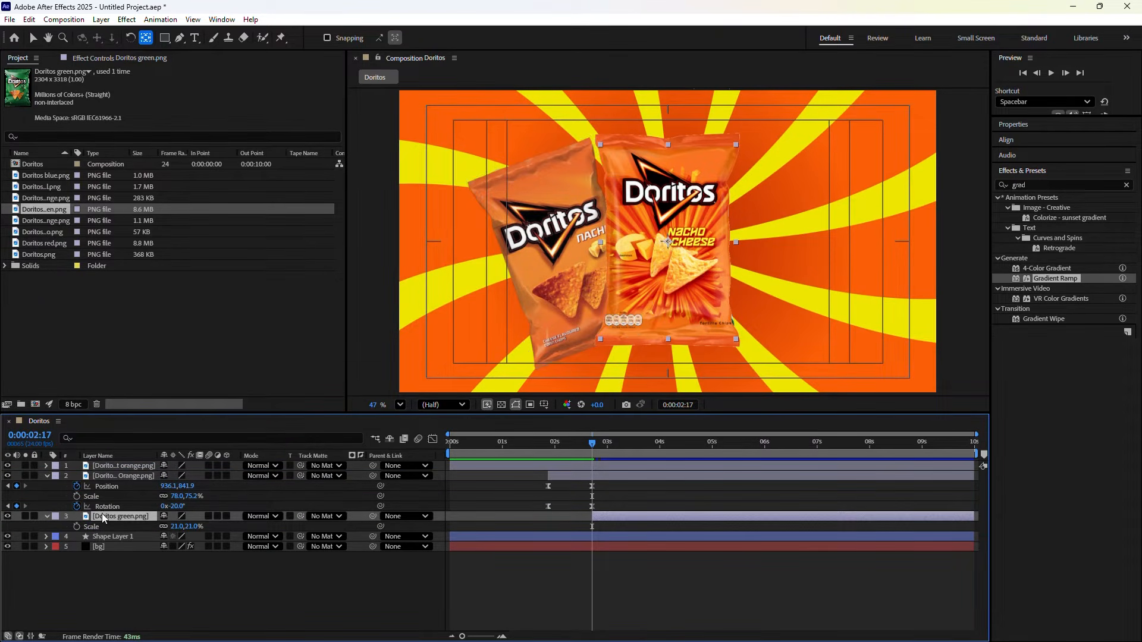
pyautogui.click(48, 474)
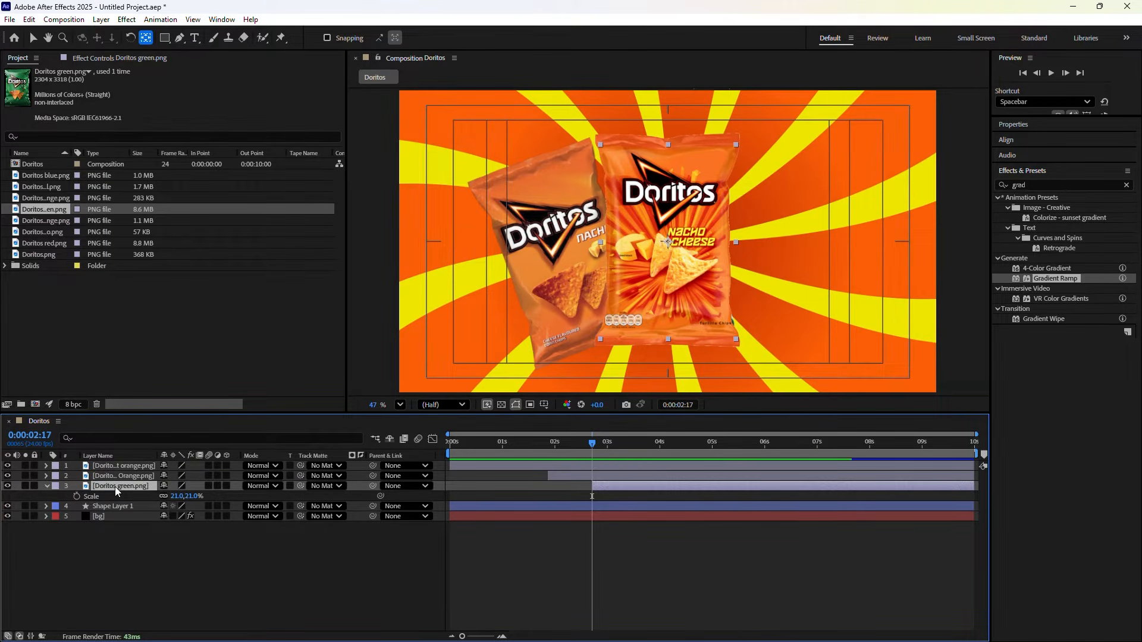
pyautogui.click(7, 476)
pyautogui.click(7, 467)
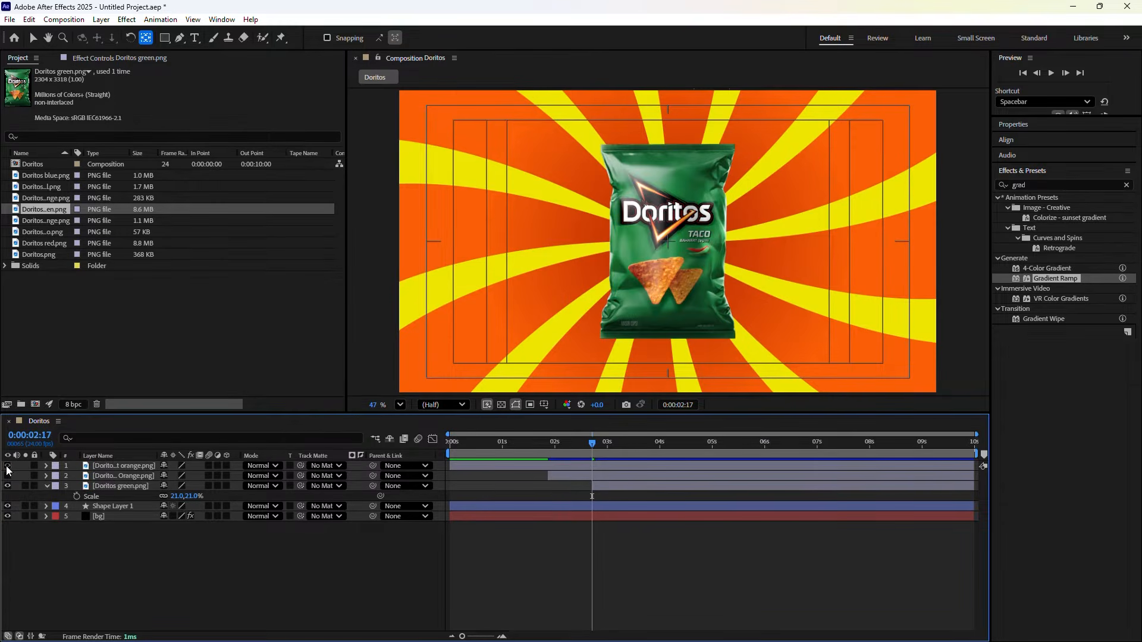
pyautogui.click(129, 487)
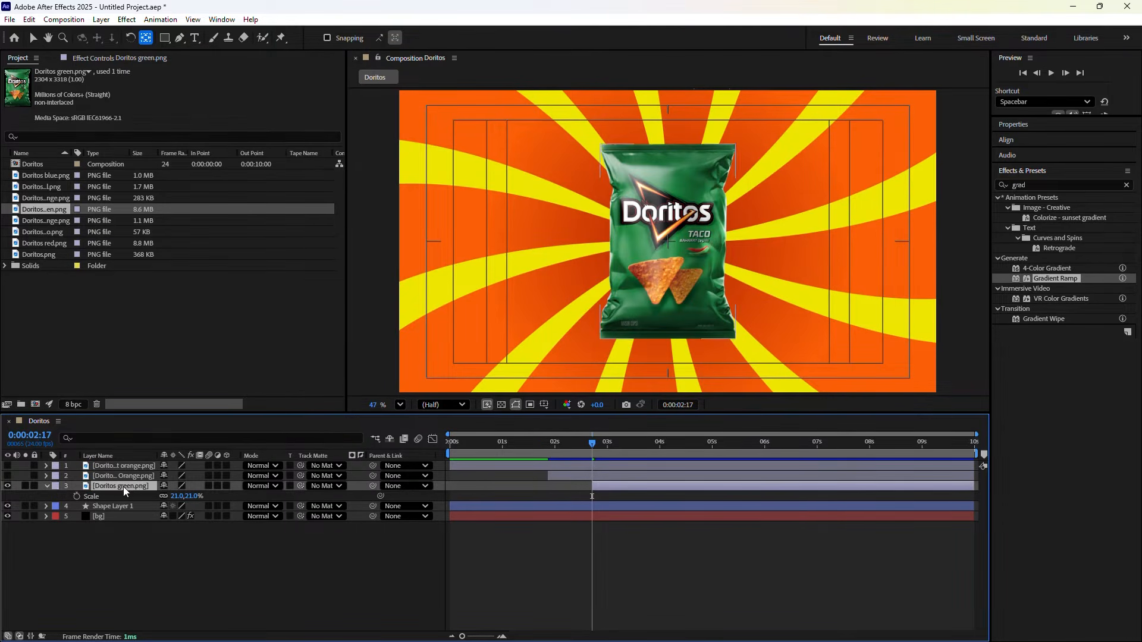
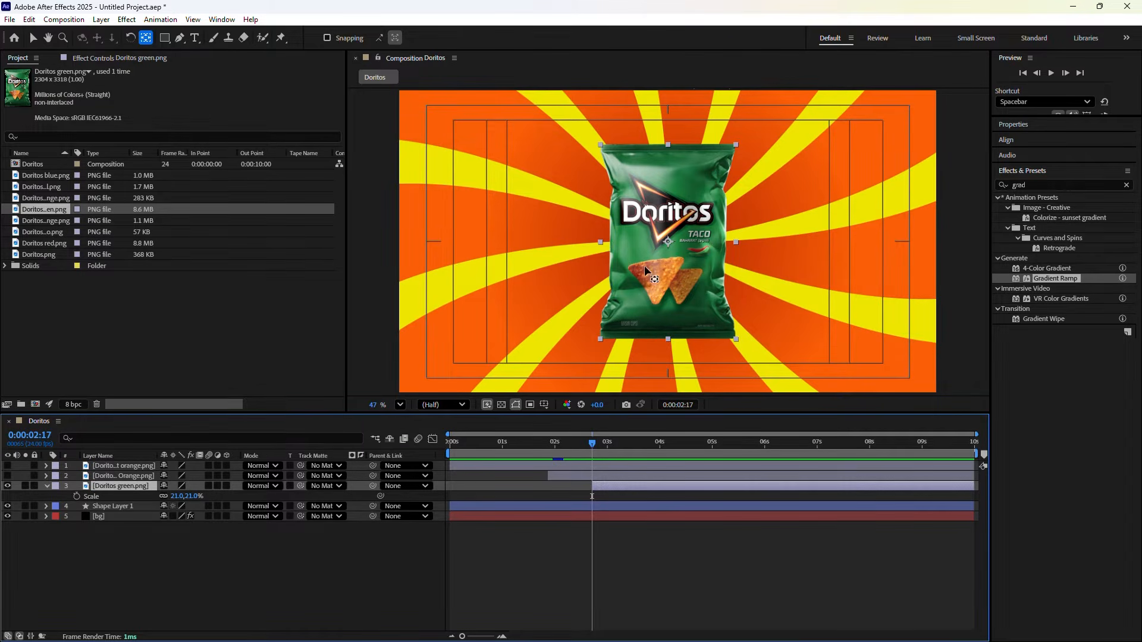
# Make both orange Nacho bag layers visible again and select the Doritos green.png layer
pyautogui.click(665, 241)
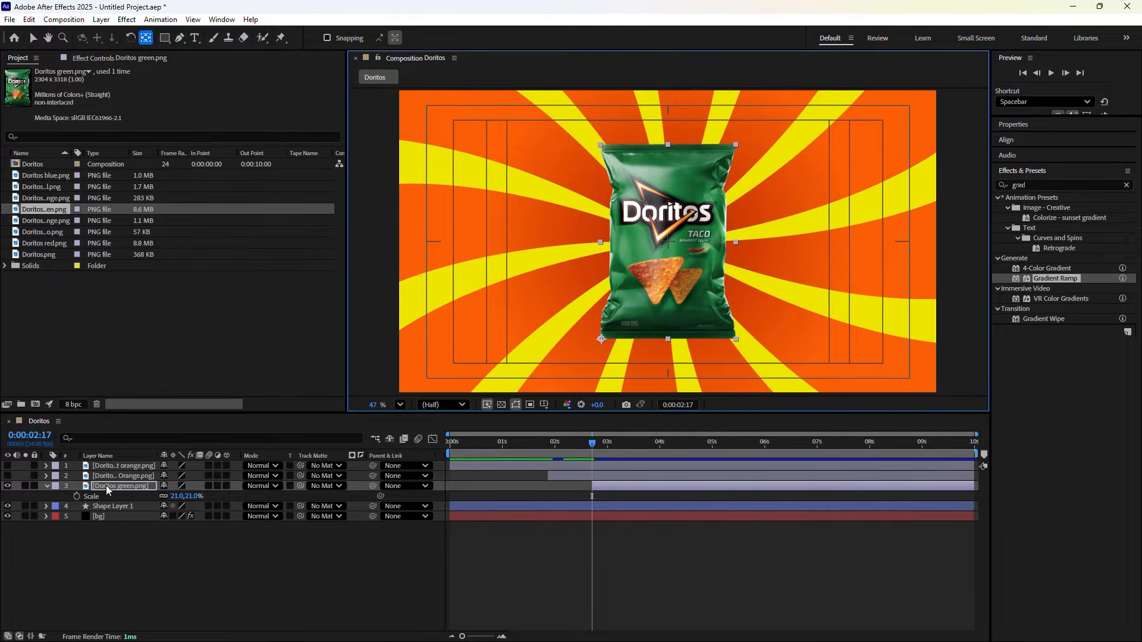
pyautogui.click(7, 476)
pyautogui.click(7, 466)
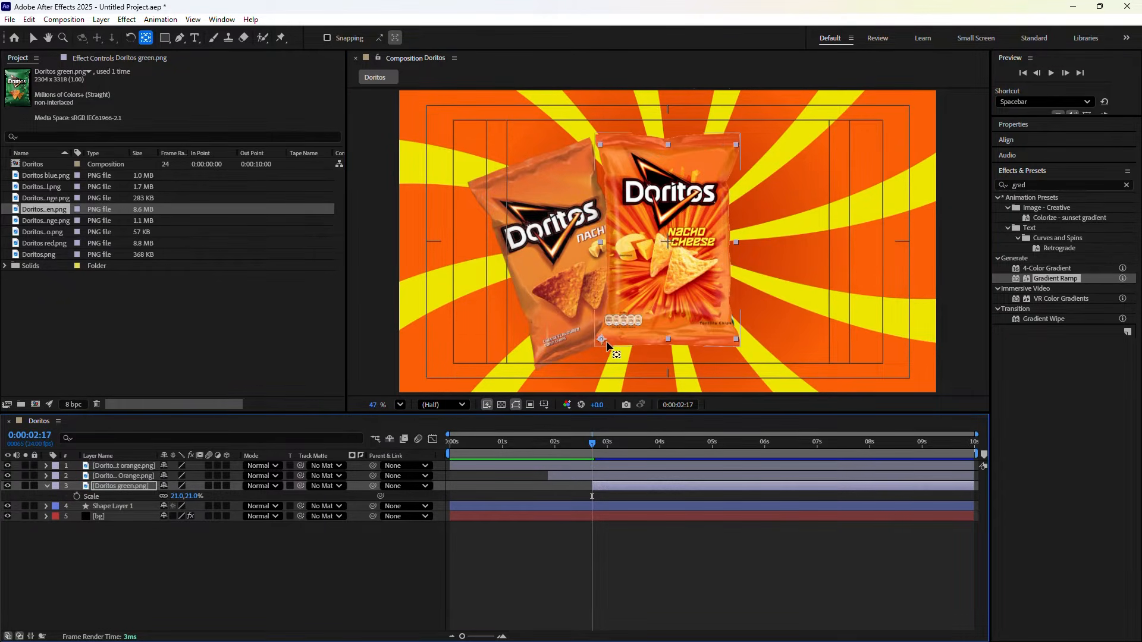
pyautogui.click(113, 486)
# Keyframe the green Taco bag's Position and Rotation at 2:17, then move 20 frames ahead to 3:13
pyautogui.hotkey('shift', 'p')
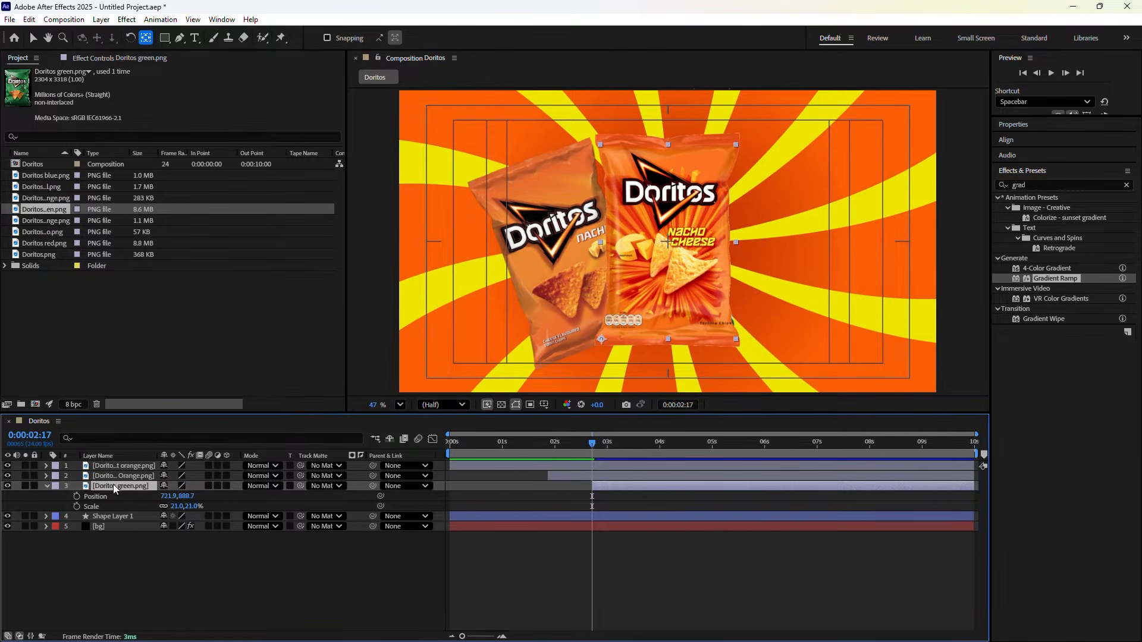
pyautogui.click(76, 496)
pyautogui.hotkey('shift', 'r')
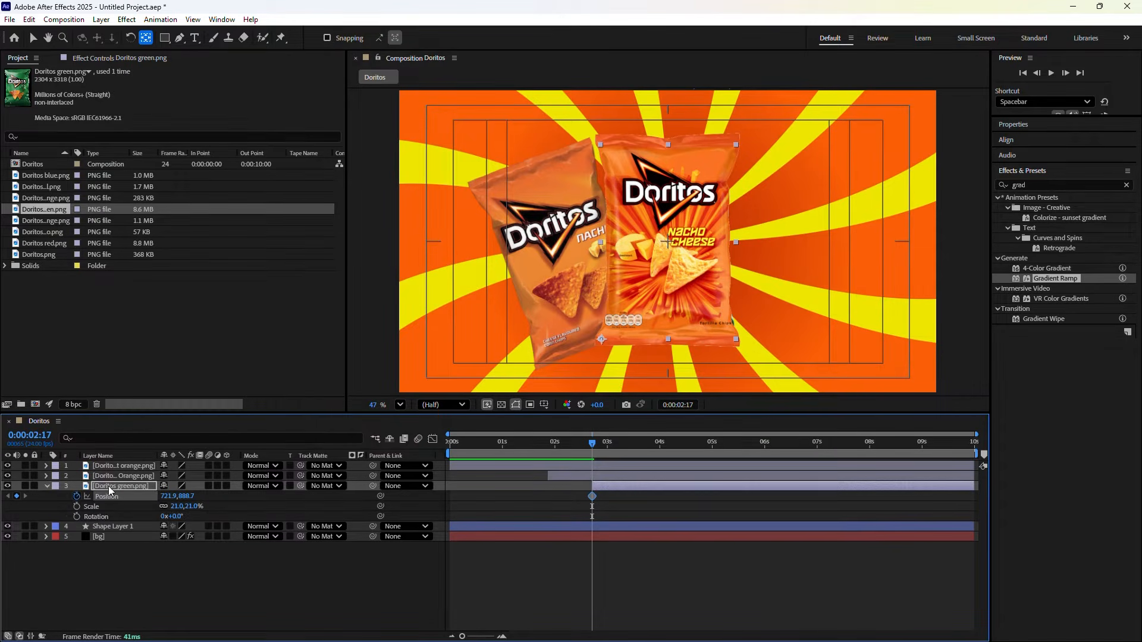
pyautogui.click(77, 516)
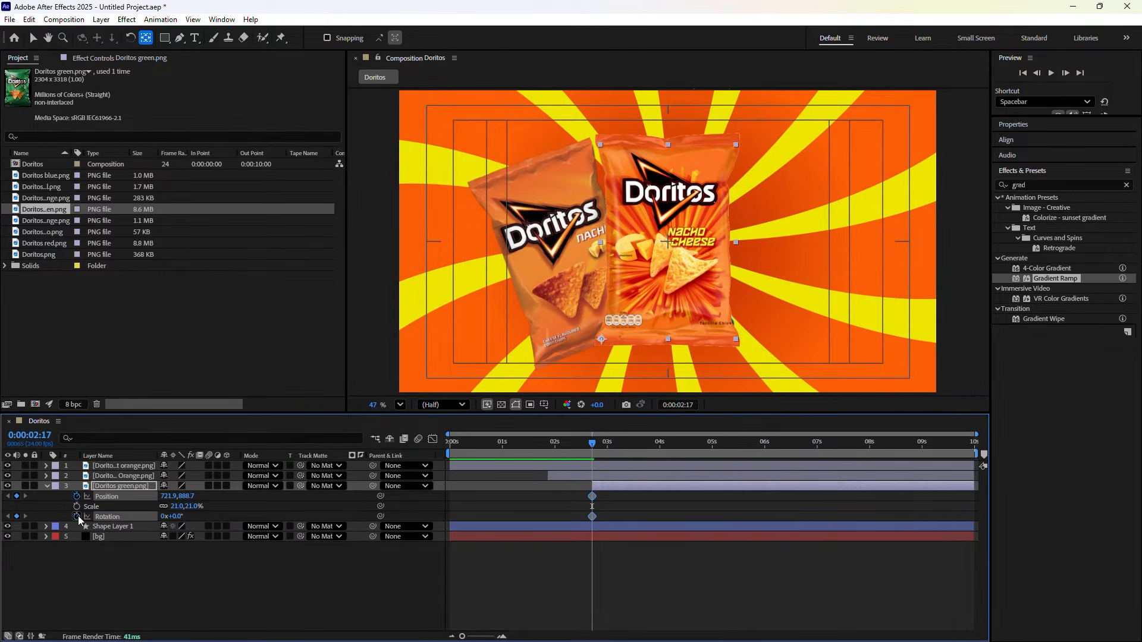
pyautogui.click(681, 405)
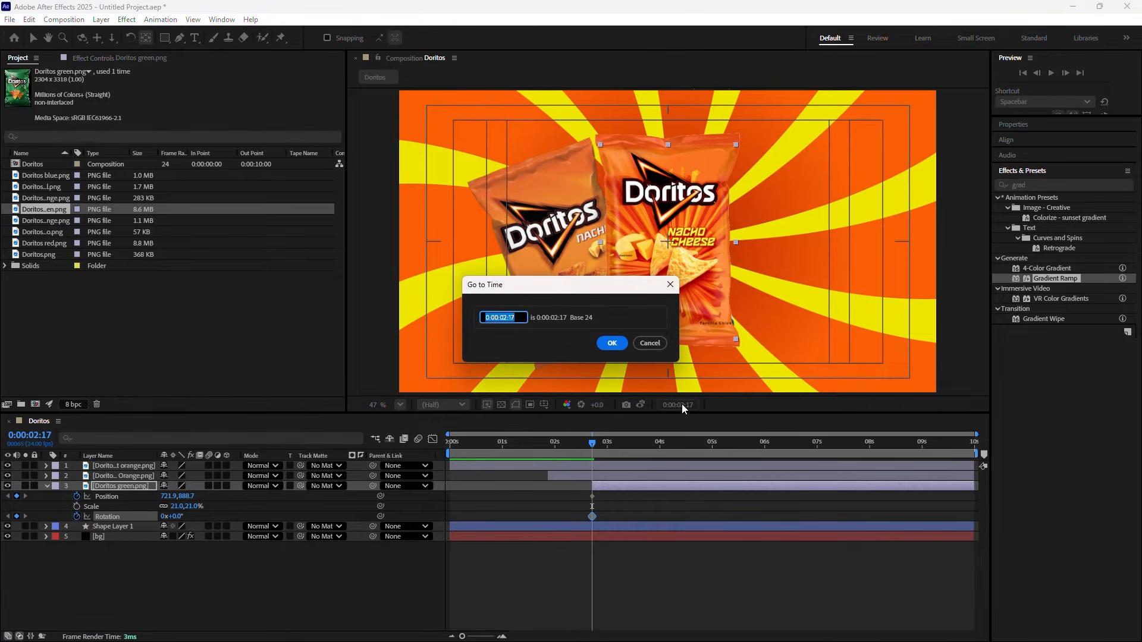
pyautogui.write('+20')
pyautogui.click(612, 344)
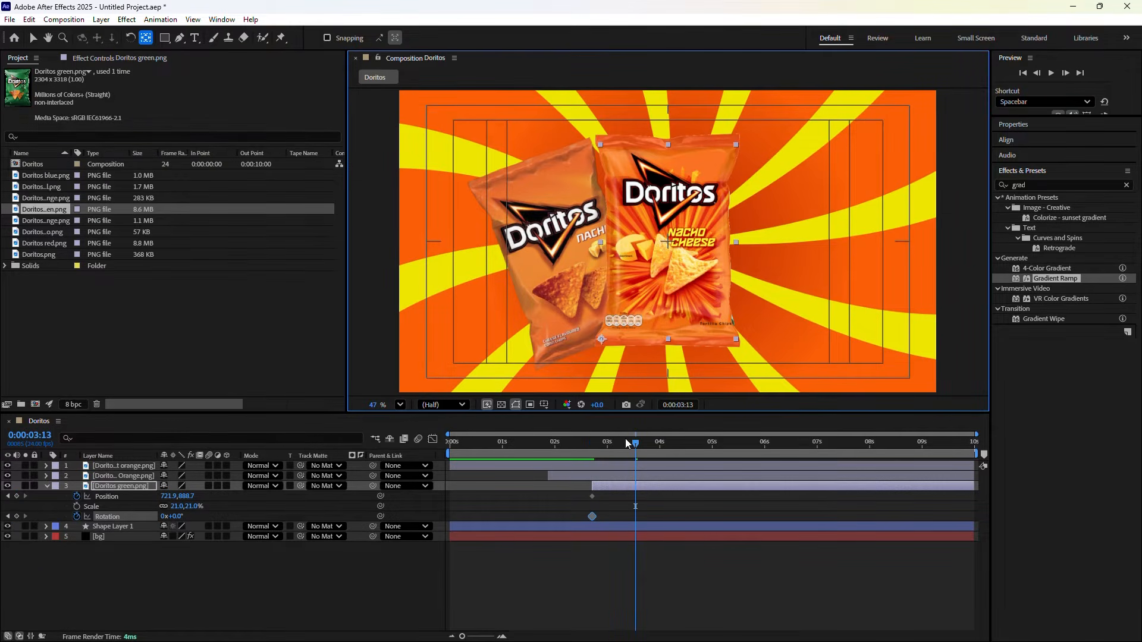
# At 3:13, slide the green bag right, tilt it 20°, nudge it up and enlarge it to 22%
pyautogui.click(119, 493)
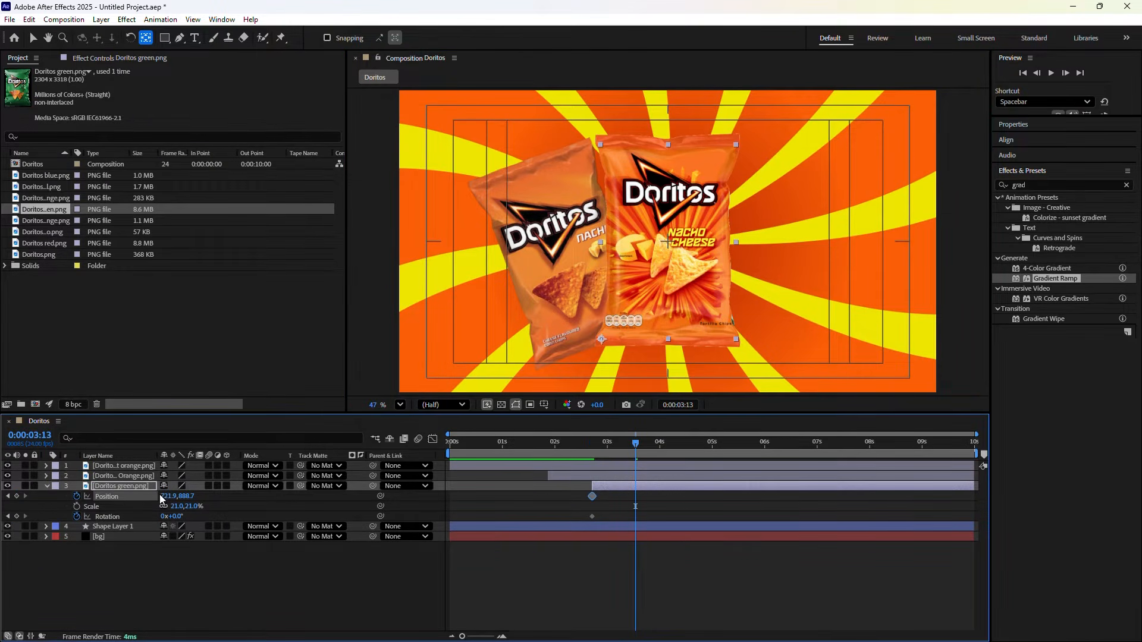
pyautogui.moveTo(160, 496); pyautogui.dragTo(434, 520)
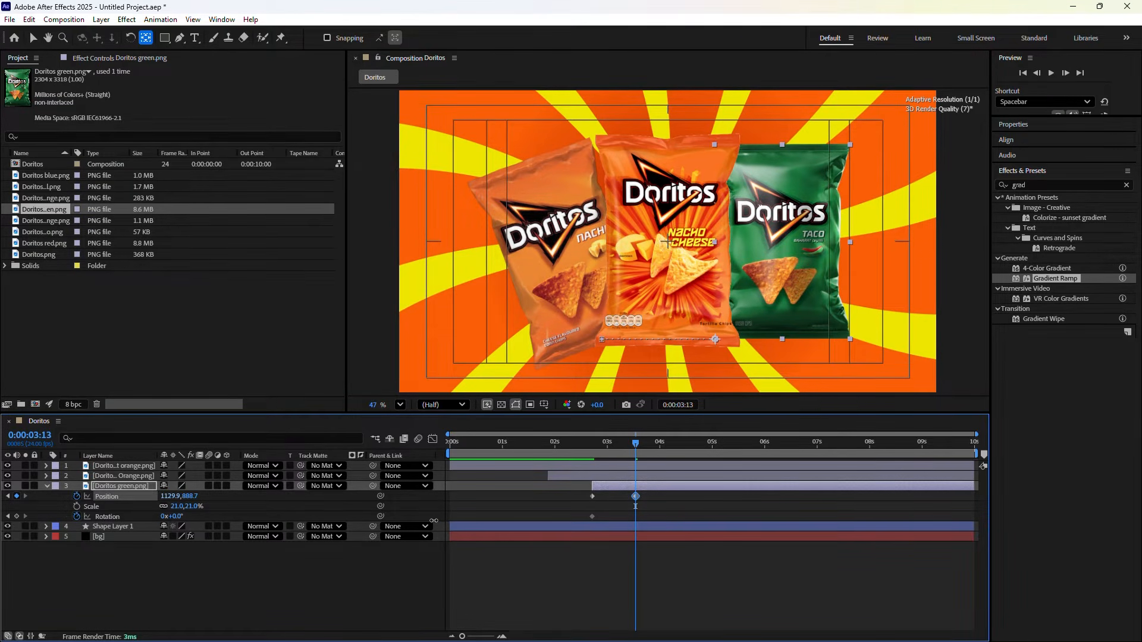
pyautogui.click(177, 516)
pyautogui.write('2')
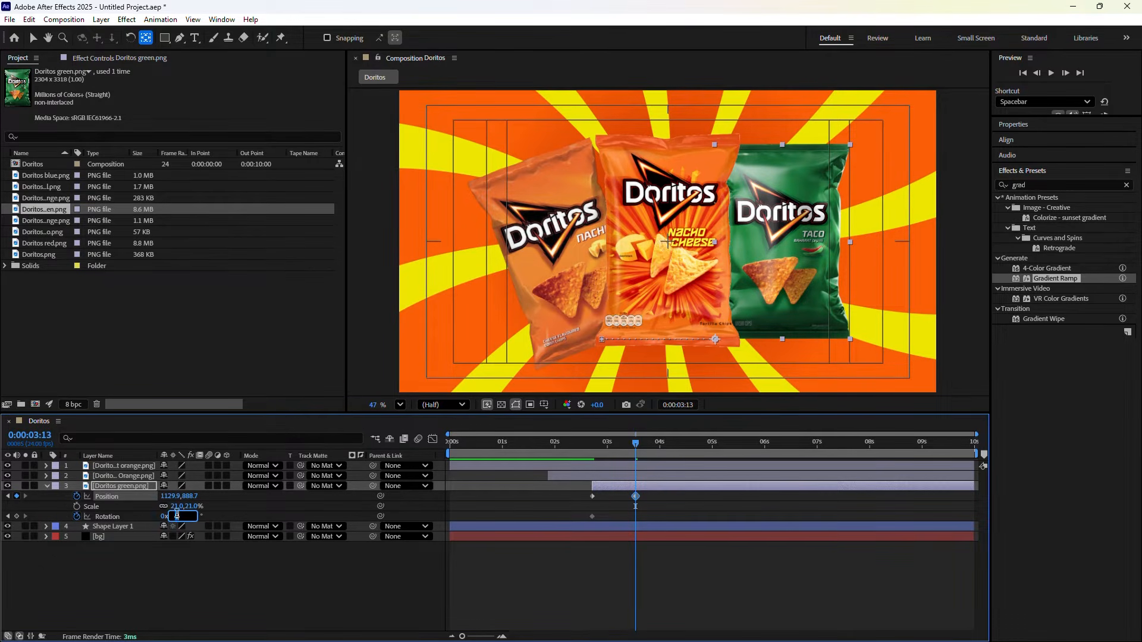
pyautogui.write('0')
pyautogui.press('Return')
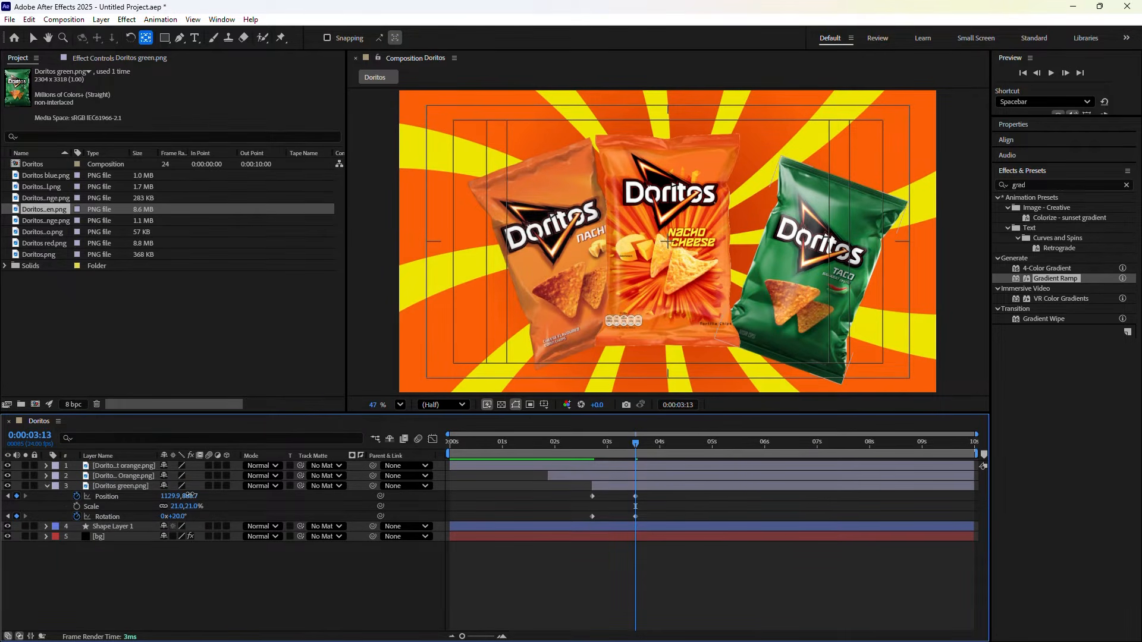
pyautogui.moveTo(189, 496); pyautogui.dragTo(50, 470)
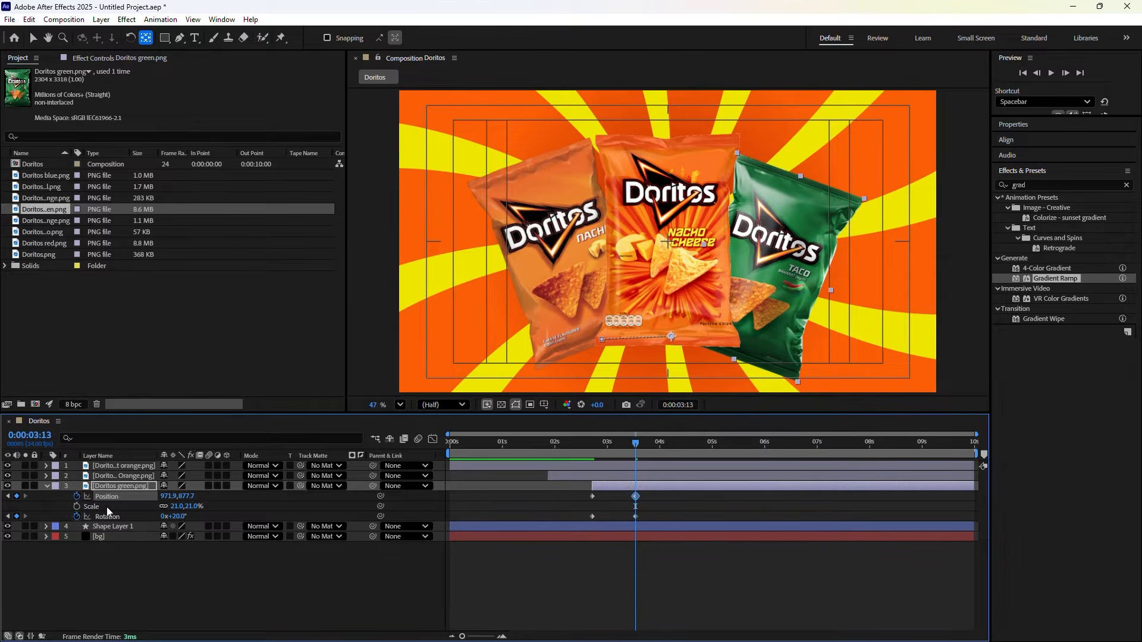
pyautogui.moveTo(178, 509); pyautogui.dragTo(170, 506)
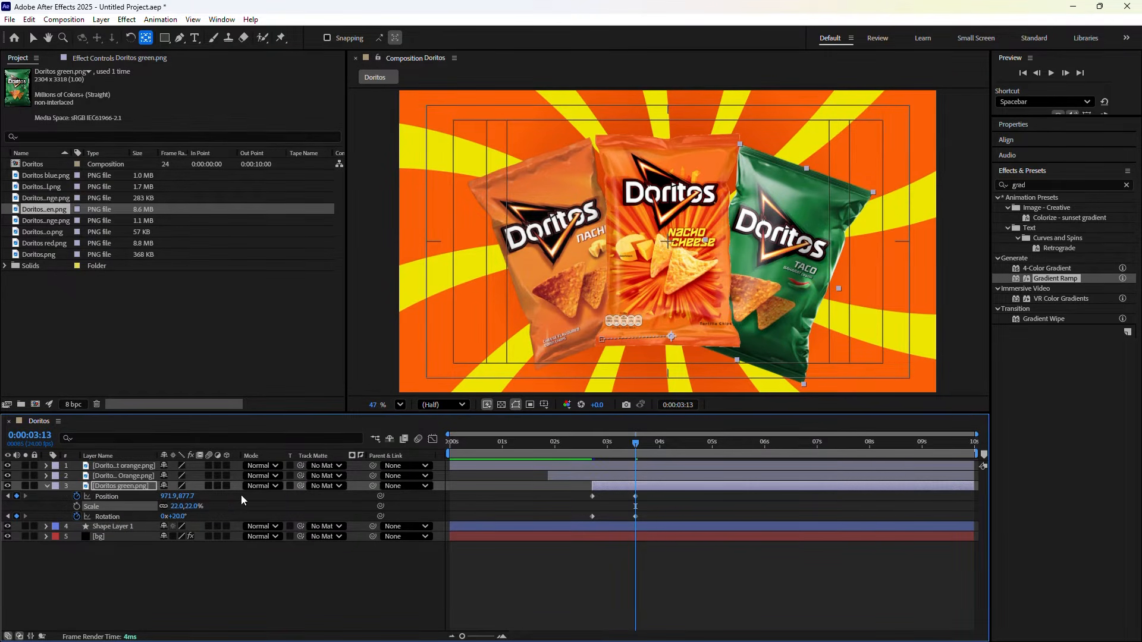
pyautogui.moveTo(634, 448); pyautogui.dragTo(592, 444)
# Undo the 22% scale change, preview, and raise the green bag's final position slightly
pyautogui.hotkey('ctrl', 'z')
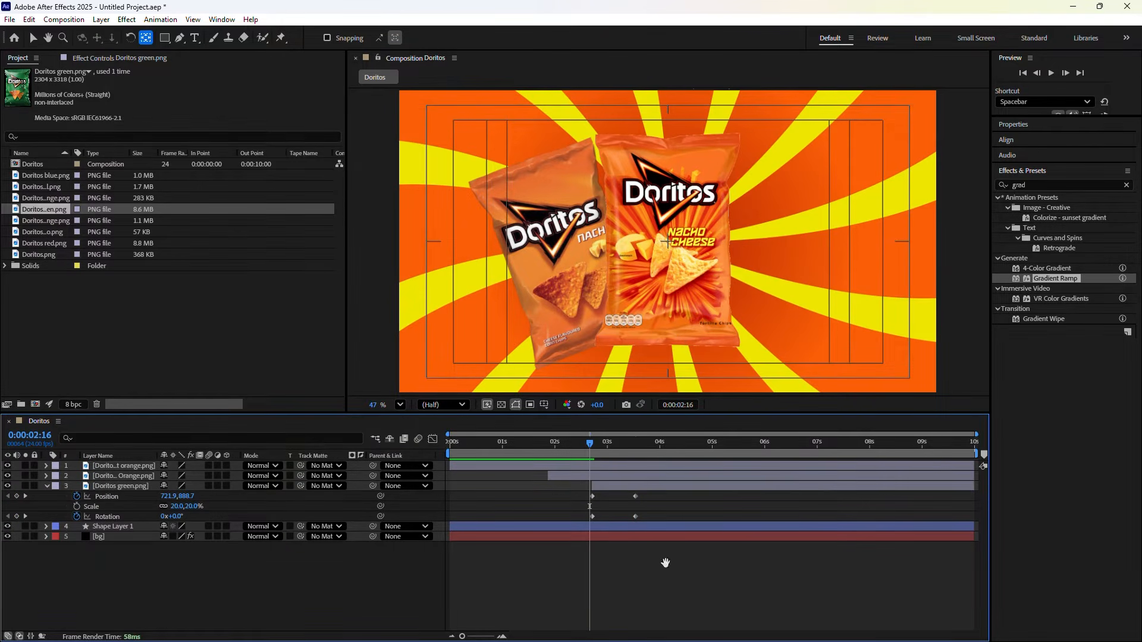
pyautogui.press('space')
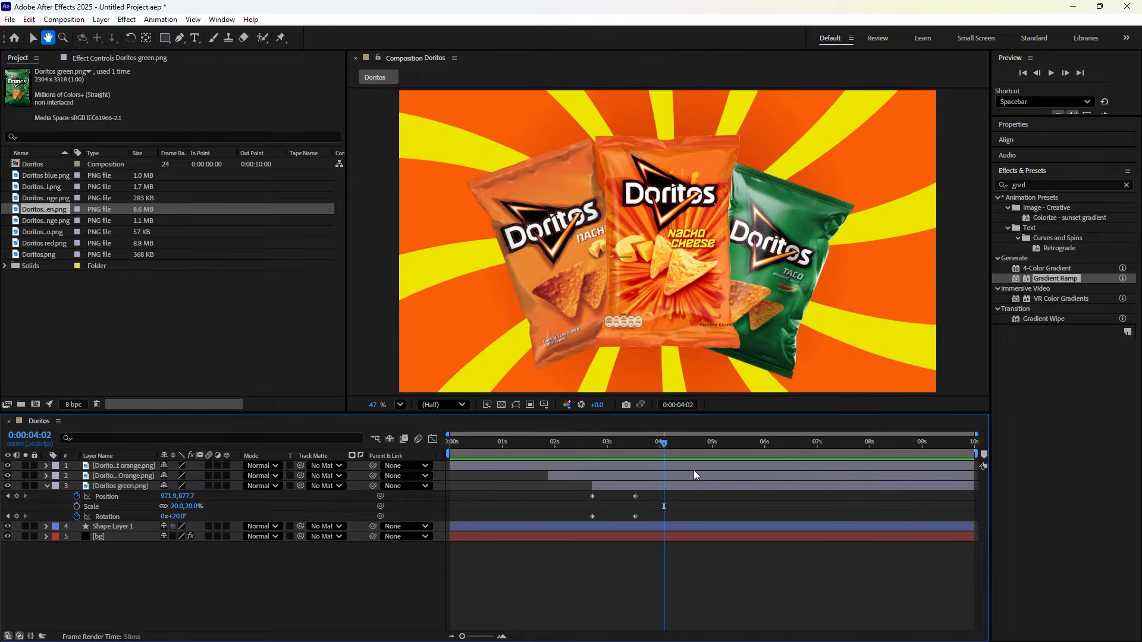
pyautogui.press('space')
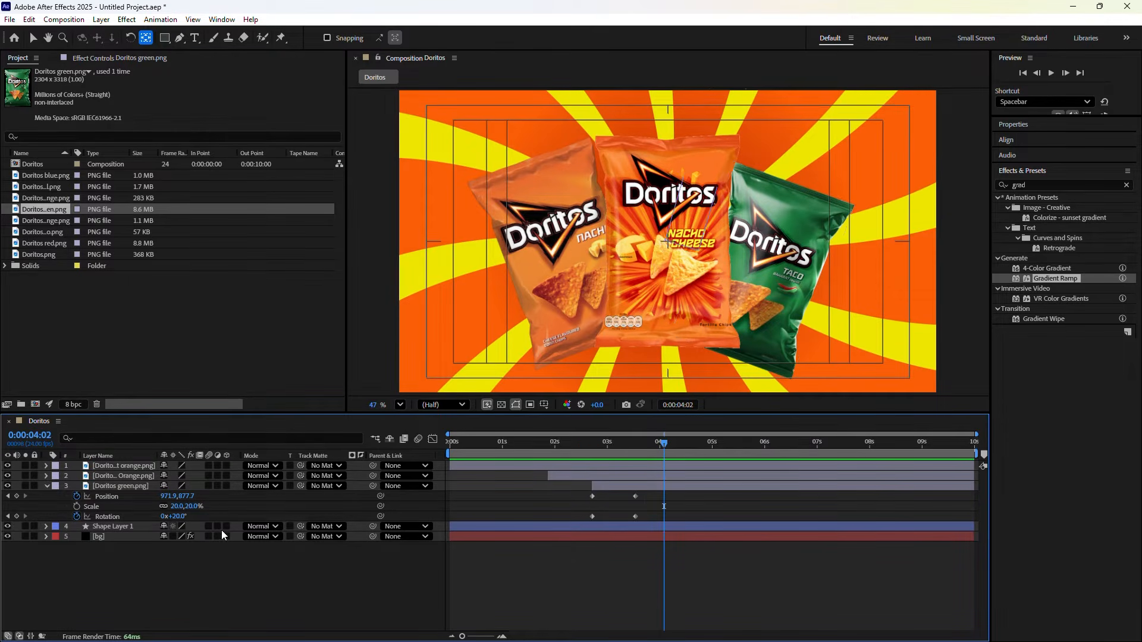
pyautogui.moveTo(657, 445); pyautogui.dragTo(636, 443)
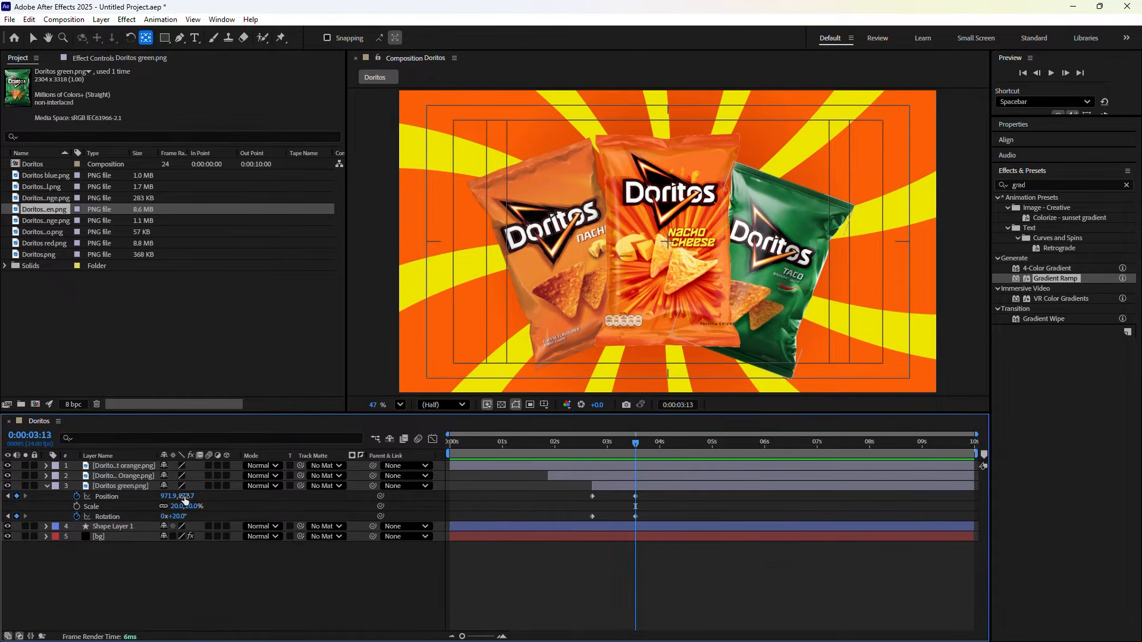
pyautogui.click(186, 497)
pyautogui.moveTo(186, 496); pyautogui.dragTo(170, 486)
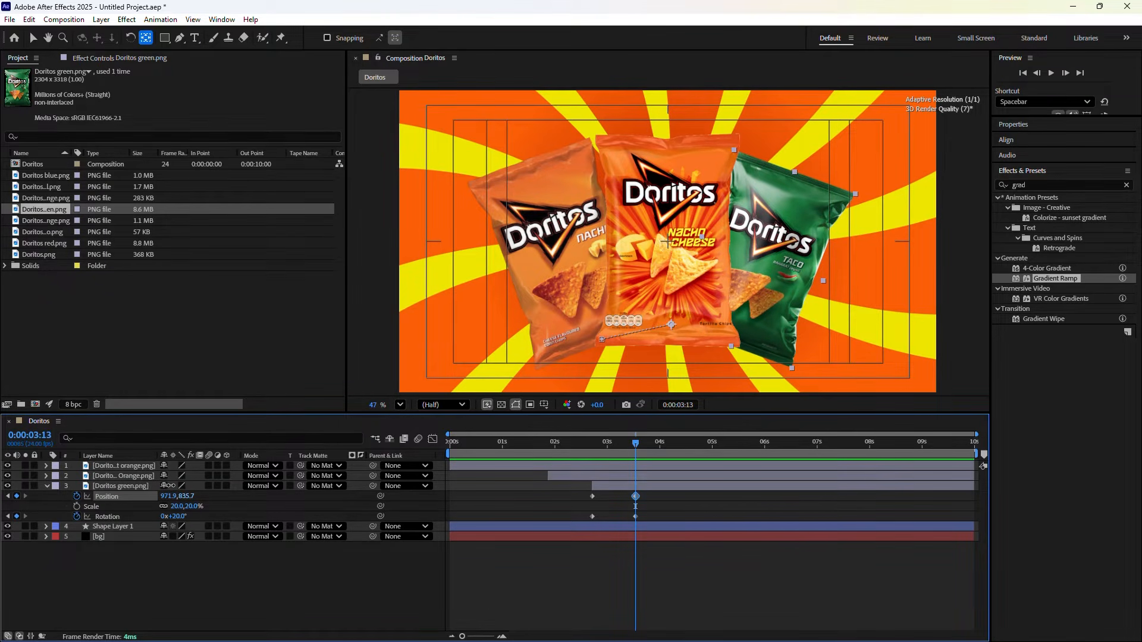
# Apply Easy Ease to the green bag's Position and Rotation keyframes, then show the orange Nacho bag's Position
pyautogui.moveTo(665, 518); pyautogui.dragTo(583, 489)
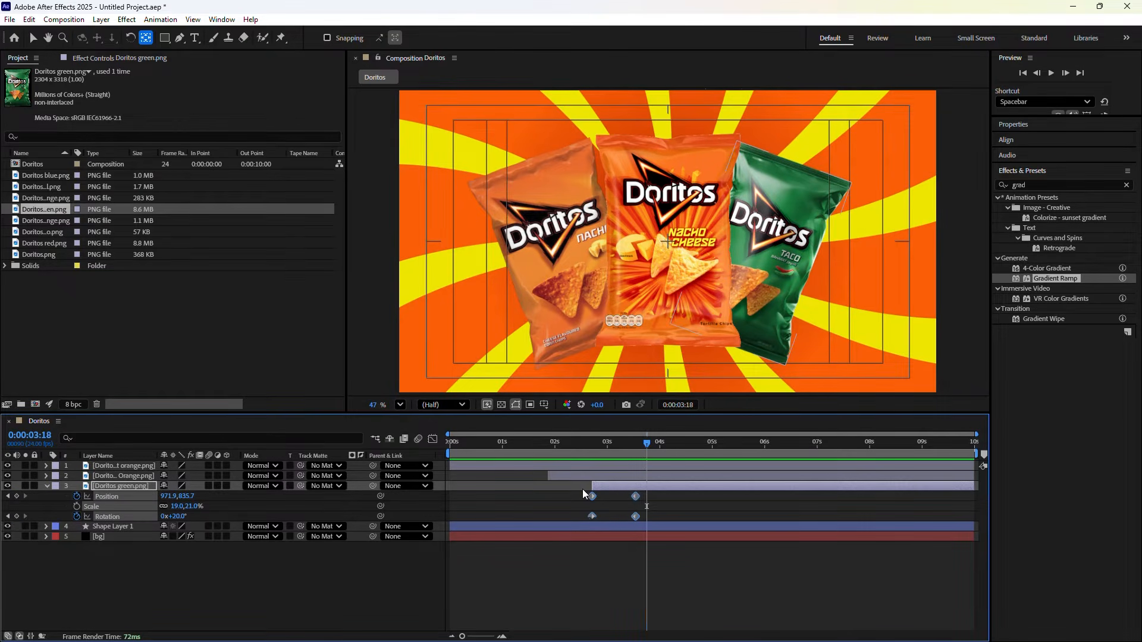
pyautogui.press('F9')
pyautogui.click(674, 509)
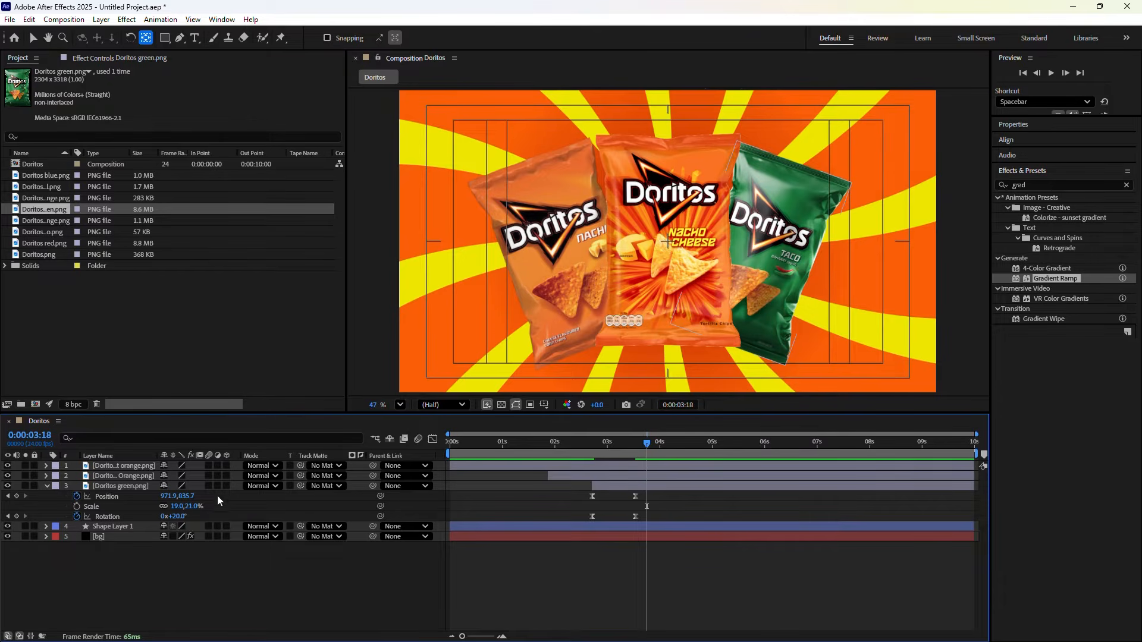
pyautogui.click(130, 475)
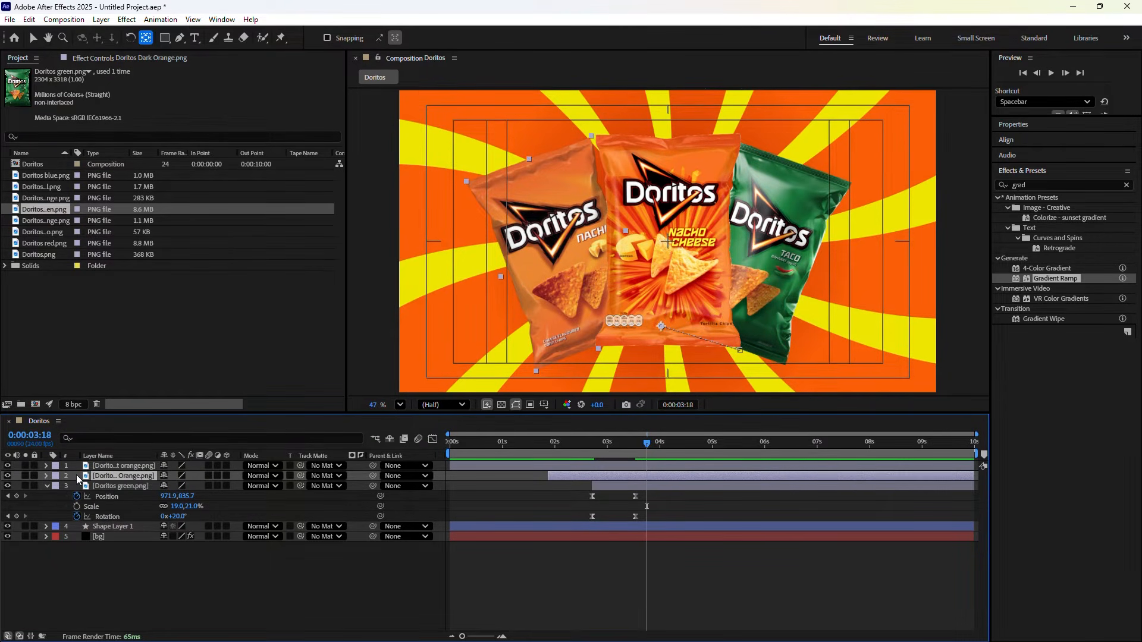
pyautogui.press('p')
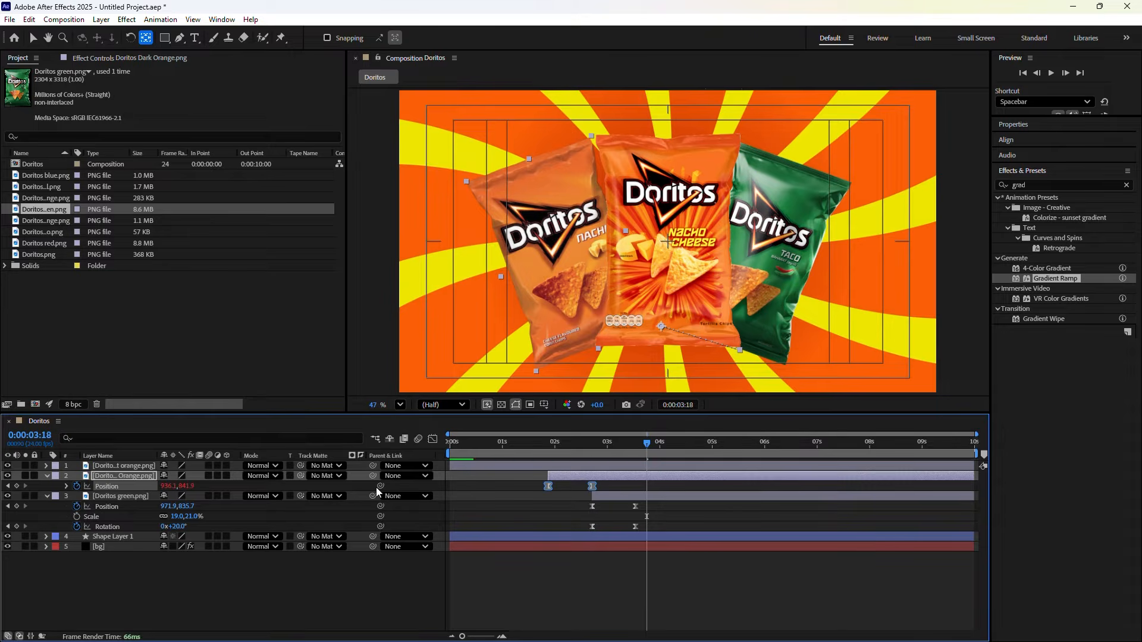
# Add a wiggle(2,6) expression to the orange Nacho bag's Position
pyautogui.keyDown('alt'); pyautogui.click(77, 486); pyautogui.keyUp('alt')
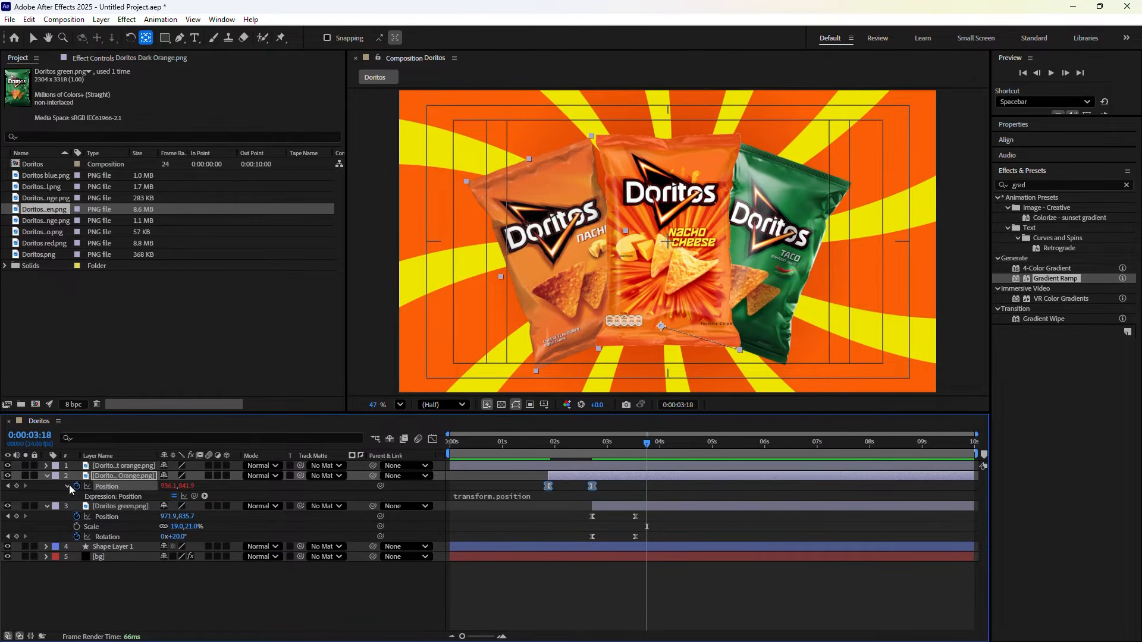
pyautogui.click(470, 498)
pyautogui.write('w')
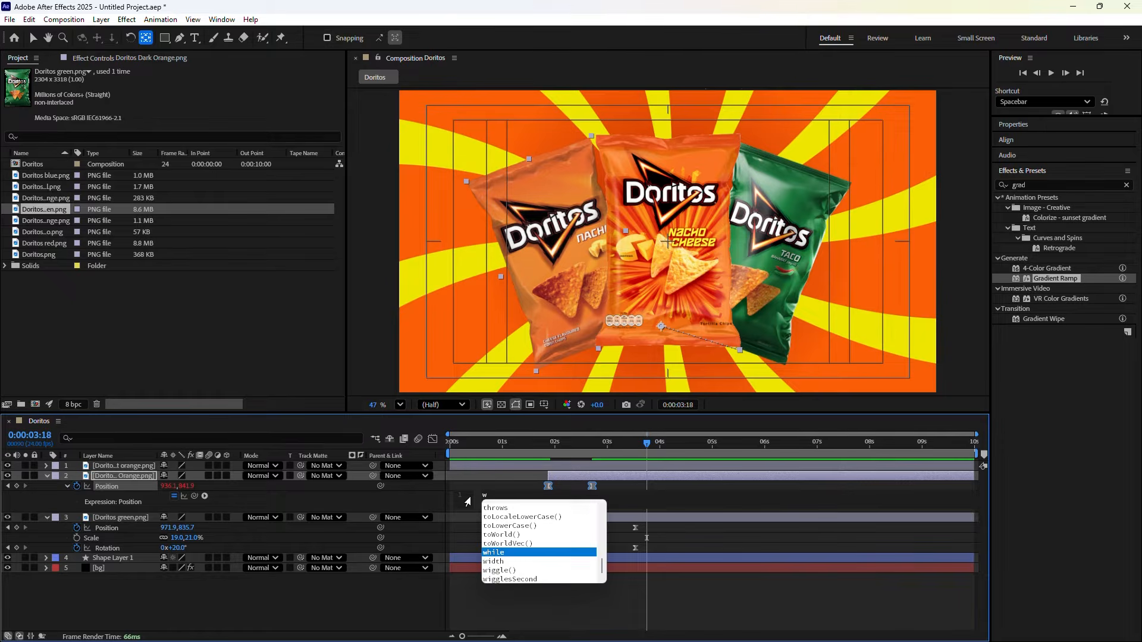
pyautogui.write('iggle')
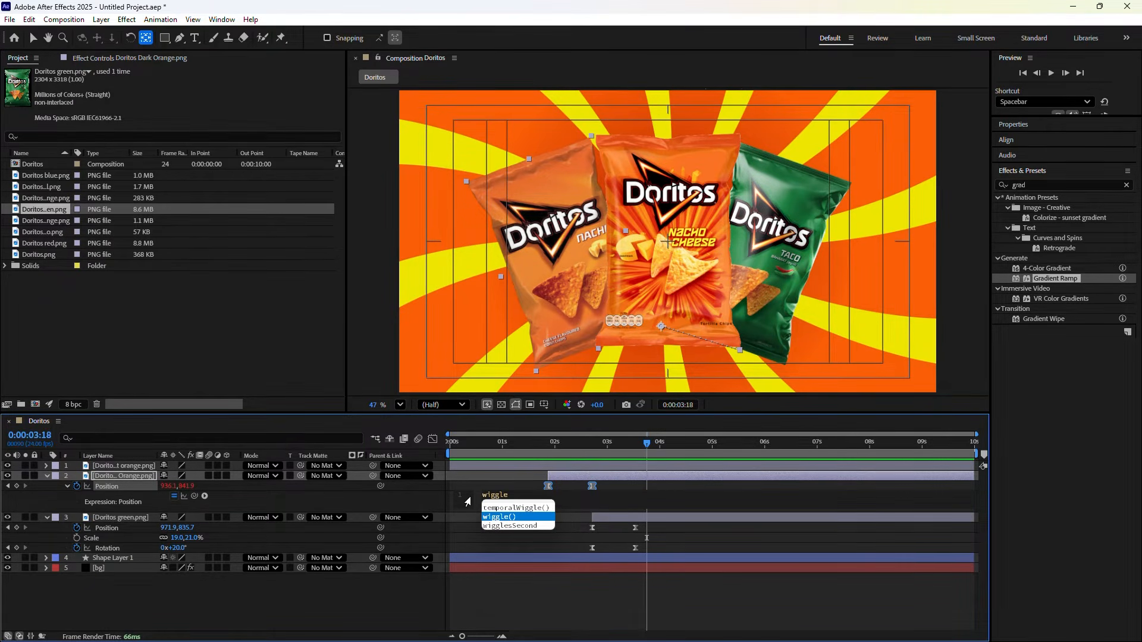
pyautogui.press('Return')
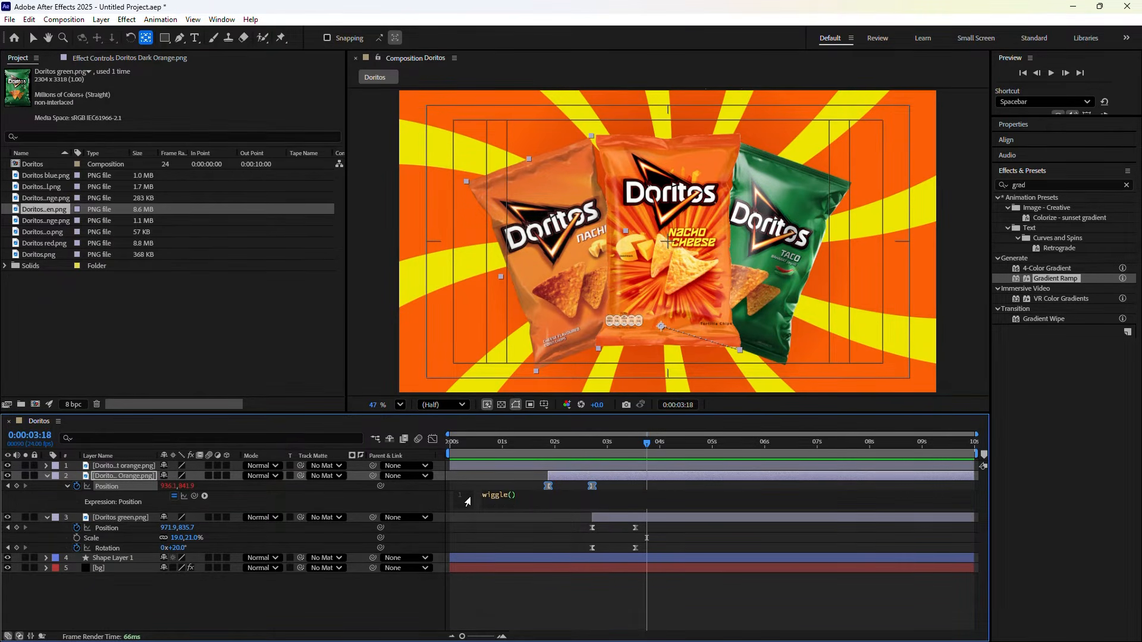
pyautogui.write('2,6')
pyautogui.click(420, 615)
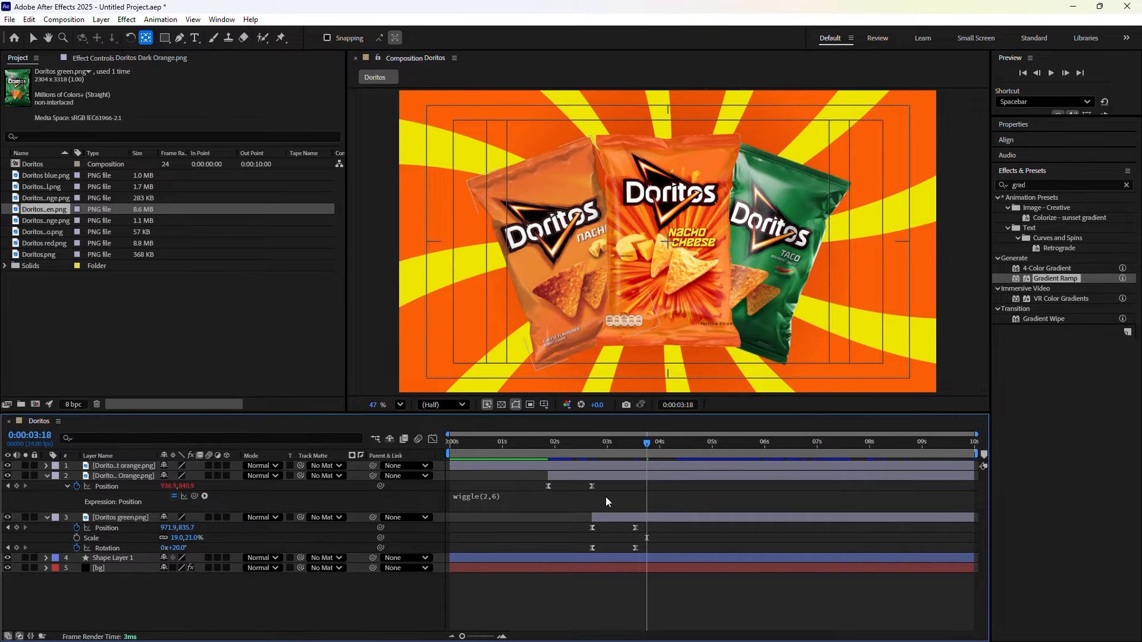
pyautogui.click(505, 498)
pyautogui.hotkey('ctrl', 'c')
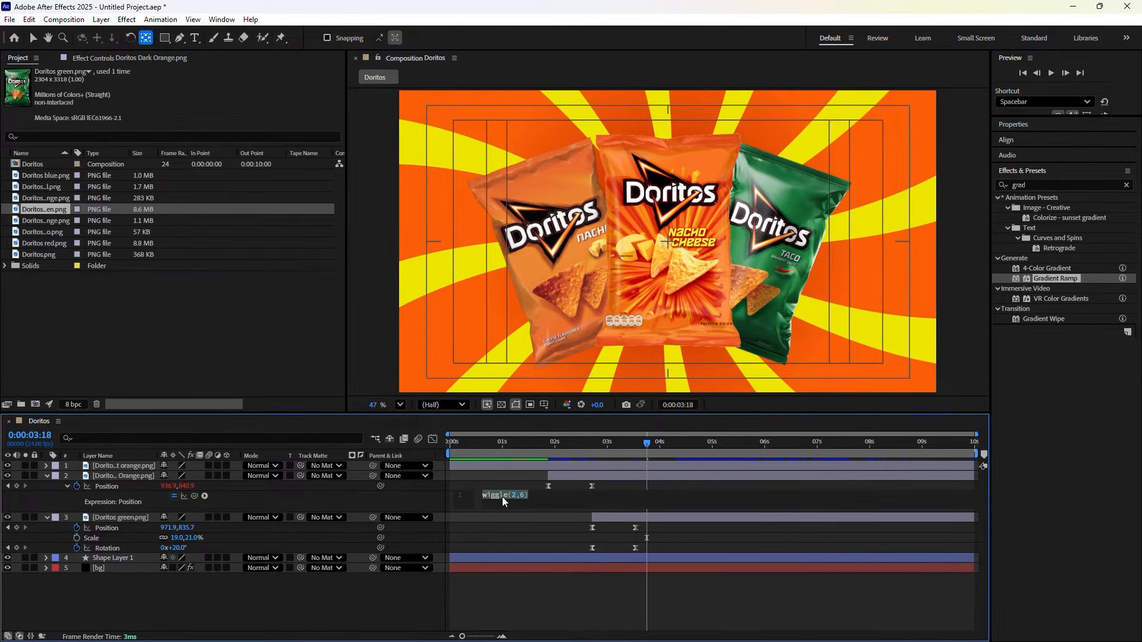
pyautogui.click(280, 605)
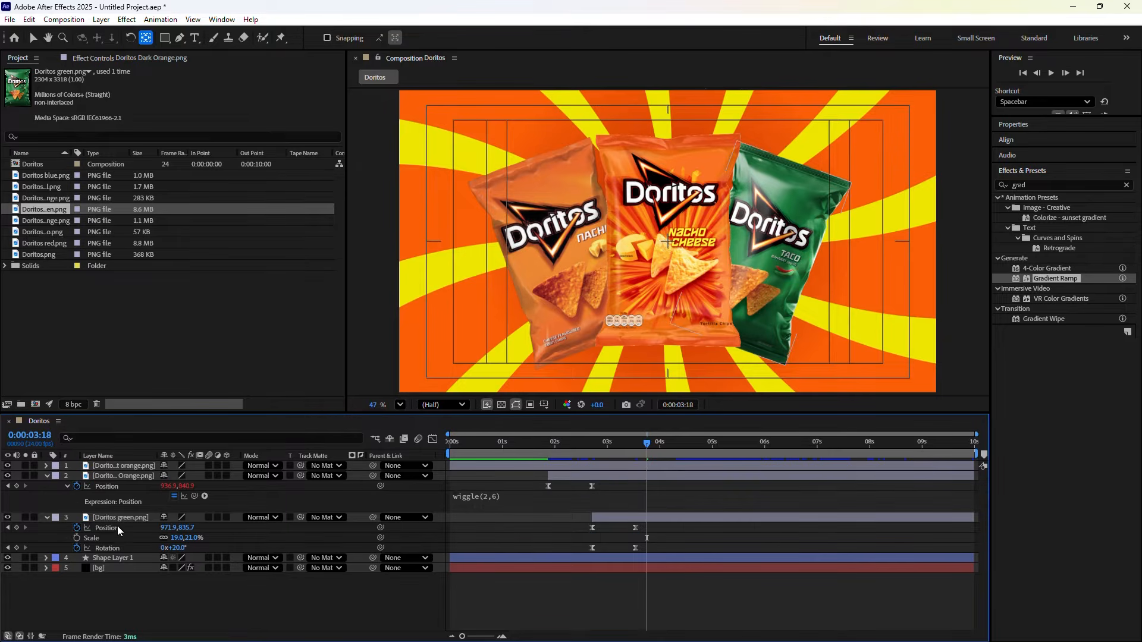
# Paste the wiggle(2,6) expression onto the green Taco bag's Position and return to 0:00
pyautogui.click(117, 526)
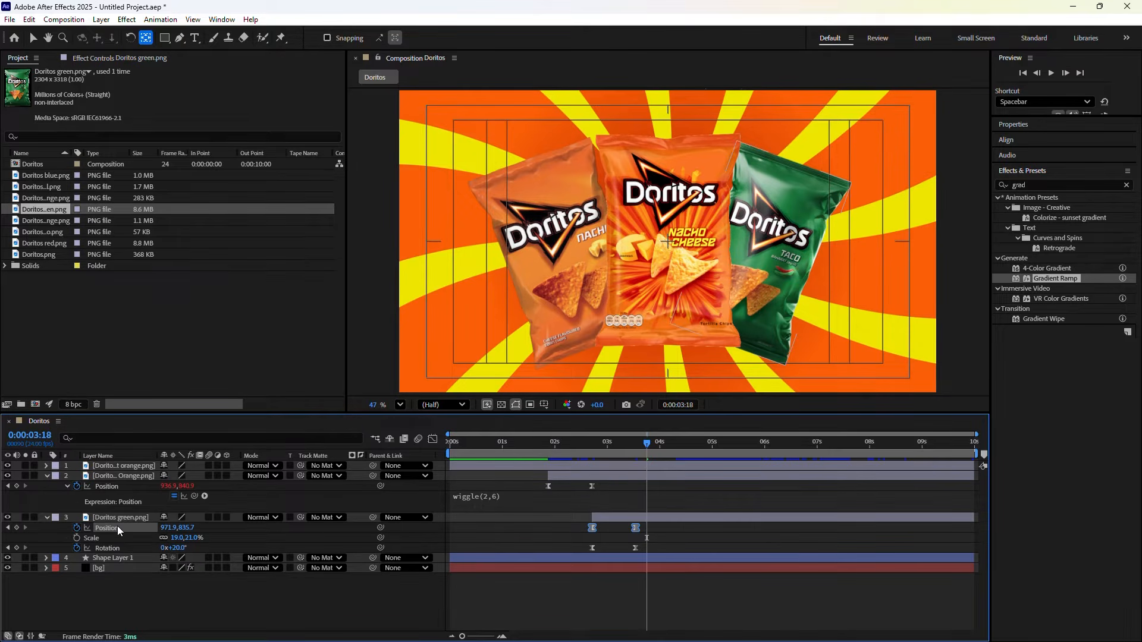
pyautogui.click(381, 527)
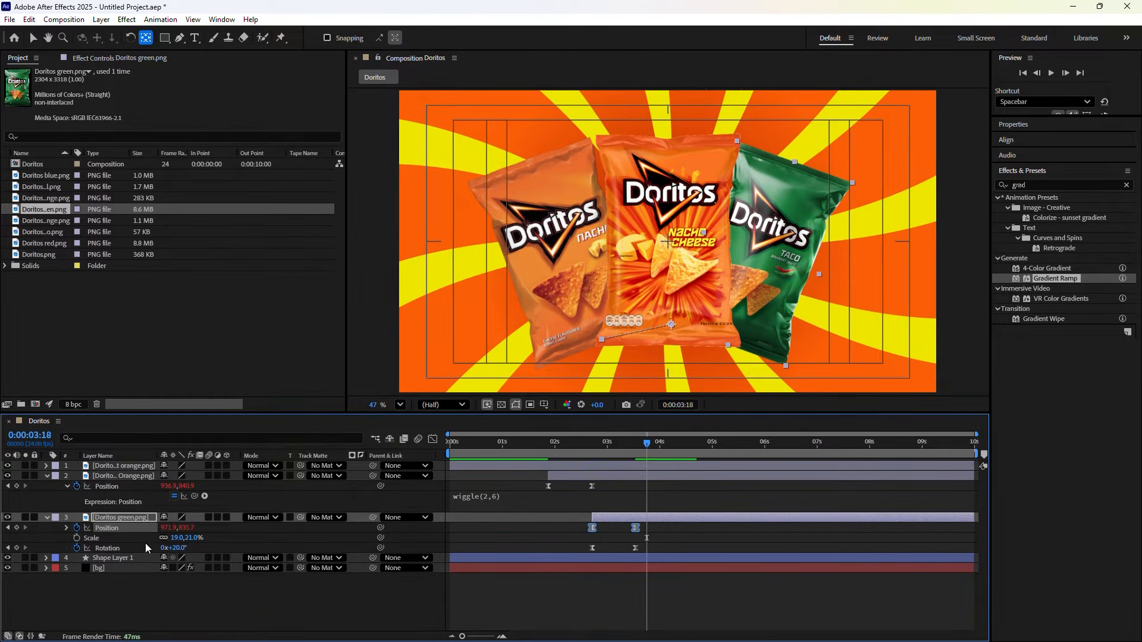
pyautogui.click(67, 528)
pyautogui.click(522, 539)
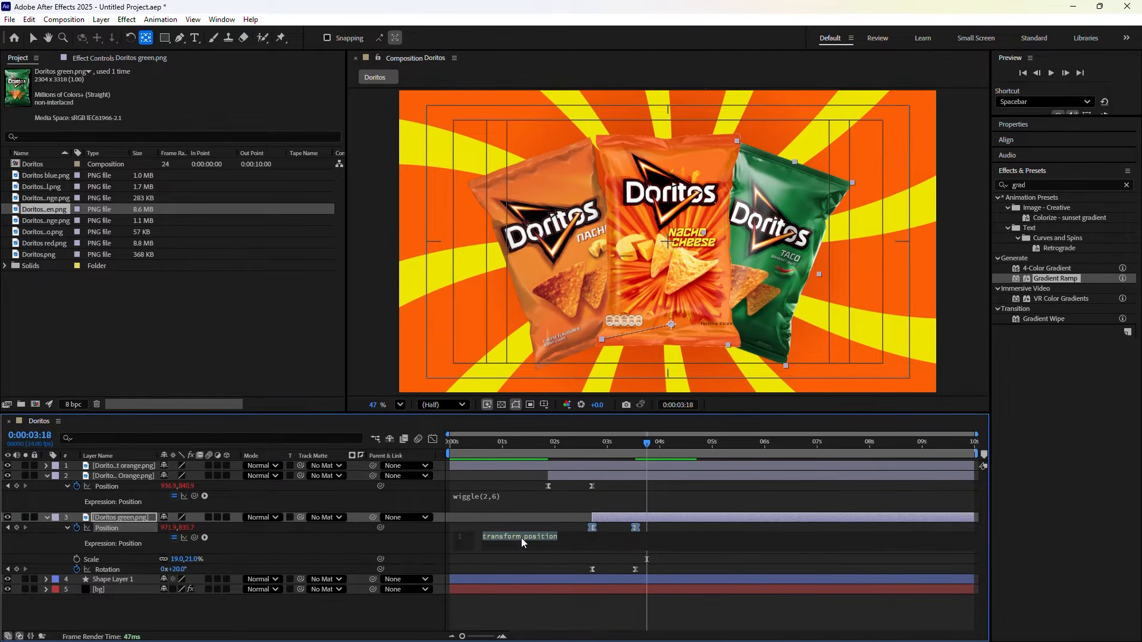
pyautogui.hotkey('ctrl', 'v')
pyautogui.click(389, 551)
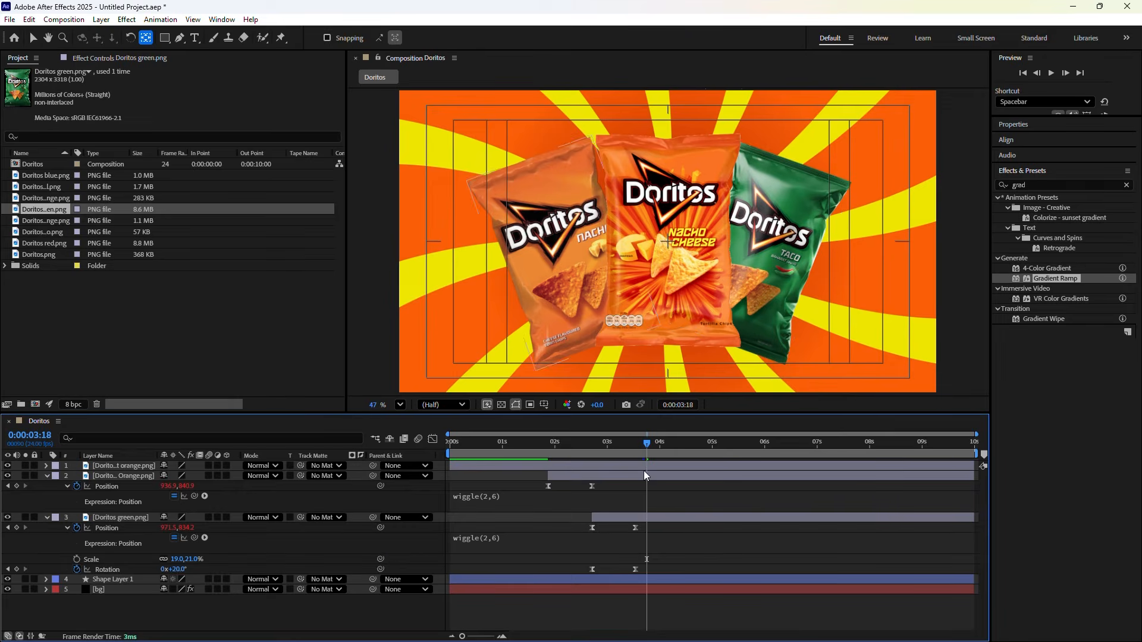
pyautogui.moveTo(644, 445); pyautogui.dragTo(419, 479)
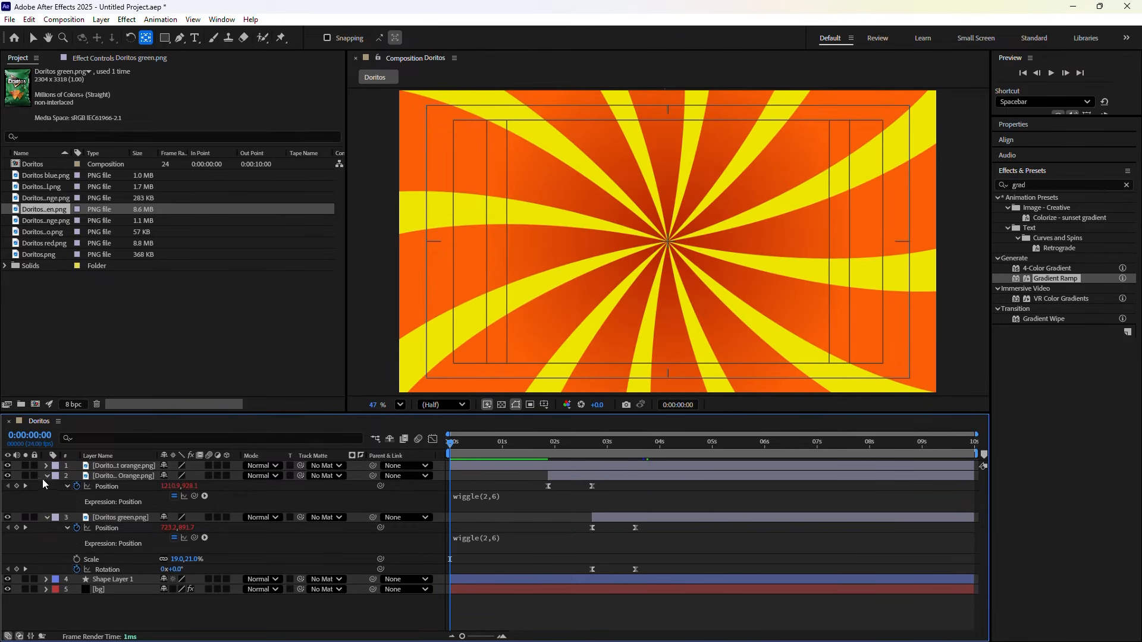
pyautogui.click(46, 476)
pyautogui.click(47, 487)
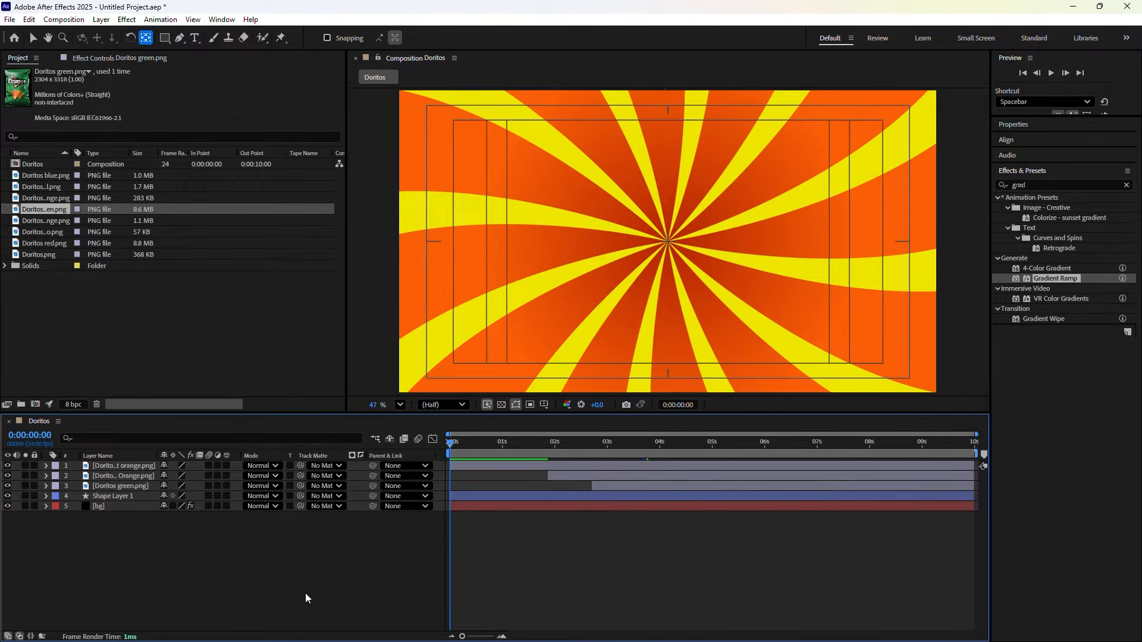
pyautogui.press('space')
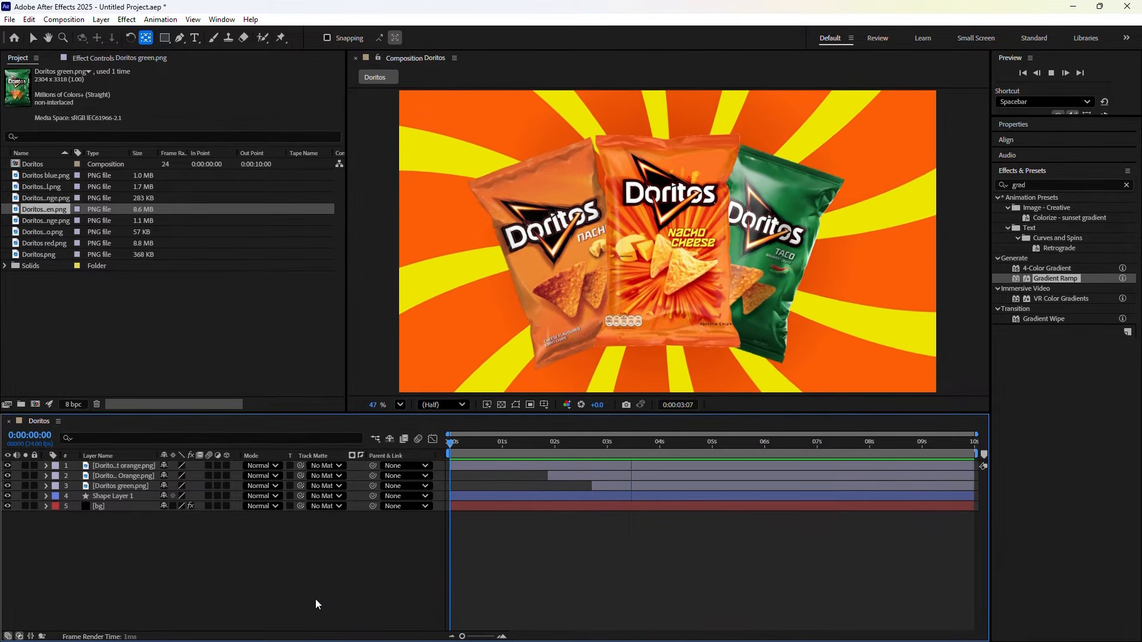
pyautogui.press('space')
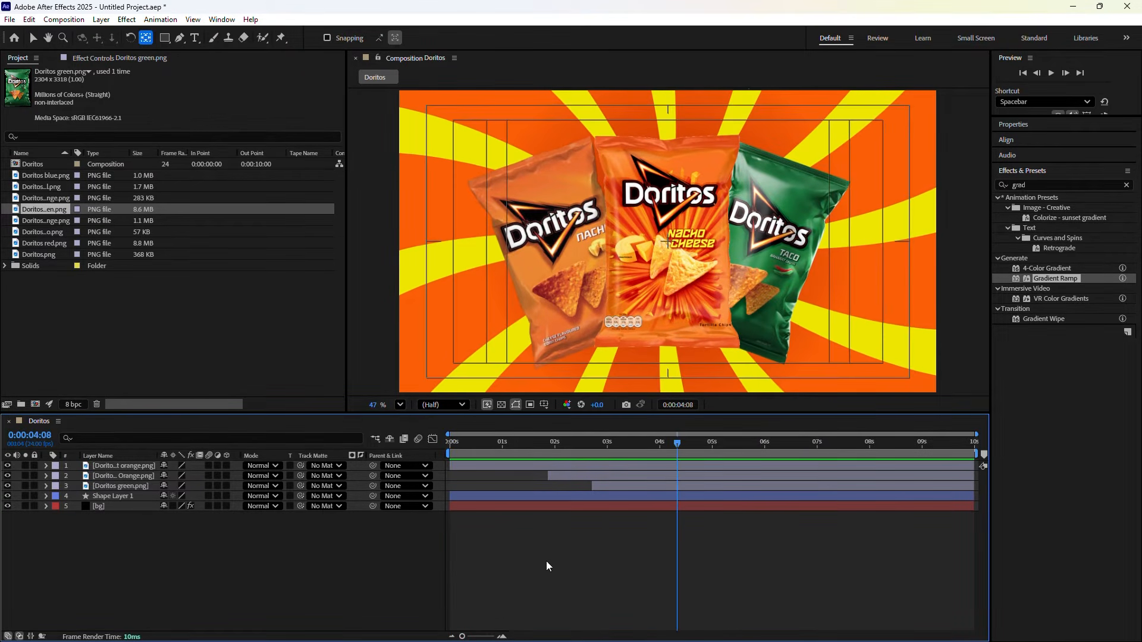
pyautogui.moveTo(676, 445); pyautogui.dragTo(655, 446)
pyautogui.click(46, 487)
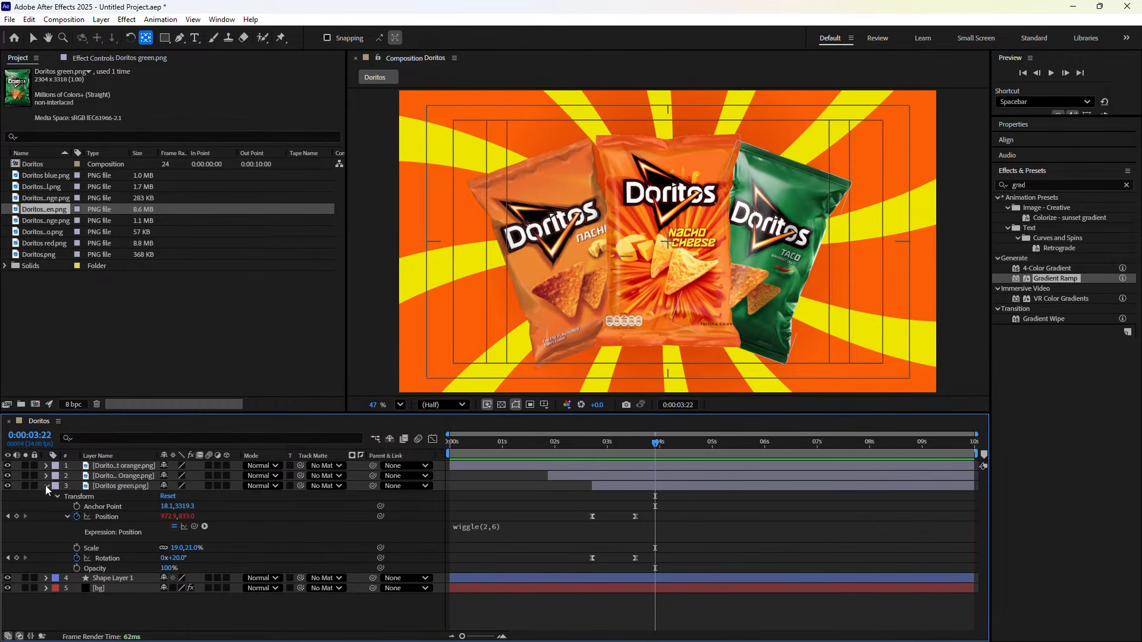
pyautogui.moveTo(646, 448); pyautogui.dragTo(638, 442)
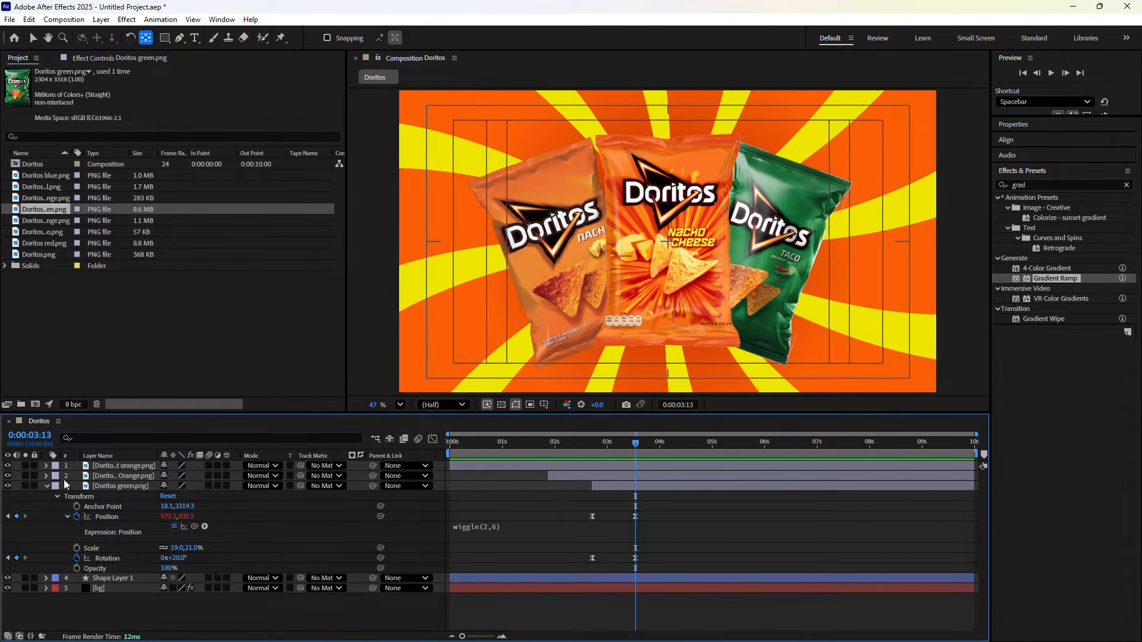
pyautogui.click(46, 476)
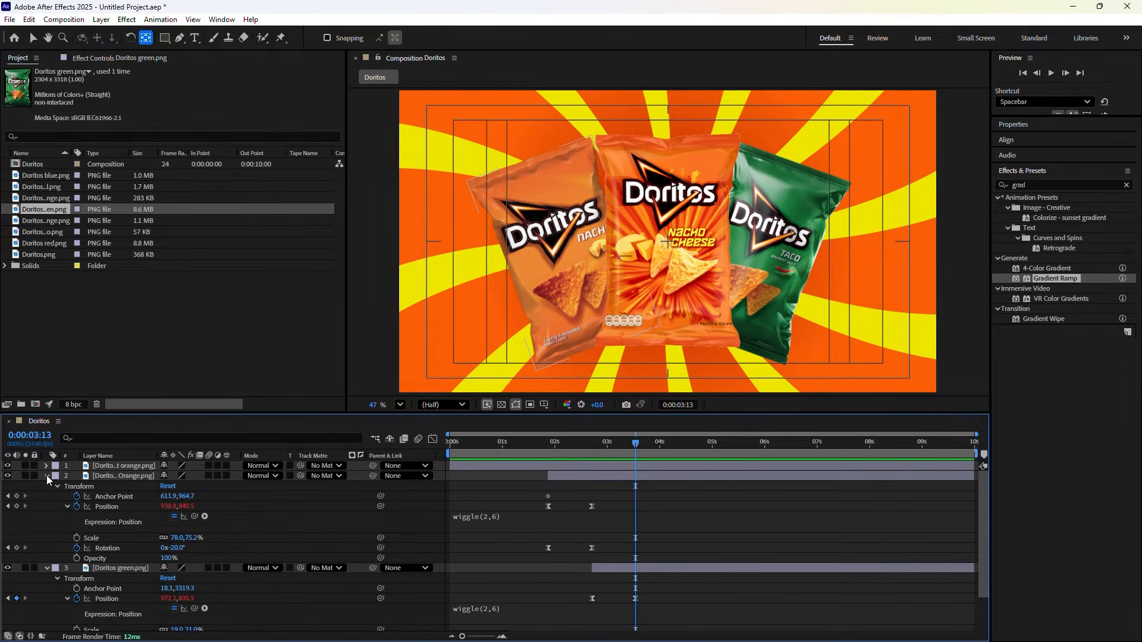
pyautogui.click(46, 476)
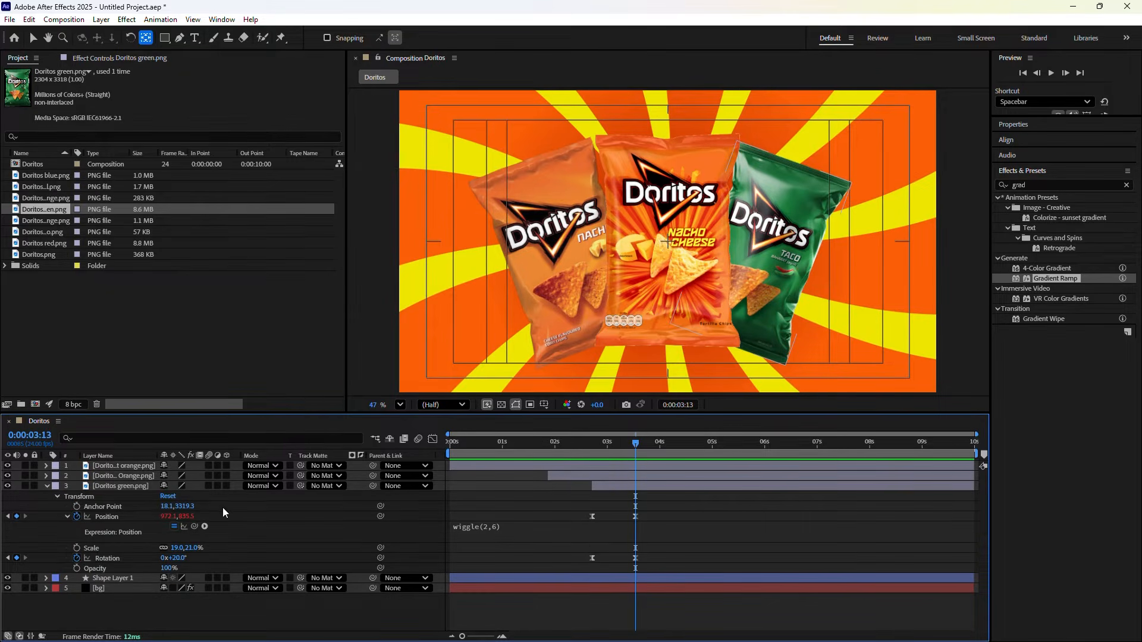
# Add Doritos.png as a new layer and keyframe its Scale at 0% at 3:13
pyautogui.click(47, 486)
pyautogui.click(44, 255)
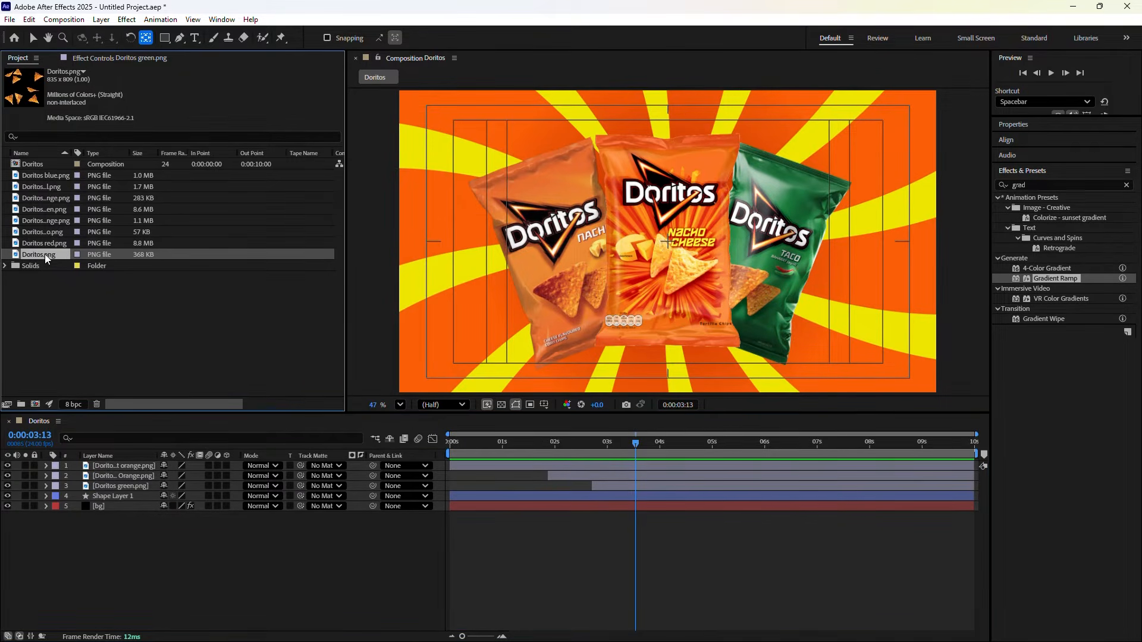
pyautogui.moveTo(22, 88); pyautogui.dragTo(131, 470)
pyautogui.press('s')
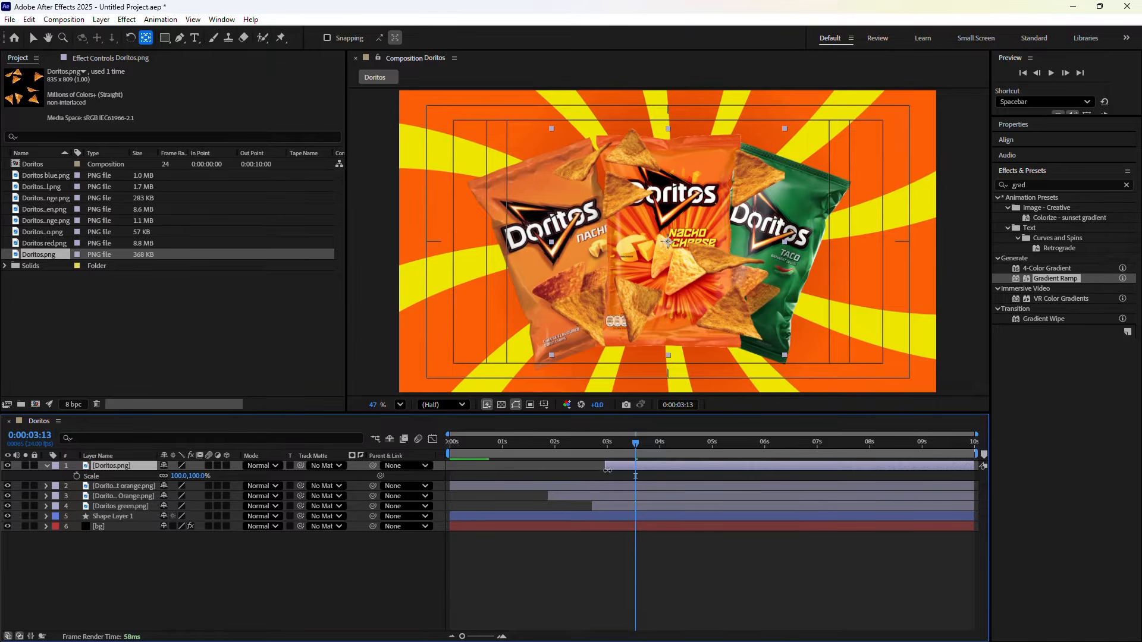
pyautogui.moveTo(179, 476); pyautogui.dragTo(114, 483)
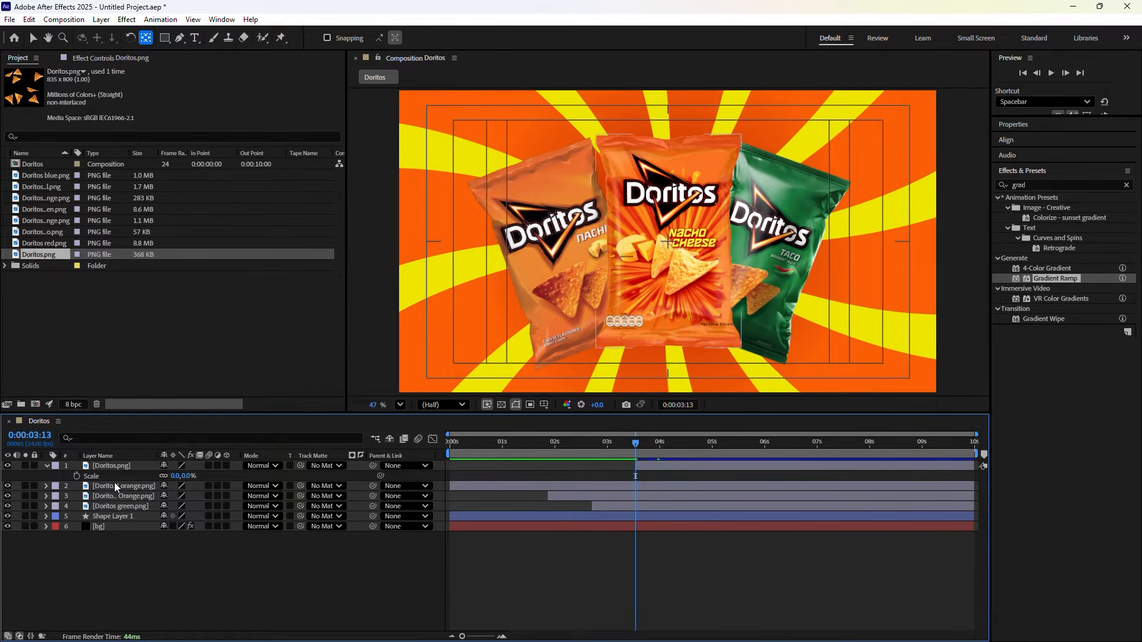
pyautogui.click(77, 476)
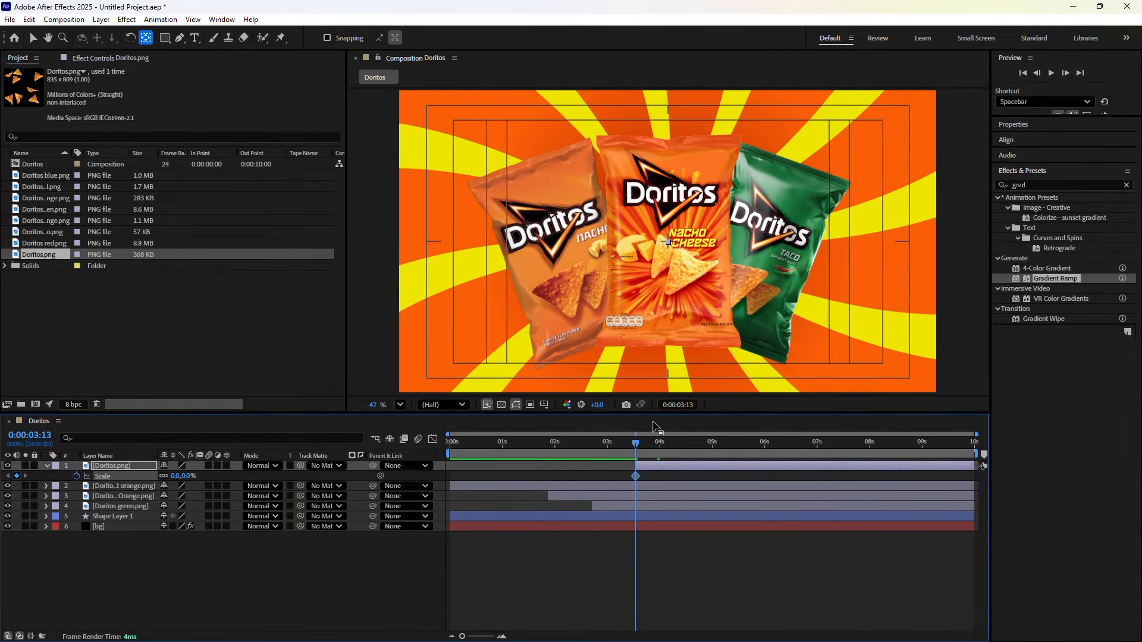
# At 3:23, set the chips layer's Scale to -171% and check the mid-animation
pyautogui.click(669, 407)
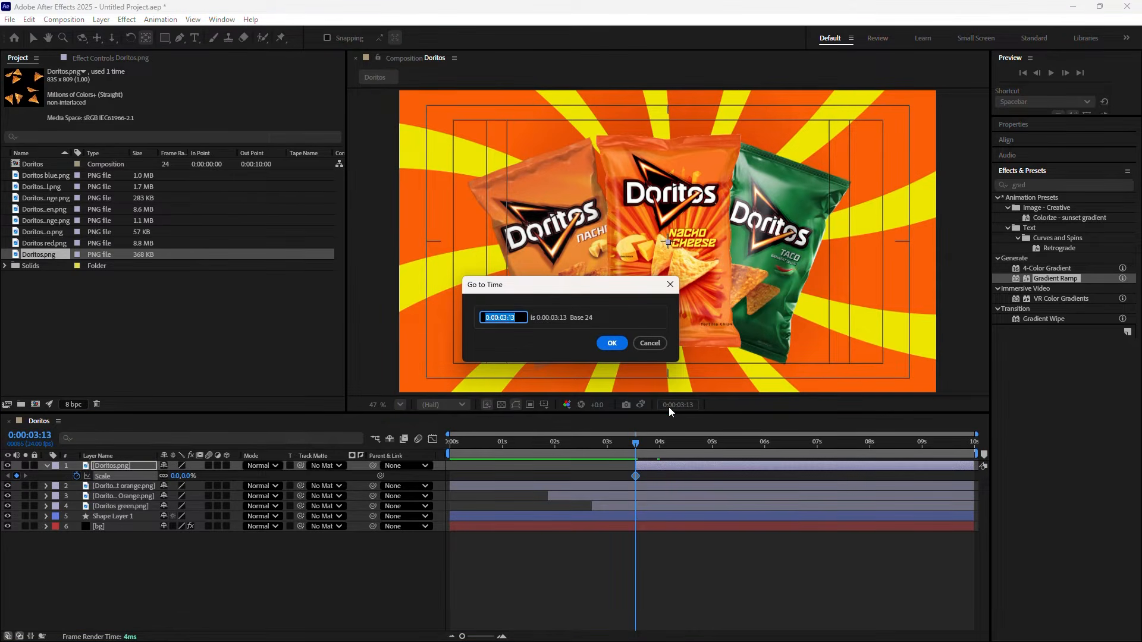
pyautogui.write('+10')
pyautogui.click(613, 343)
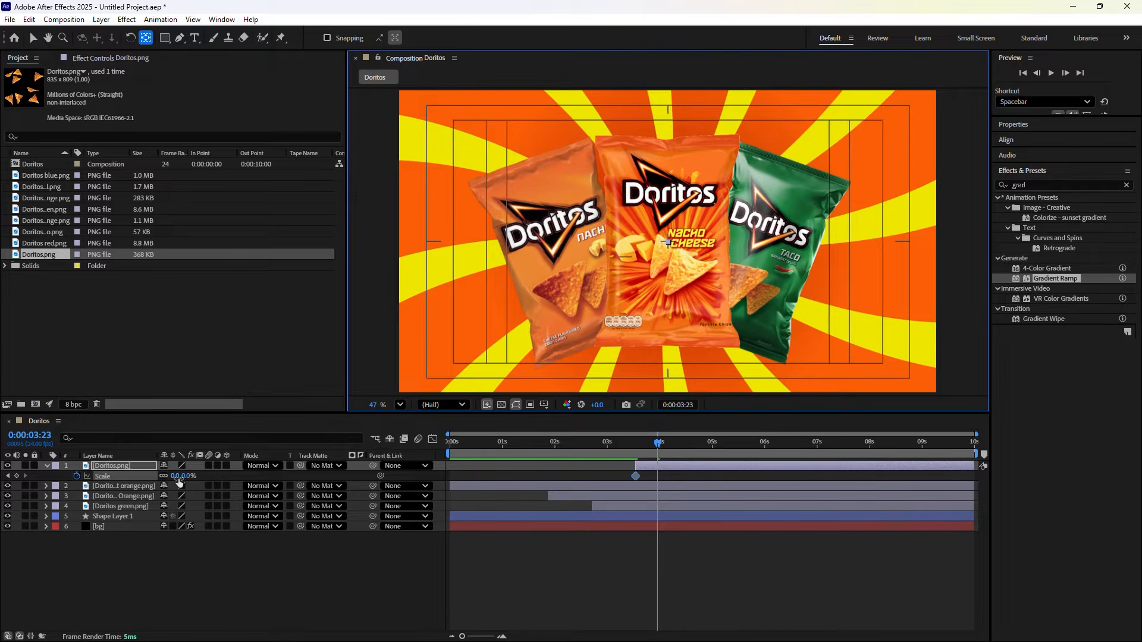
pyautogui.moveTo(175, 476); pyautogui.dragTo(68, 474)
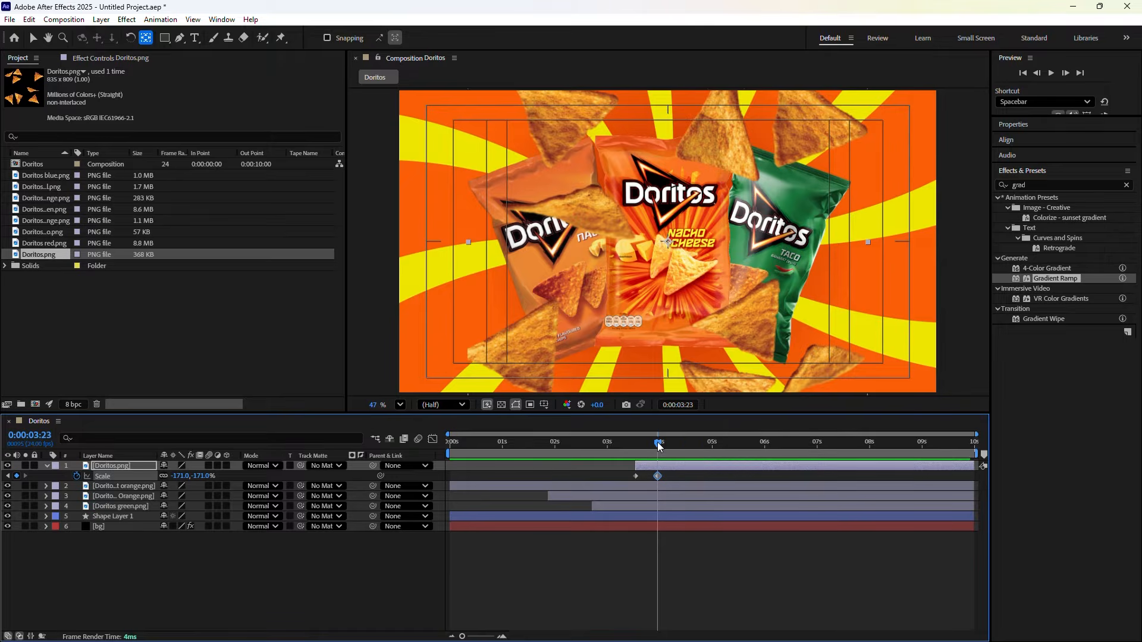
pyautogui.moveTo(658, 444); pyautogui.dragTo(636, 441)
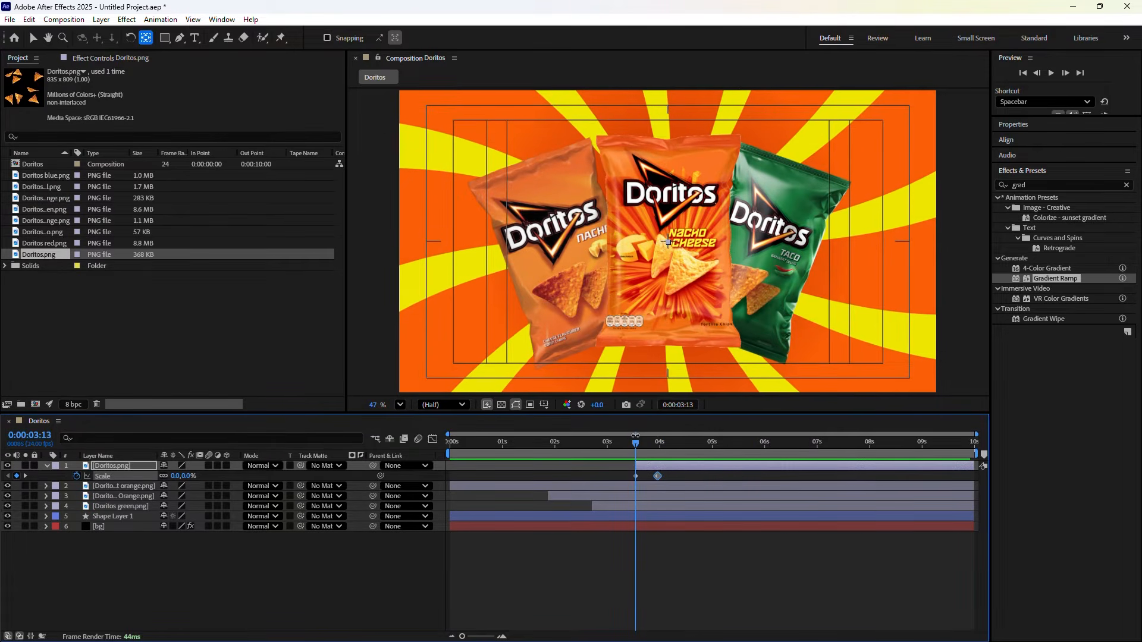
pyautogui.click(44, 466)
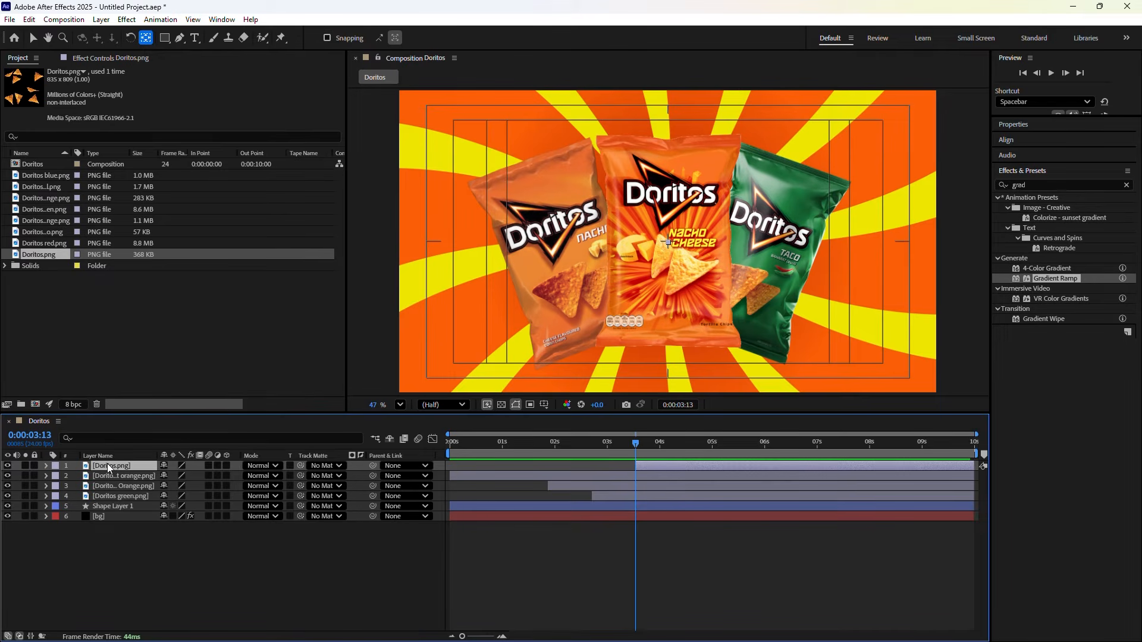
# Move the Doritos.png chips layer below the three bag layers and preview the result
pyautogui.moveTo(109, 465); pyautogui.dragTo(102, 498)
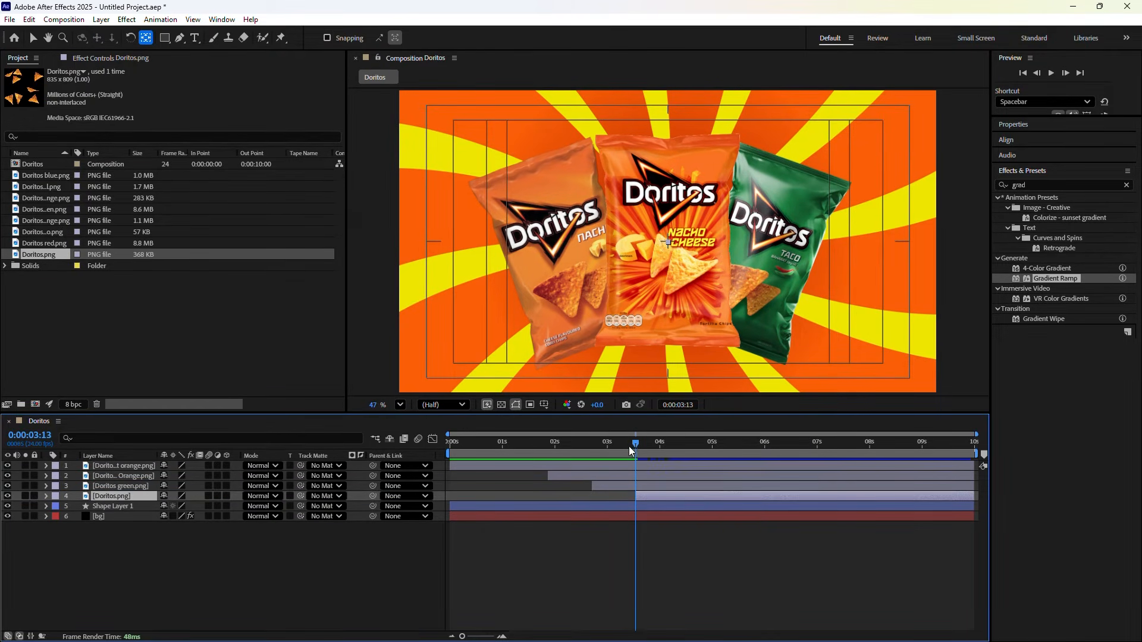
pyautogui.moveTo(630, 446); pyautogui.dragTo(451, 455)
pyautogui.press('h')
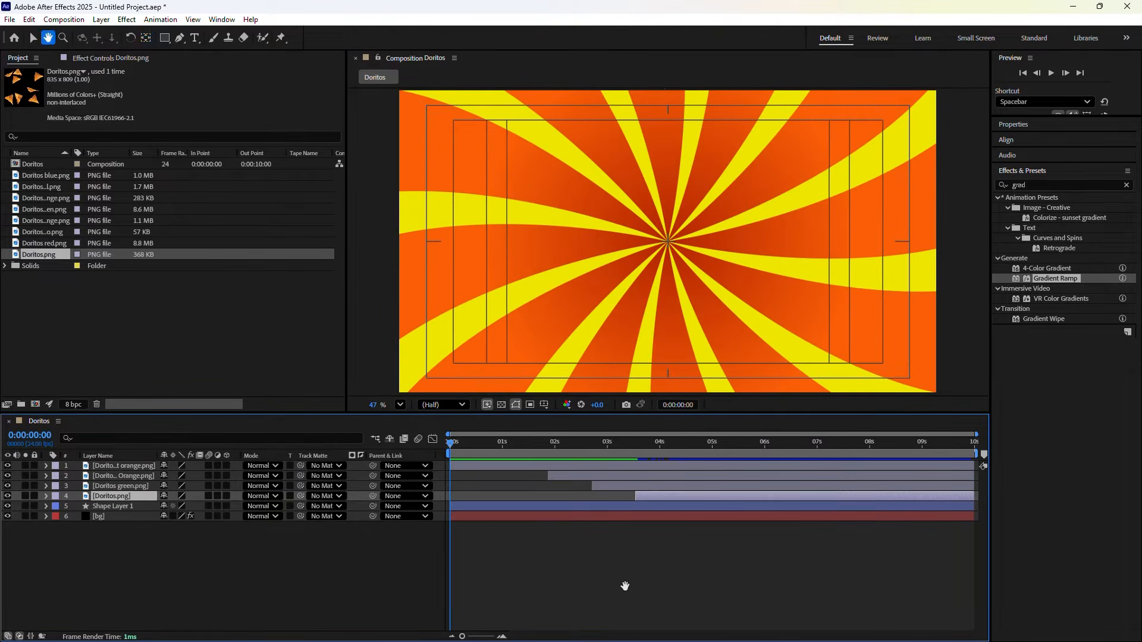
pyautogui.press('space')
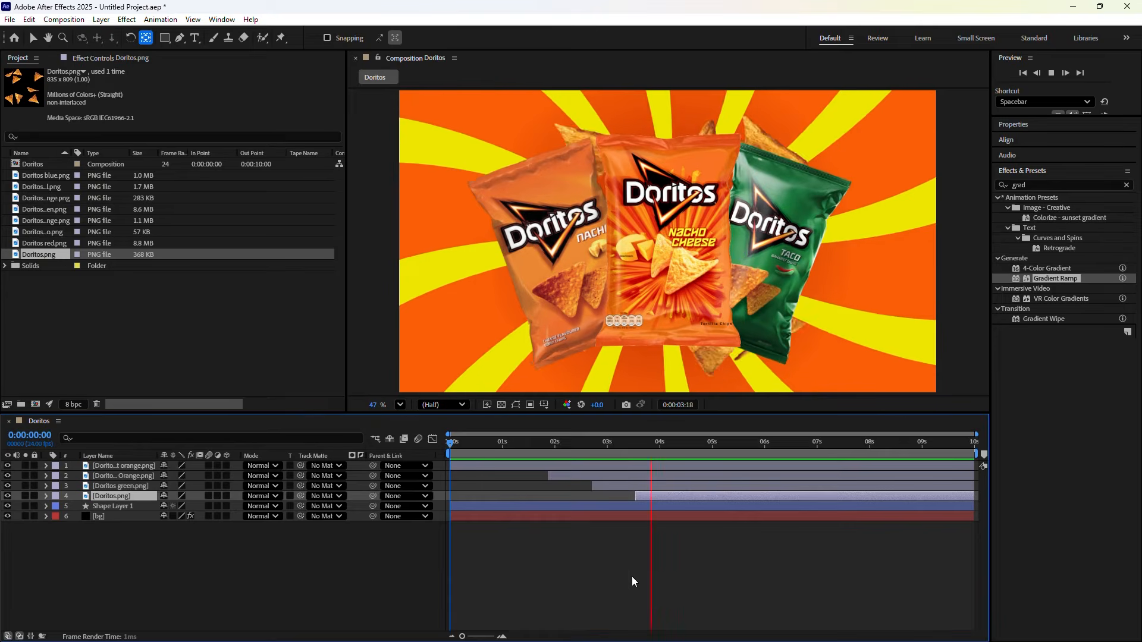
pyautogui.press('space')
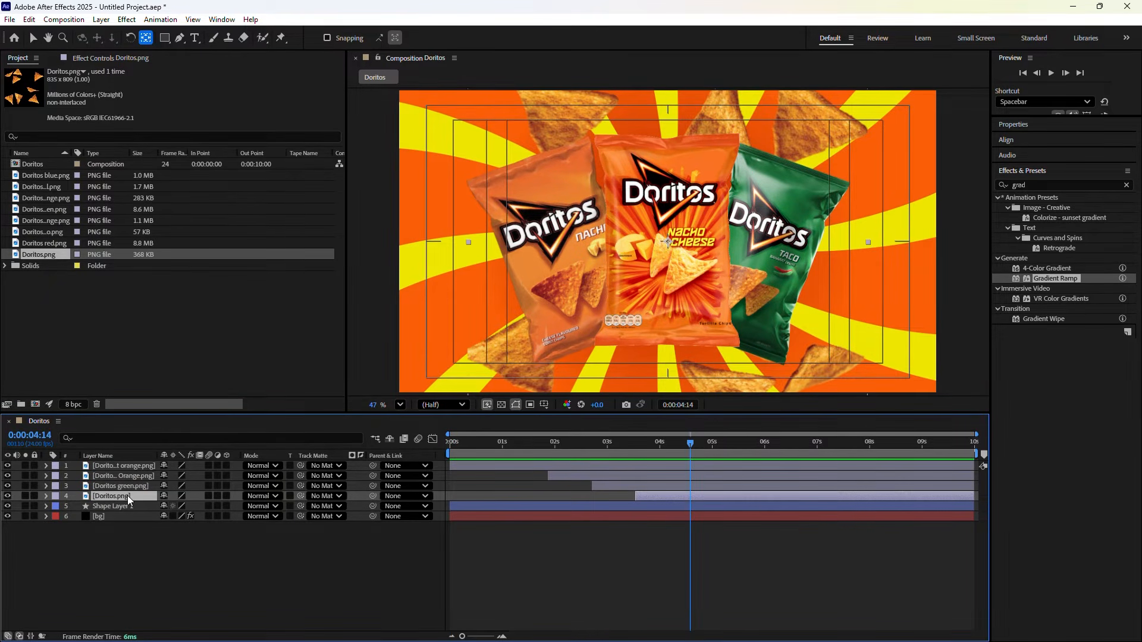
pyautogui.press('p')
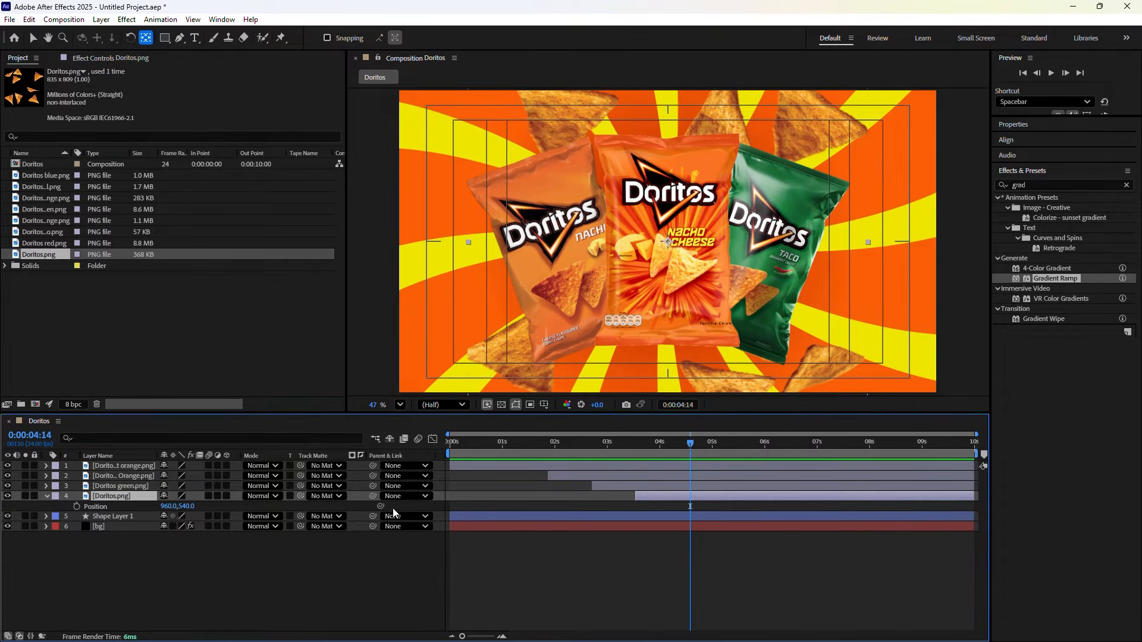
# Paste the wiggle(2,6) expression onto the chips layer's Position
pyautogui.hotkey('alt', 'shift', '=')
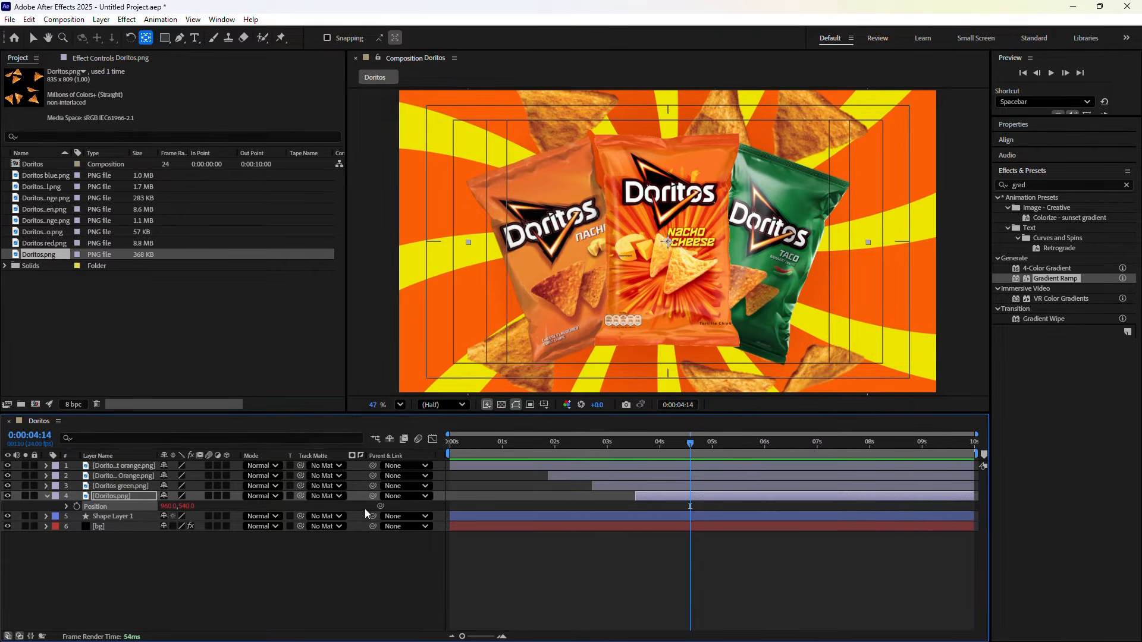
pyautogui.click(66, 506)
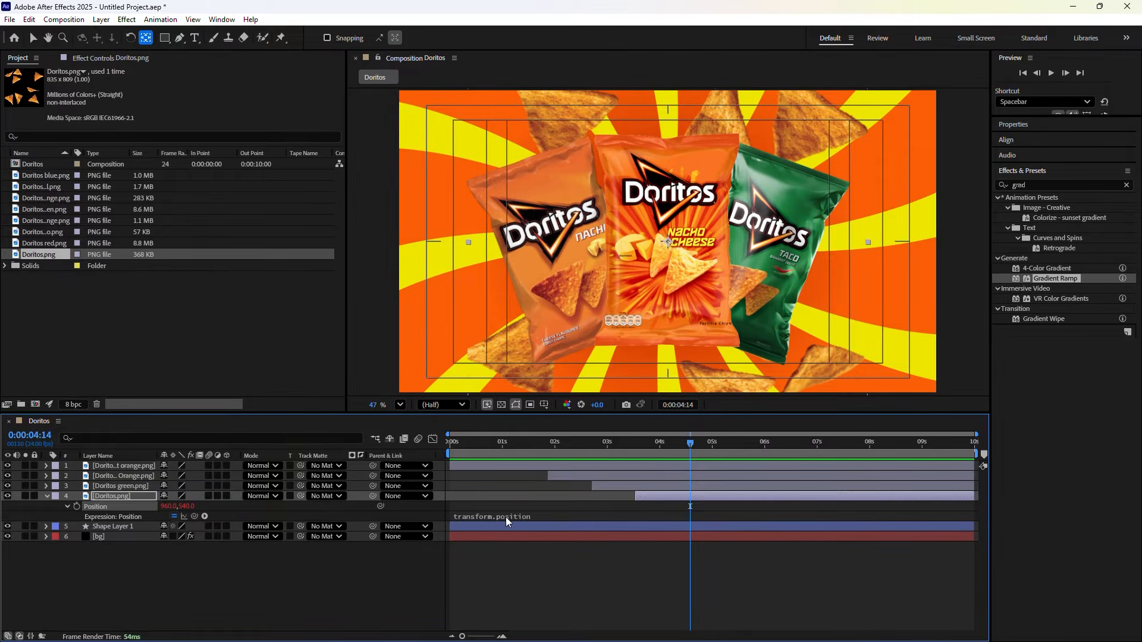
pyautogui.click(506, 517)
pyautogui.write('wiggle(2,6)')
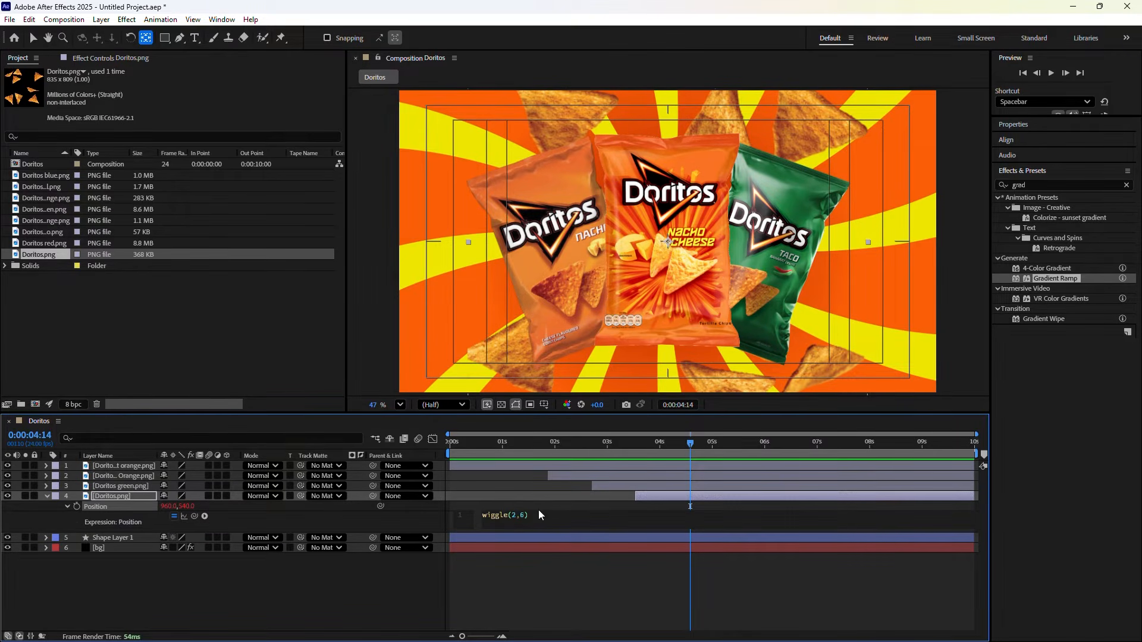
pyautogui.click(592, 591)
pyautogui.moveTo(677, 445); pyautogui.dragTo(635, 459)
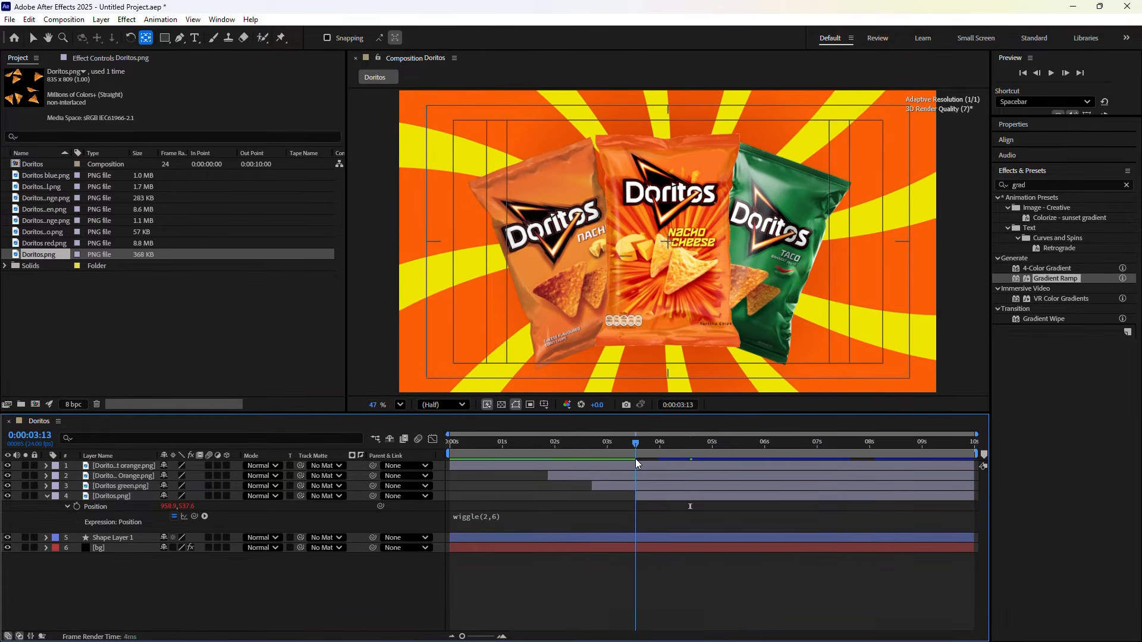
# Give the chips layer a time*-3 Rotation expression and preview from the start
pyautogui.click(101, 496)
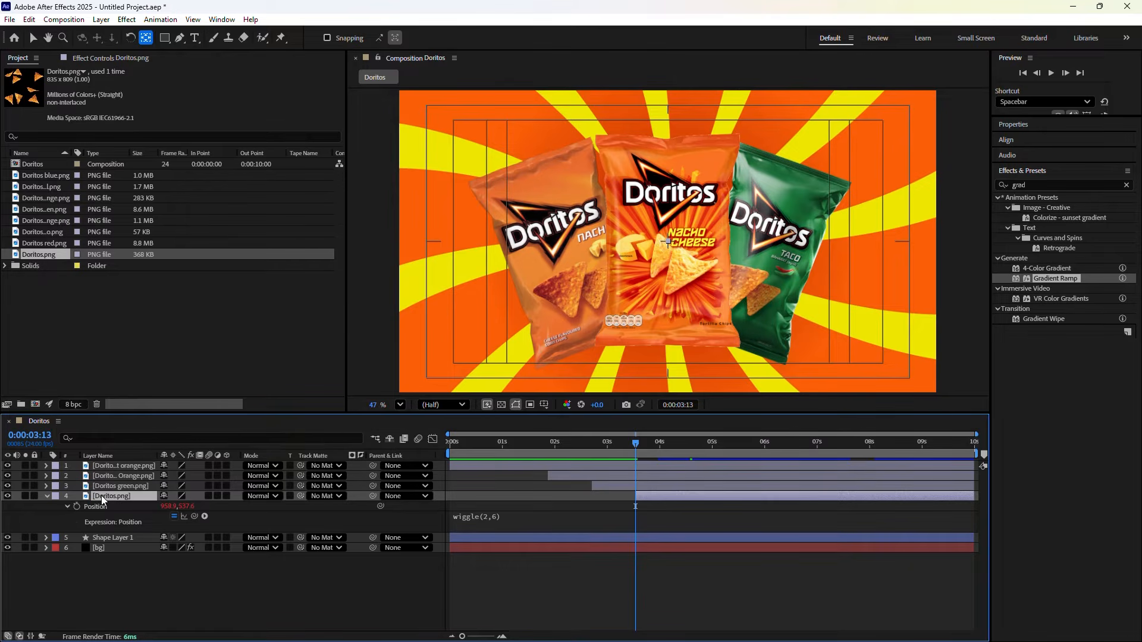
pyautogui.hotkey('shift', 'r')
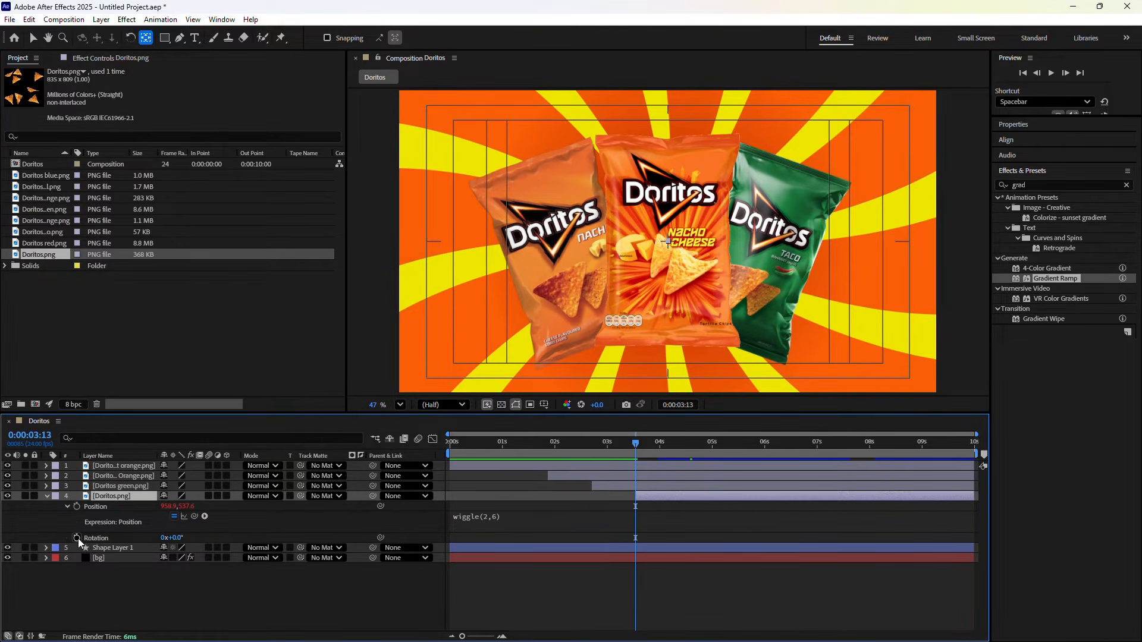
pyautogui.click(377, 538)
pyautogui.hotkey('alt', 'shift', '=')
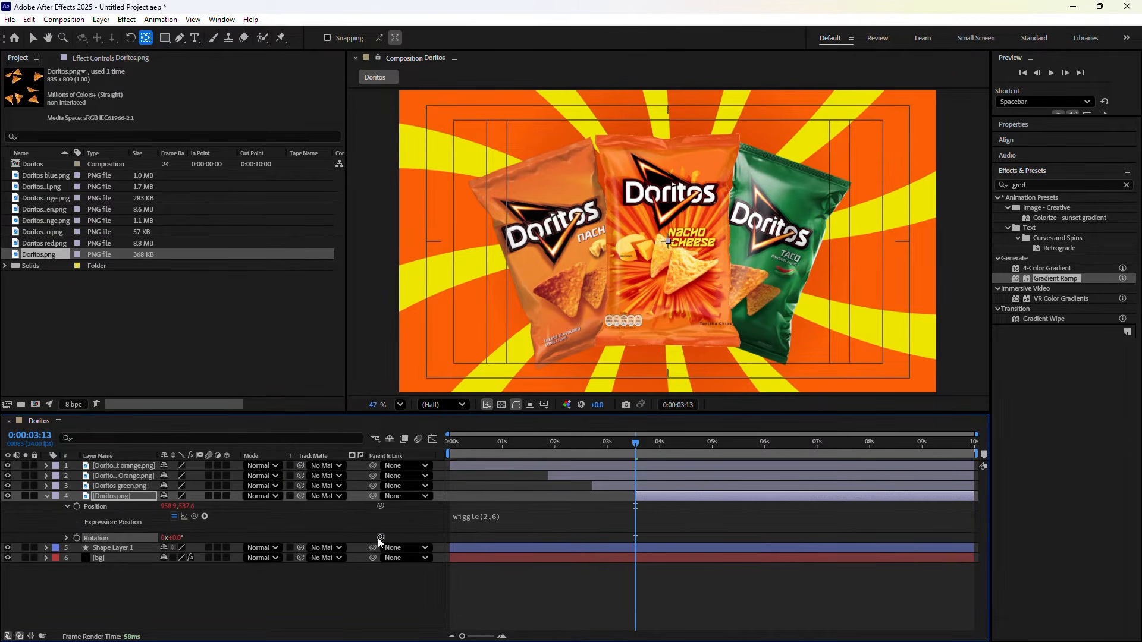
pyautogui.click(454, 536)
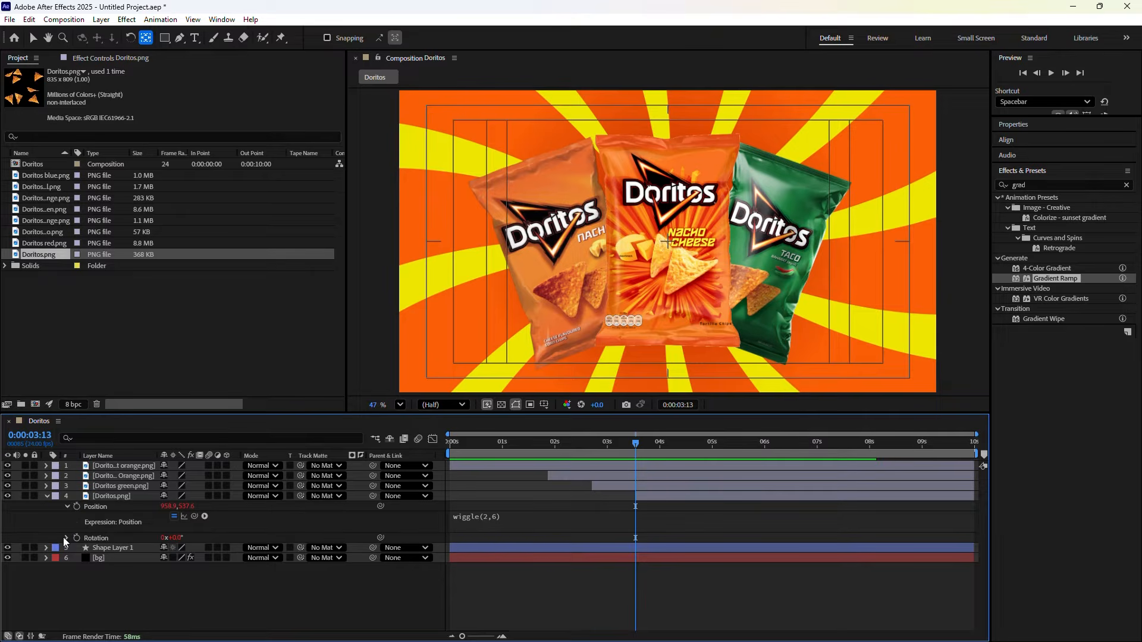
pyautogui.click(66, 538)
pyautogui.click(455, 549)
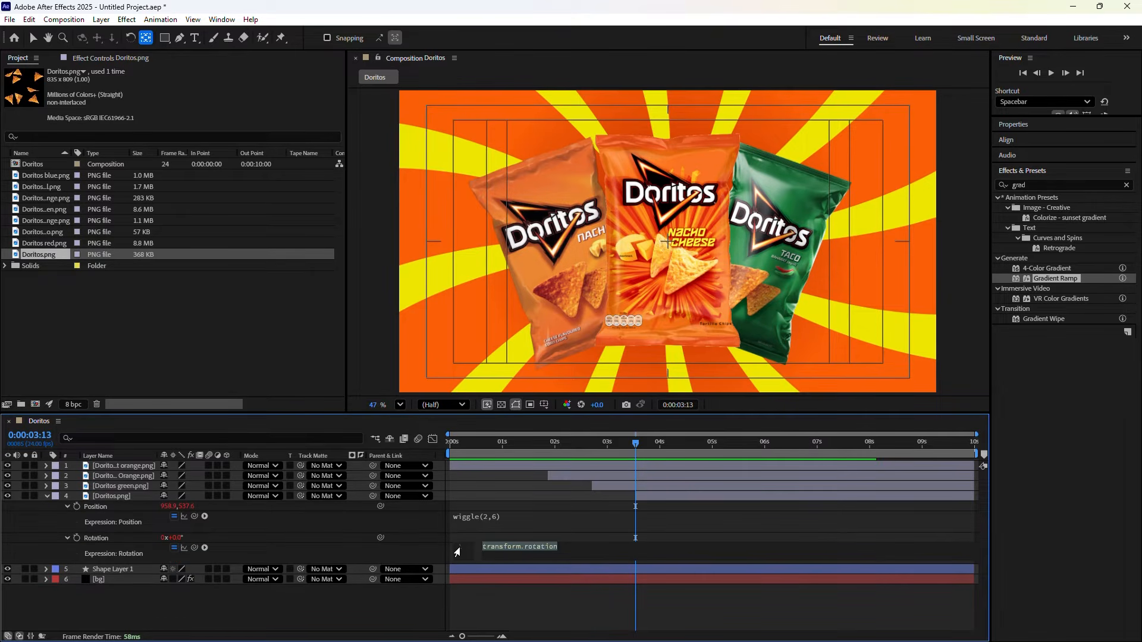
pyautogui.write('time')
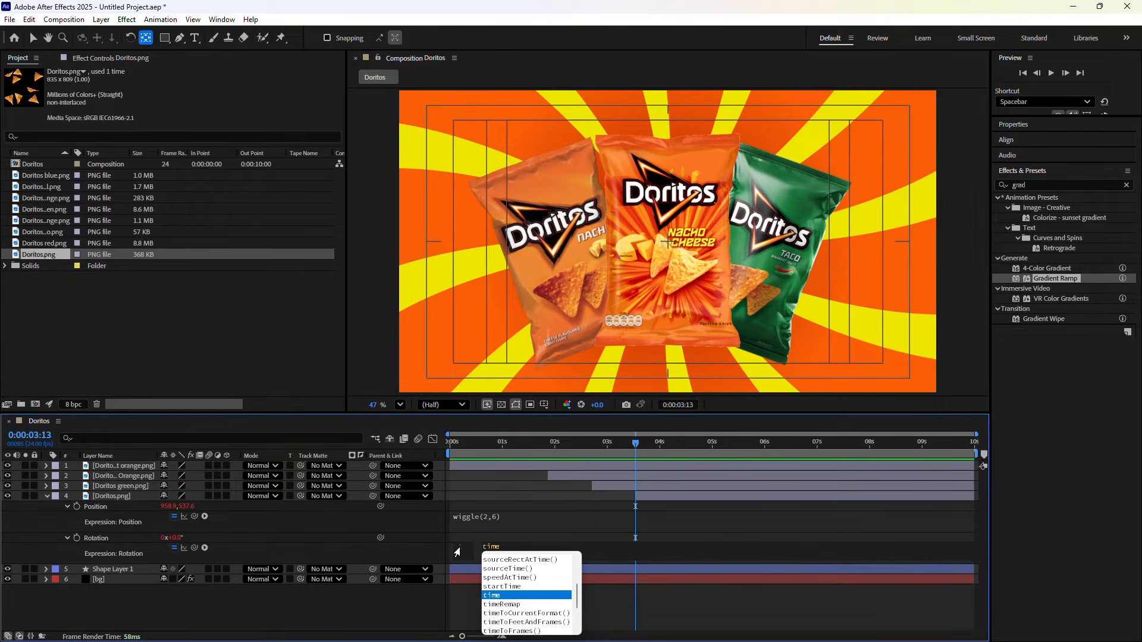
pyautogui.write('*')
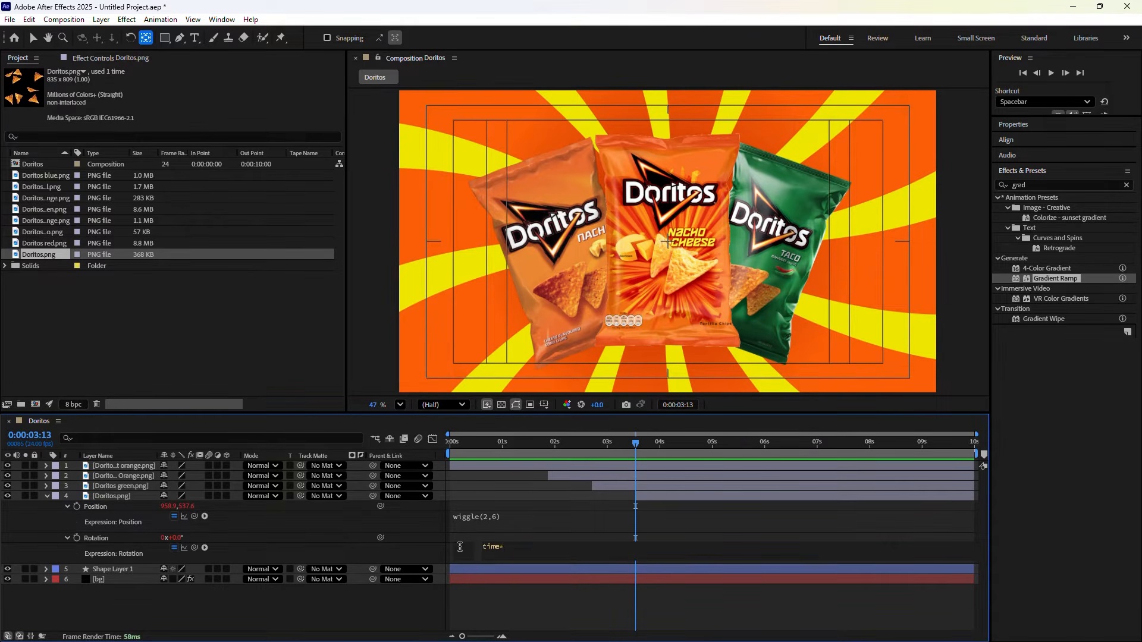
pyautogui.write('-3')
pyautogui.click(359, 550)
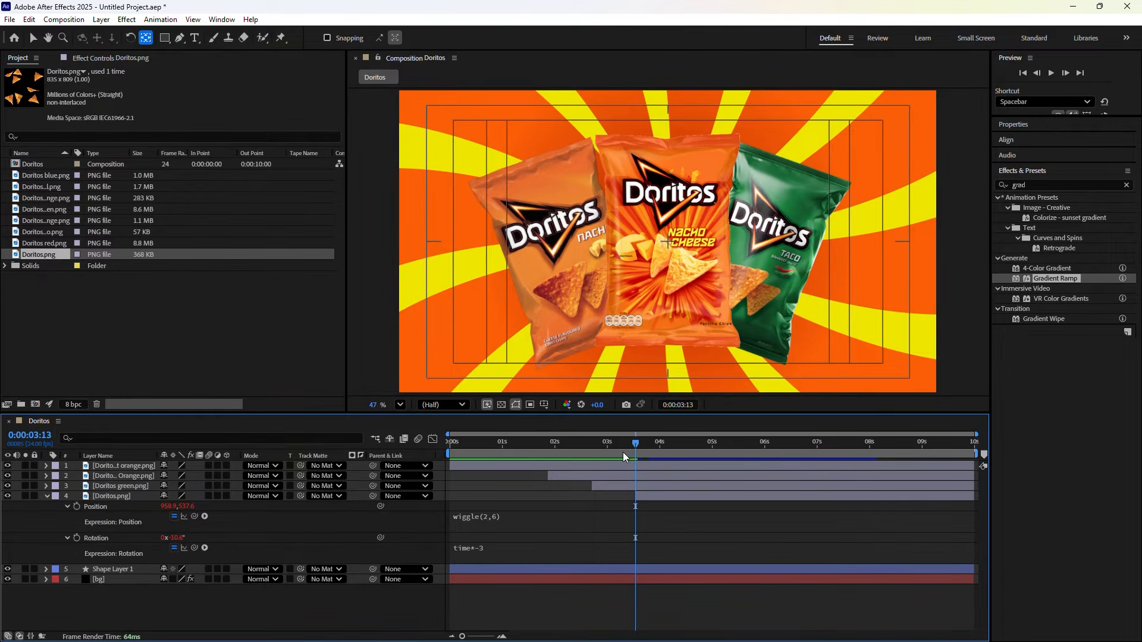
pyautogui.moveTo(623, 452); pyautogui.dragTo(450, 459)
pyautogui.press('space')
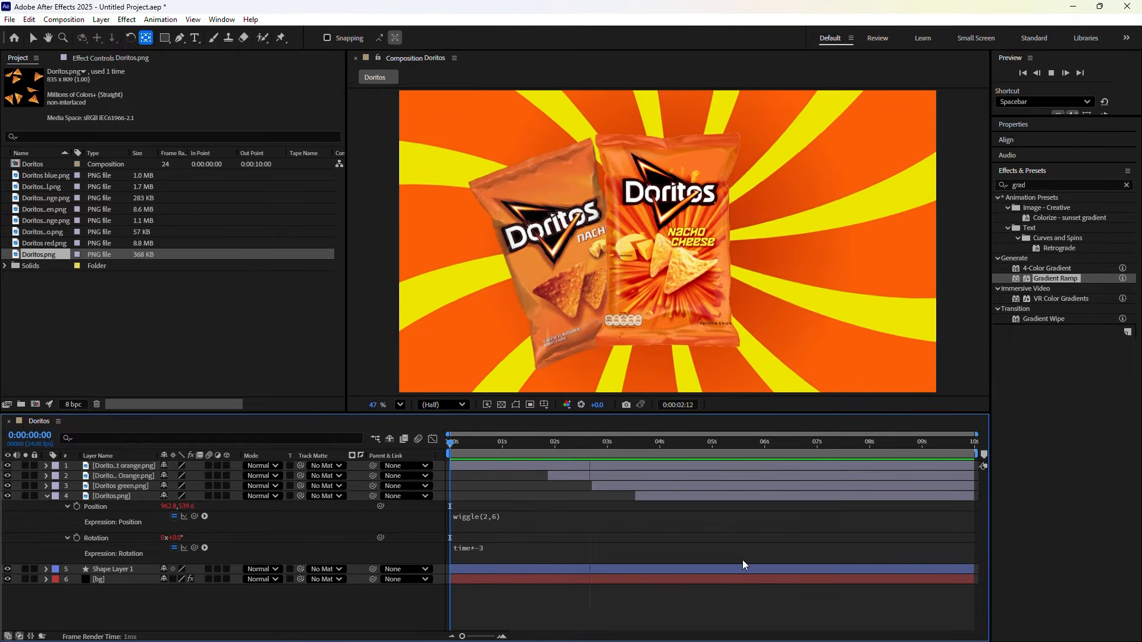
# Add Doritos blue.png to the composition and reveal its Scale, Rotation and Position
pyautogui.click(44, 176)
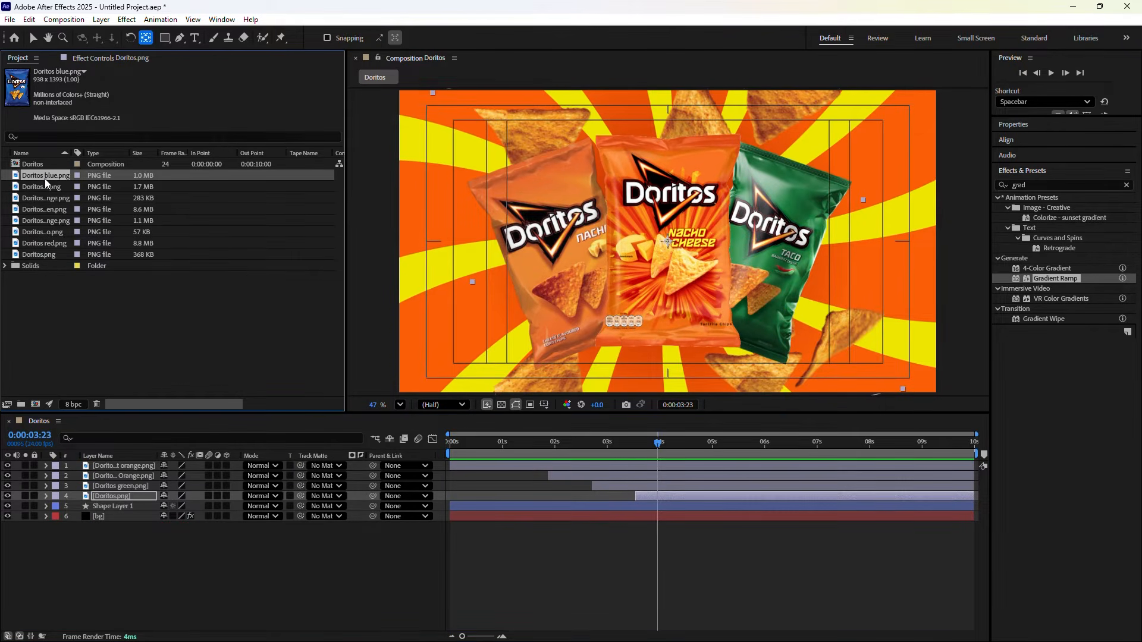
pyautogui.click(41, 242)
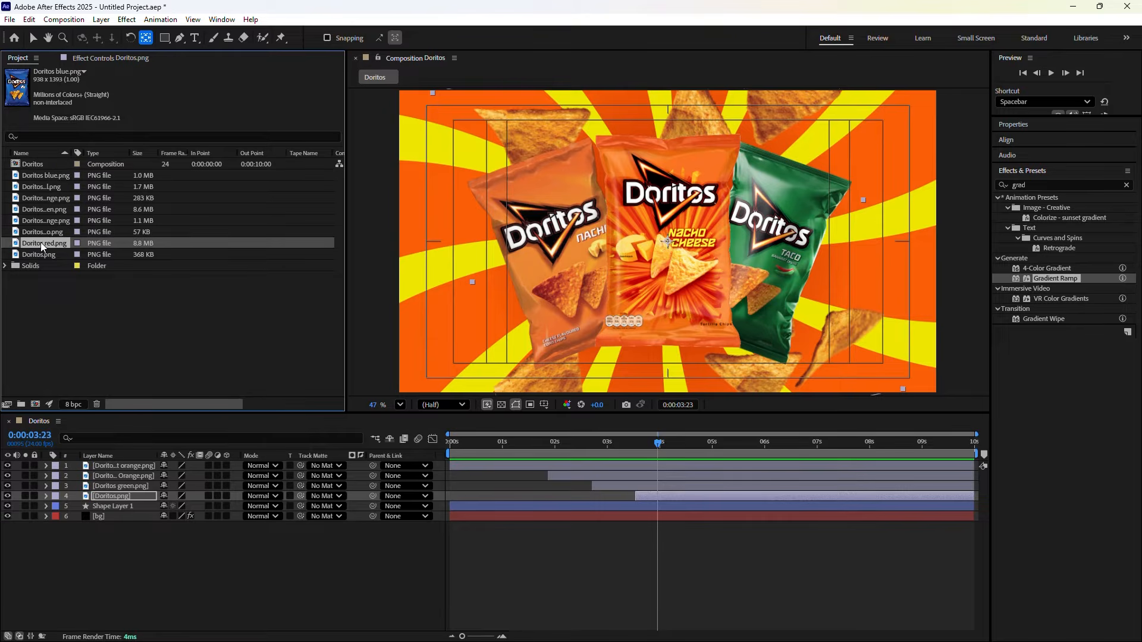
pyautogui.click(41, 176)
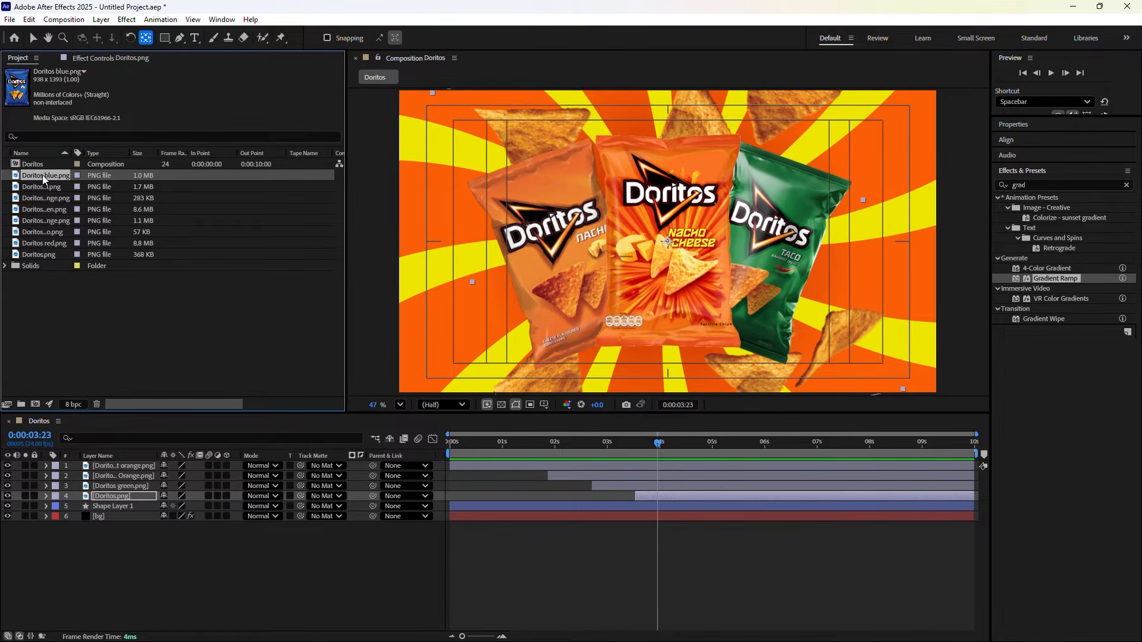
pyautogui.moveTo(42, 175); pyautogui.dragTo(48, 461)
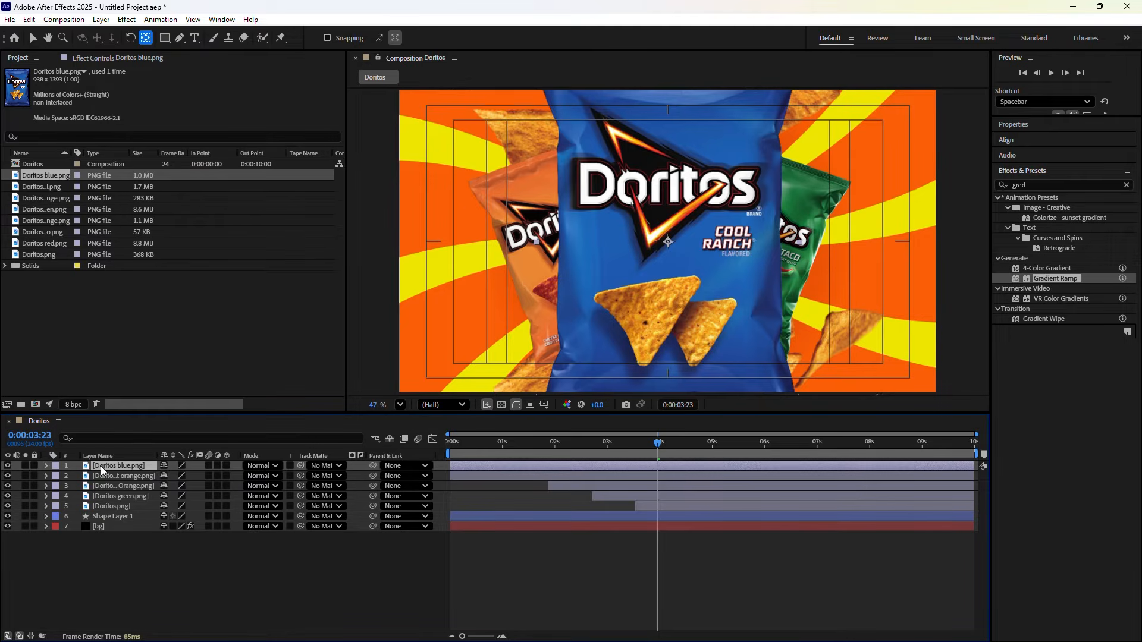
pyautogui.press('s')
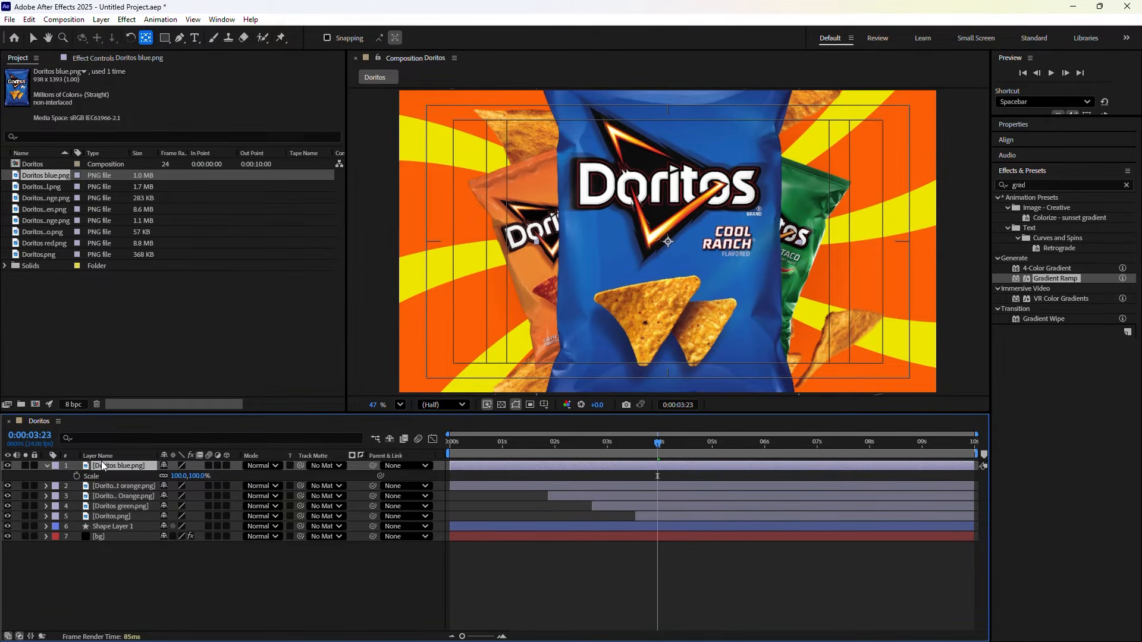
pyautogui.hotkey('shift', 'r')
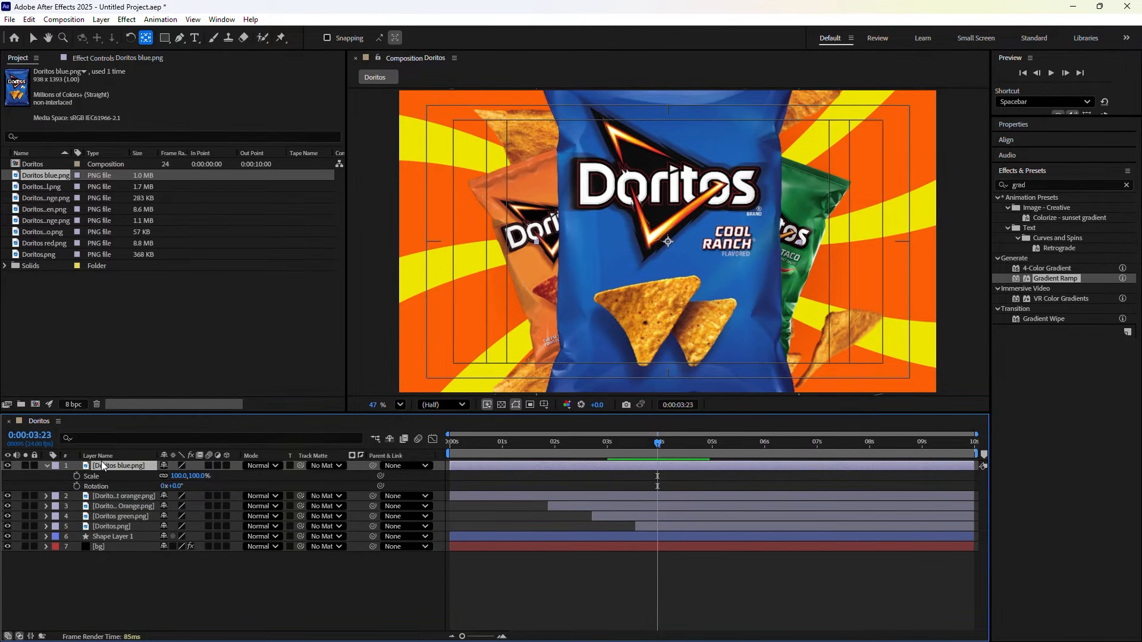
pyautogui.hotkey('shift', 'p')
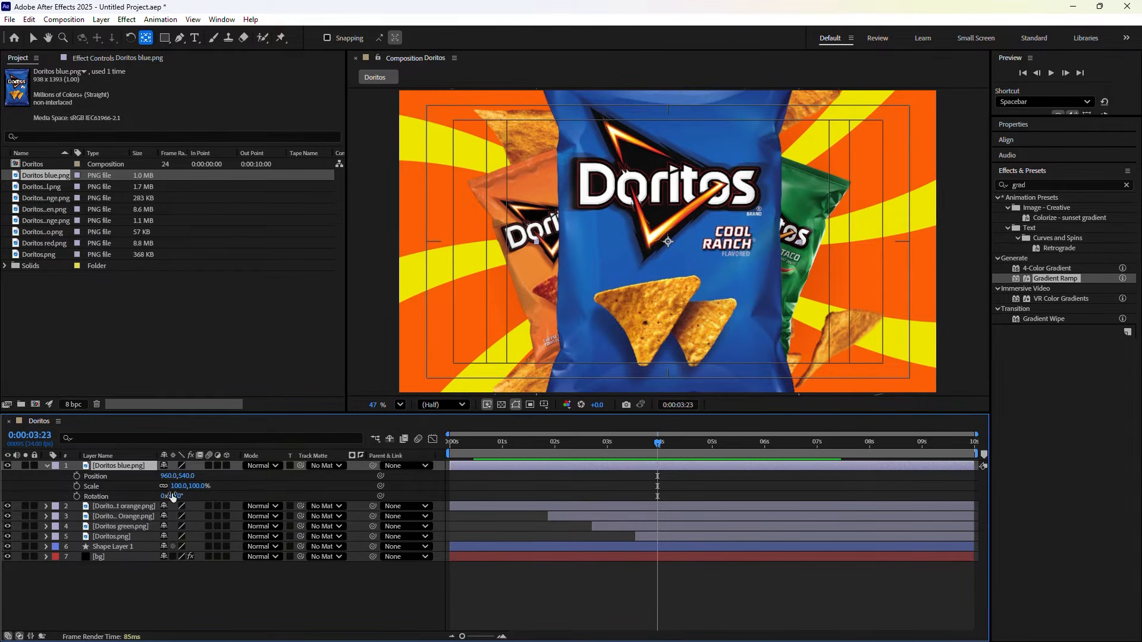
# Set the blue bag to 51% scale, -20° rotation and position 588,581
pyautogui.moveTo(176, 486); pyautogui.dragTo(2, 485)
pyautogui.click(96, 473)
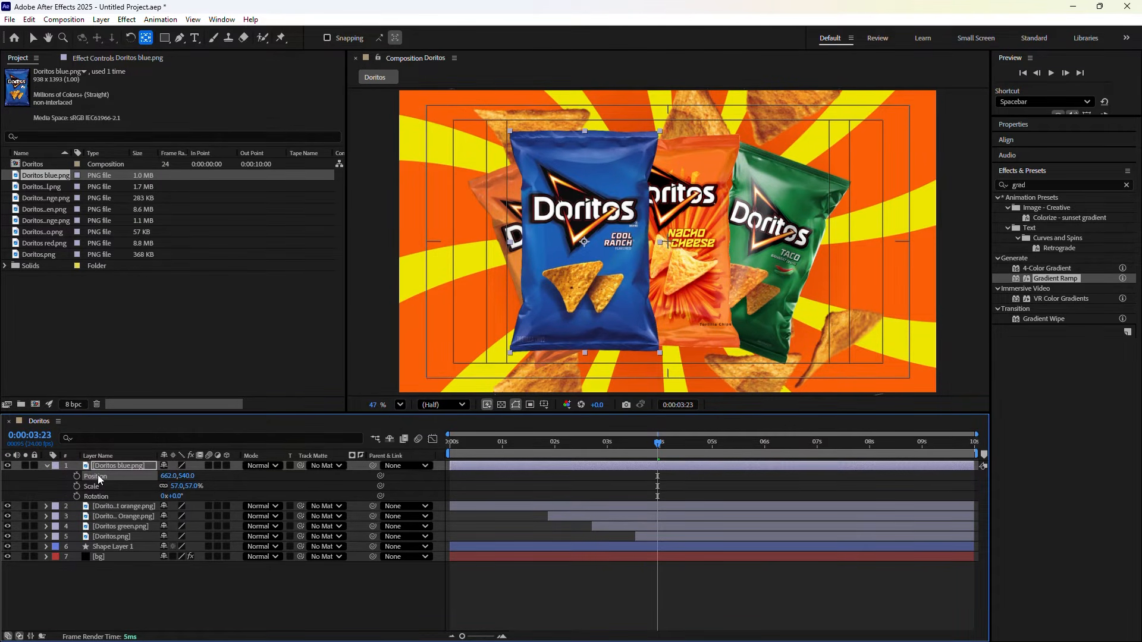
pyautogui.moveTo(166, 476); pyautogui.dragTo(144, 476)
pyautogui.click(178, 495)
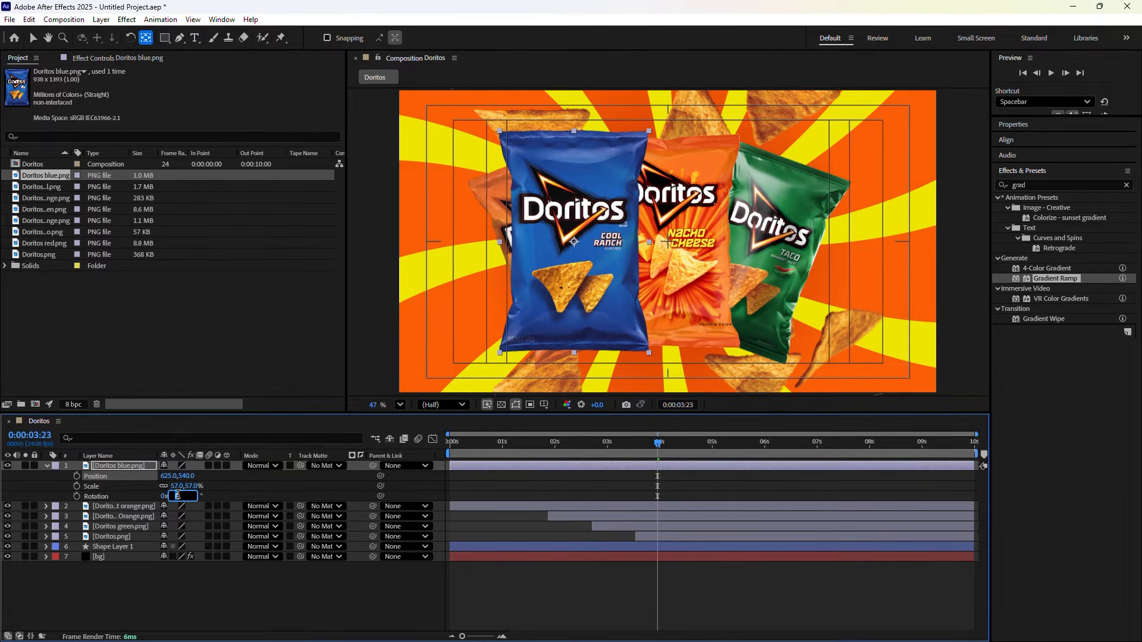
pyautogui.write('-20')
pyautogui.press('Return')
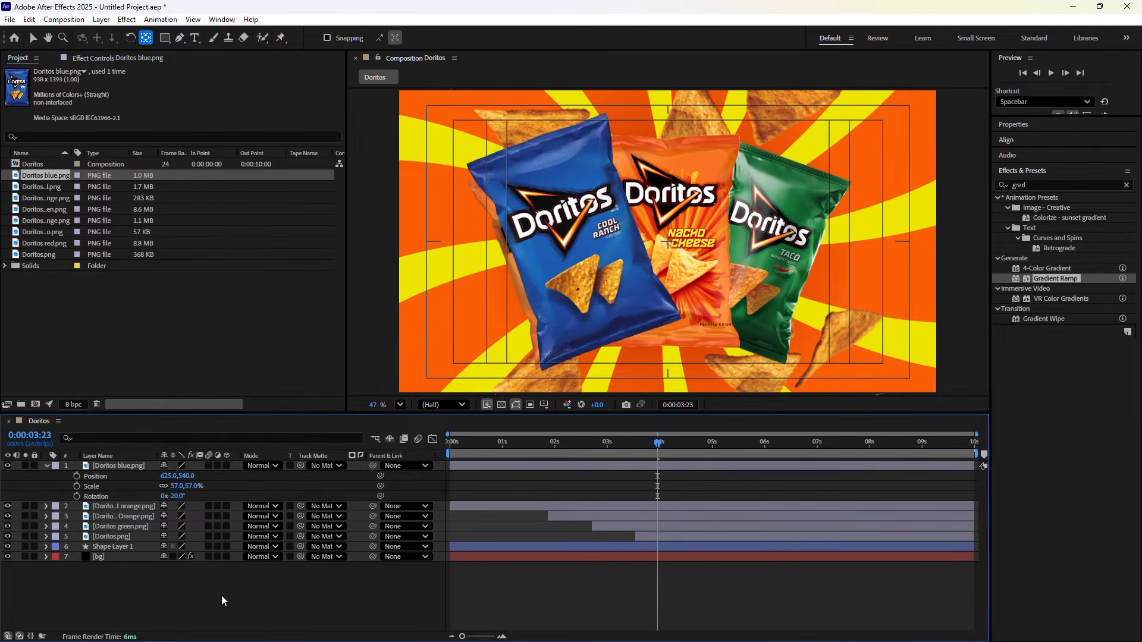
pyautogui.moveTo(168, 476)
pyautogui.mouseDown()
pyautogui.moveTo(151, 478)
pyautogui.moveTo(177, 498)
pyautogui.moveTo(202, 478)
pyautogui.moveTo(176, 486)
pyautogui.moveTo(184, 494)
pyautogui.moveTo(169, 477)
pyautogui.mouseUp()
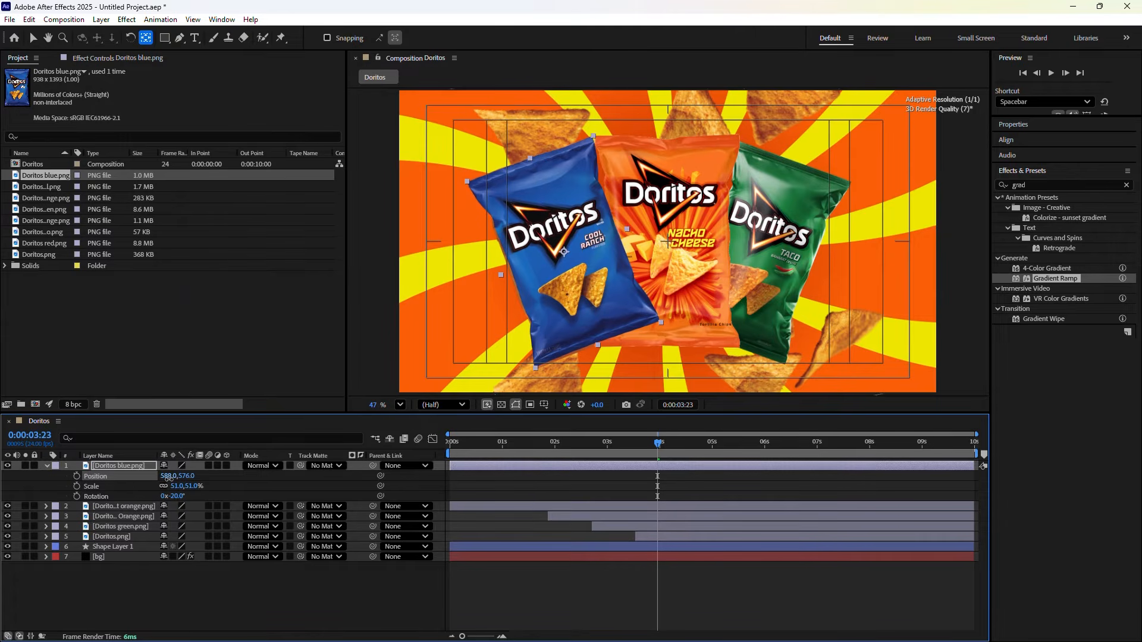
pyautogui.moveTo(188, 477); pyautogui.dragTo(181, 485)
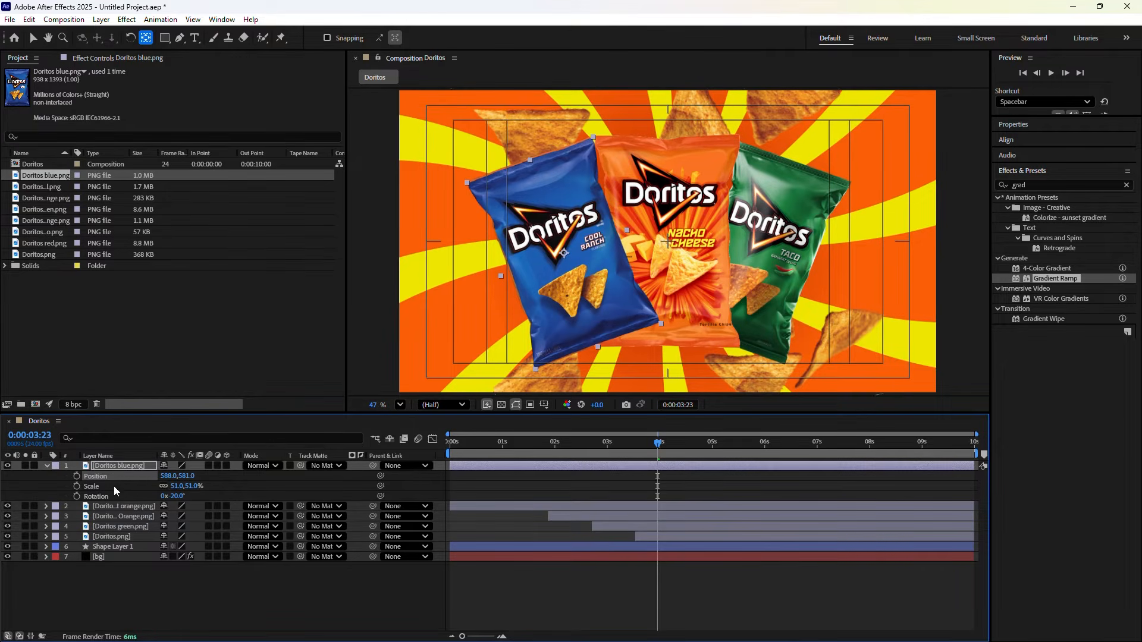
# Add a wiggle(2,6) expression to the blue bag's Position
pyautogui.click(77, 475)
pyautogui.click(65, 476)
pyautogui.click(528, 484)
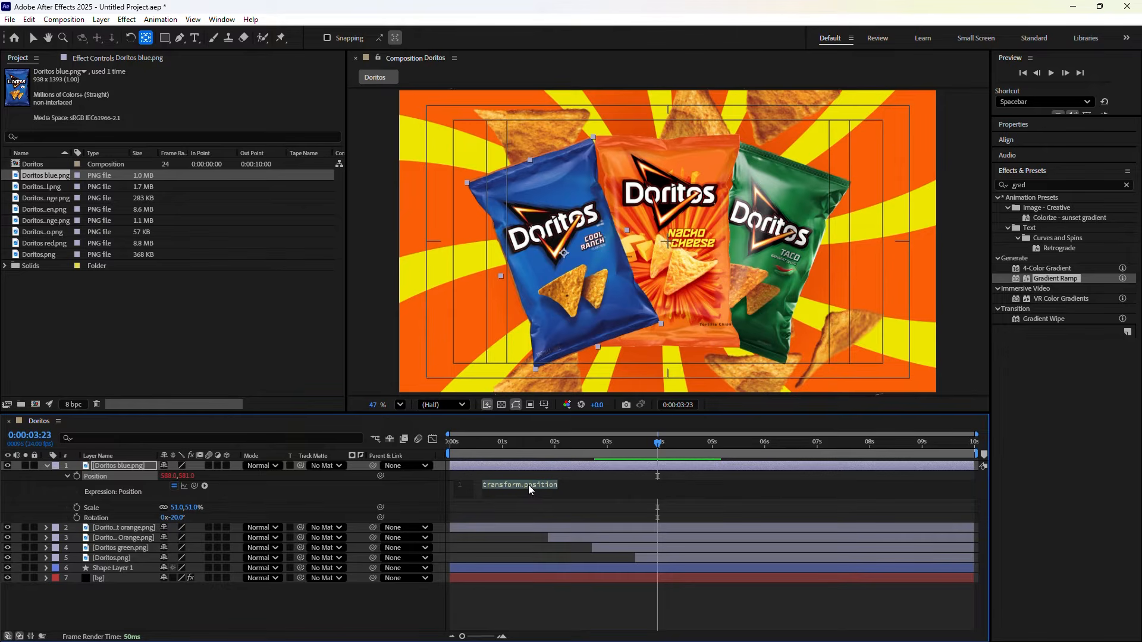
pyautogui.write('wiggle(2,6')
pyautogui.click(329, 484)
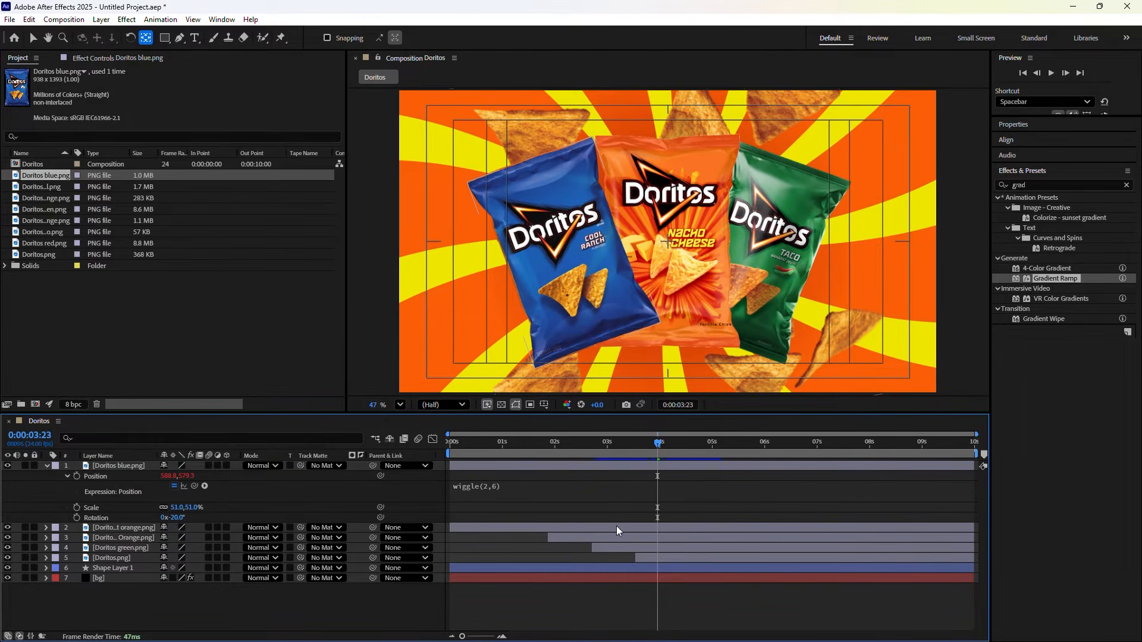
# Trim the blue bag to start at 3:23, hide it, and select the Doritos Orange layer
pyautogui.moveTo(474, 466); pyautogui.dragTo(657, 472)
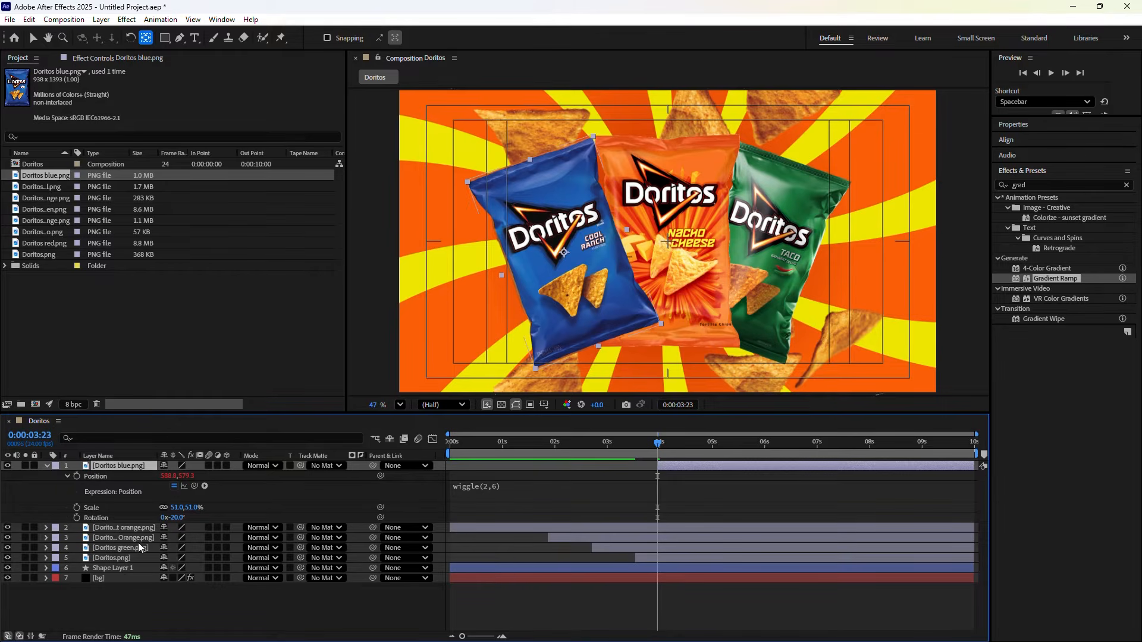
pyautogui.click(9, 467)
pyautogui.click(113, 534)
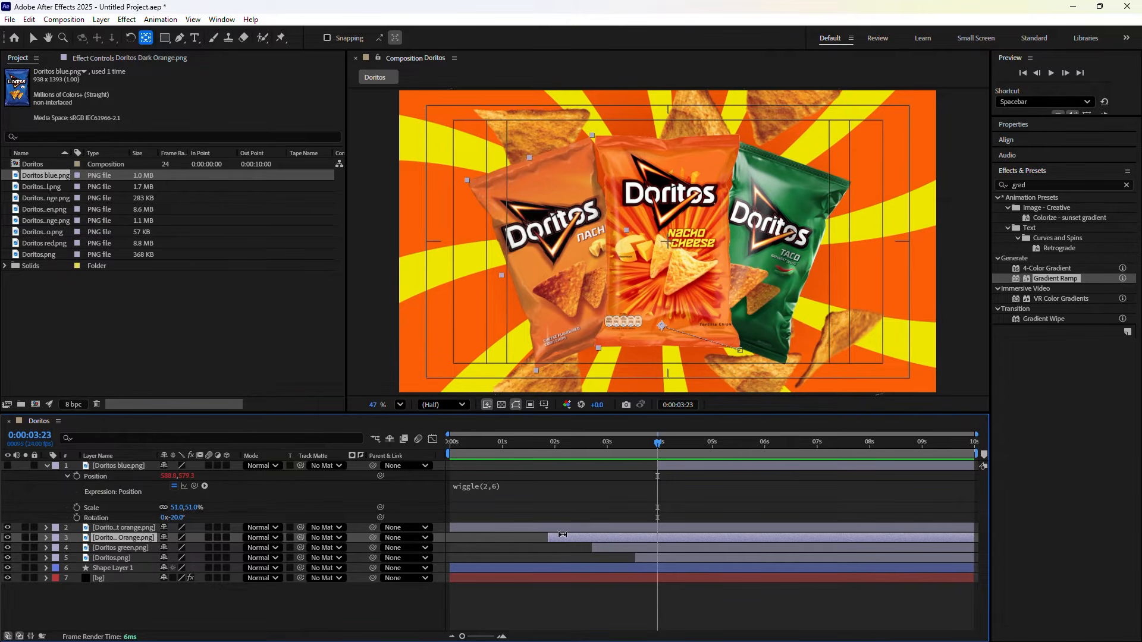
# Split the Doritos Orange layer at 3:23, delete its later piece, and move the blue bag below the green bag
pyautogui.hotkey('ctrl', 'shift', 'd')
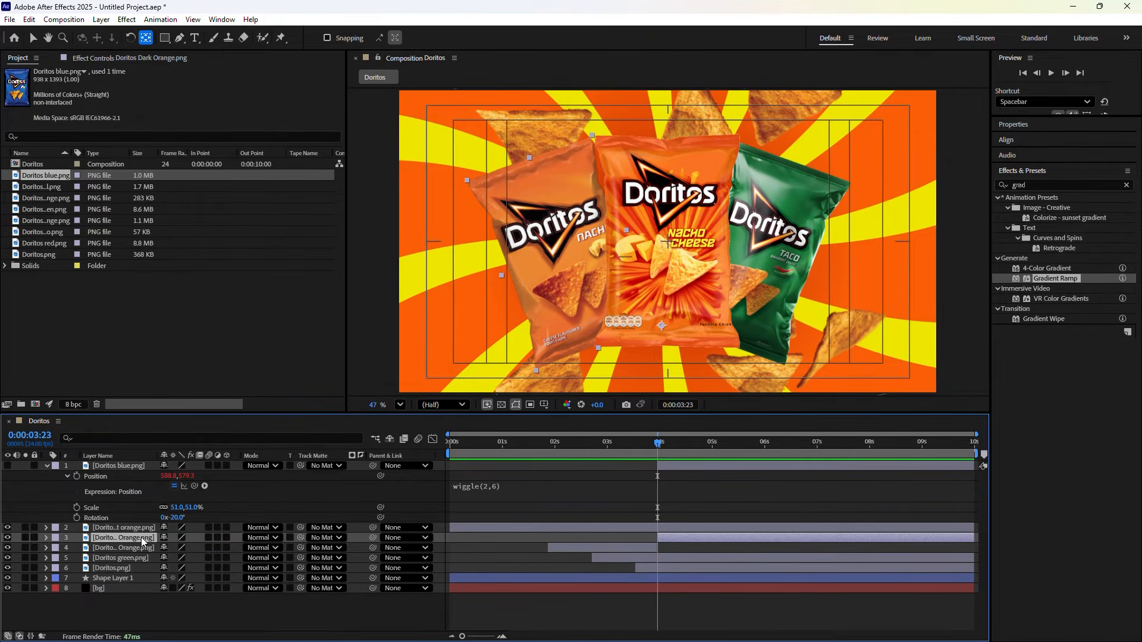
pyautogui.press('Delete')
pyautogui.moveTo(93, 466); pyautogui.dragTo(97, 502)
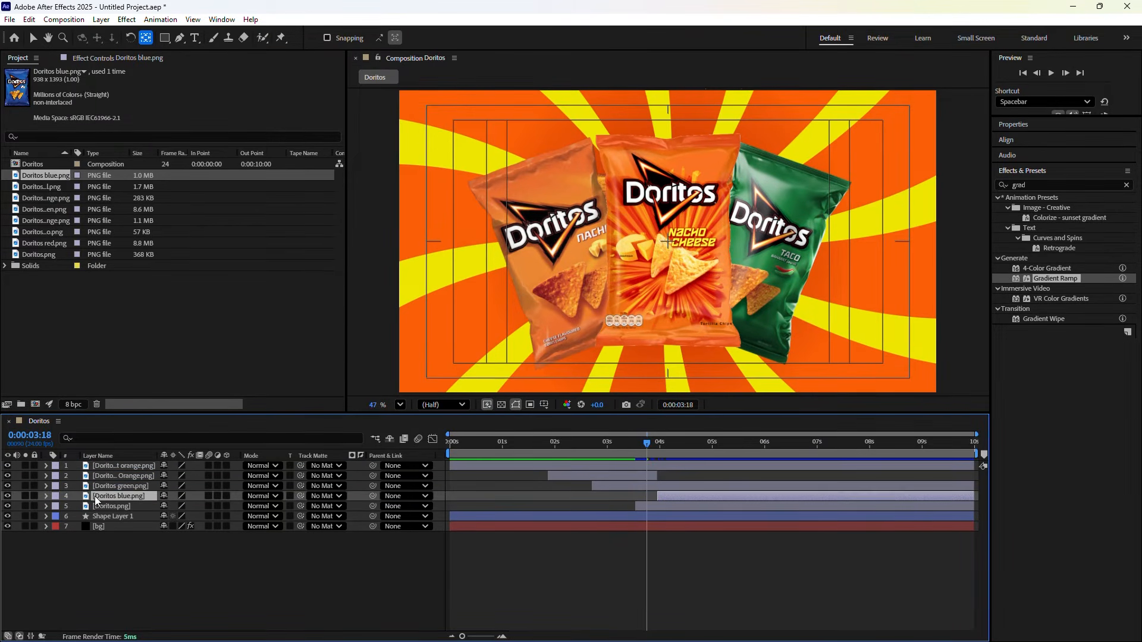
# Preview the animation, check the bag swap around 3:22, and bring up Go to Time
pyautogui.moveTo(640, 451); pyautogui.dragTo(438, 484)
pyautogui.press('space')
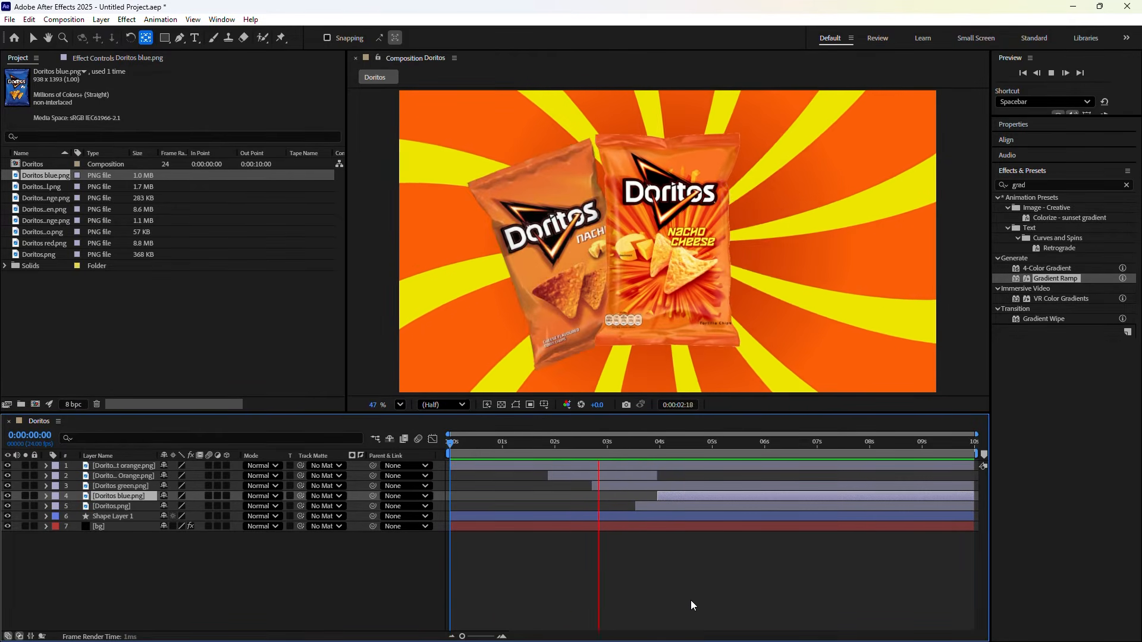
pyautogui.press('space')
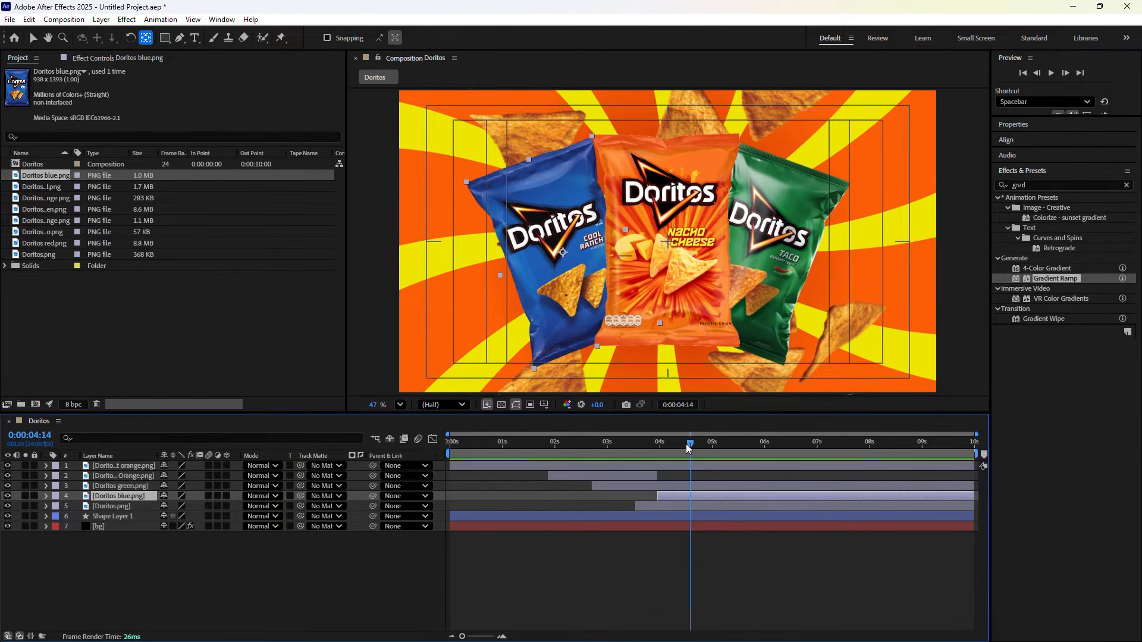
pyautogui.moveTo(687, 444); pyautogui.dragTo(658, 448)
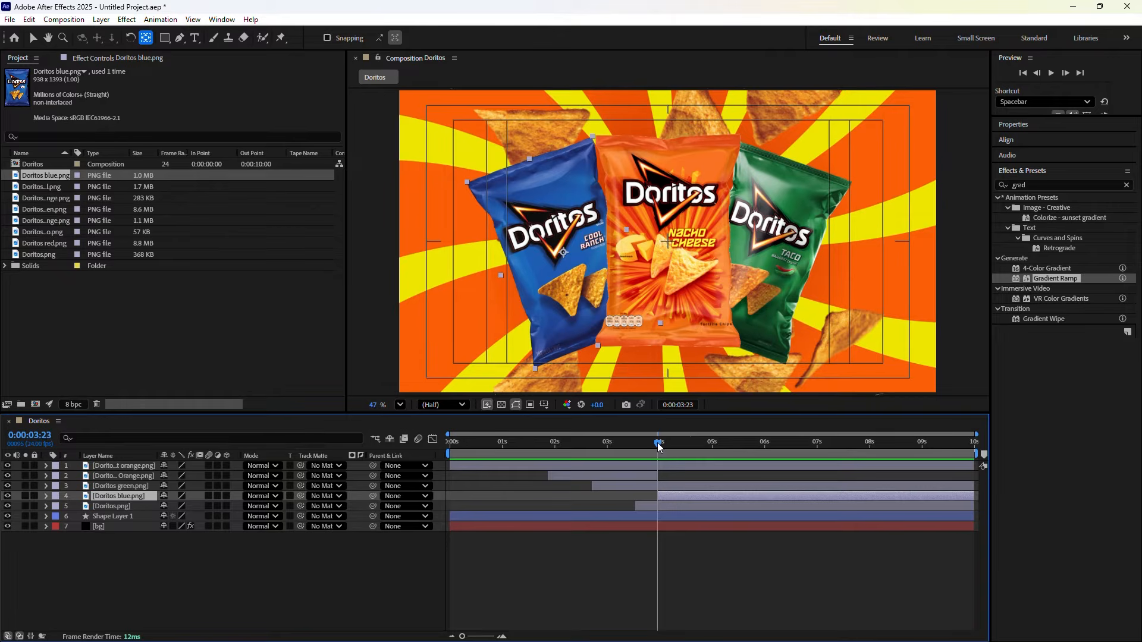
pyautogui.moveTo(659, 447); pyautogui.dragTo(657, 444)
pyautogui.click(676, 405)
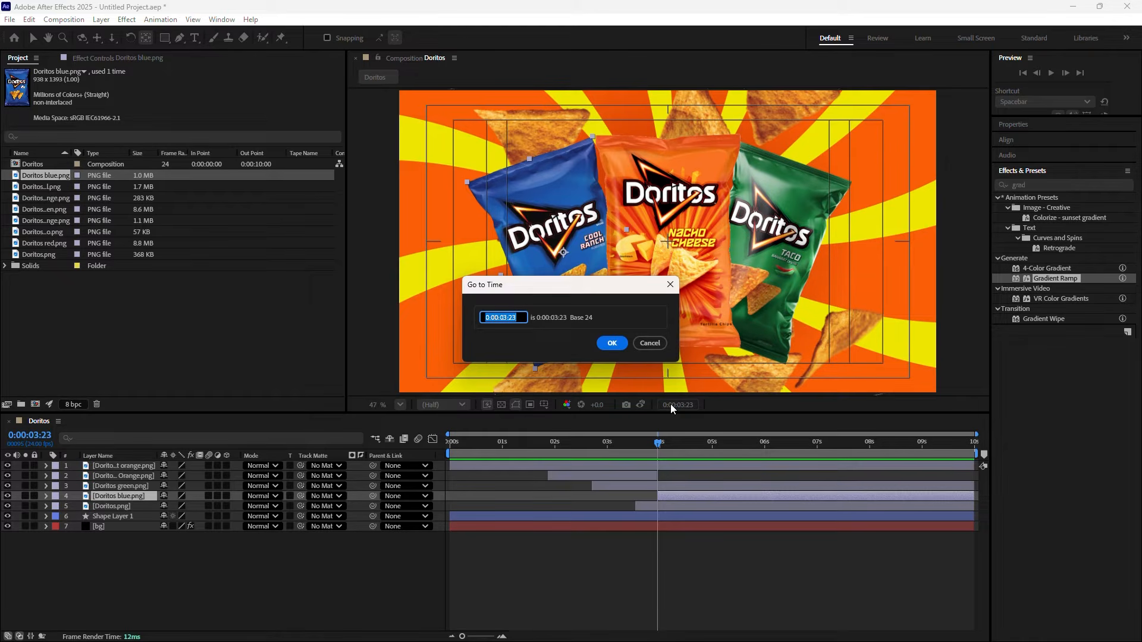
# Jump ten frames ahead to 4:09 and end the orange bag and start the blue bag there
pyautogui.write('+')
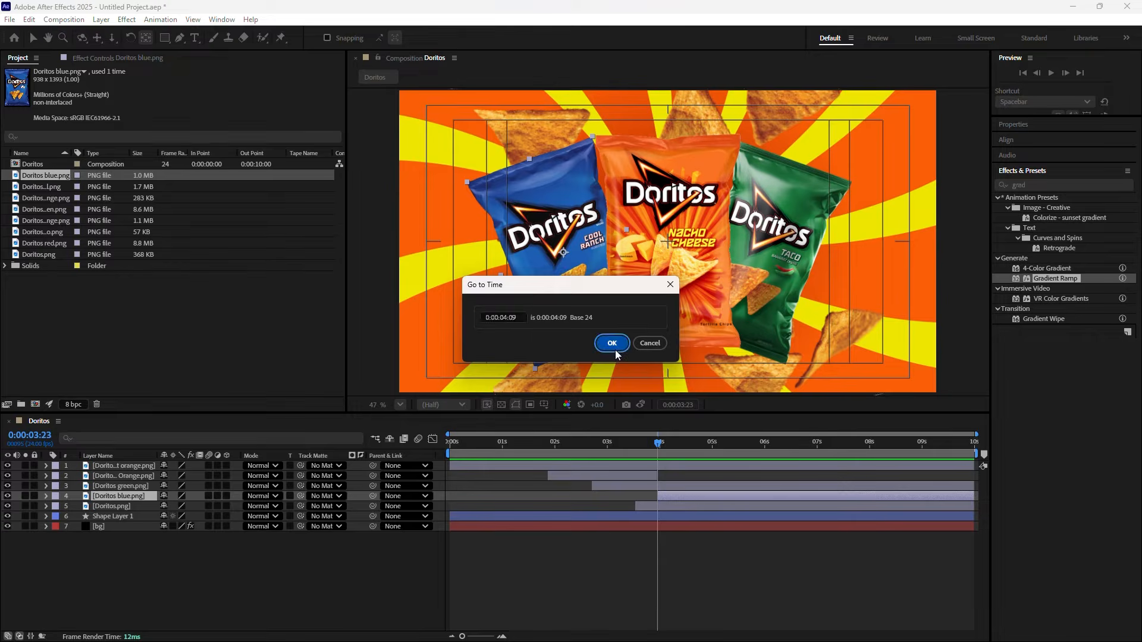
pyautogui.click(613, 343)
pyautogui.click(659, 475)
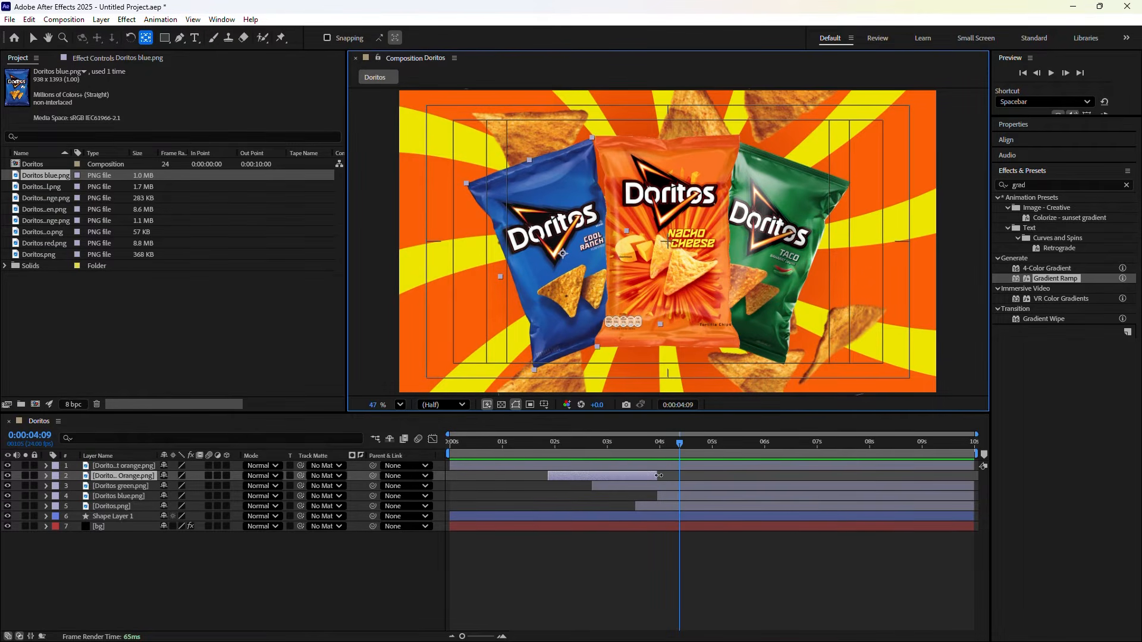
pyautogui.moveTo(659, 476); pyautogui.dragTo(680, 475)
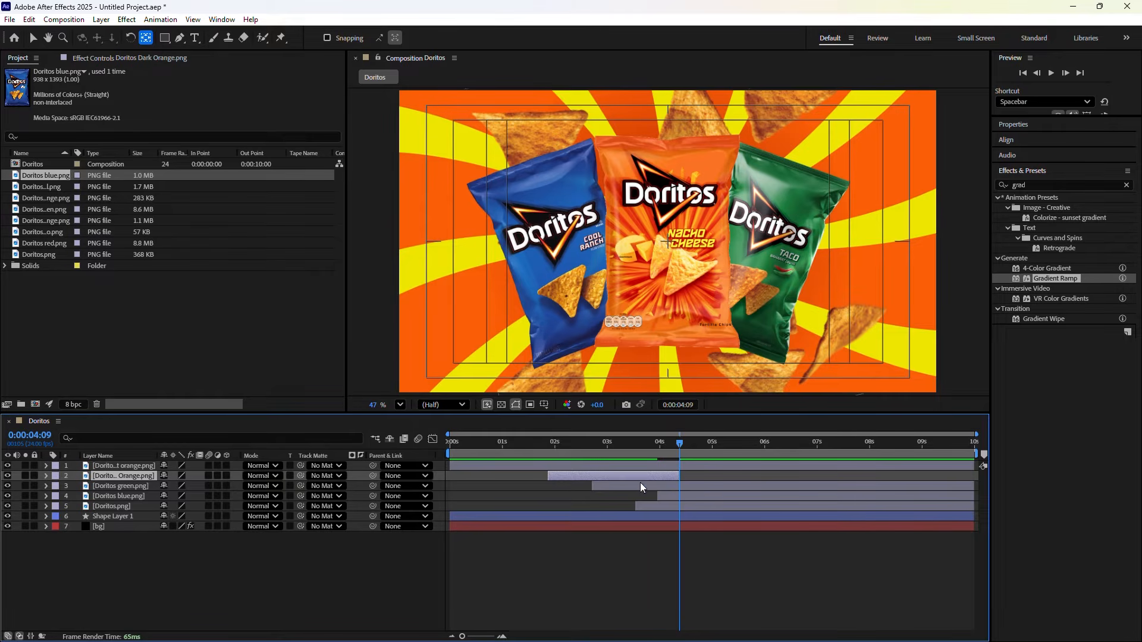
pyautogui.click(665, 495)
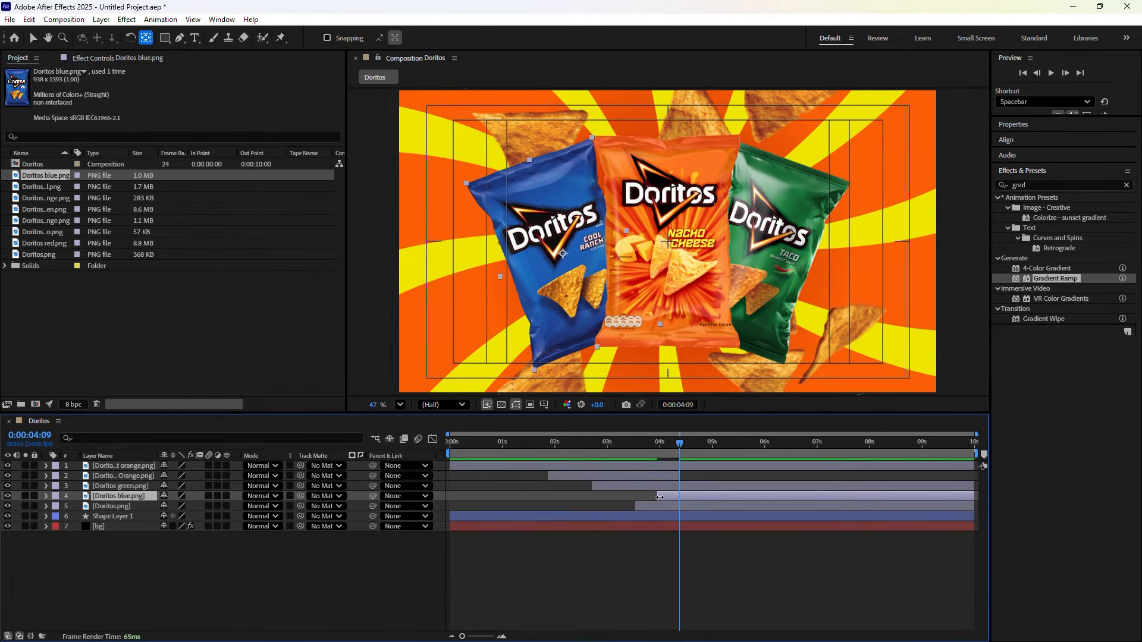
pyautogui.moveTo(663, 498); pyautogui.dragTo(678, 497)
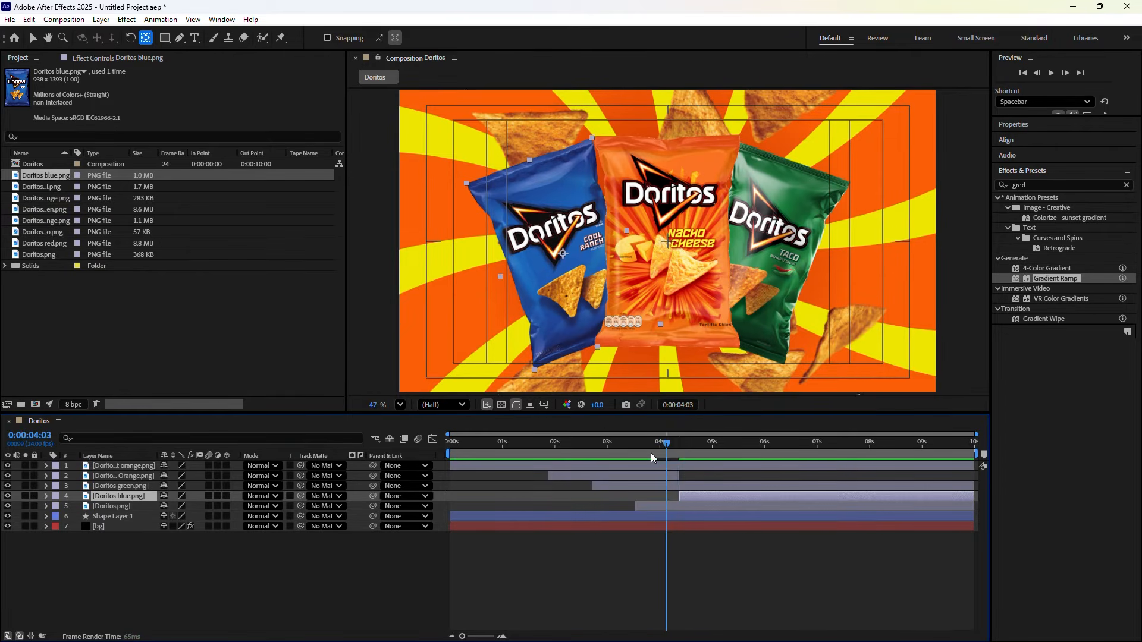
# Preview the animation from the start, then return to 4:09
pyautogui.moveTo(651, 452); pyautogui.dragTo(443, 465)
pyautogui.press('space')
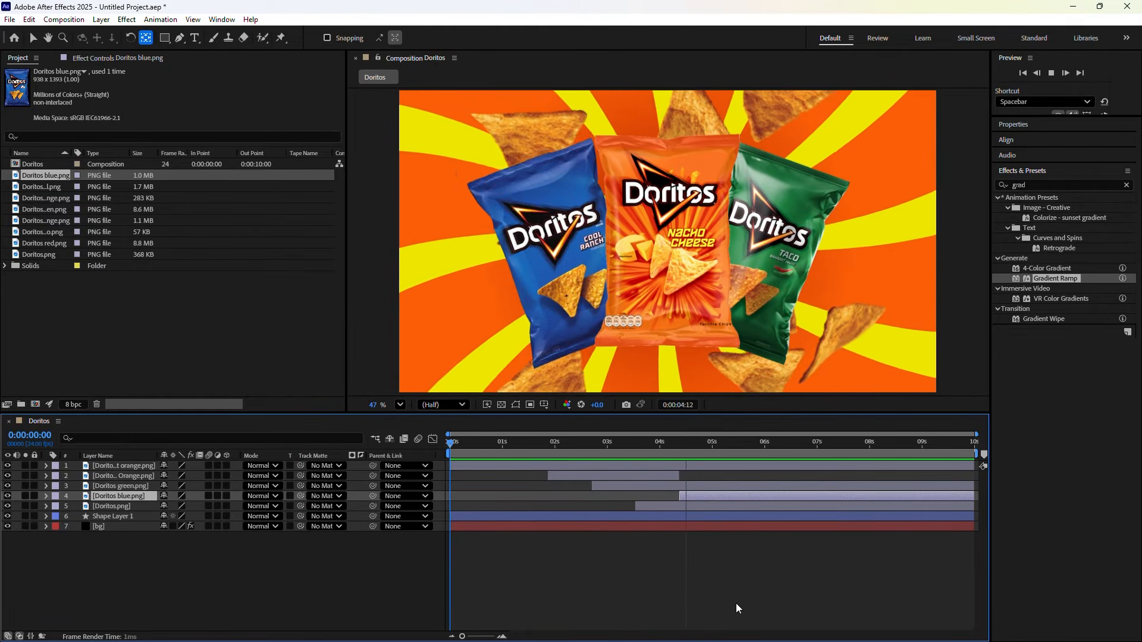
pyautogui.press('h')
pyautogui.press('space')
pyautogui.press('y')
pyautogui.moveTo(710, 448); pyautogui.dragTo(681, 451)
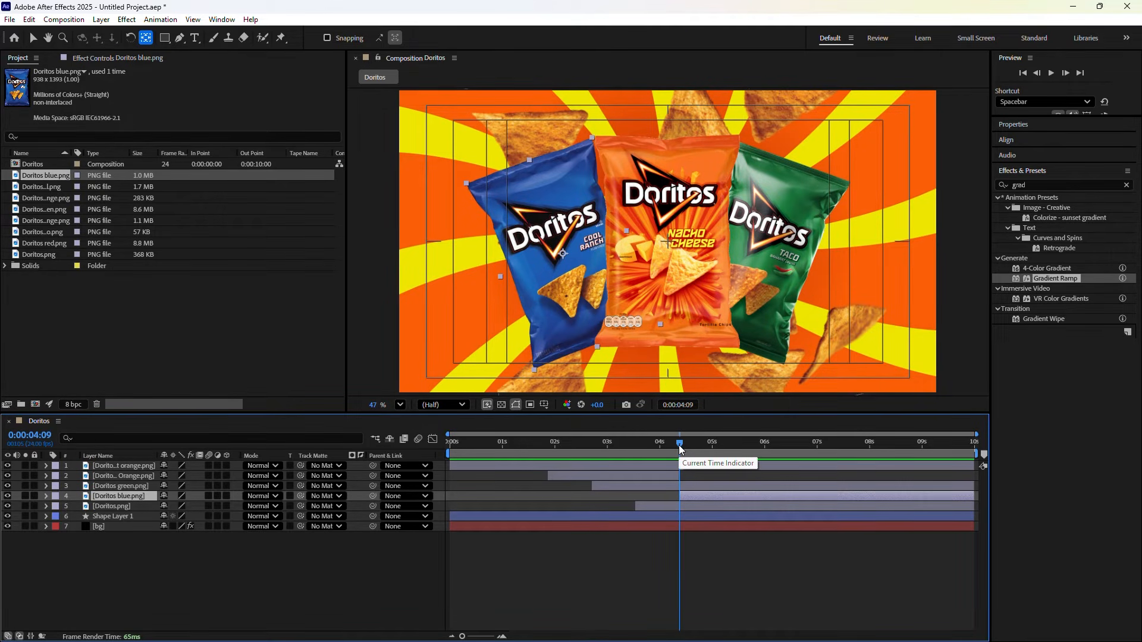
# Go to 4:14 and add Doritos red.png as a new top layer
pyautogui.click(679, 406)
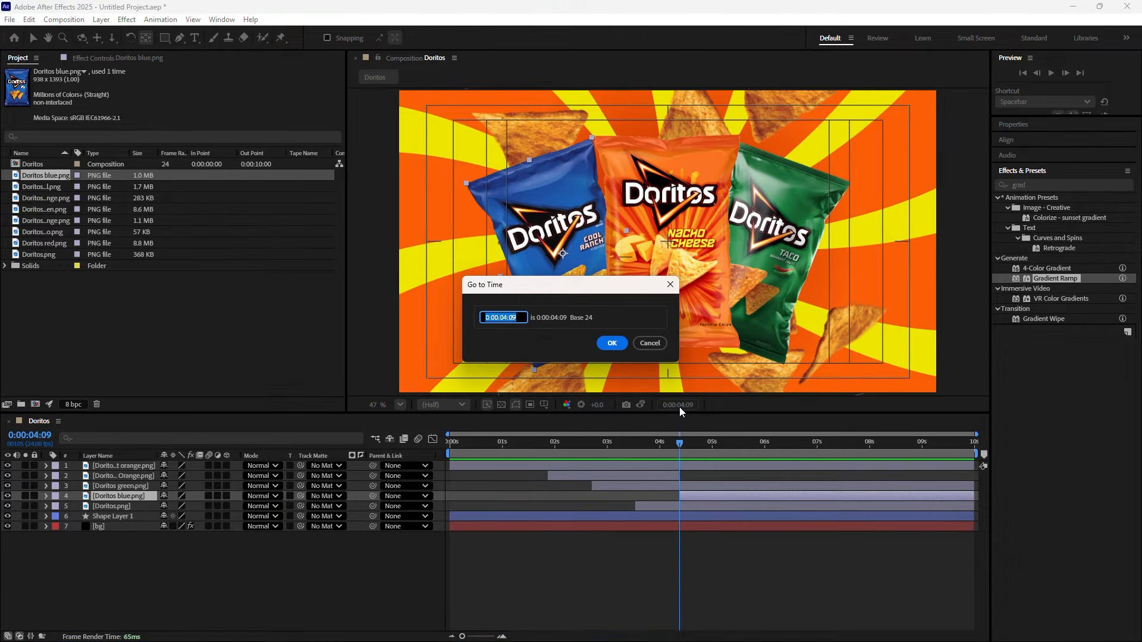
pyautogui.write('414')
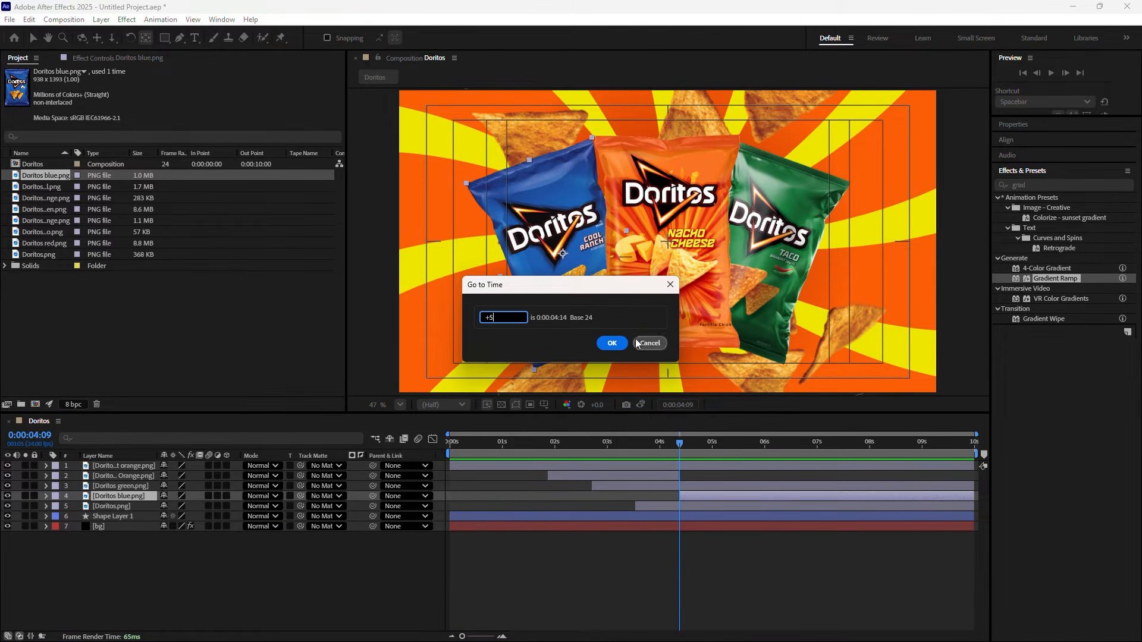
pyautogui.click(624, 347)
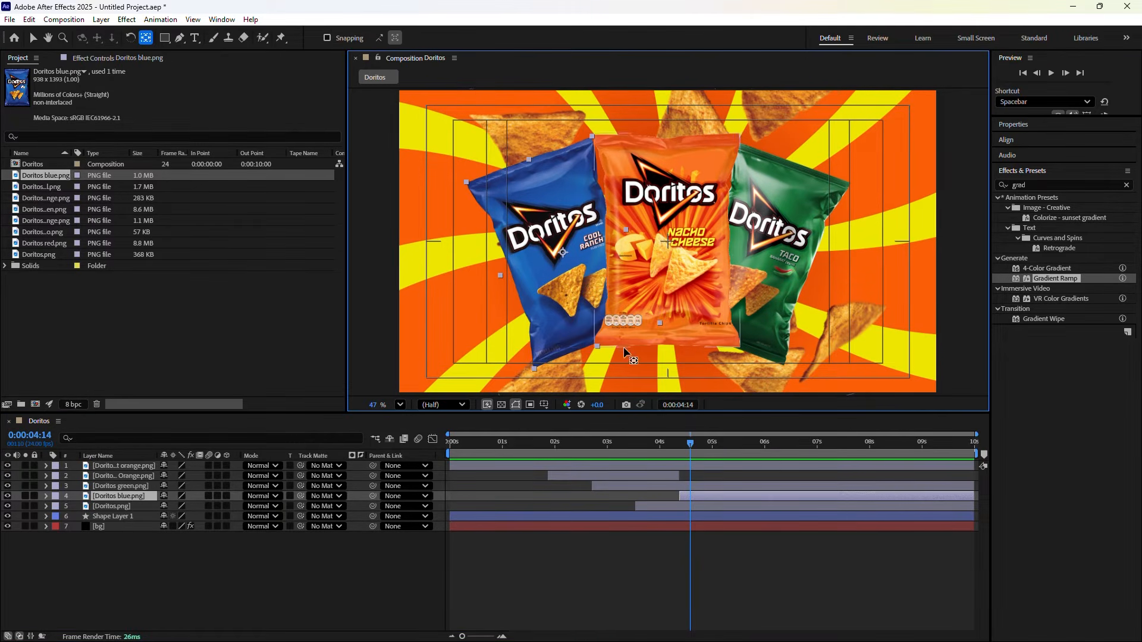
pyautogui.moveTo(55, 238); pyautogui.dragTo(691, 466)
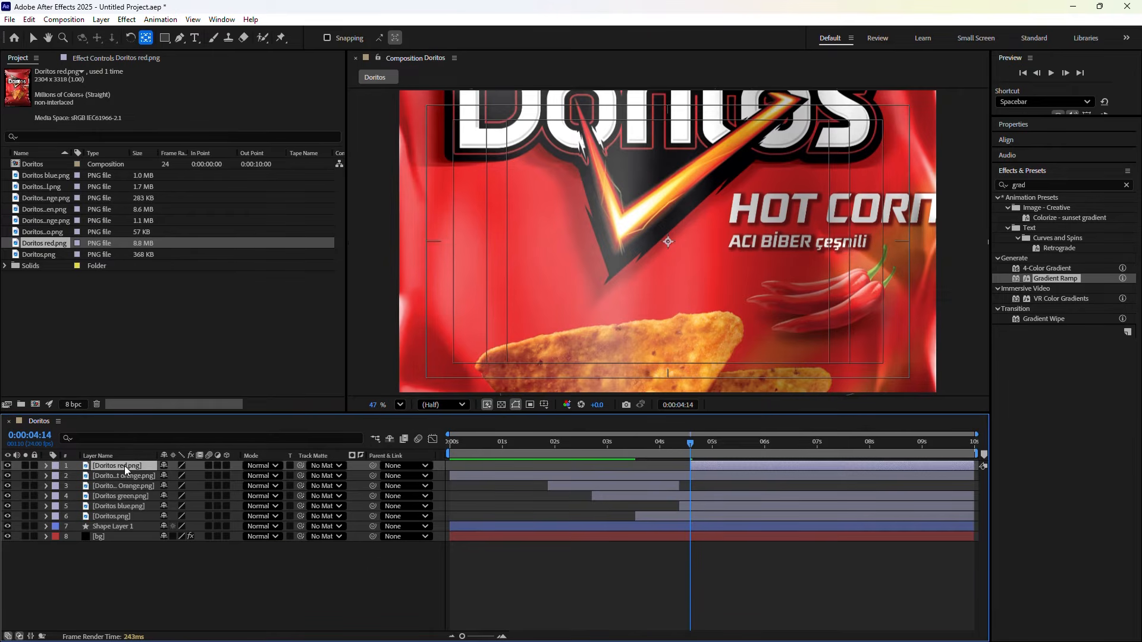
# Scale the red bag to 21%, rotate it 20°, and move it to the right
pyautogui.press('p')
pyautogui.hotkey('shift', 's')
pyautogui.hotkey('shift', 'r')
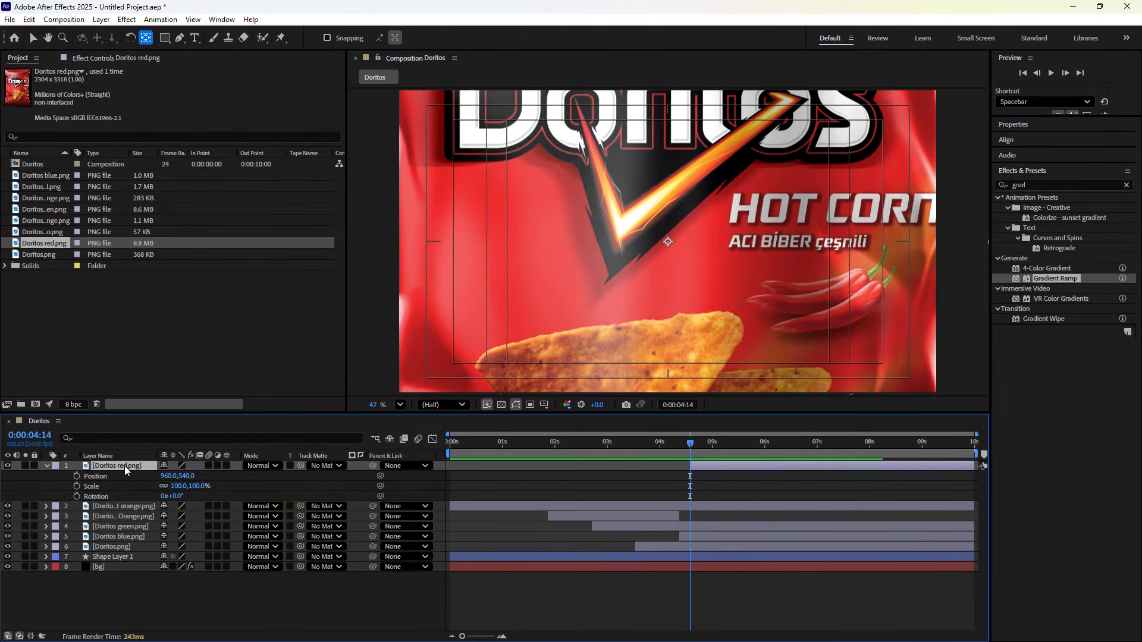
pyautogui.moveTo(175, 486)
pyautogui.mouseDown()
pyautogui.moveTo(115, 477)
pyautogui.moveTo(171, 492)
pyautogui.mouseUp()
pyautogui.click(176, 496)
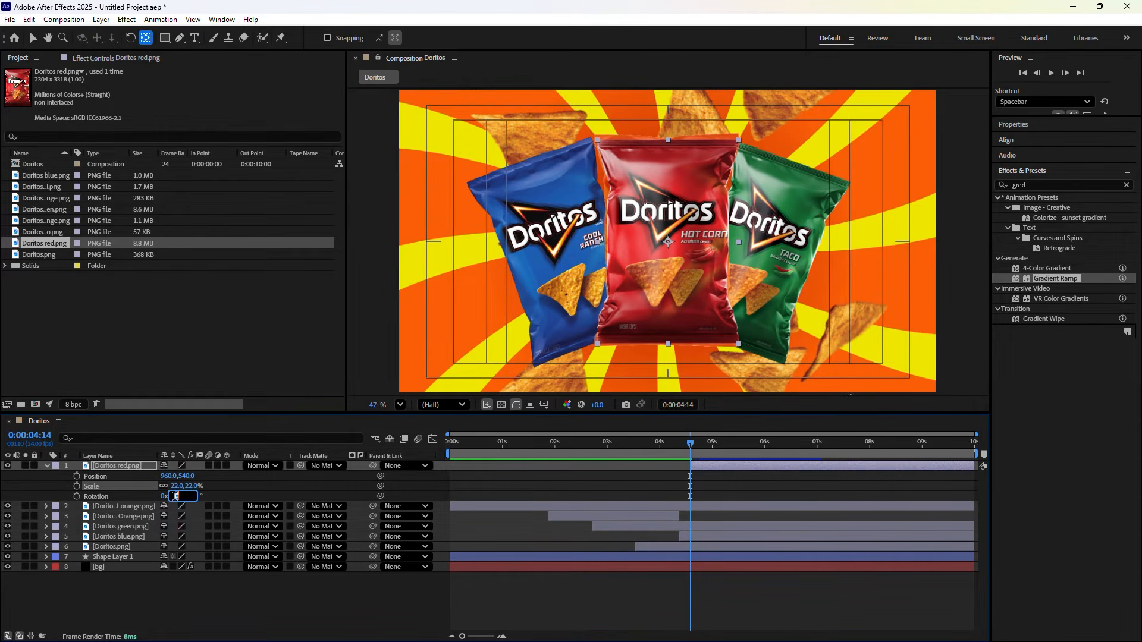
pyautogui.write('20')
pyautogui.press('Return')
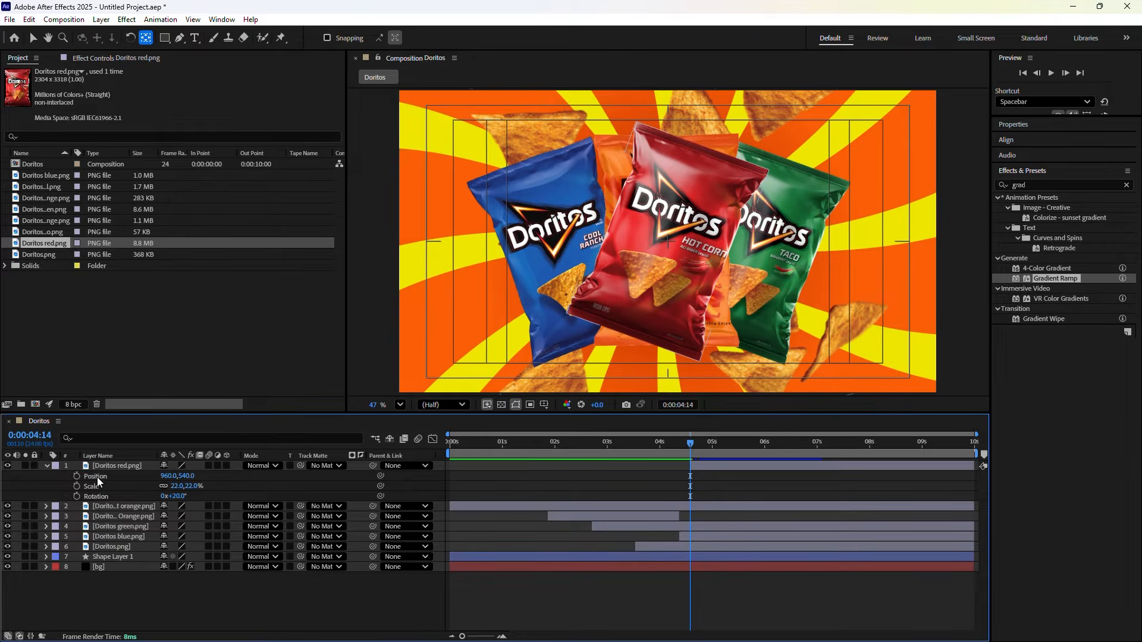
pyautogui.moveTo(173, 476)
pyautogui.mouseDown()
pyautogui.moveTo(290, 493)
pyautogui.moveTo(166, 479)
pyautogui.moveTo(237, 503)
pyautogui.moveTo(176, 489)
pyautogui.moveTo(186, 476)
pyautogui.moveTo(172, 476)
pyautogui.mouseUp()
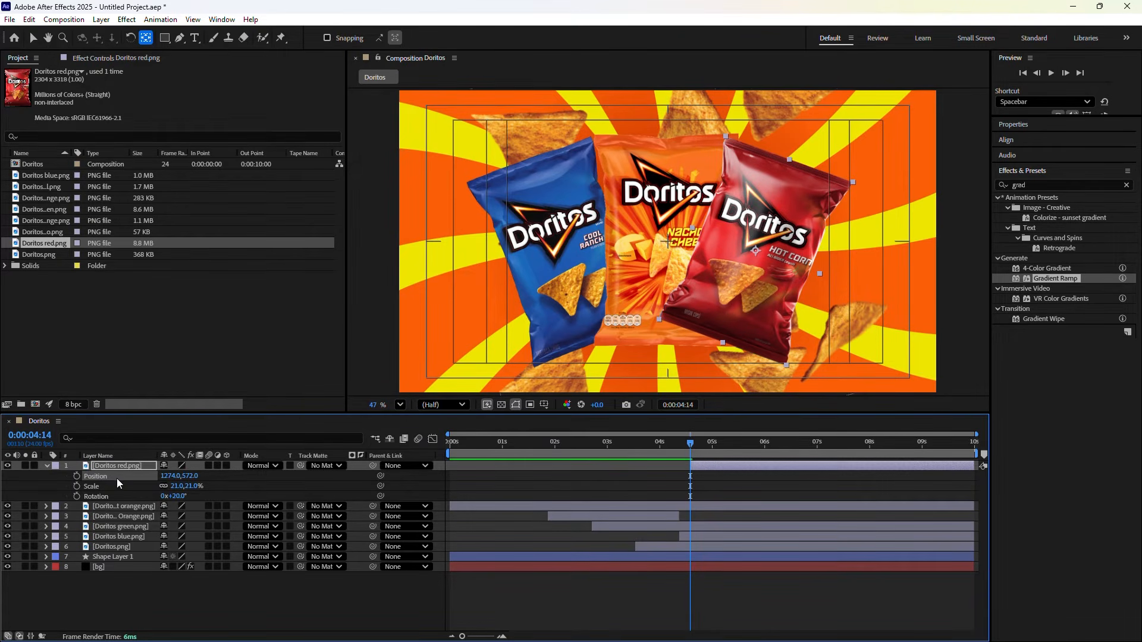
# Give the red bag's Position a wiggle(2,6) expression and collapse the layer
pyautogui.click(77, 476)
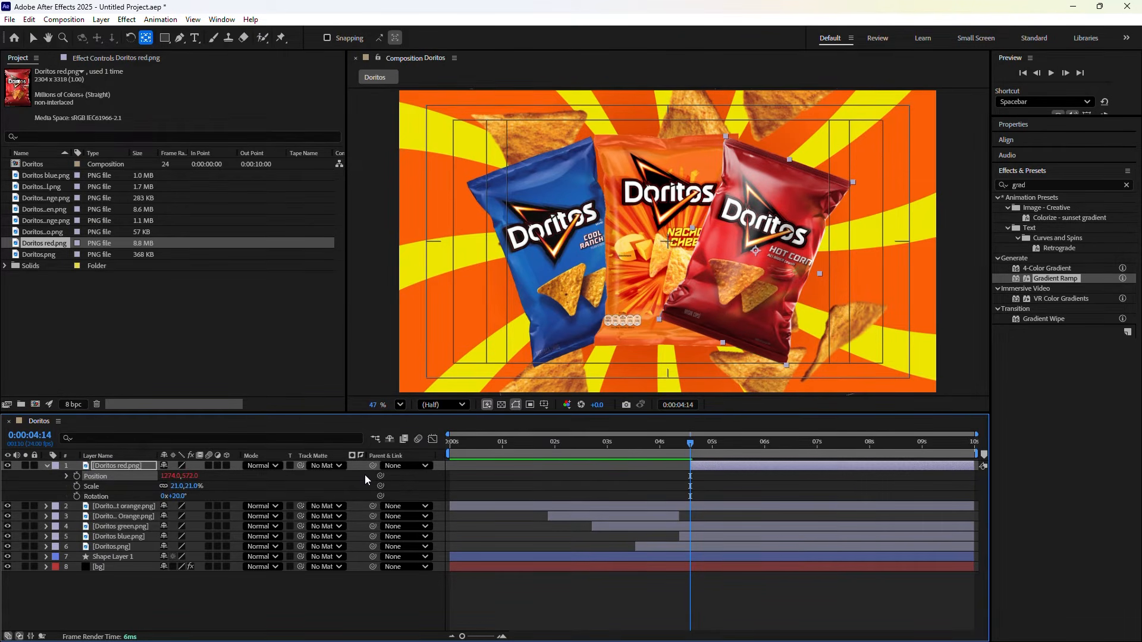
pyautogui.keyDown('alt'); pyautogui.click(76, 476); pyautogui.keyUp('alt')
pyautogui.write('wiggle(2,6)')
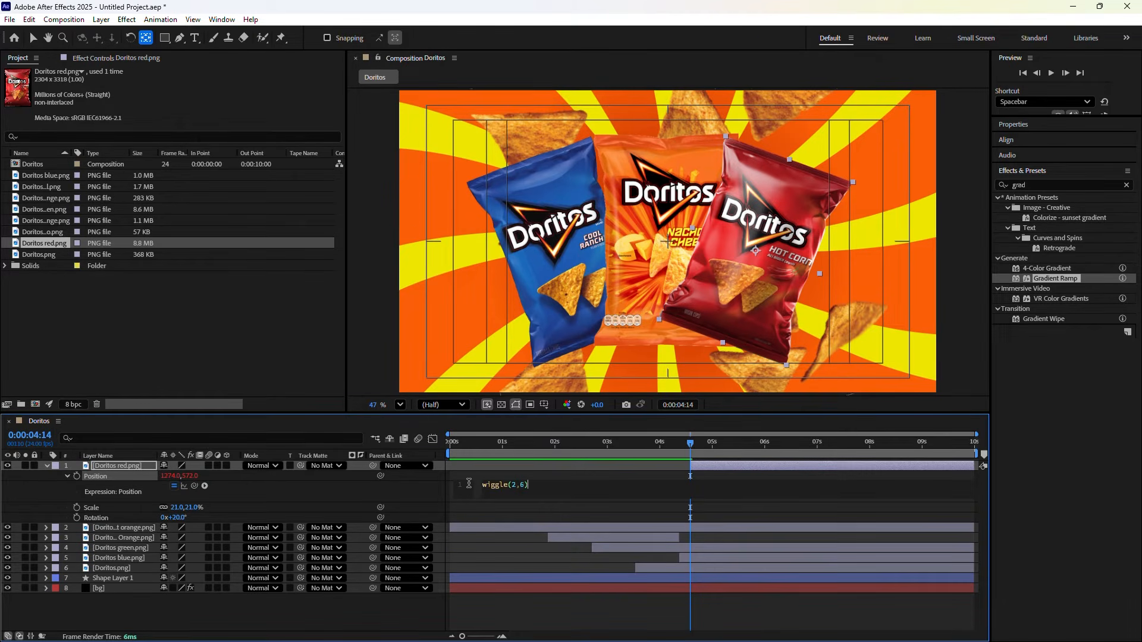
pyautogui.click(410, 493)
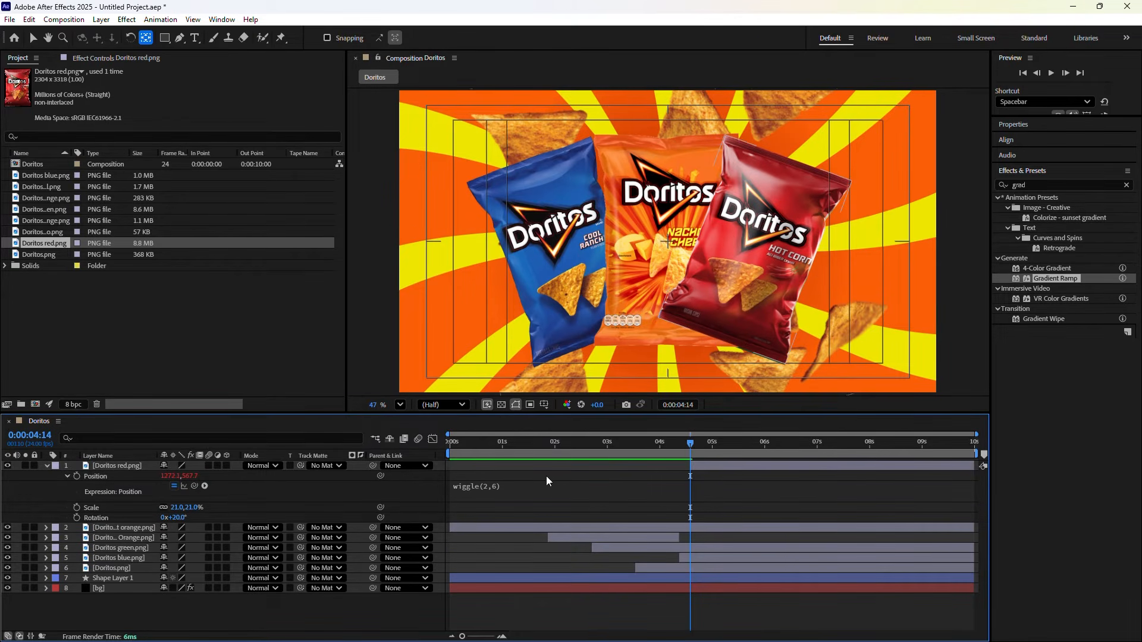
pyautogui.click(47, 466)
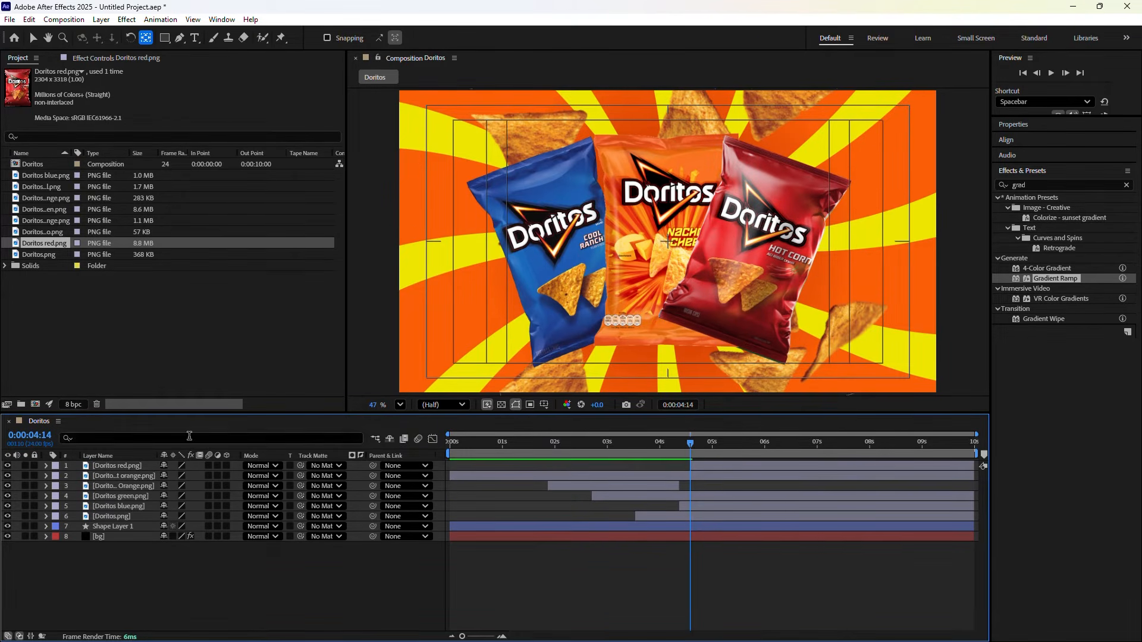
# Cut the green bag off at 4:14, move the red bag below the blue bag, and preview
pyautogui.click(708, 515)
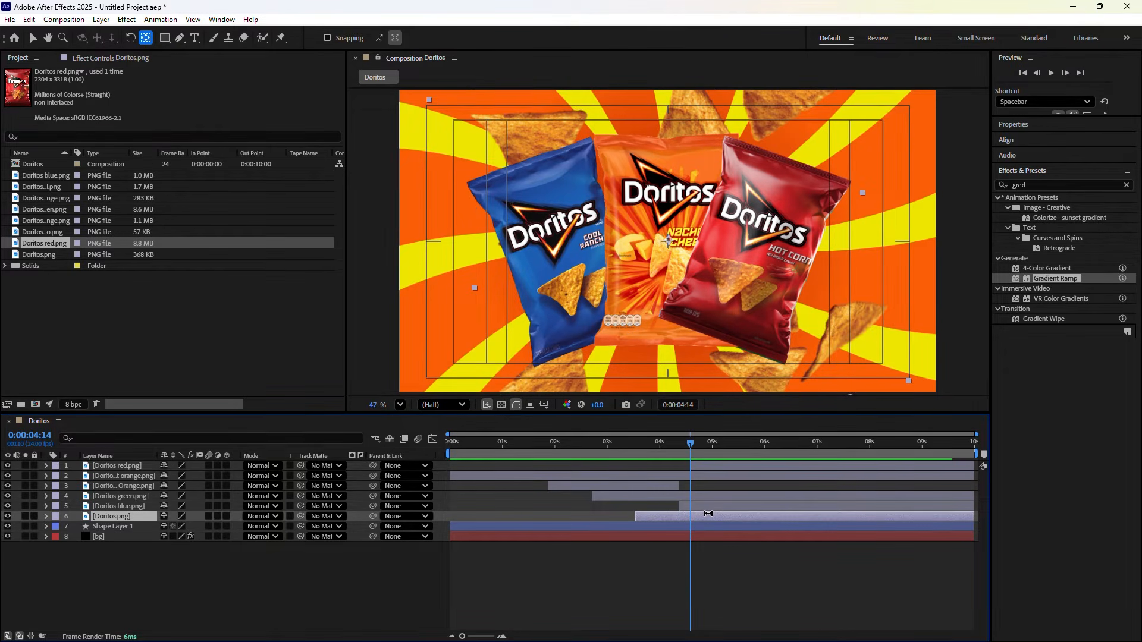
pyautogui.click(127, 497)
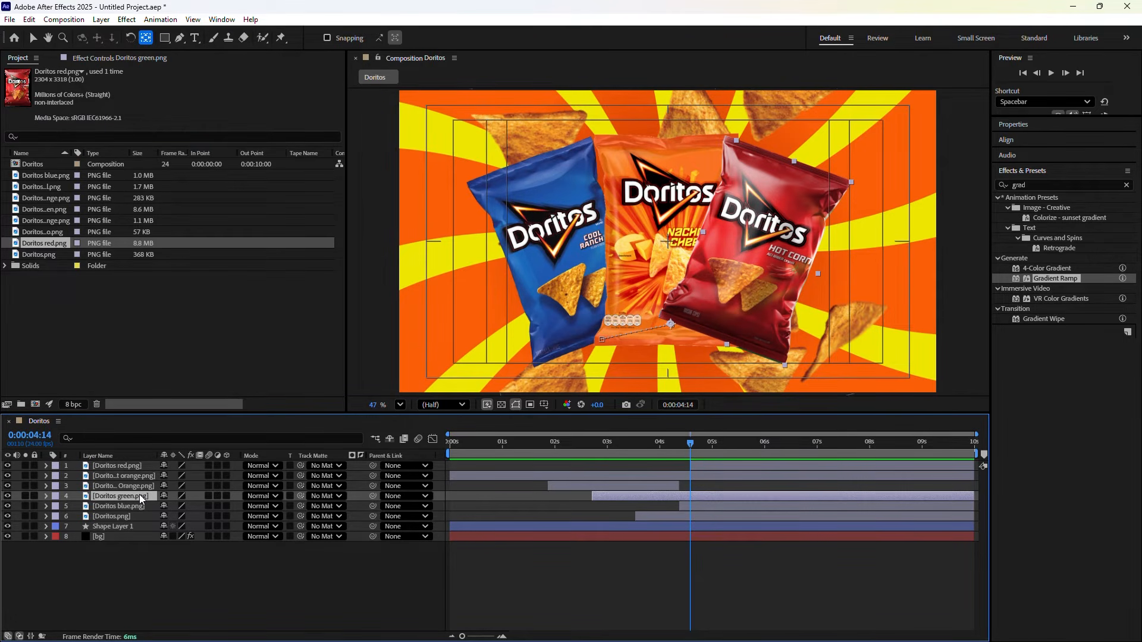
pyautogui.hotkey('ctrl', 'shift', 'd')
pyautogui.press('Delete')
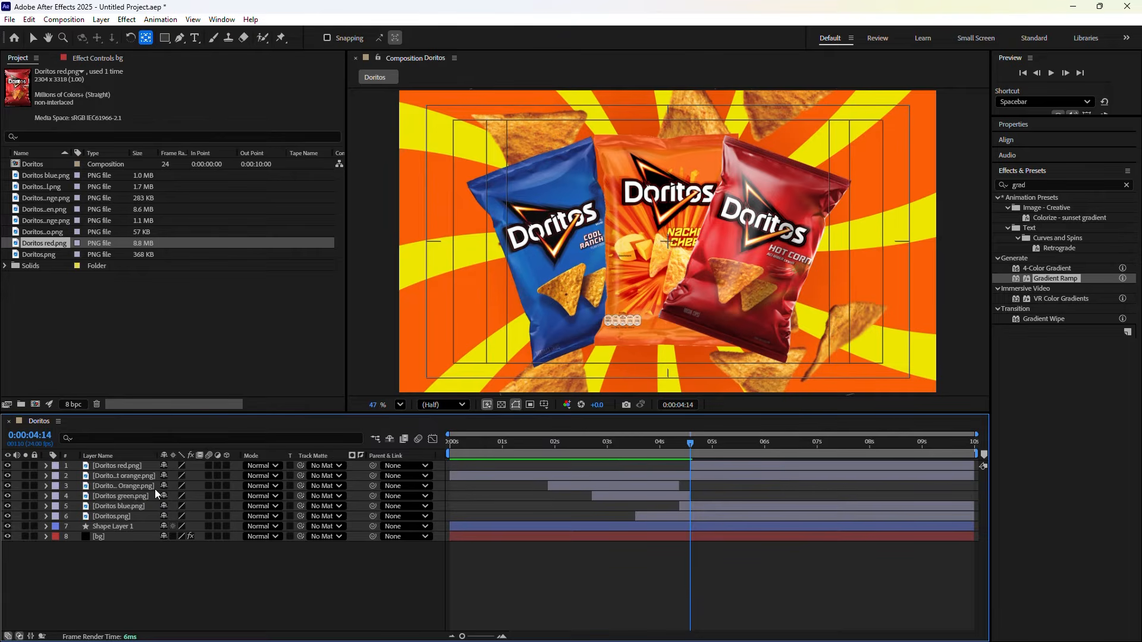
pyautogui.moveTo(112, 466); pyautogui.dragTo(105, 509)
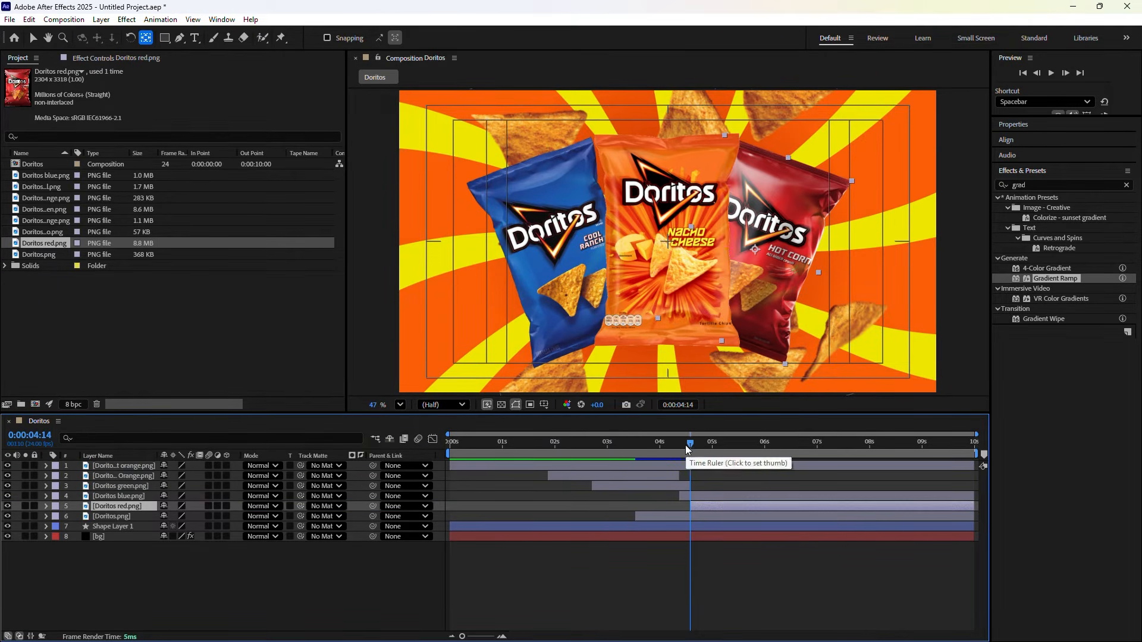
pyautogui.moveTo(685, 445); pyautogui.dragTo(450, 445)
pyautogui.press('space')
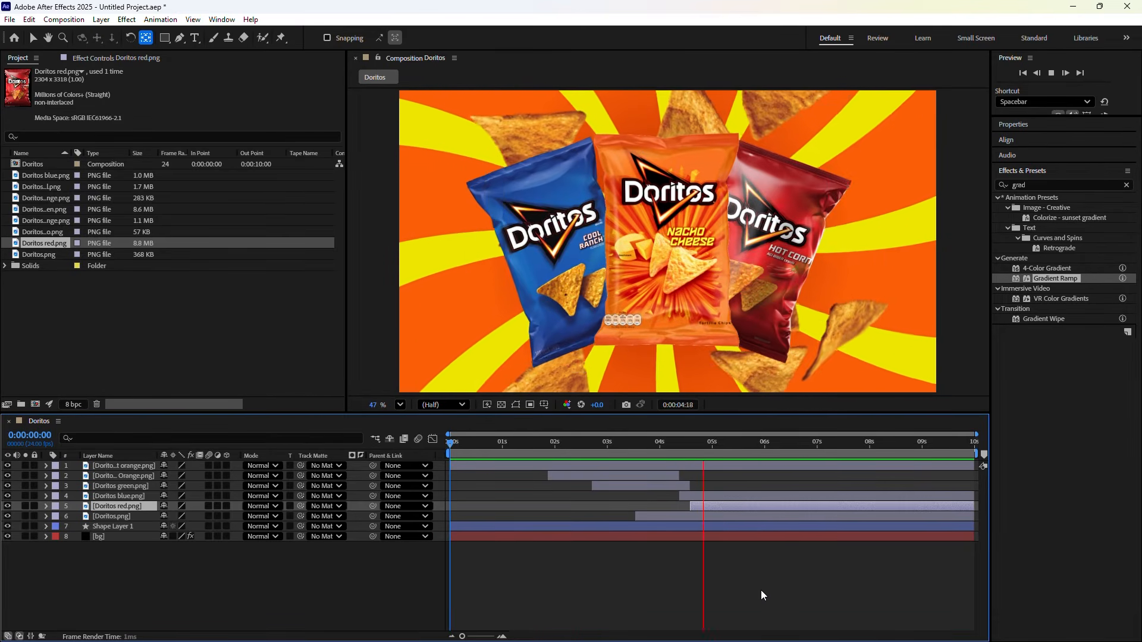
pyautogui.press('space')
# Nudge the green bag slightly right at its Position keyframe, then review up to 4:14
pyautogui.moveTo(737, 444); pyautogui.dragTo(669, 443)
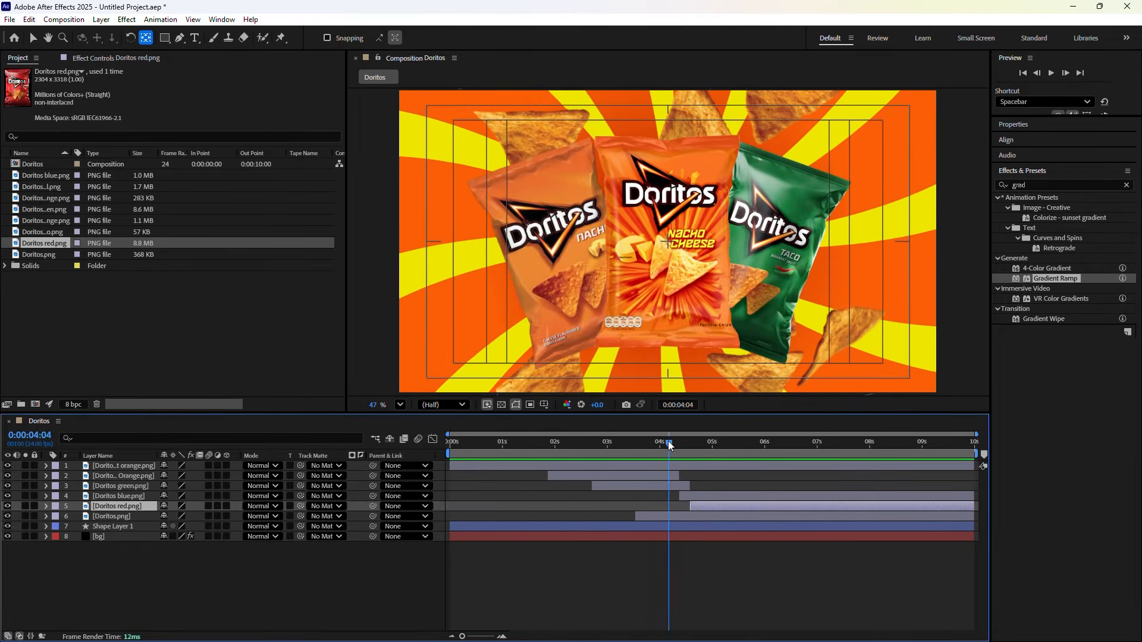
pyautogui.click(632, 486)
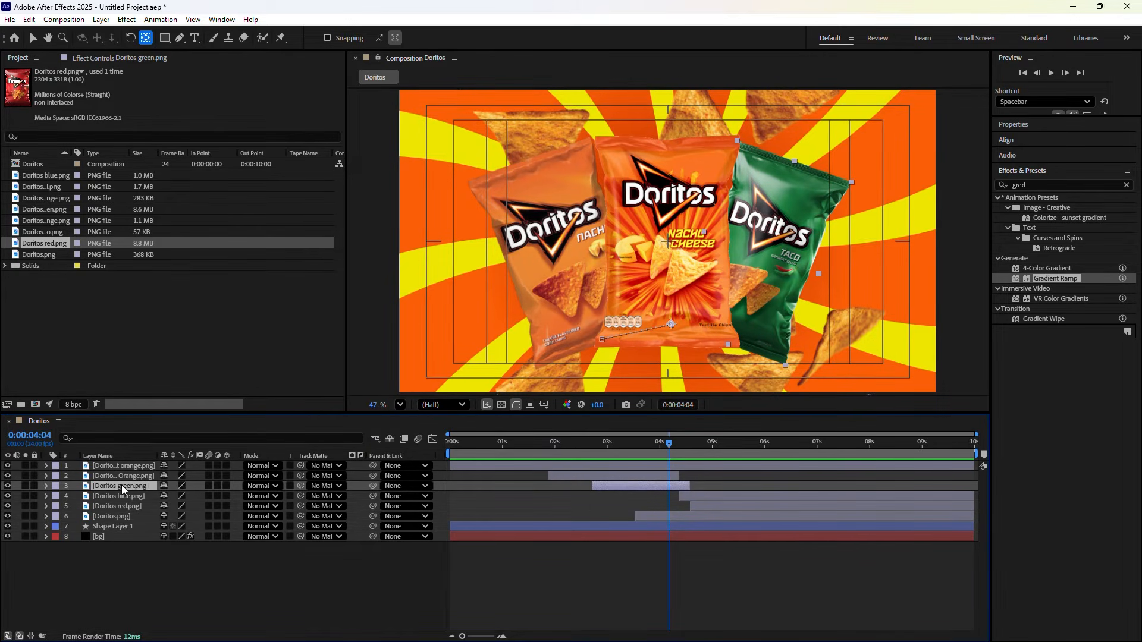
pyautogui.press('p')
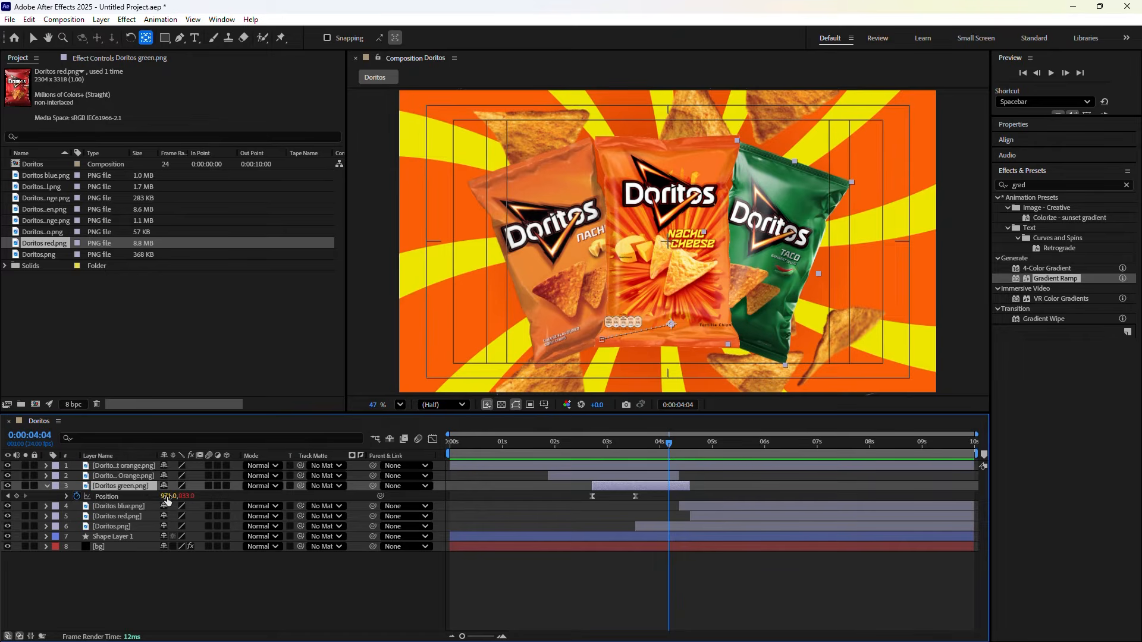
pyautogui.moveTo(669, 447); pyautogui.dragTo(635, 459)
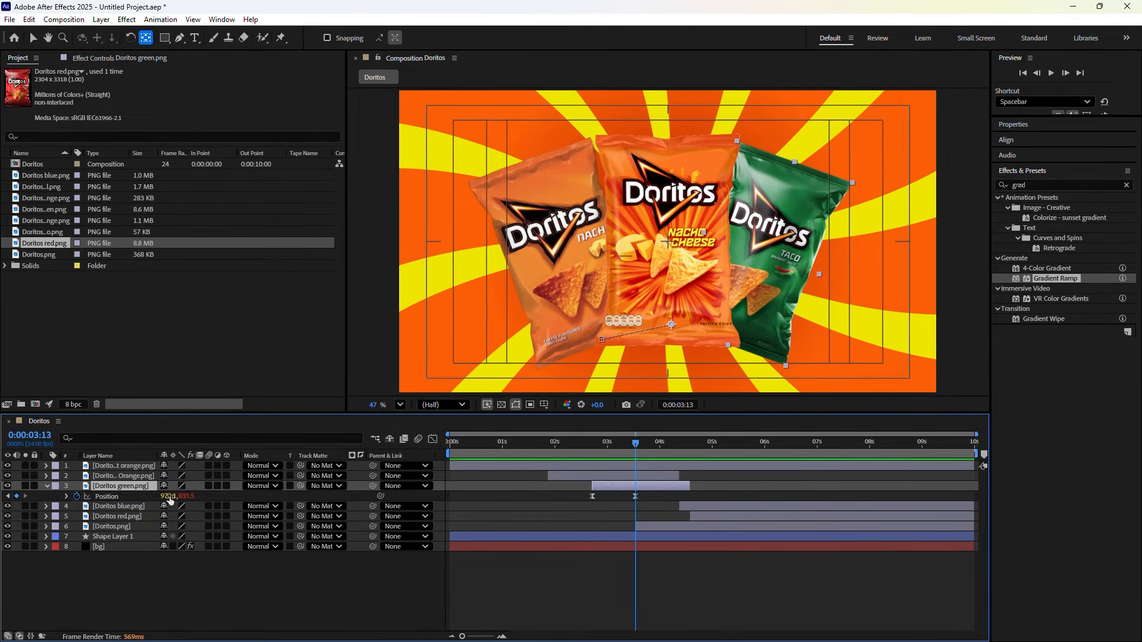
pyautogui.moveTo(171, 496); pyautogui.dragTo(182, 496)
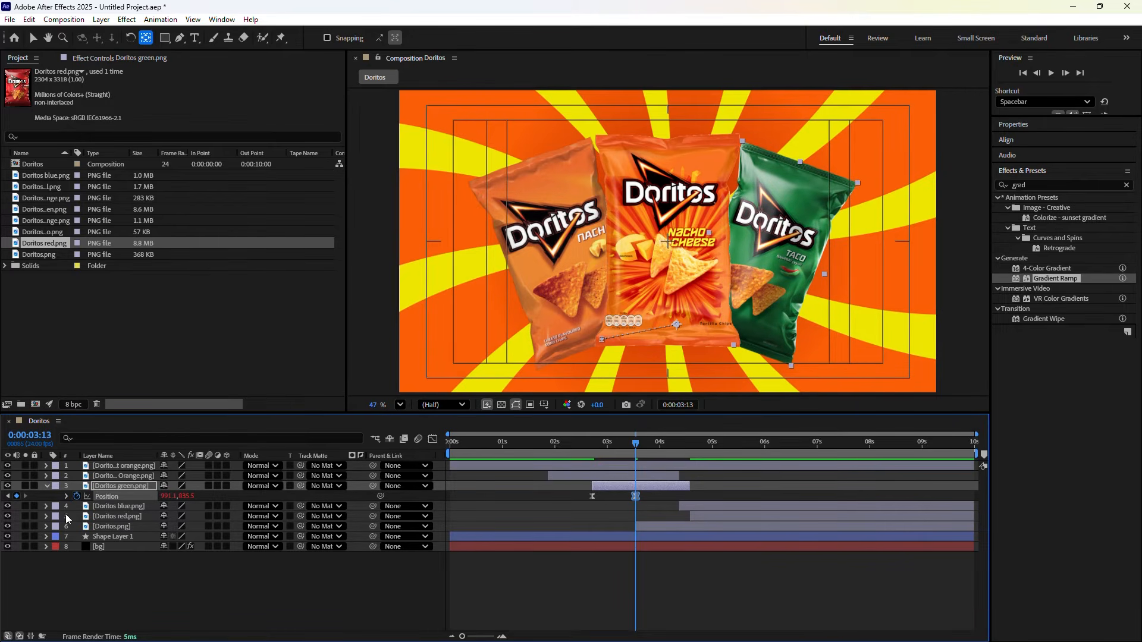
pyautogui.click(48, 516)
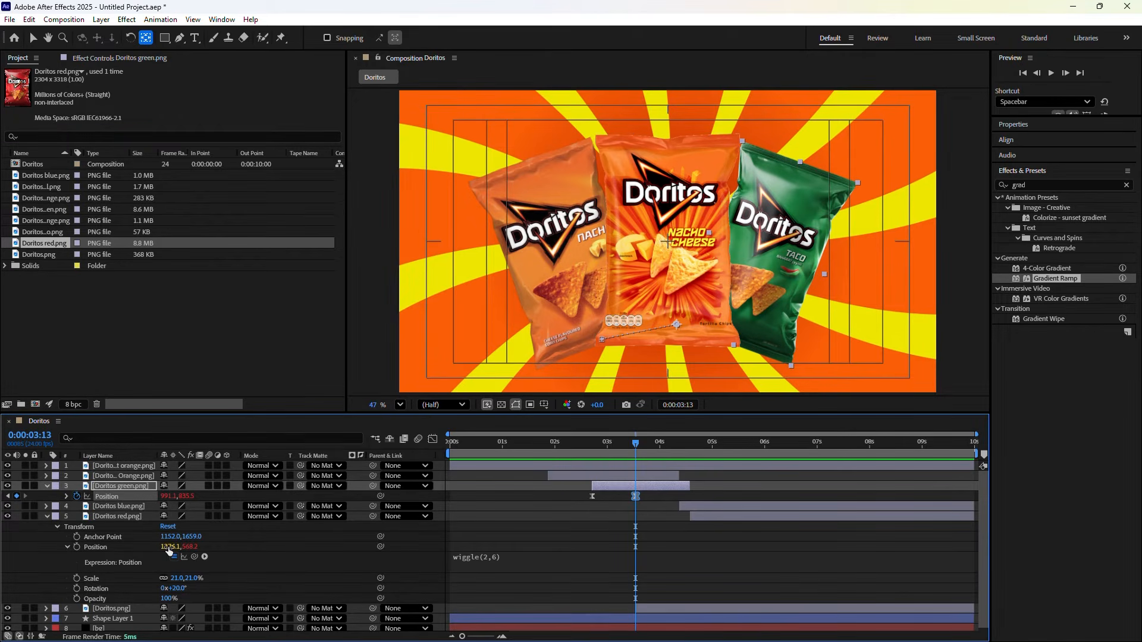
pyautogui.moveTo(641, 450); pyautogui.dragTo(690, 459)
pyautogui.click(42, 187)
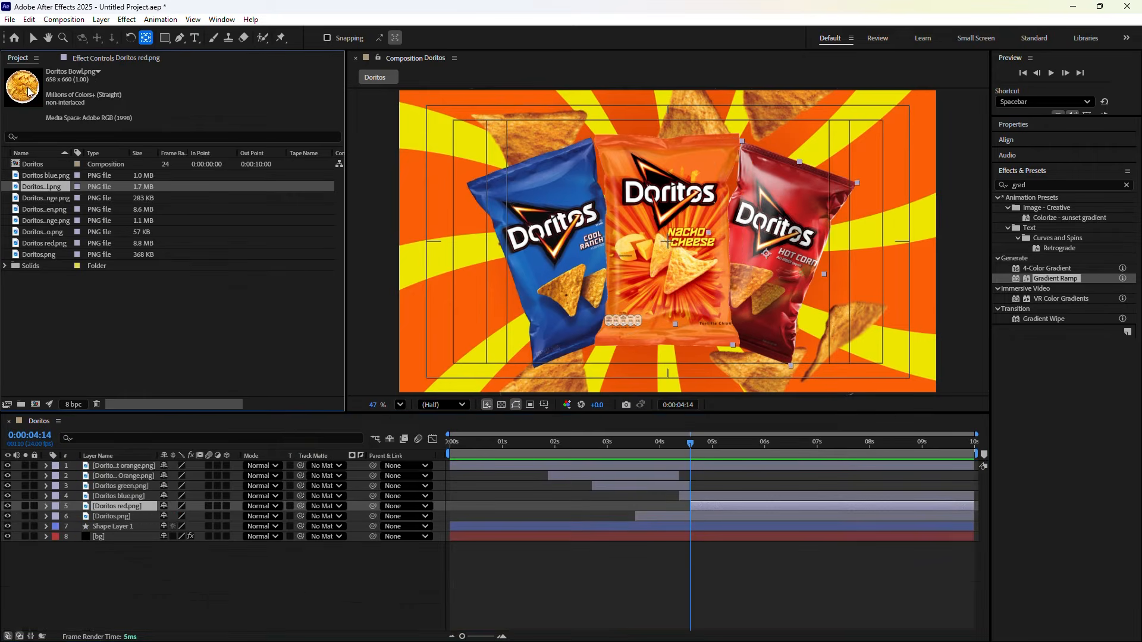
# Add Doritos Bowl.png starting around 4.6 s with a 0% Scale keyframe
pyautogui.moveTo(25, 89); pyautogui.dragTo(69, 462)
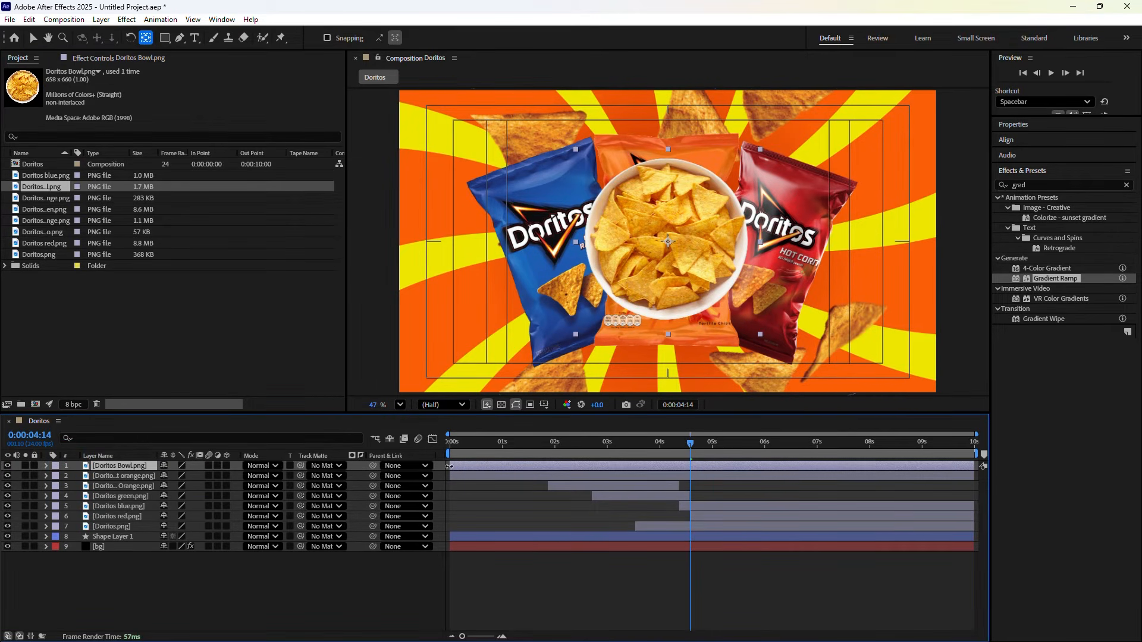
pyautogui.moveTo(452, 466); pyautogui.dragTo(688, 483)
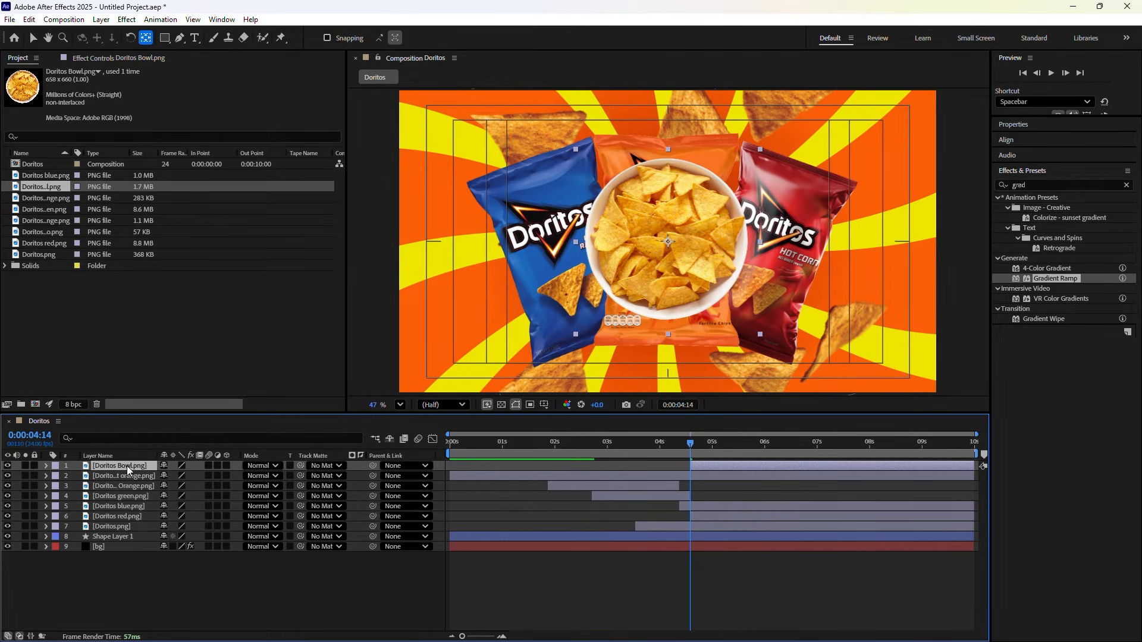
pyautogui.press('s')
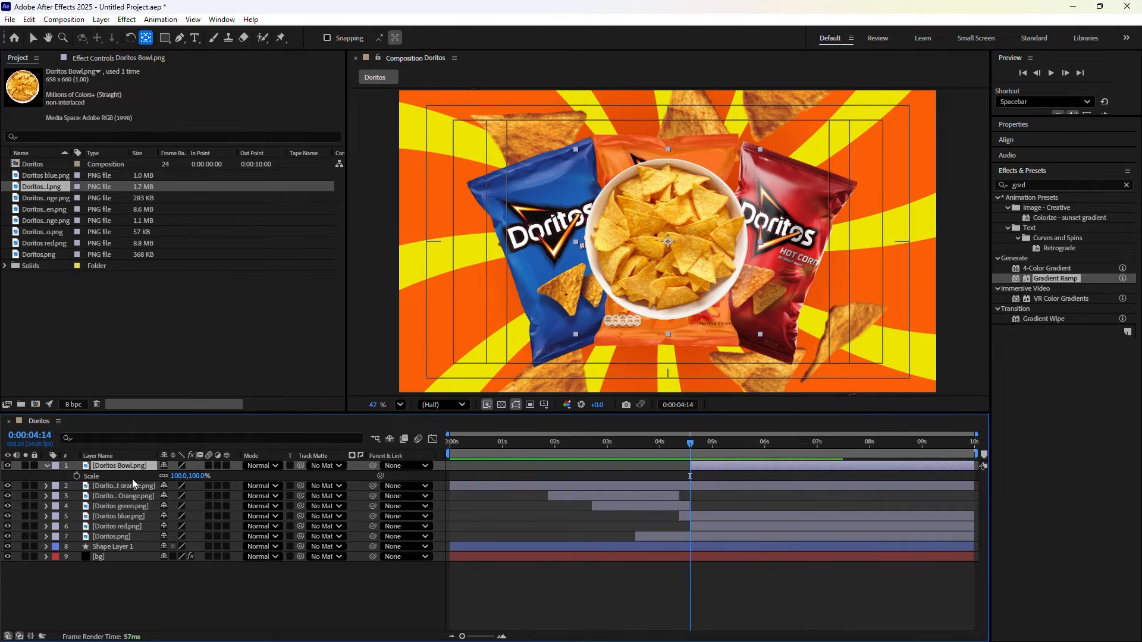
pyautogui.click(182, 476)
pyautogui.write('0')
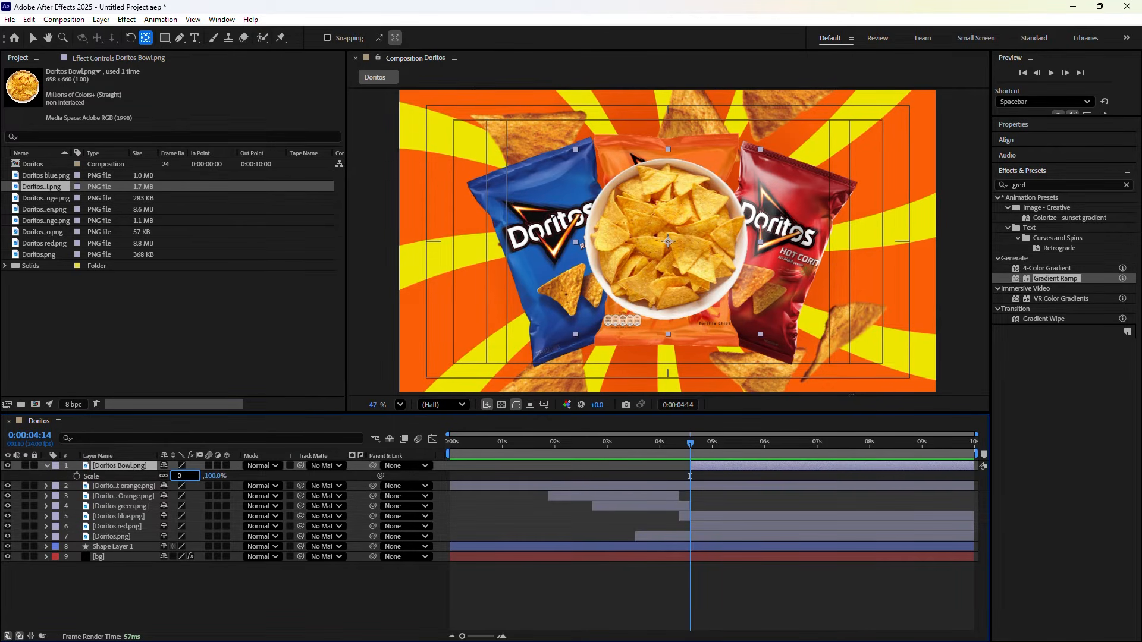
pyautogui.press('Return')
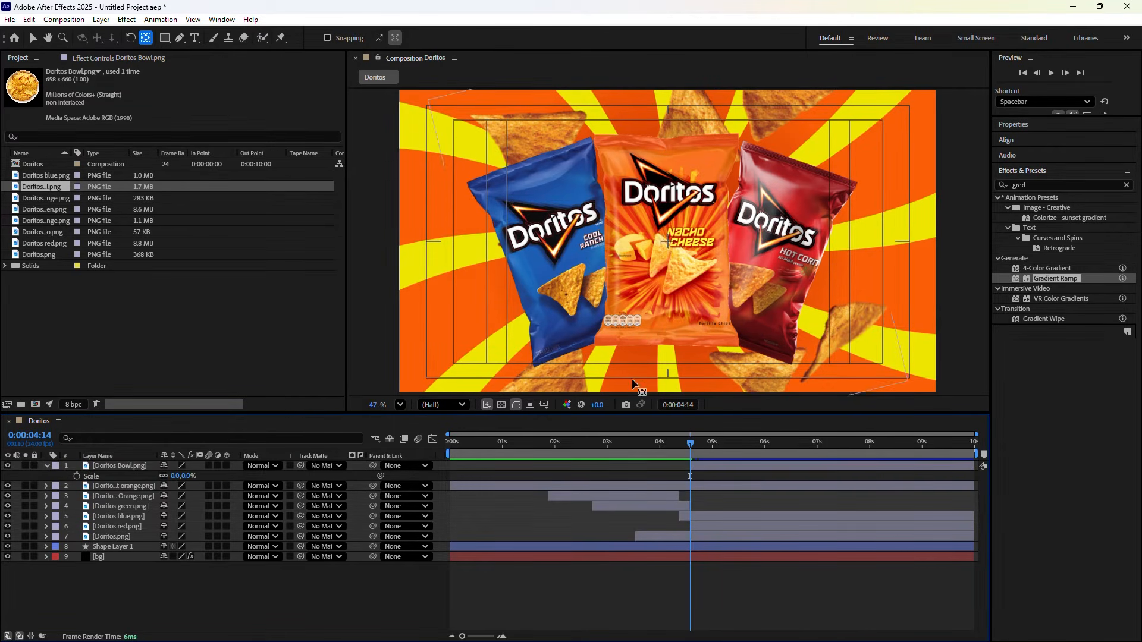
pyautogui.click(77, 476)
# Jump 20 frames to 5:10 and scale the bowl up to about 51%
pyautogui.click(687, 405)
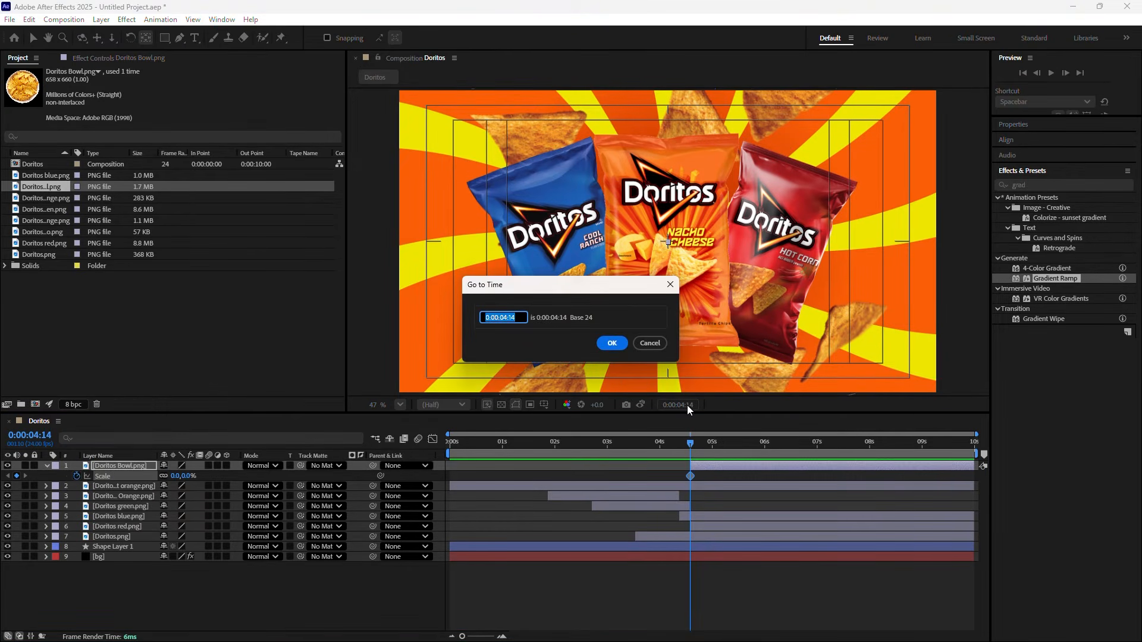
pyautogui.write('+2')
pyautogui.write('0')
pyautogui.click(614, 345)
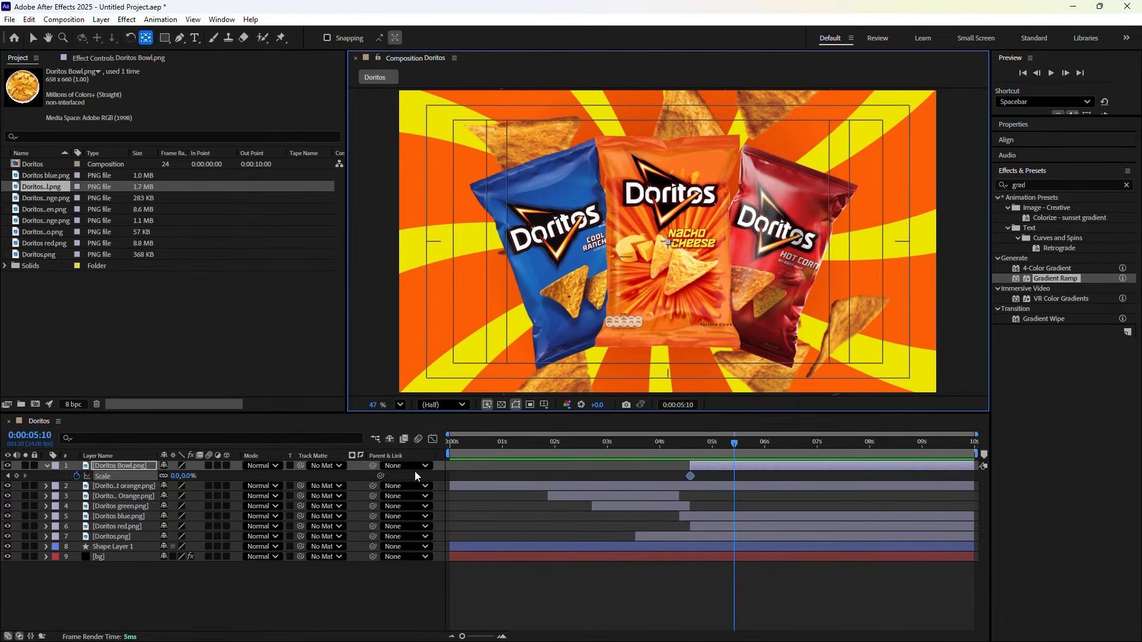
pyautogui.click(176, 476)
pyautogui.write('56')
pyautogui.press('Return')
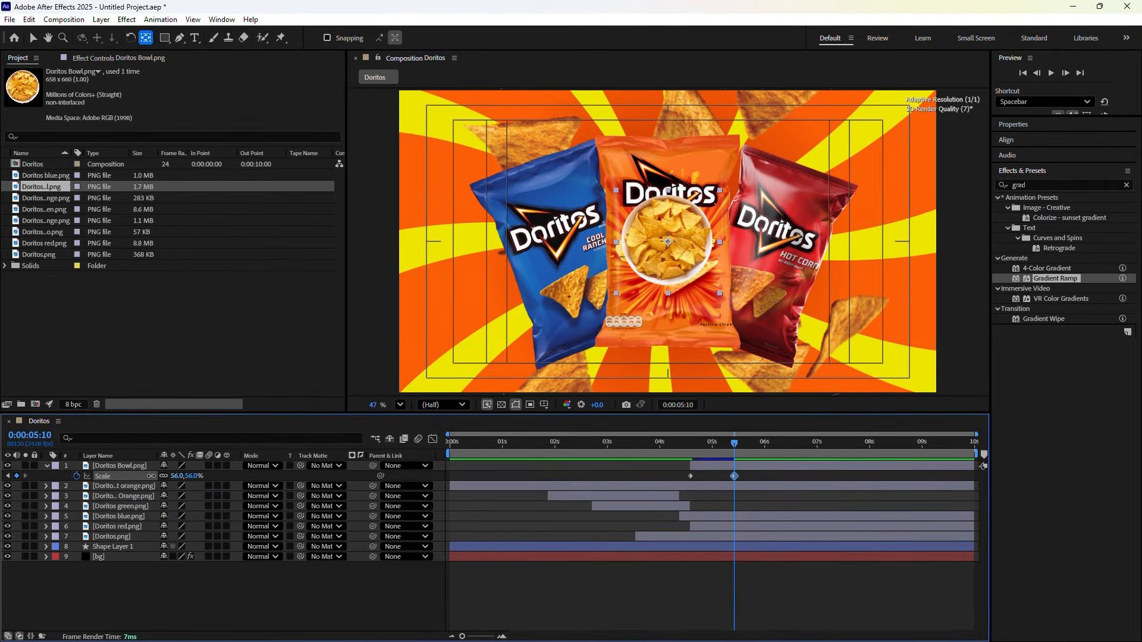
pyautogui.moveTo(152, 476); pyautogui.dragTo(142, 468)
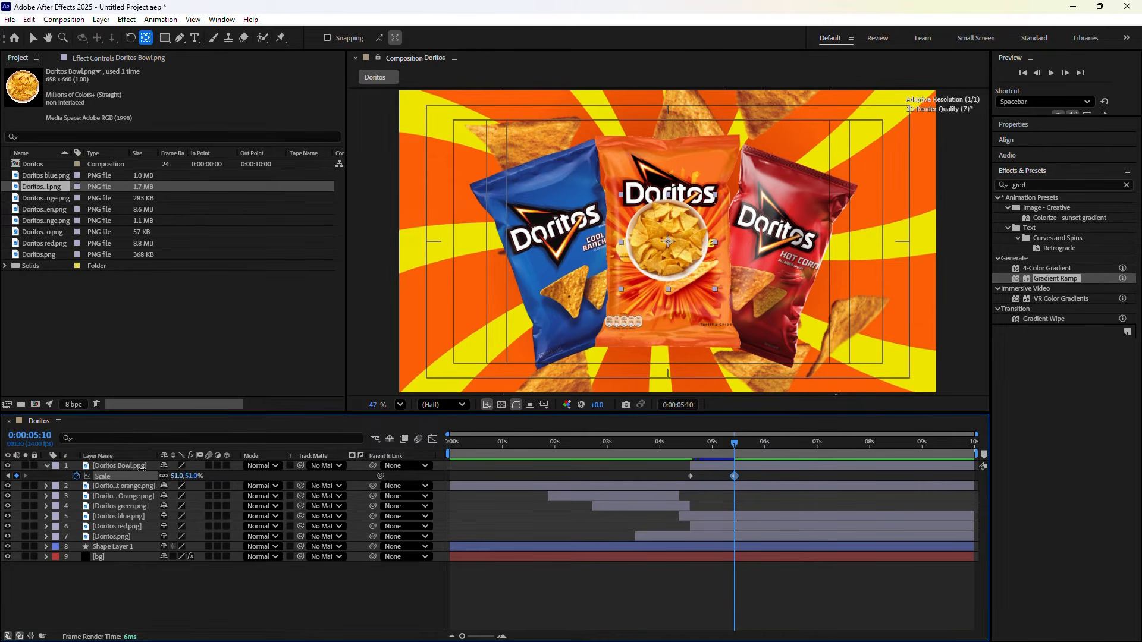
pyautogui.click(141, 469)
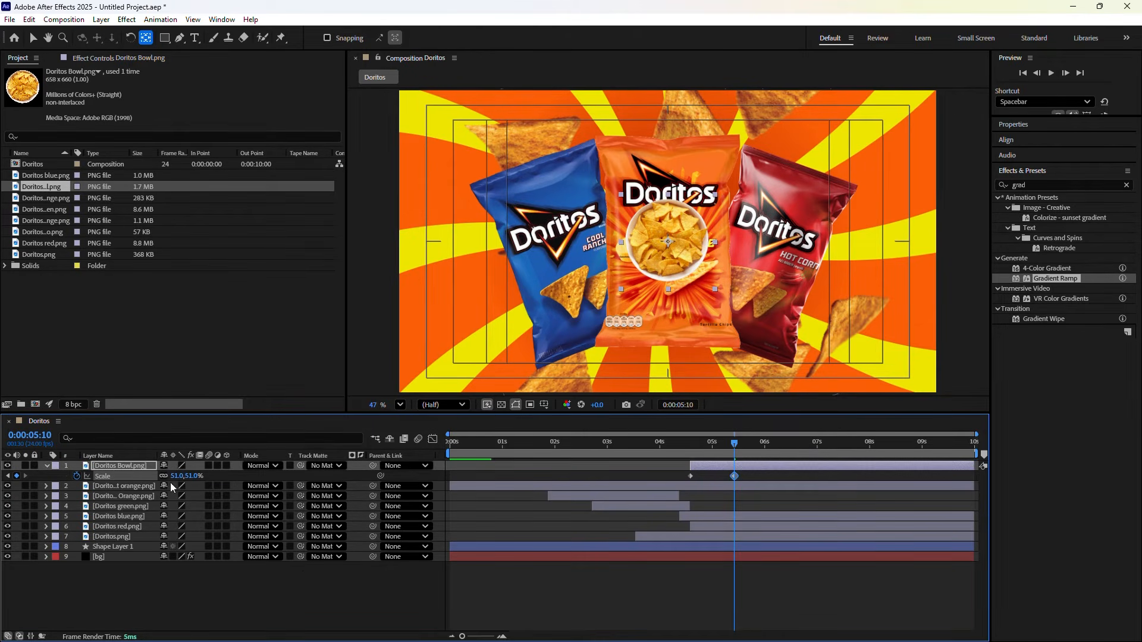
pyautogui.click(323, 623)
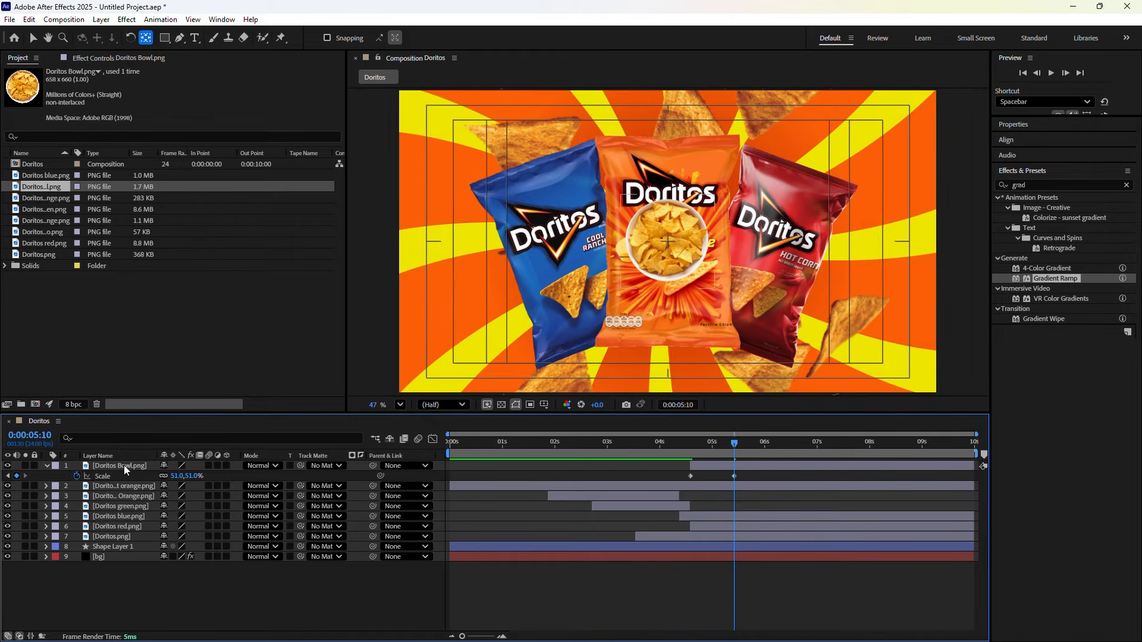
# Set a centred Position keyframe for the bowl at 4:14, then move near 5:09
pyautogui.hotkey('shift', 'p')
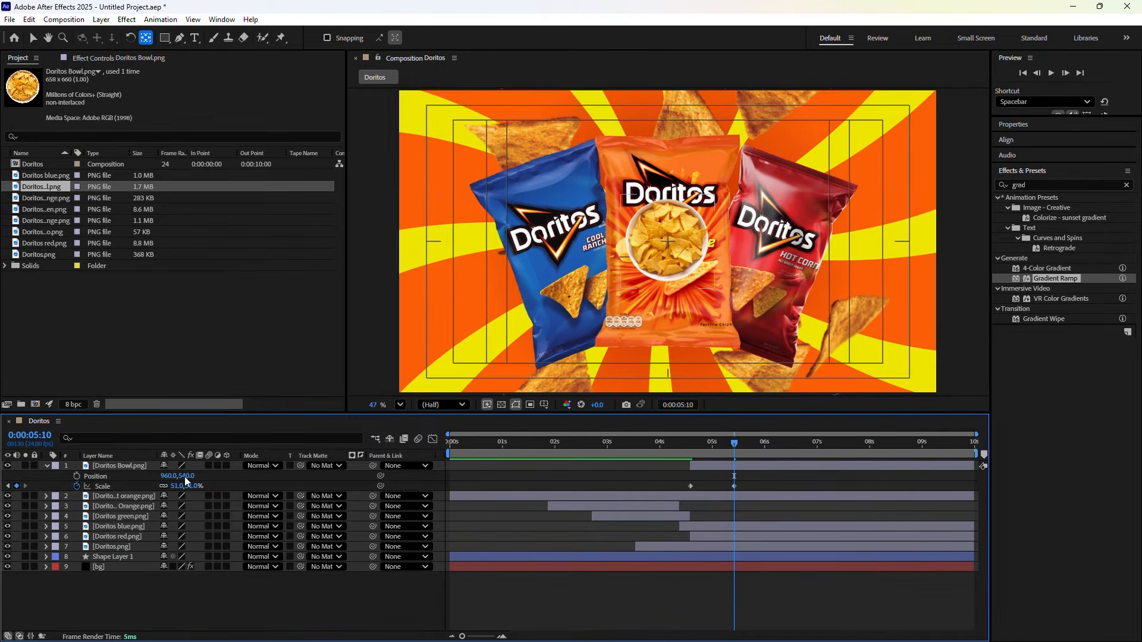
pyautogui.moveTo(730, 448); pyautogui.dragTo(687, 451)
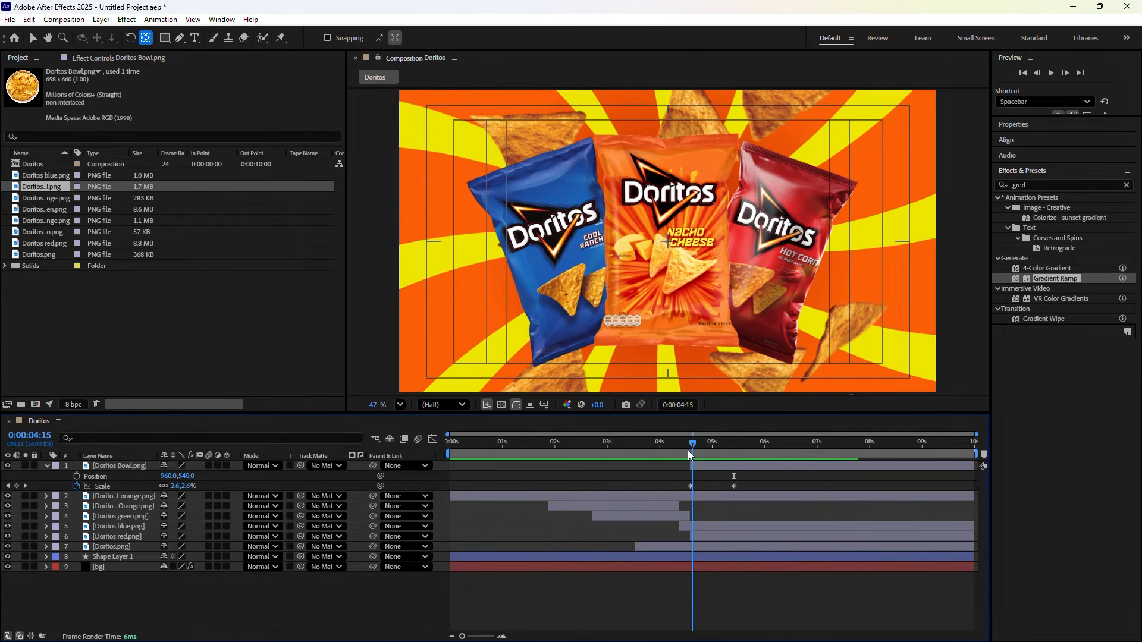
pyautogui.click(74, 474)
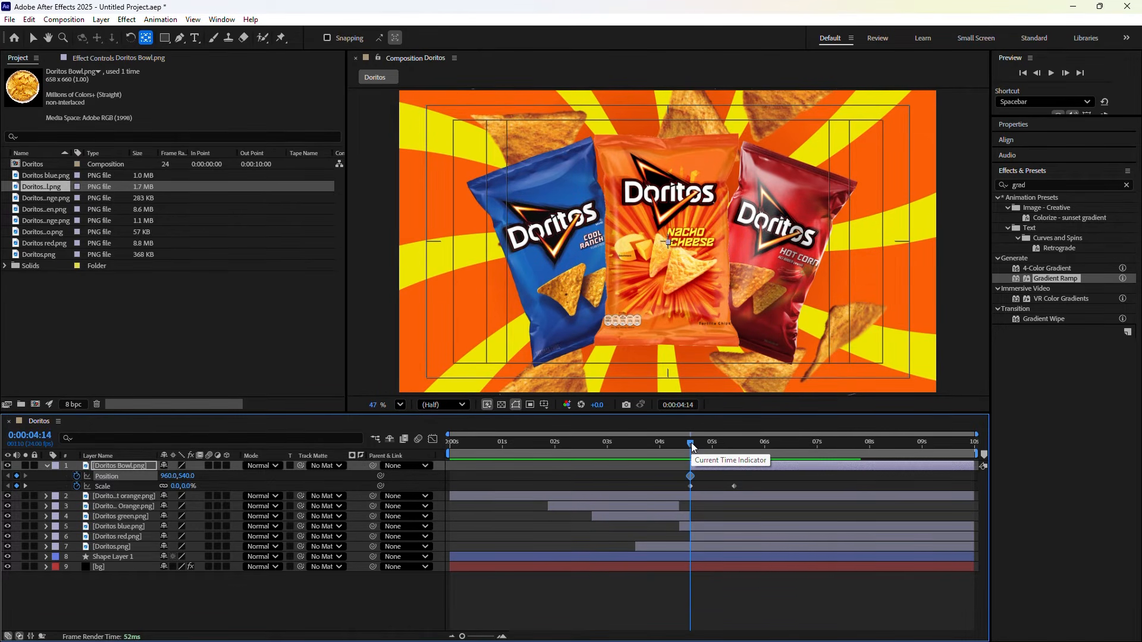
pyautogui.moveTo(691, 443); pyautogui.dragTo(737, 450)
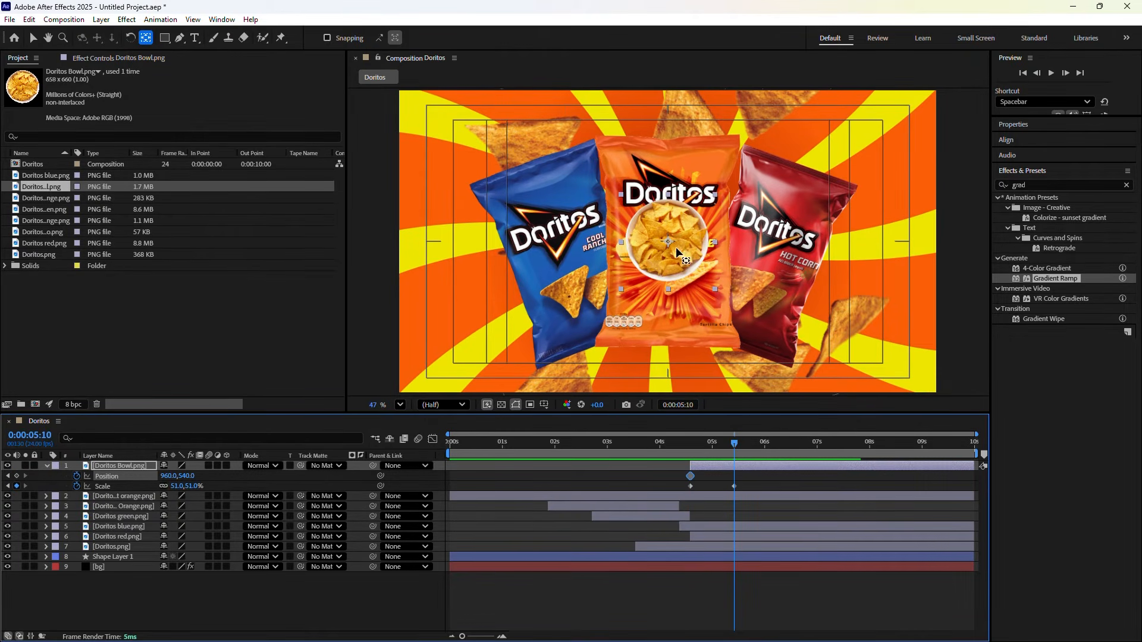
# Move the bowl to the lower left and shrink it to about 42%
pyautogui.moveTo(668, 240); pyautogui.dragTo(648, 253)
pyautogui.hotkey('ctrl', 'z')
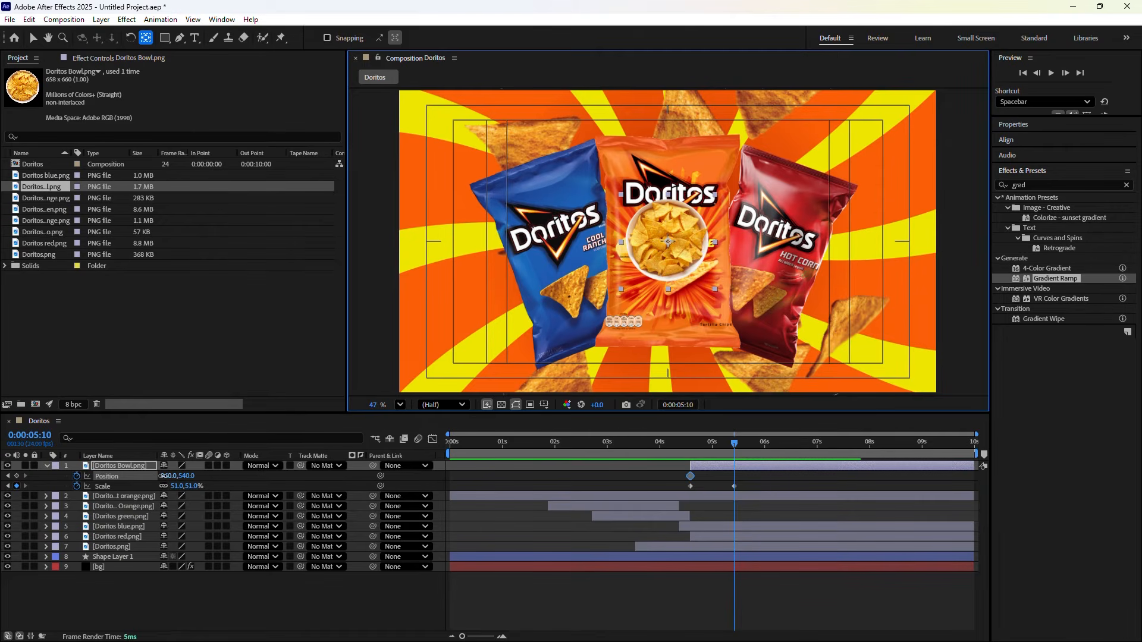
pyautogui.moveTo(158, 474); pyautogui.dragTo(6, 476)
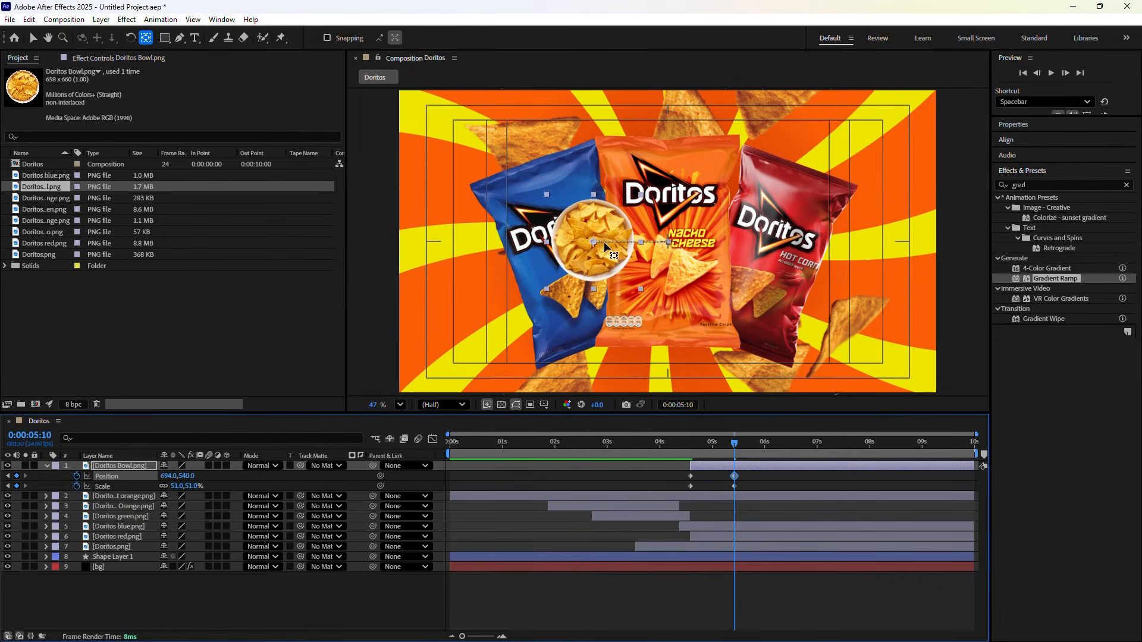
pyautogui.moveTo(595, 240); pyautogui.dragTo(663, 241)
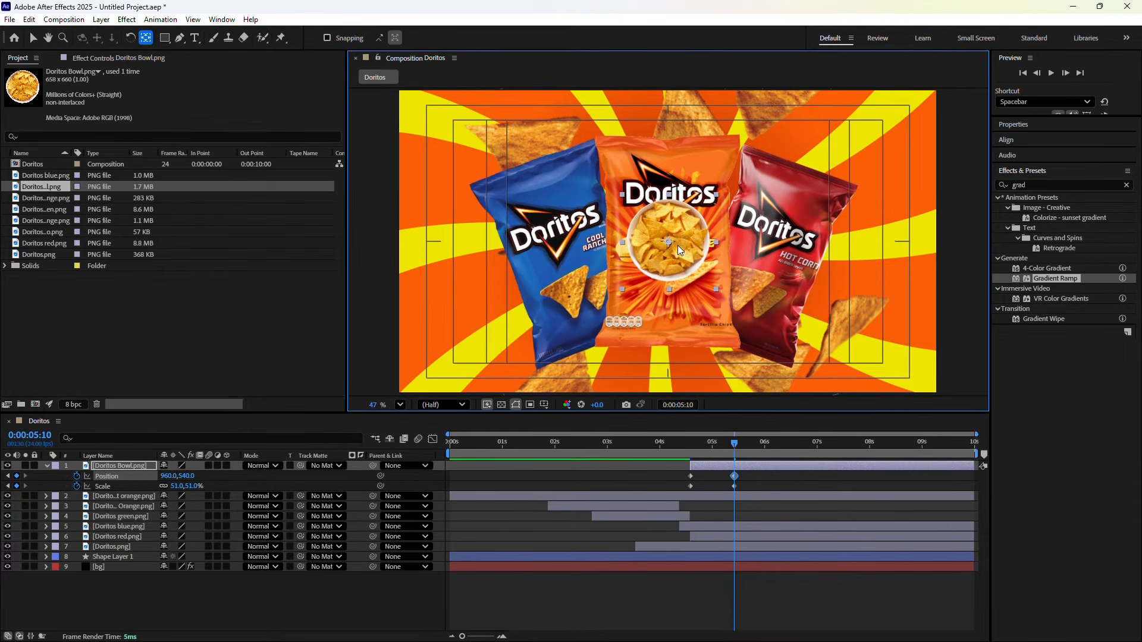
pyautogui.hotkey('ctrl', 'z')
pyautogui.hotkey('ctrl', 'z')
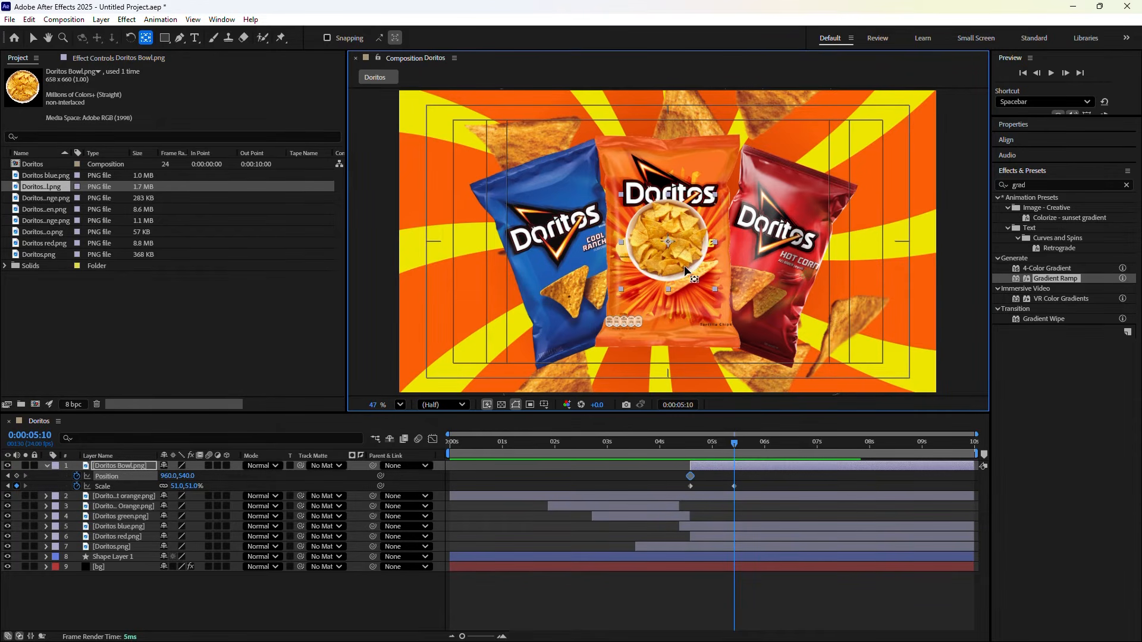
pyautogui.click(30, 38)
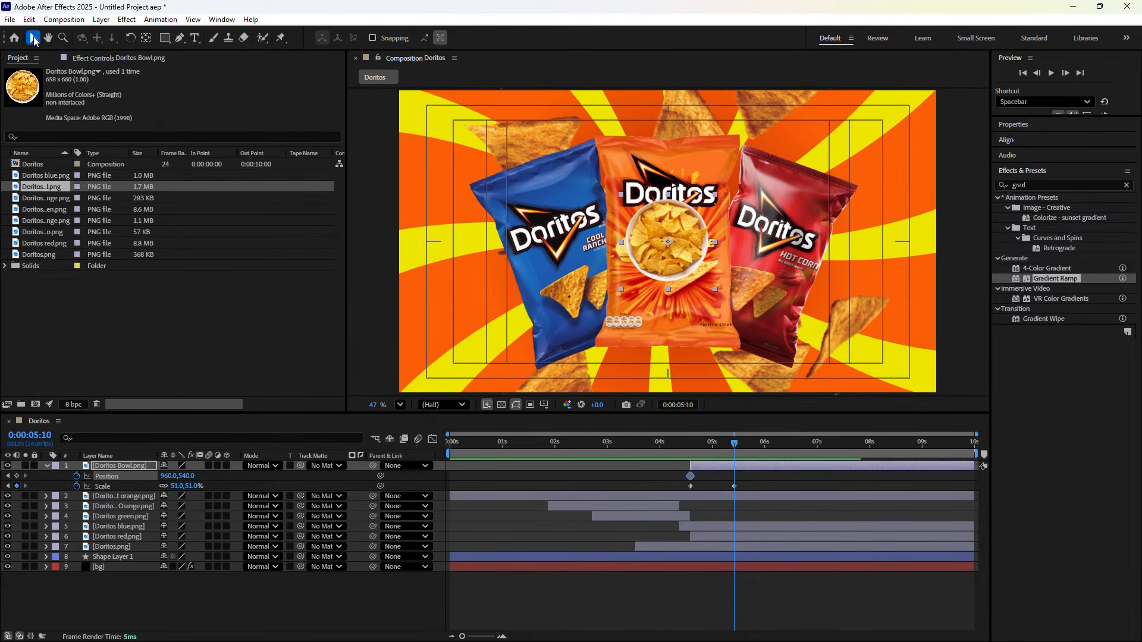
pyautogui.moveTo(677, 262); pyautogui.dragTo(466, 332)
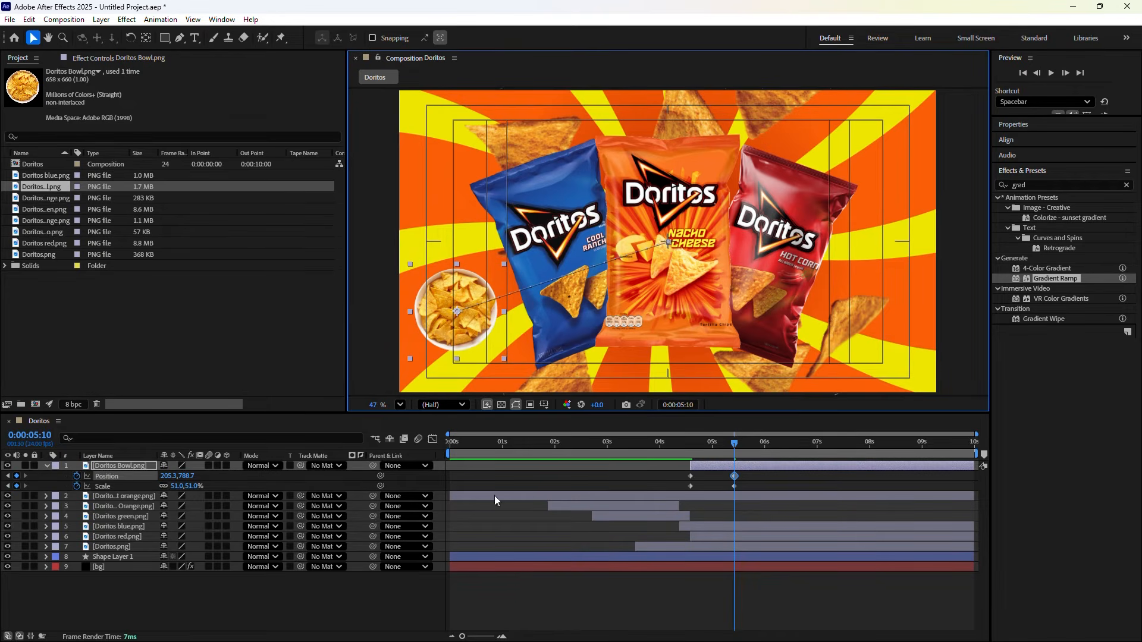
pyautogui.click(174, 486)
pyautogui.moveTo(175, 485); pyautogui.dragTo(173, 486)
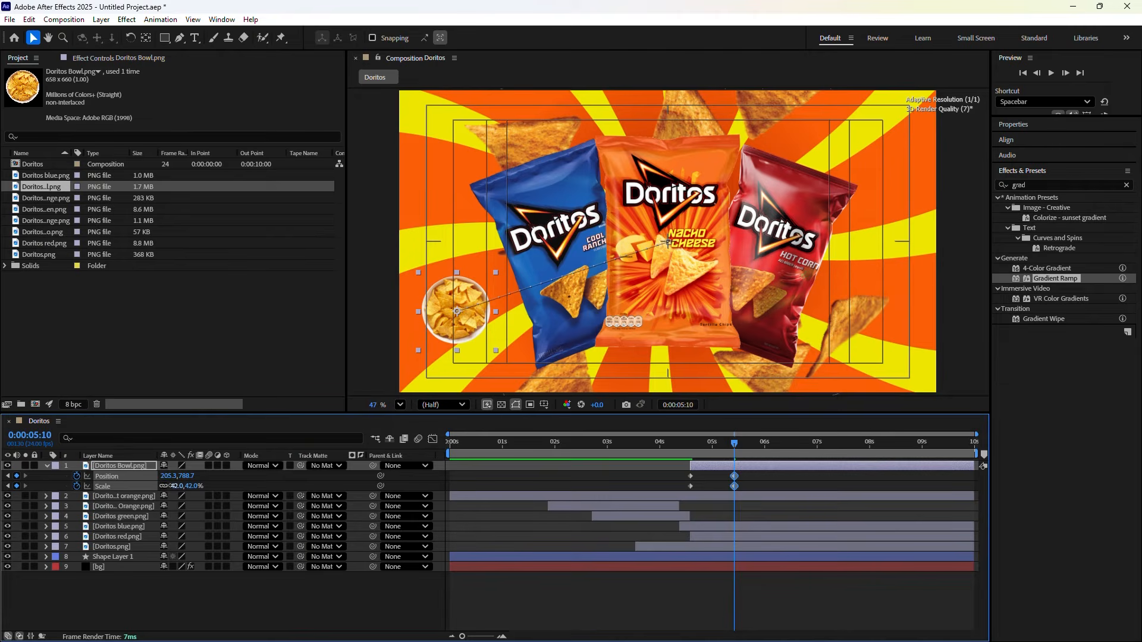
pyautogui.moveTo(472, 322); pyautogui.dragTo(465, 322)
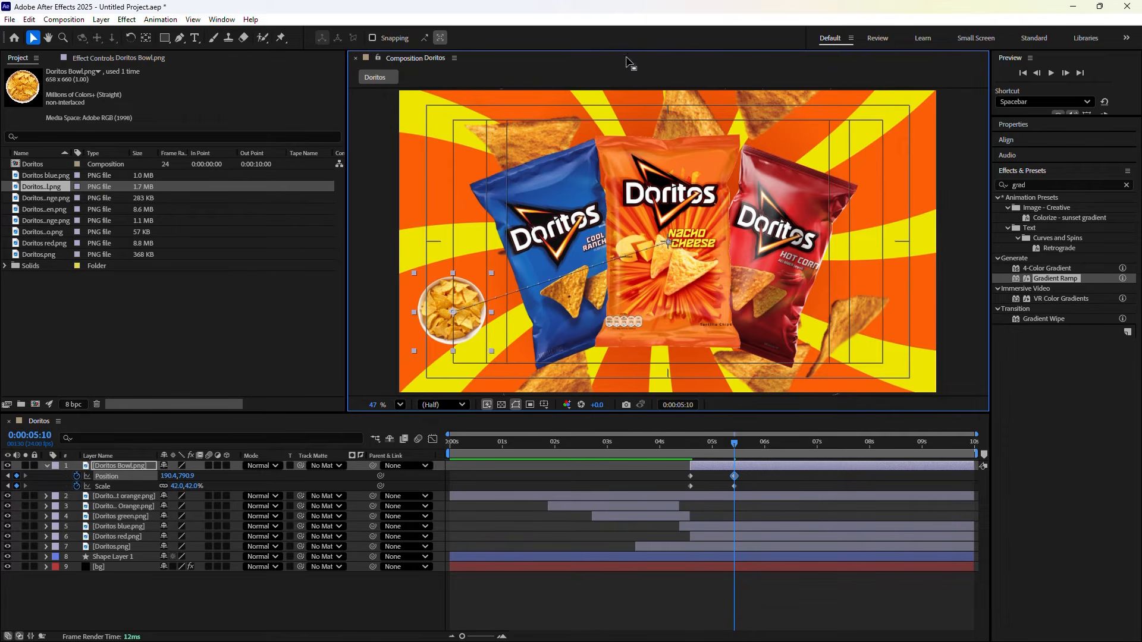
# Apply Easy Ease to the bowl's four Position and Scale keyframes
pyautogui.click(765, 476)
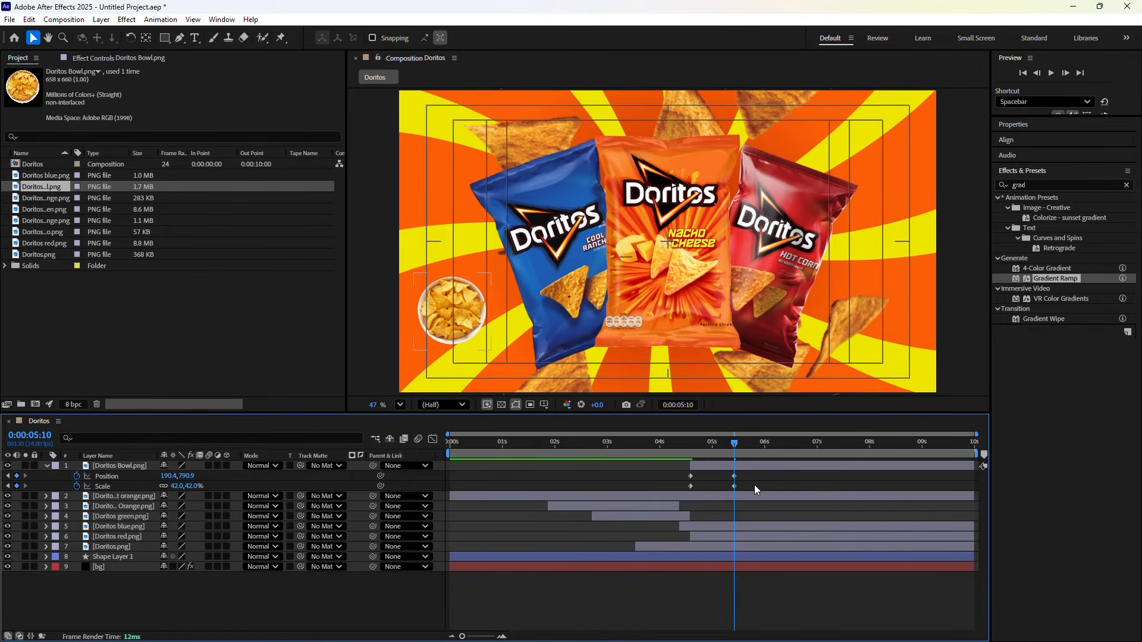
pyautogui.click(468, 312)
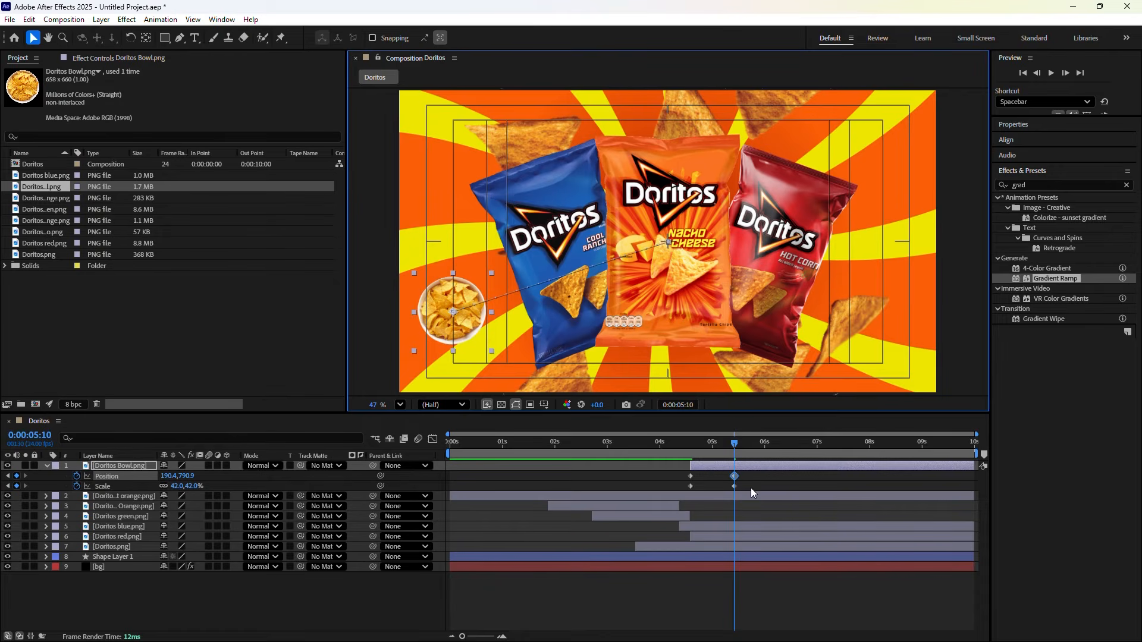
pyautogui.moveTo(751, 488); pyautogui.dragTo(675, 469)
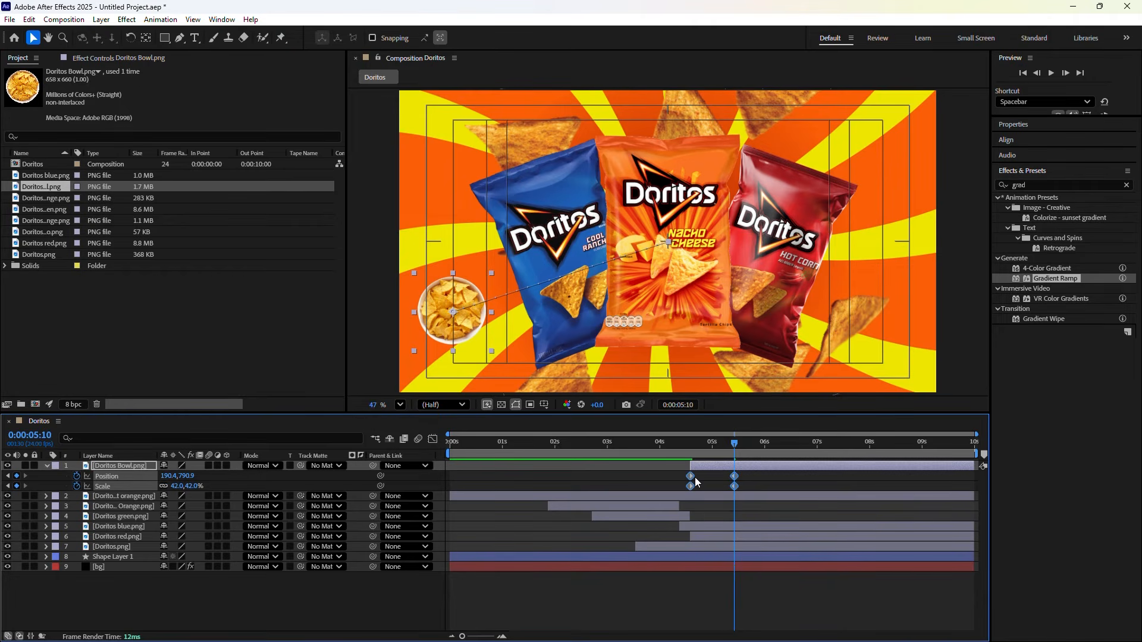
pyautogui.press('F9')
# Preview the bowl growing in and enable an expression on its Position
pyautogui.moveTo(736, 441); pyautogui.dragTo(689, 449)
pyautogui.press('space')
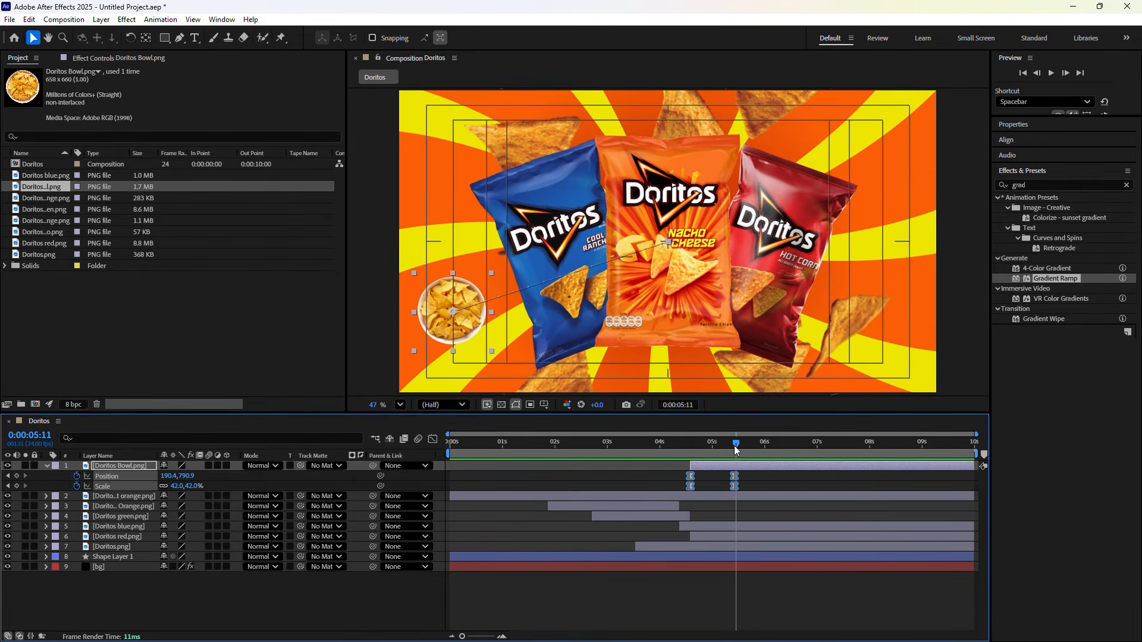
pyautogui.moveTo(733, 446)
pyautogui.mouseDown()
pyautogui.moveTo(692, 444)
pyautogui.moveTo(733, 464)
pyautogui.mouseUp()
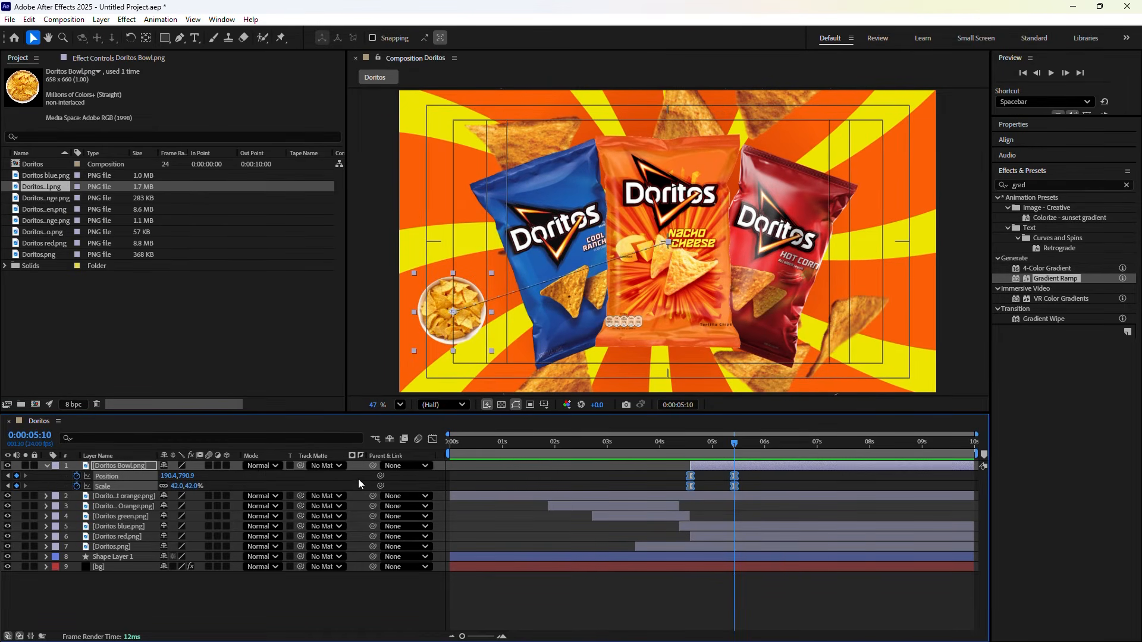
pyautogui.click(381, 476)
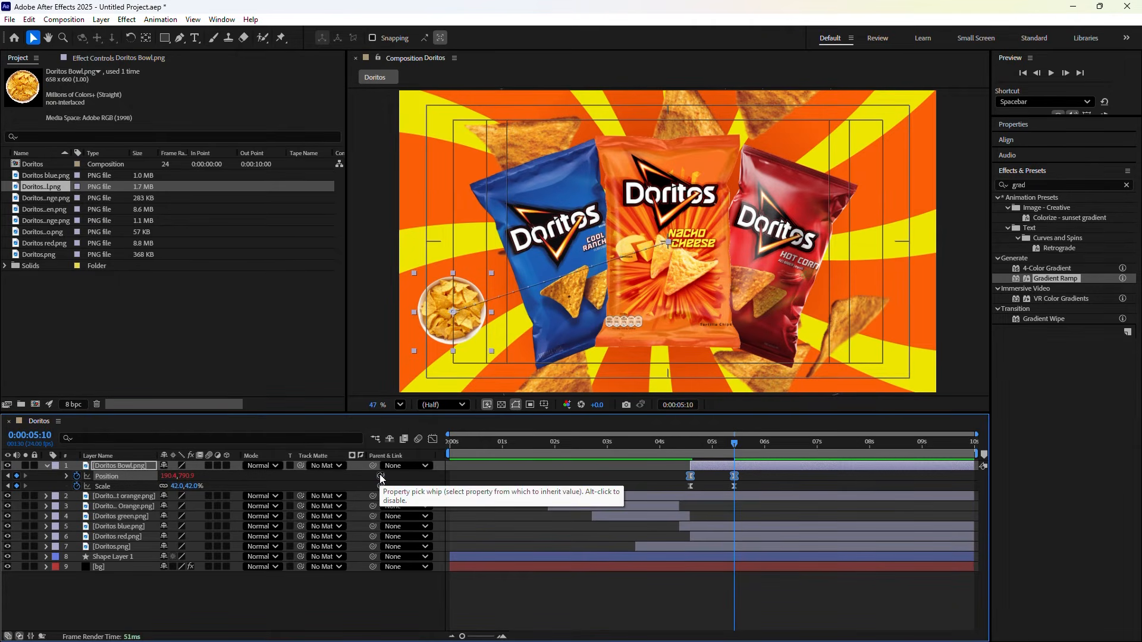
# Paste wiggle(2,6) into the bowl's Position expression, preview it, and collapse the layer
pyautogui.keyDown('alt'); pyautogui.click(77, 476); pyautogui.keyUp('alt')
pyautogui.click(493, 487)
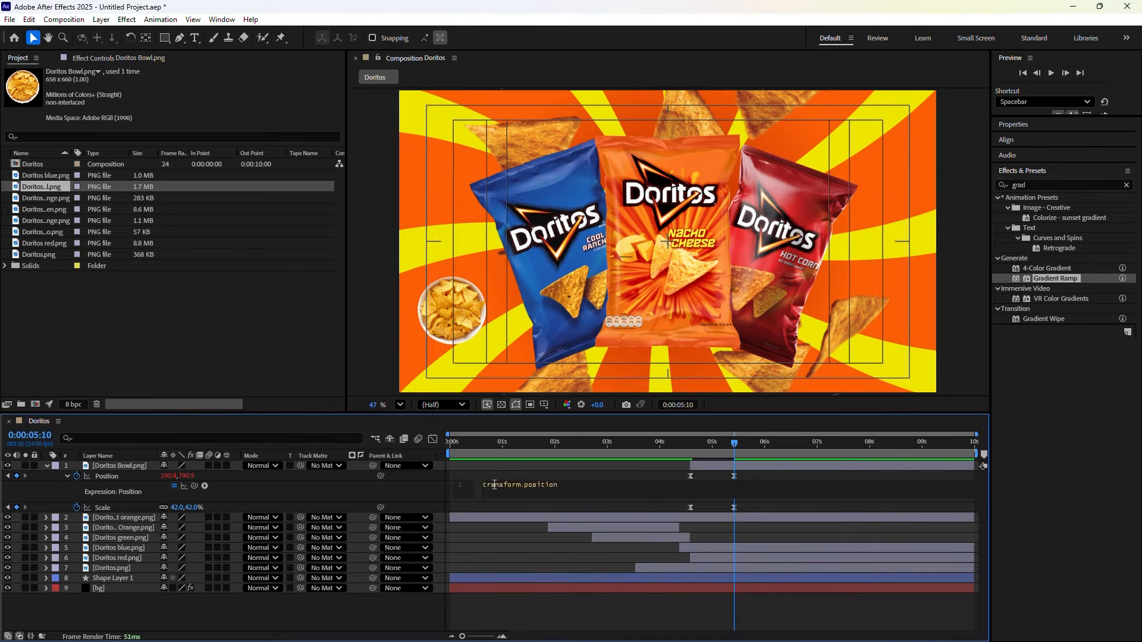
pyautogui.write('wiggle(2,6)')
pyautogui.click(401, 490)
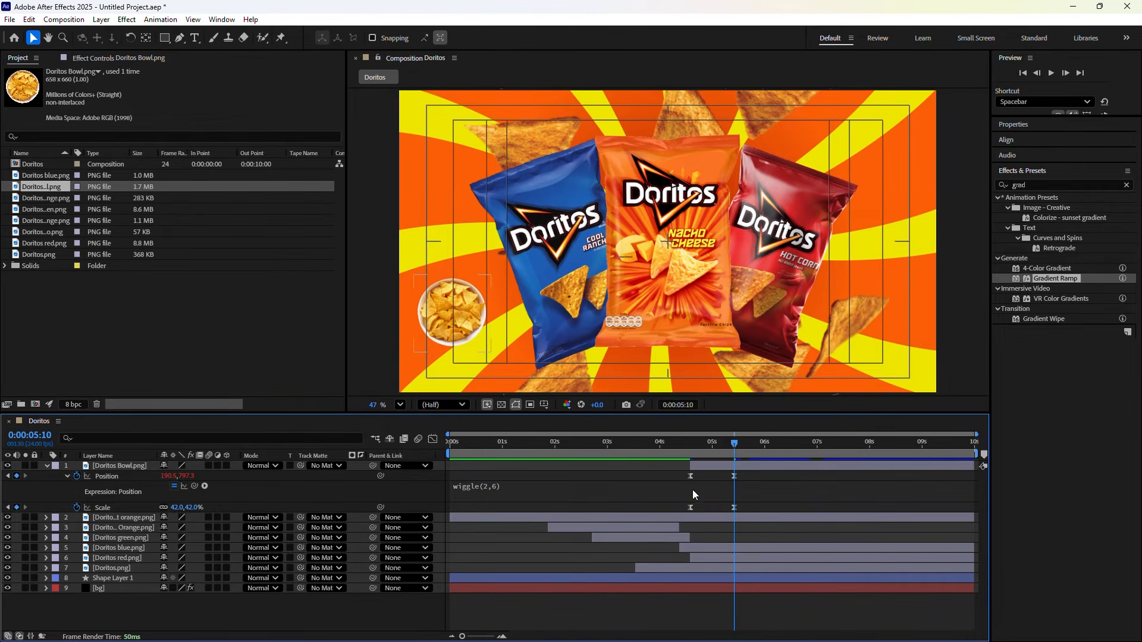
pyautogui.moveTo(731, 452); pyautogui.dragTo(734, 486)
pyautogui.click(66, 476)
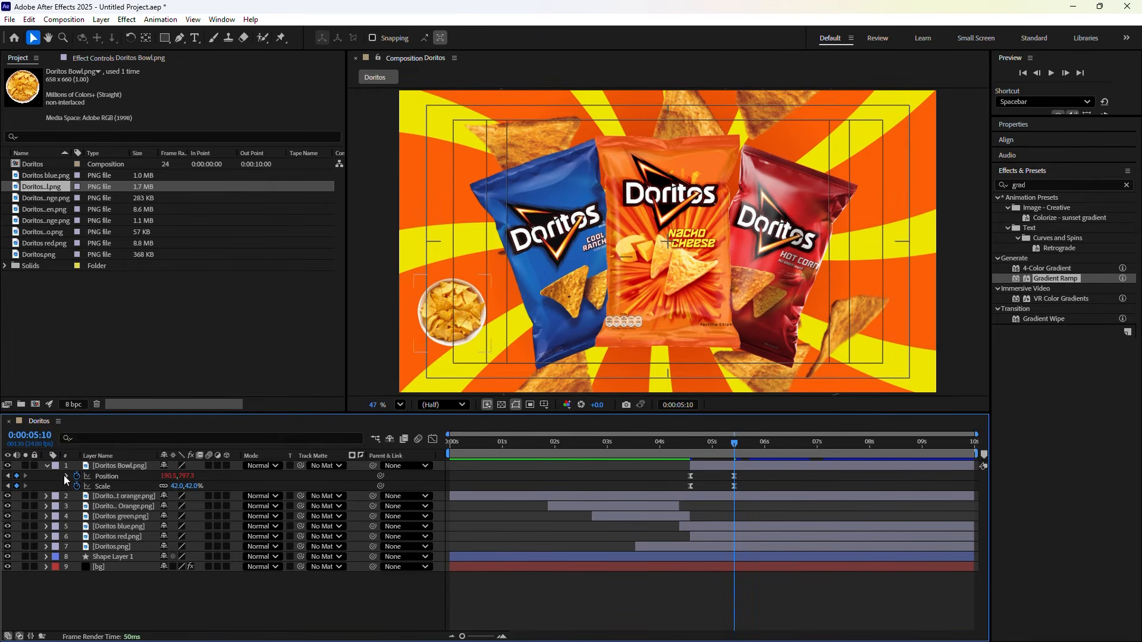
pyautogui.click(46, 467)
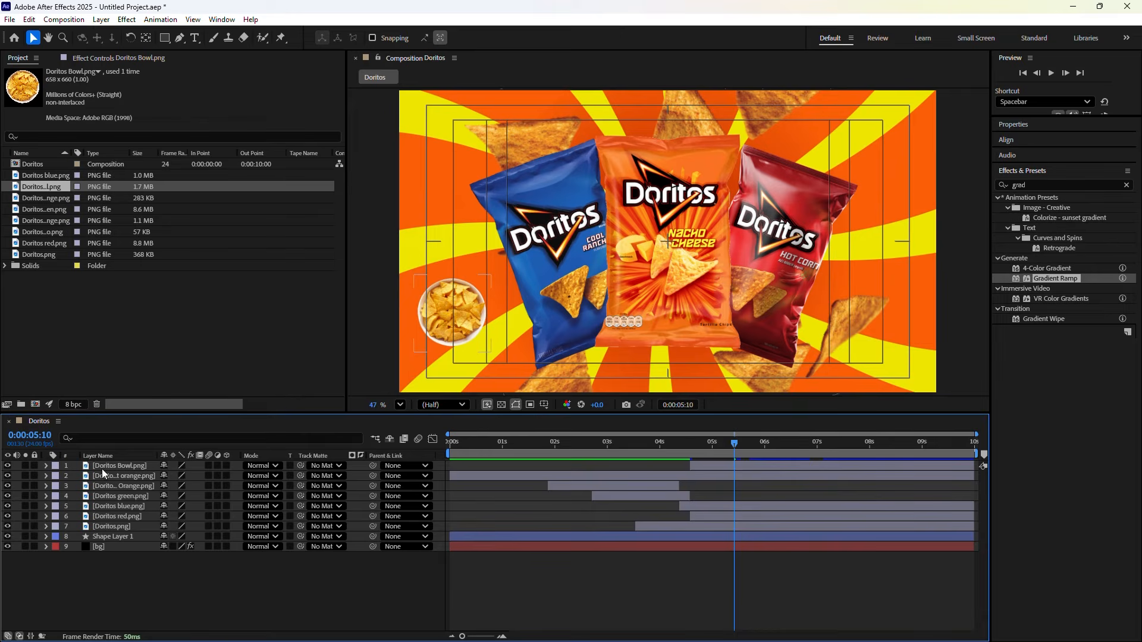
# Duplicate the Doritos Bowl layer and move the copy to the top-right corner
pyautogui.click(102, 466)
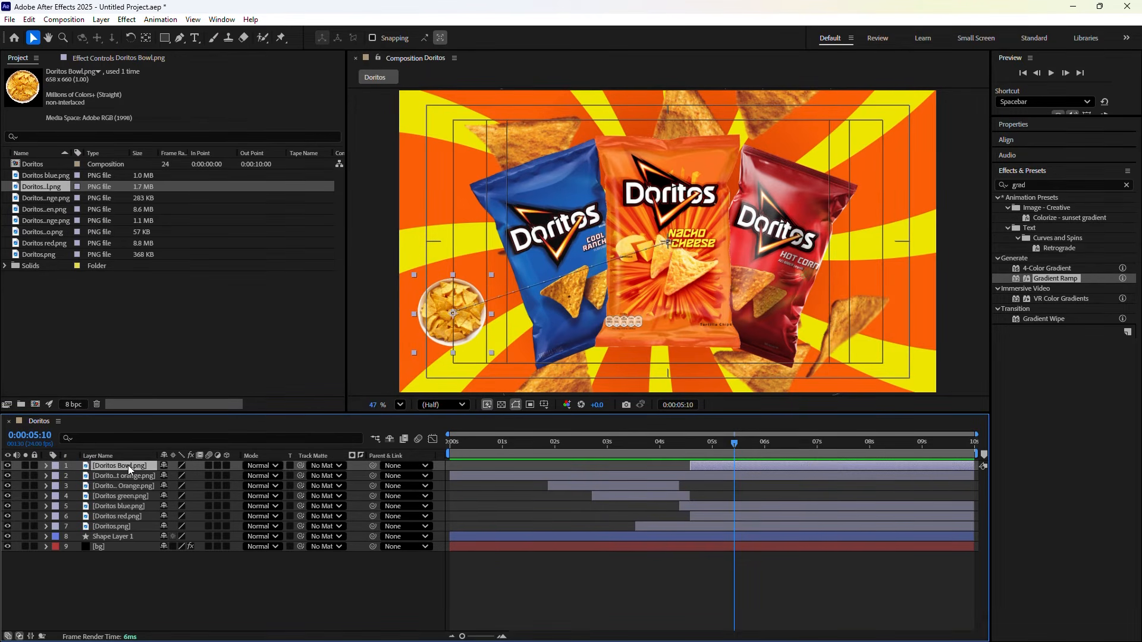
pyautogui.hotkey('ctrl', 'd')
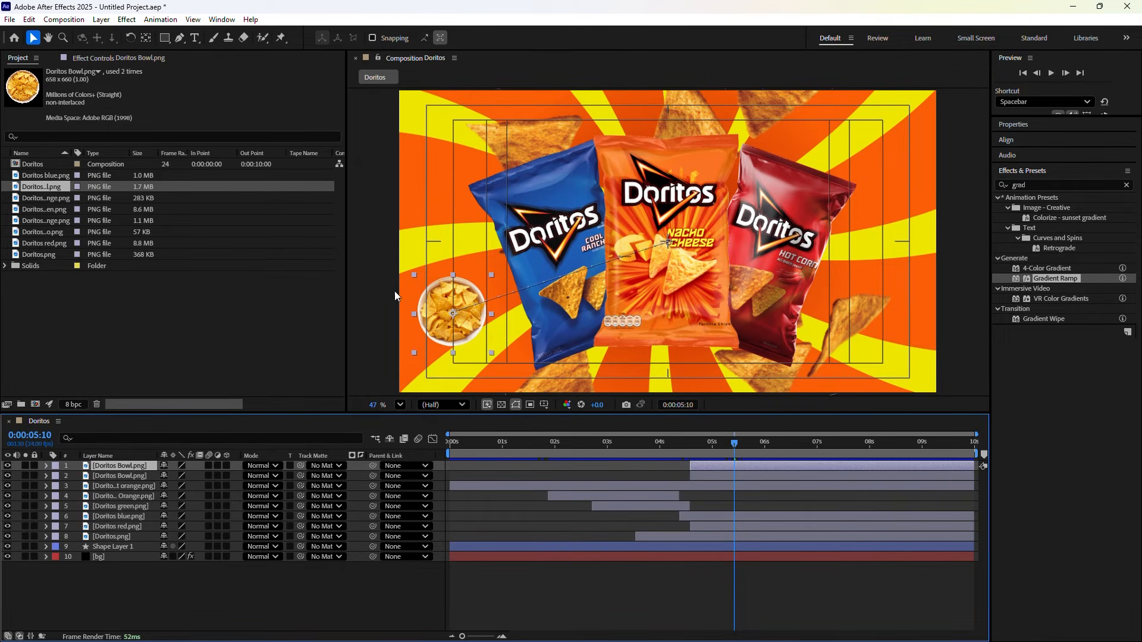
pyautogui.moveTo(454, 313); pyautogui.dragTo(880, 152)
pyautogui.click(165, 607)
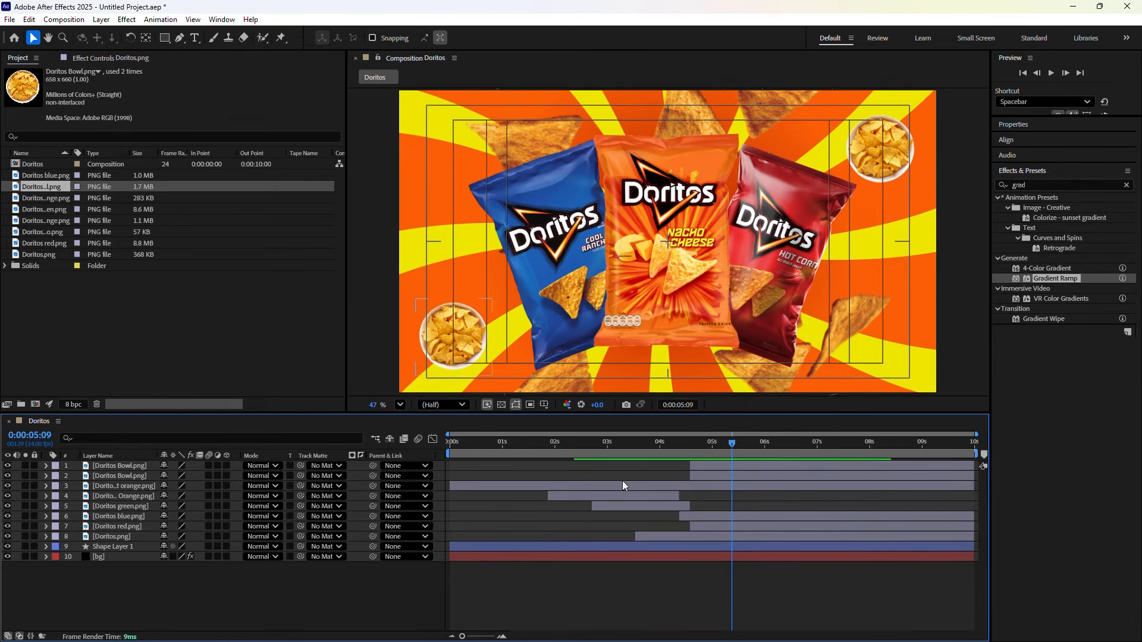
# Create a Null 1 object and parent both Doritos Bowl layers to it
pyautogui.press('y')
pyautogui.rightClick(153, 590)
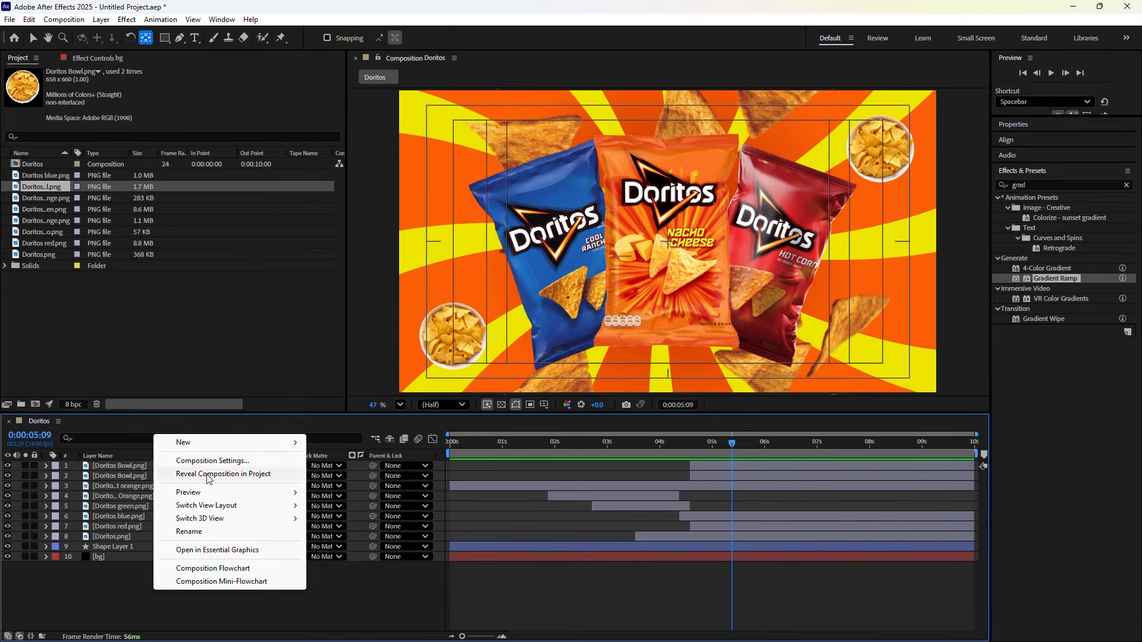
pyautogui.moveTo(213, 446)
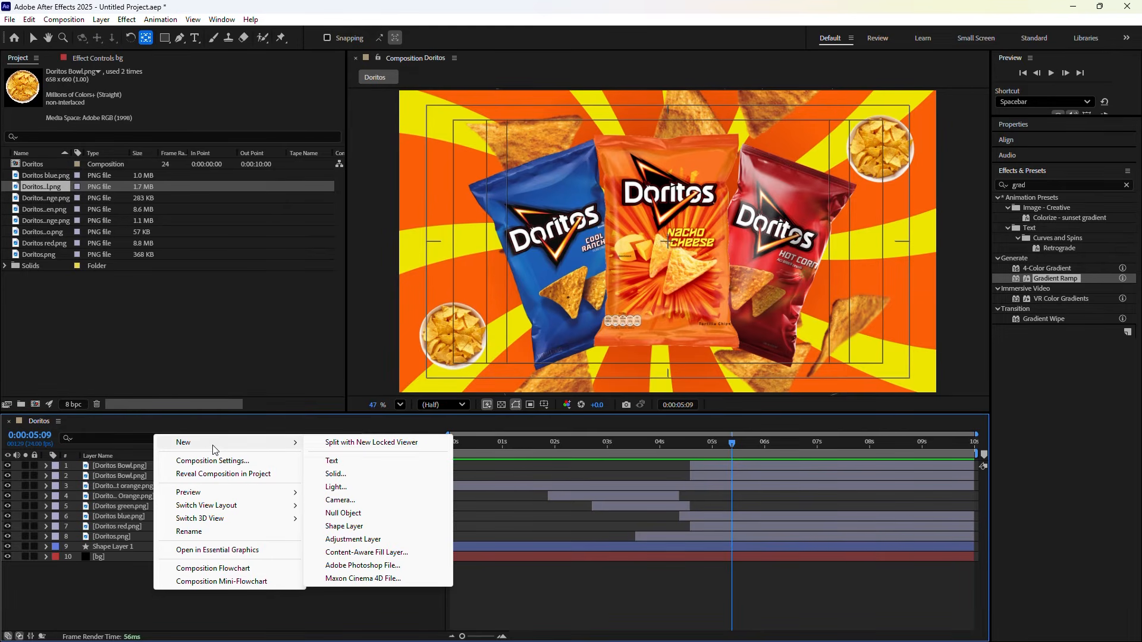
pyautogui.click(357, 513)
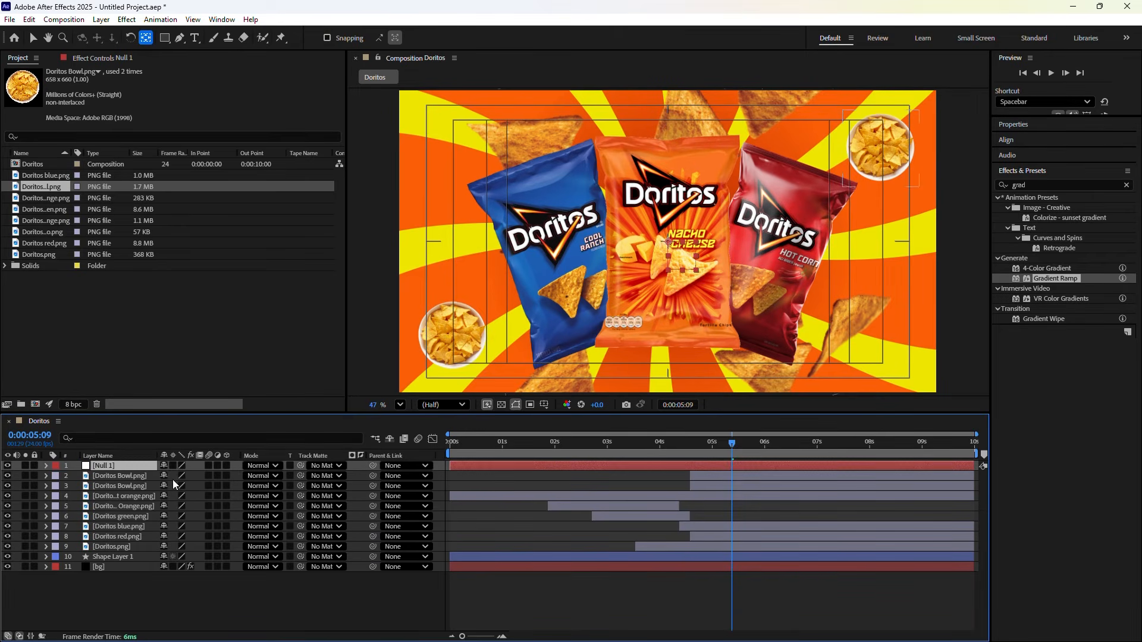
pyautogui.click(131, 476)
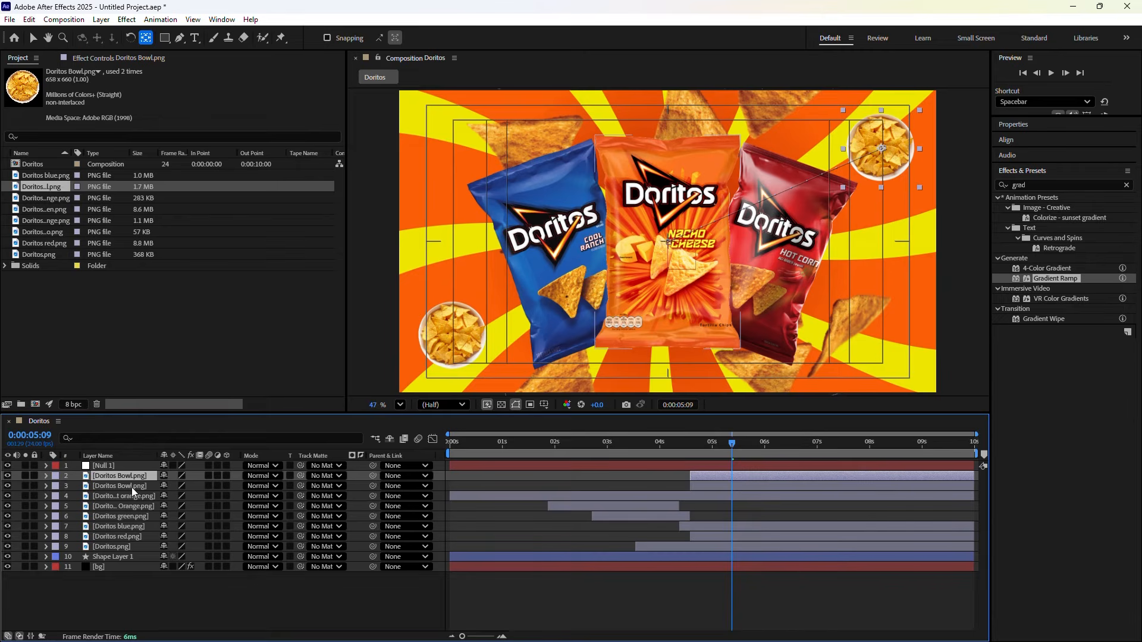
pyautogui.keyDown('ctrl'); pyautogui.click(131, 486); pyautogui.keyUp('ctrl')
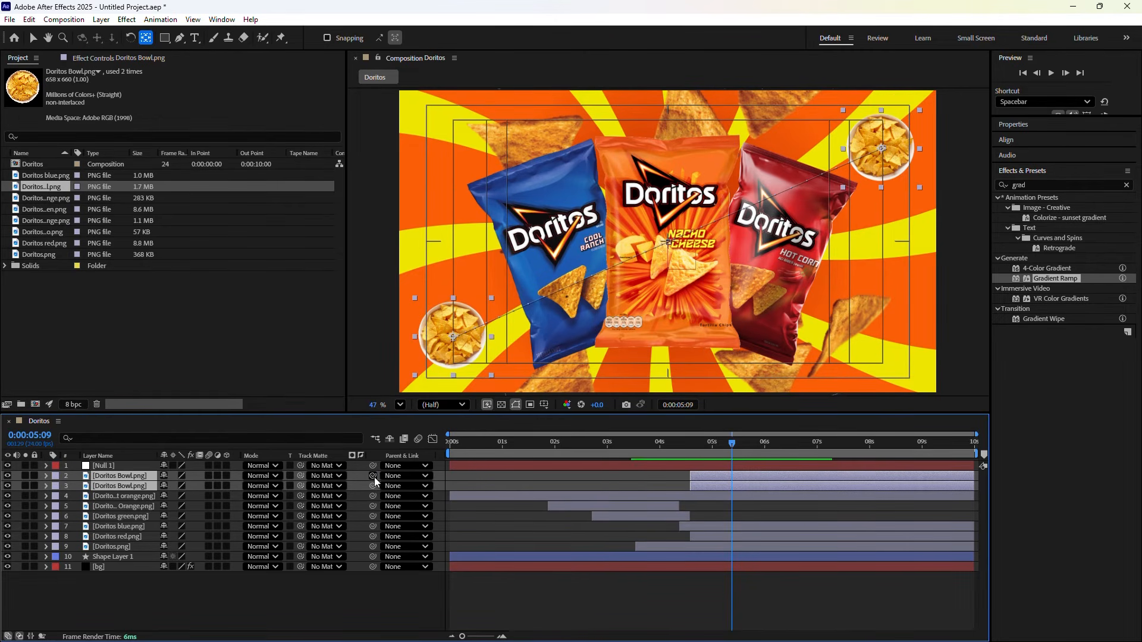
pyautogui.moveTo(373, 477); pyautogui.dragTo(127, 465)
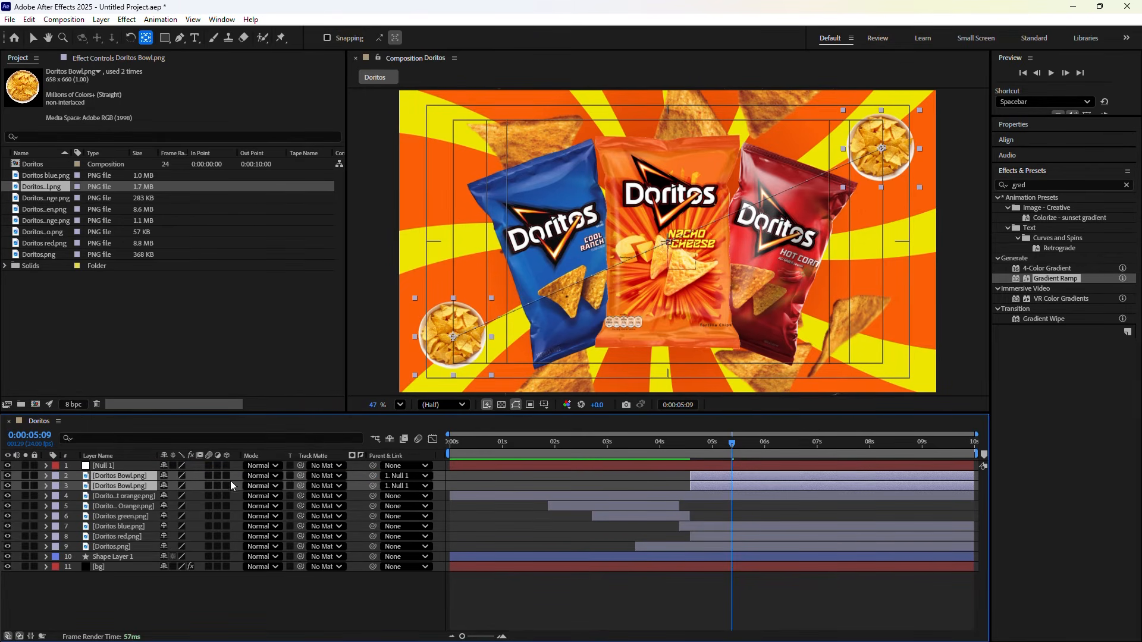
pyautogui.click(132, 466)
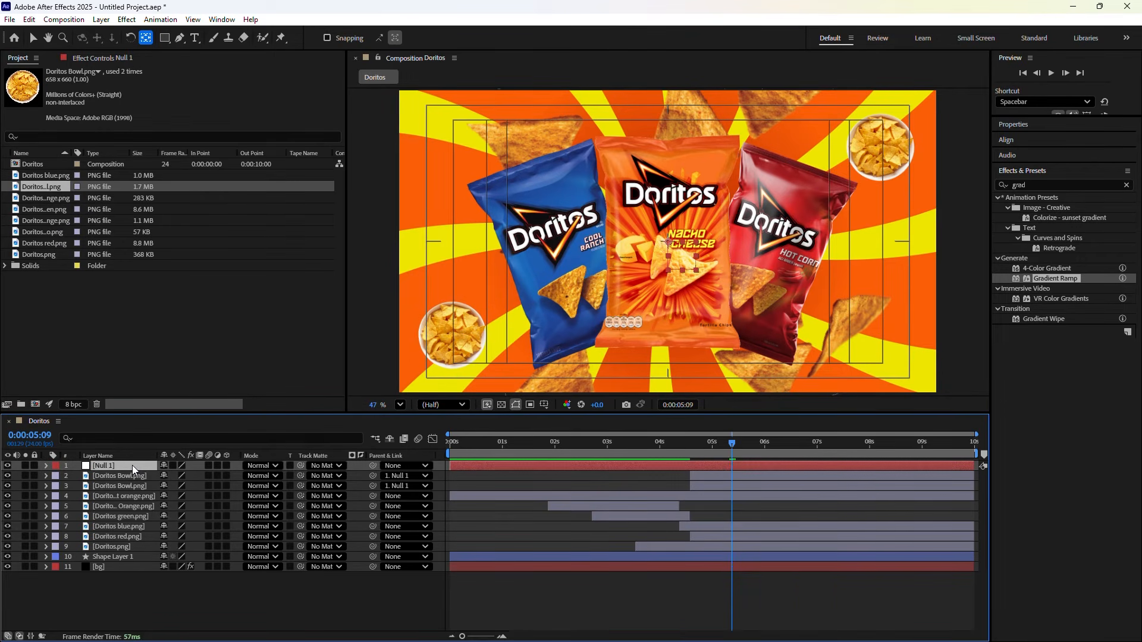
# Give Null 1's Rotation a time*4 expression so the bowls orbit
pyautogui.press('r')
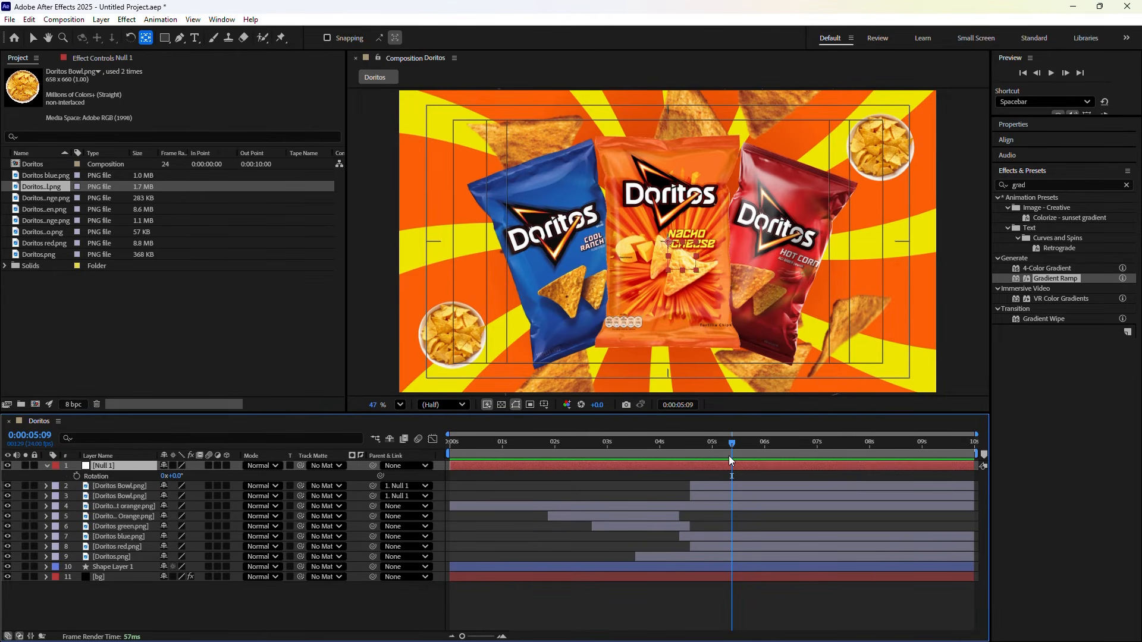
pyautogui.moveTo(729, 448); pyautogui.dragTo(690, 446)
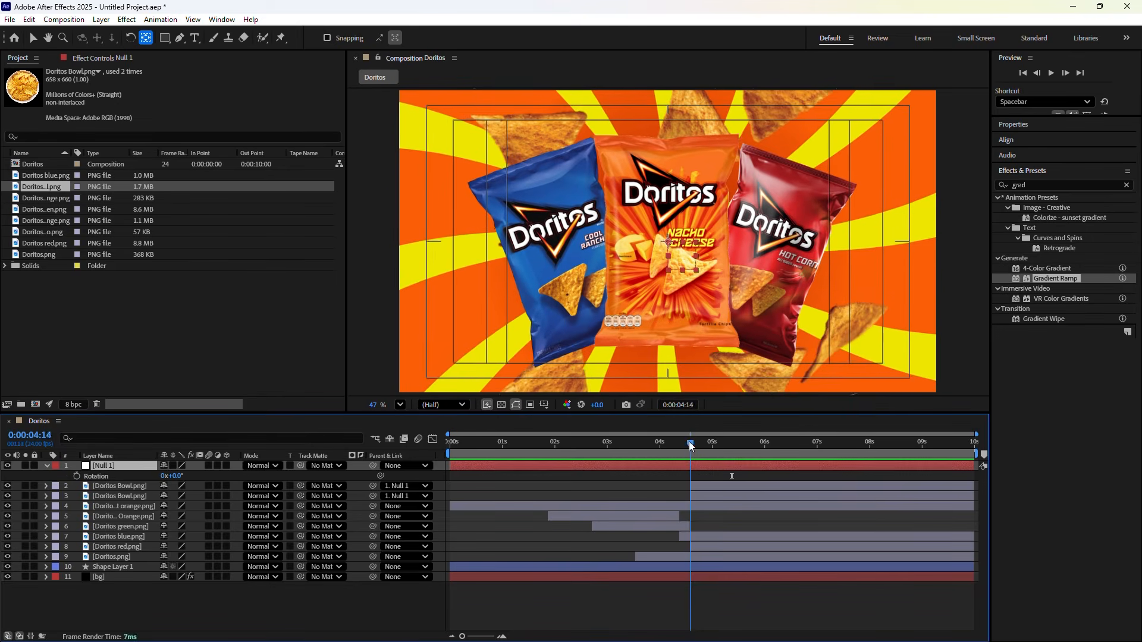
pyautogui.moveTo(698, 445); pyautogui.dragTo(719, 445)
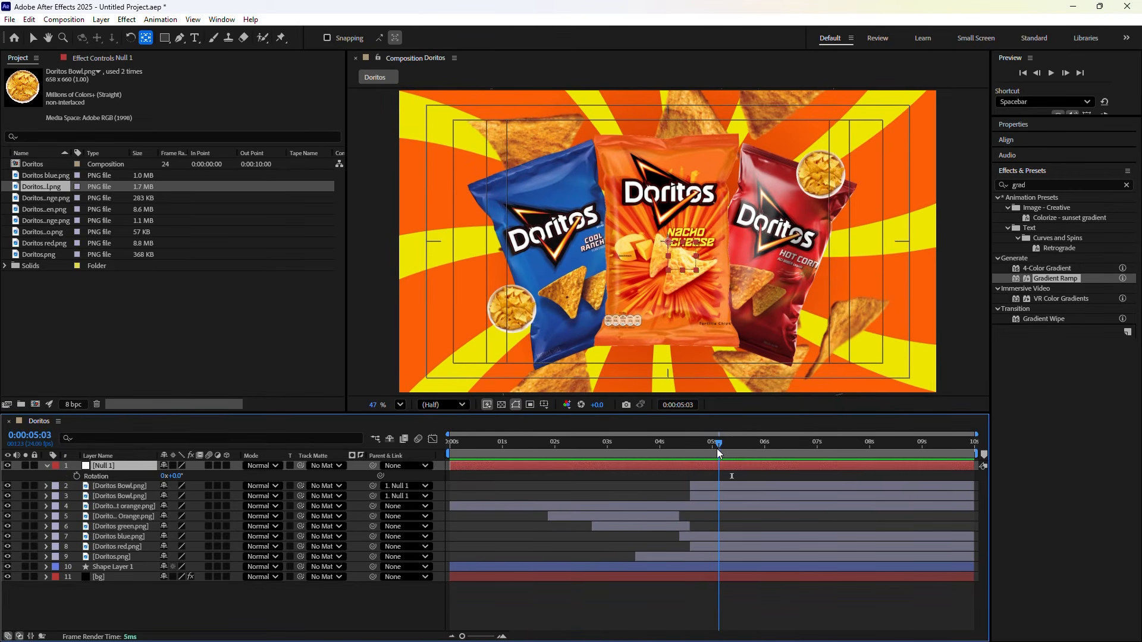
pyautogui.click(380, 476)
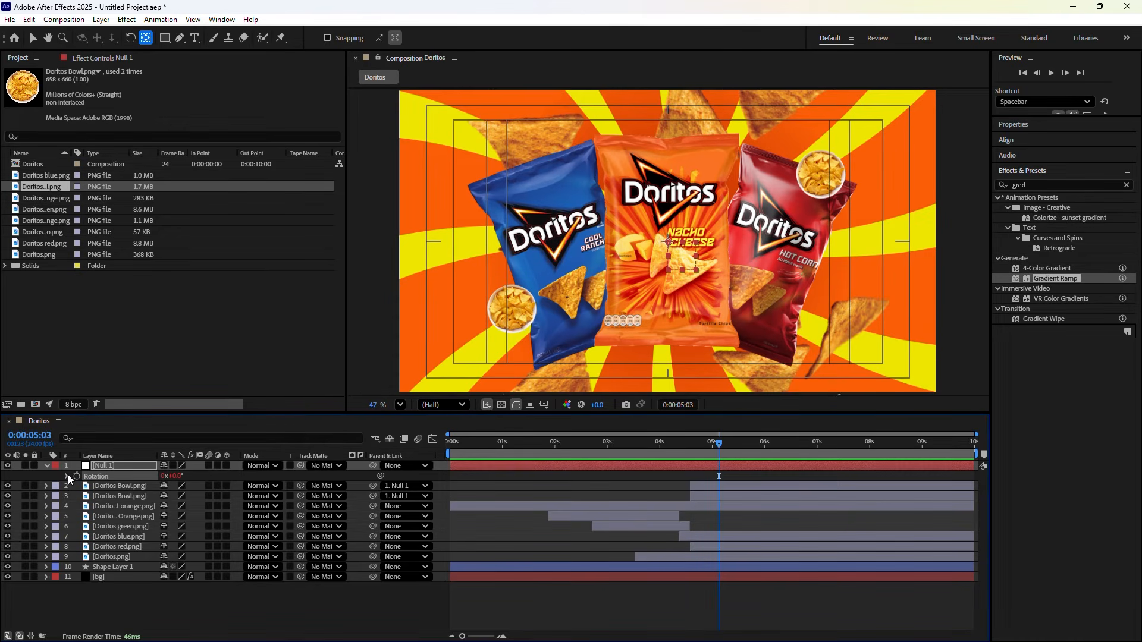
pyautogui.click(66, 476)
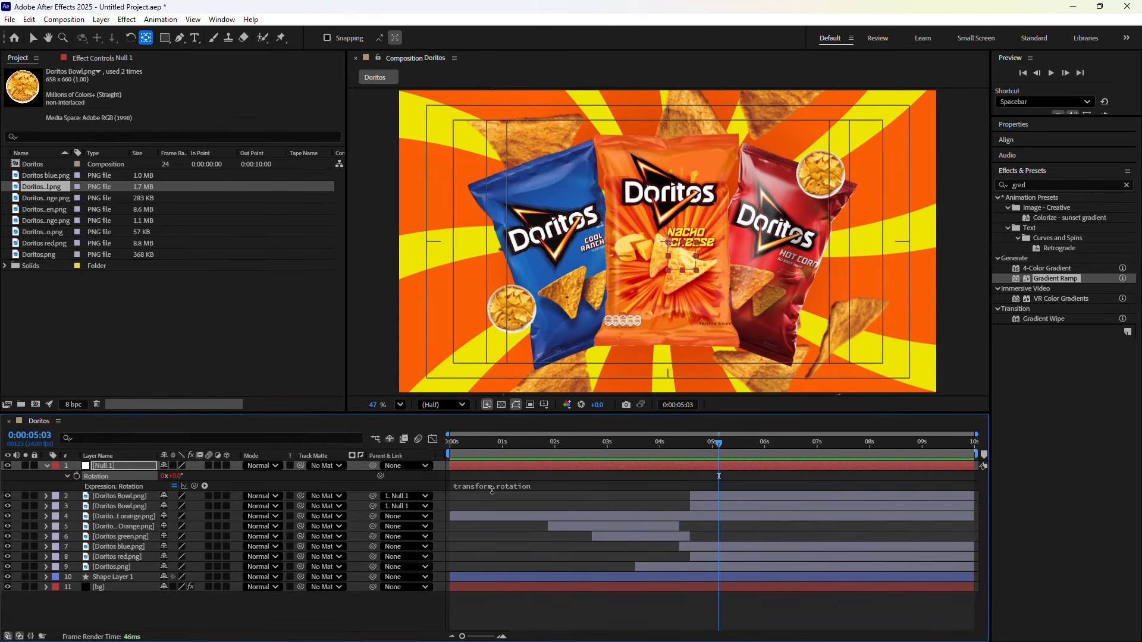
pyautogui.click(500, 488)
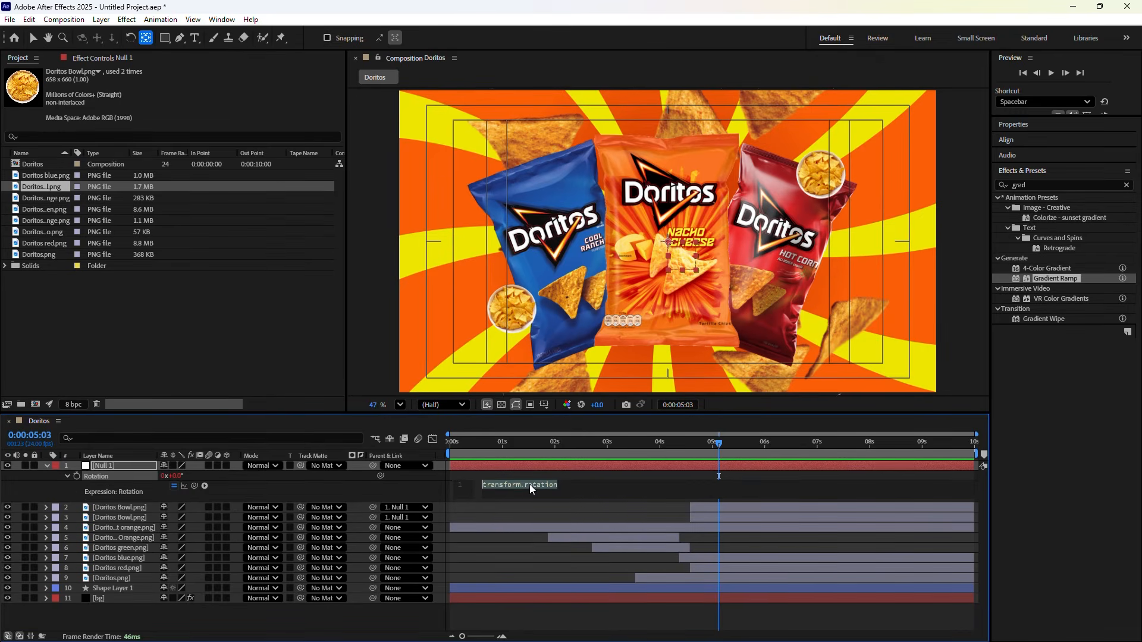
pyautogui.write('time')
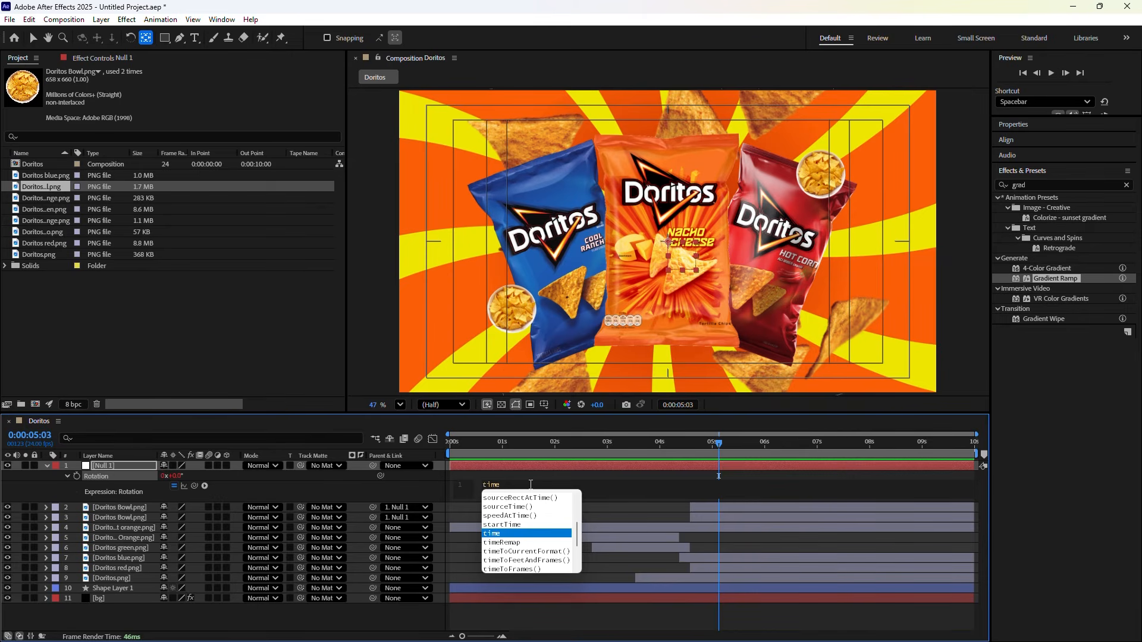
pyautogui.write('*')
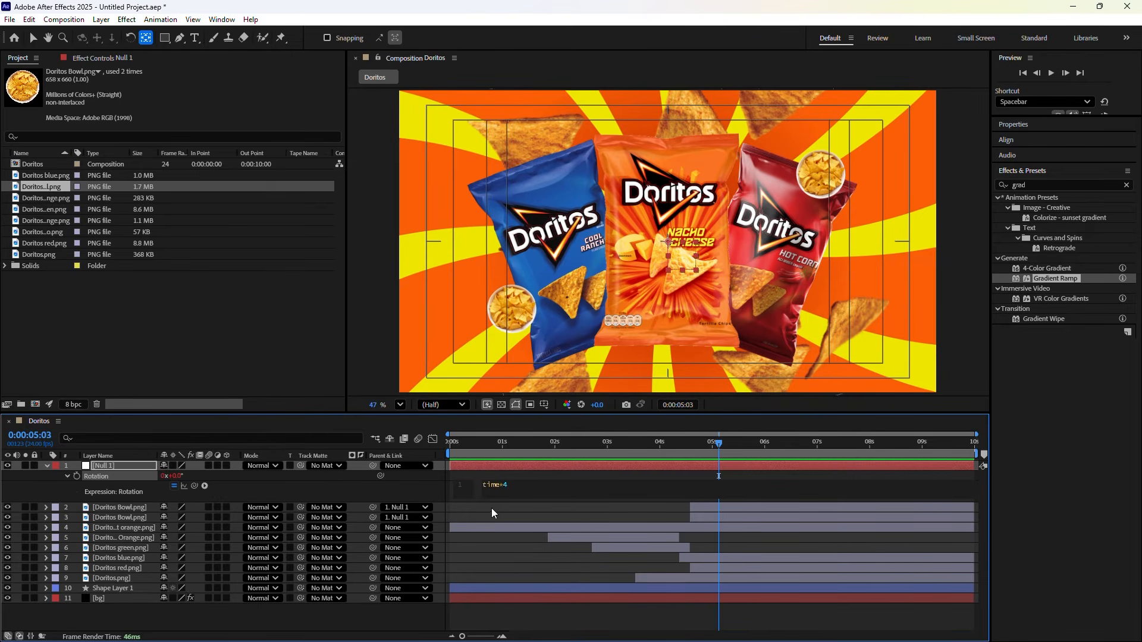
pyautogui.click(370, 492)
pyautogui.click(716, 454)
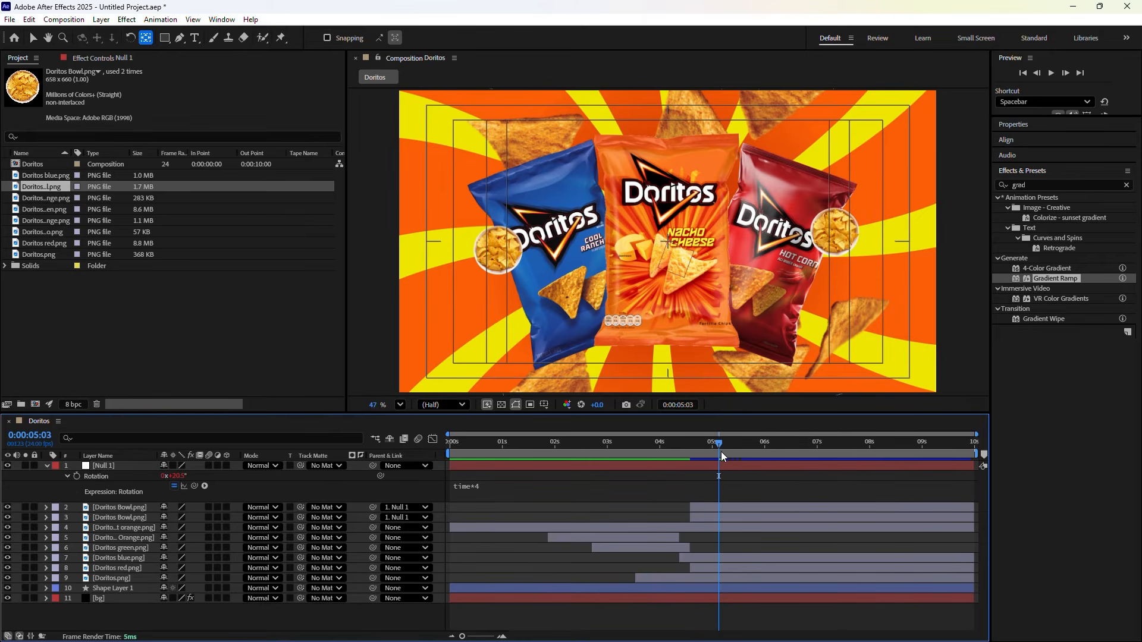
# Preview from the start, then move Null 1 and both bowls below the bag layers
pyautogui.press('Home')
pyautogui.press('space')
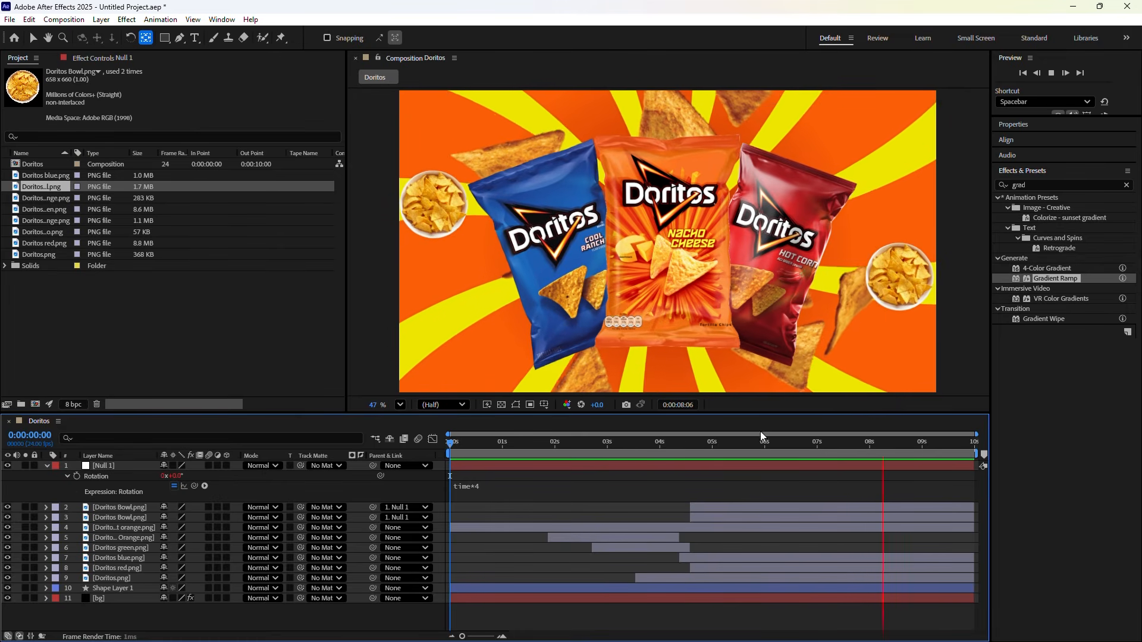
pyautogui.press('space')
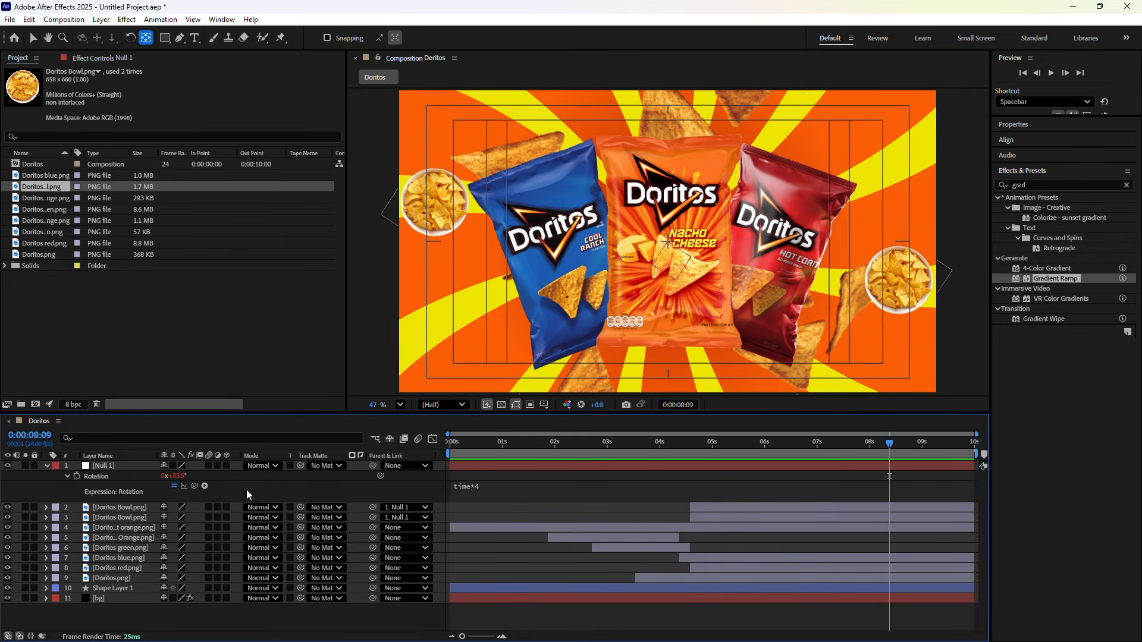
pyautogui.click(48, 465)
pyautogui.click(110, 465)
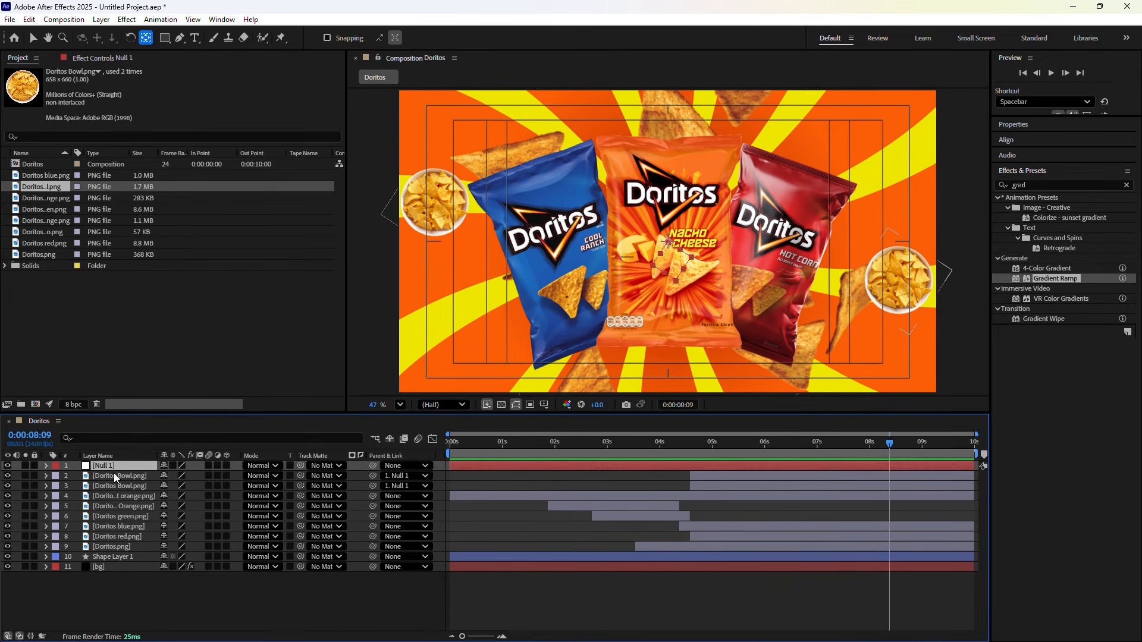
pyautogui.keyDown('ctrl'); pyautogui.click(113, 475); pyautogui.keyUp('ctrl')
pyautogui.keyDown('ctrl'); pyautogui.click(112, 485); pyautogui.keyUp('ctrl')
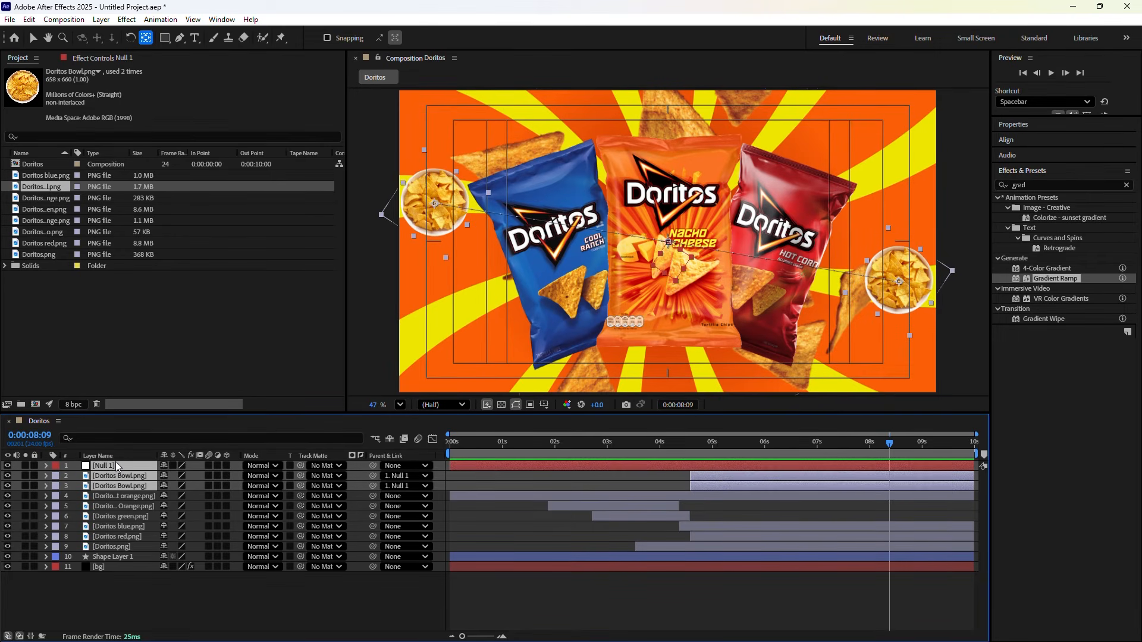
pyautogui.moveTo(116, 463); pyautogui.dragTo(103, 537)
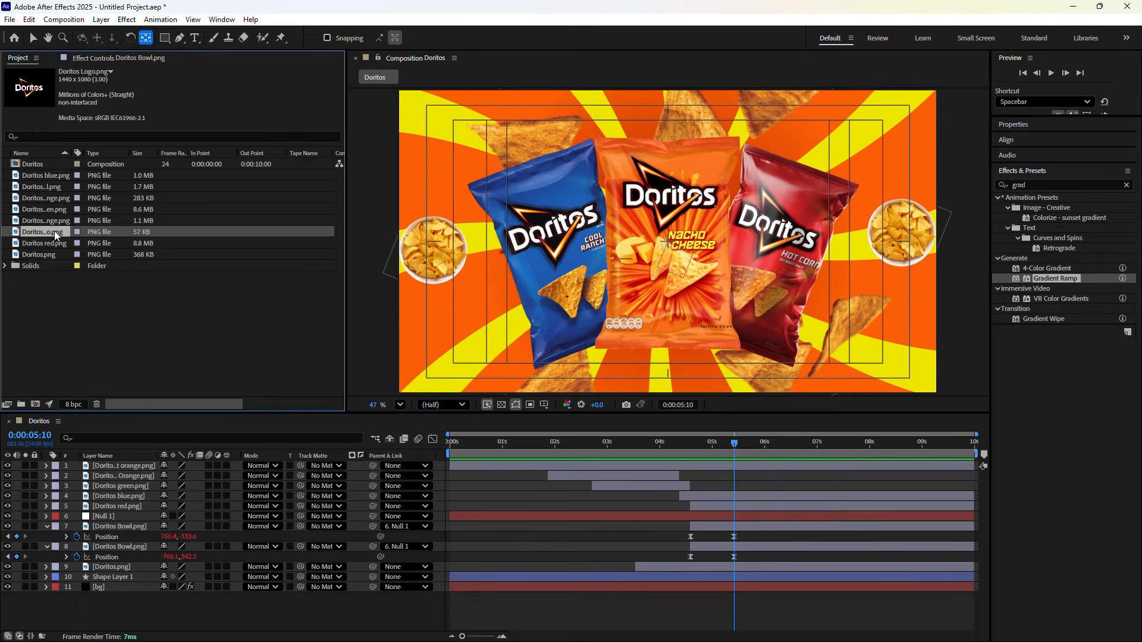
# Add Doritos Logo.png starting at 5:10 and shrink its Scale
pyautogui.moveTo(44, 231)
pyautogui.mouseDown()
pyautogui.moveTo(577, 399)
pyautogui.moveTo(587, 458)
pyautogui.moveTo(555, 464)
pyautogui.mouseUp()
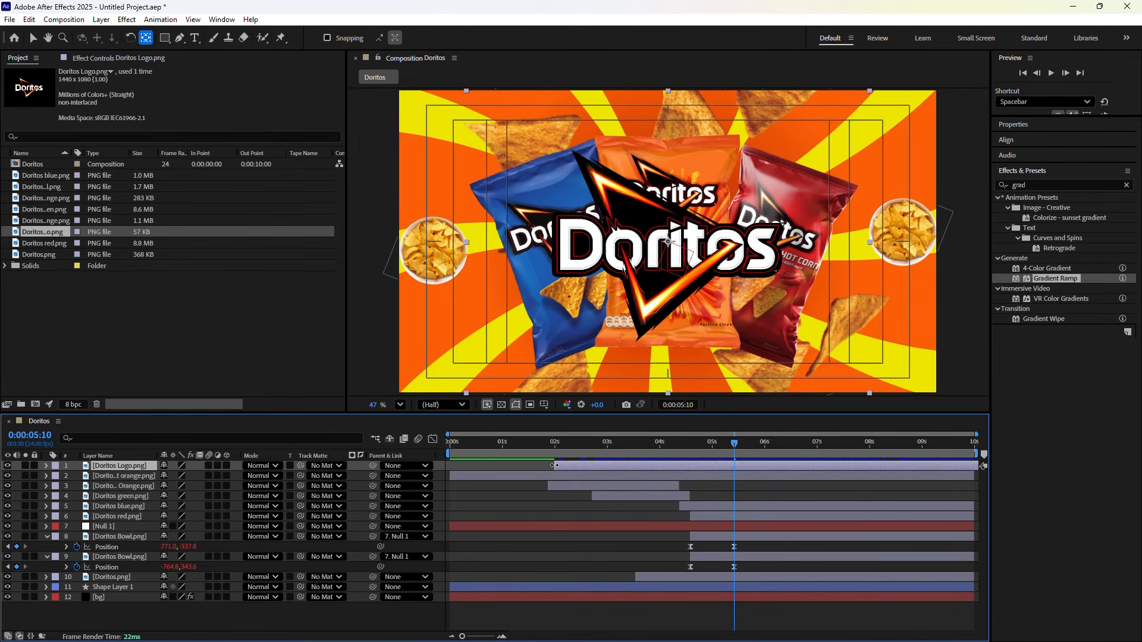
pyautogui.moveTo(554, 466); pyautogui.dragTo(733, 469)
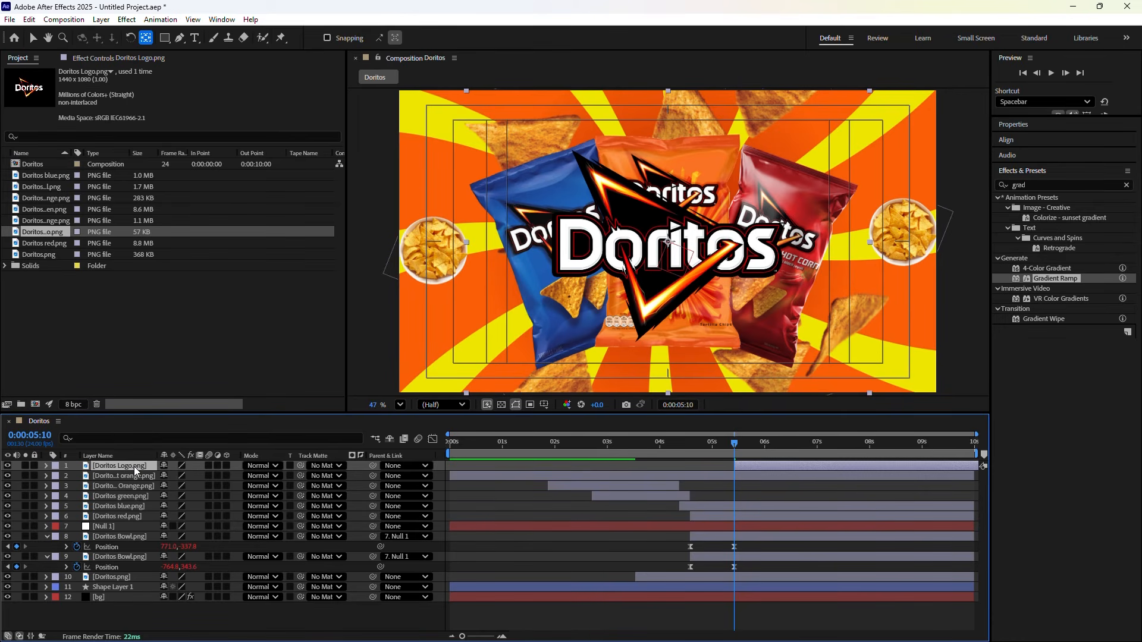
pyautogui.press('s')
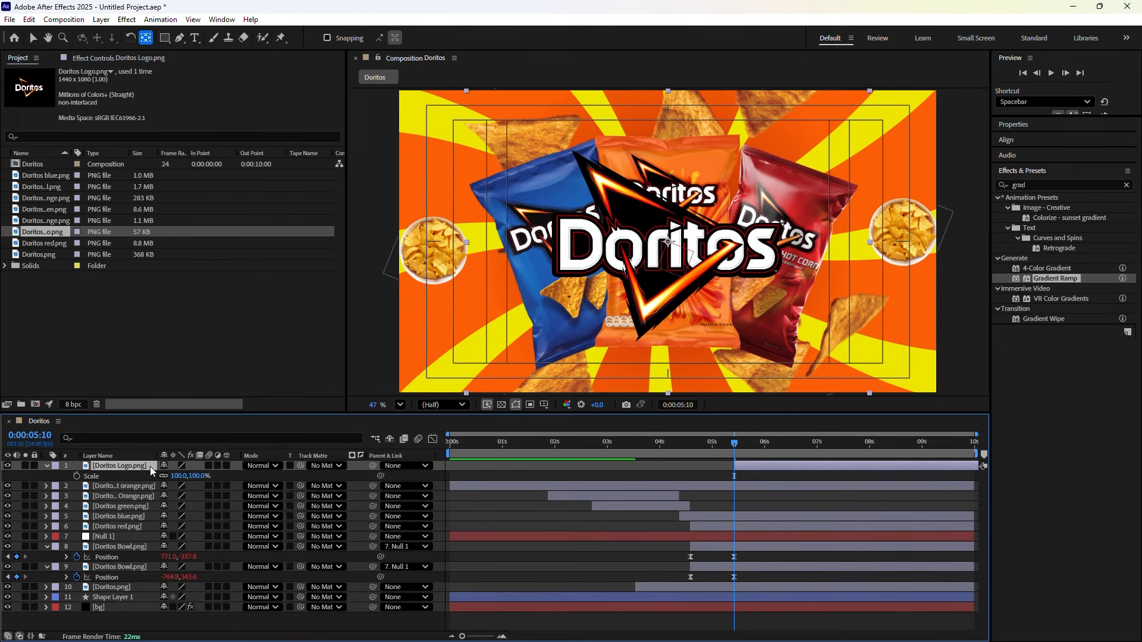
pyautogui.moveTo(180, 480); pyautogui.dragTo(146, 471)
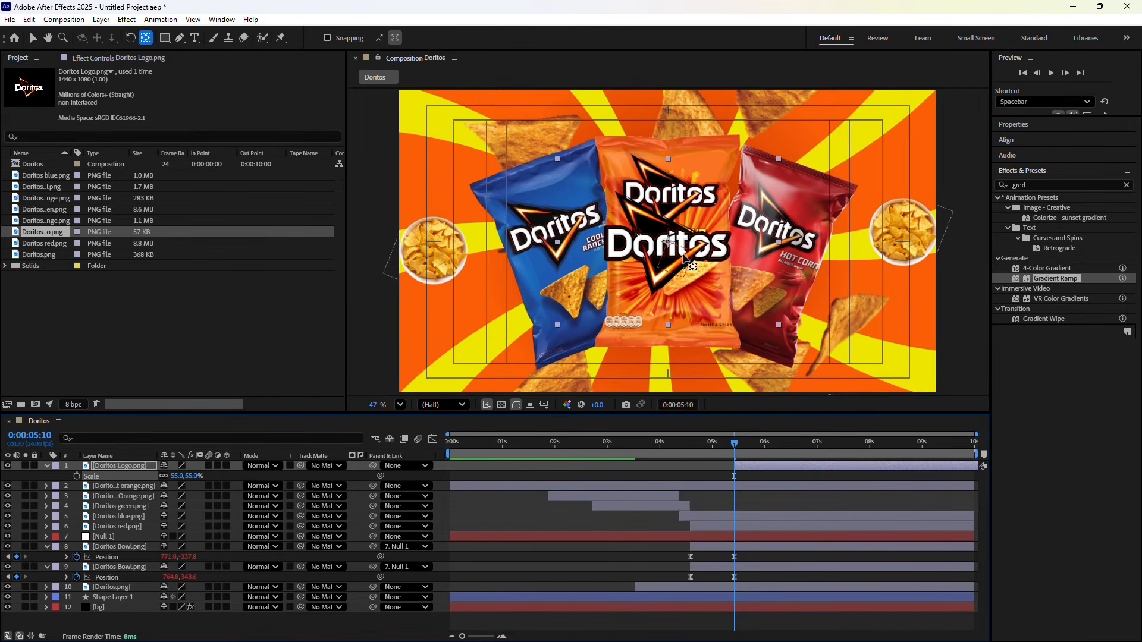
# Position the logo over the middle bag at 41% scale and set a Scale keyframe
pyautogui.click(33, 37)
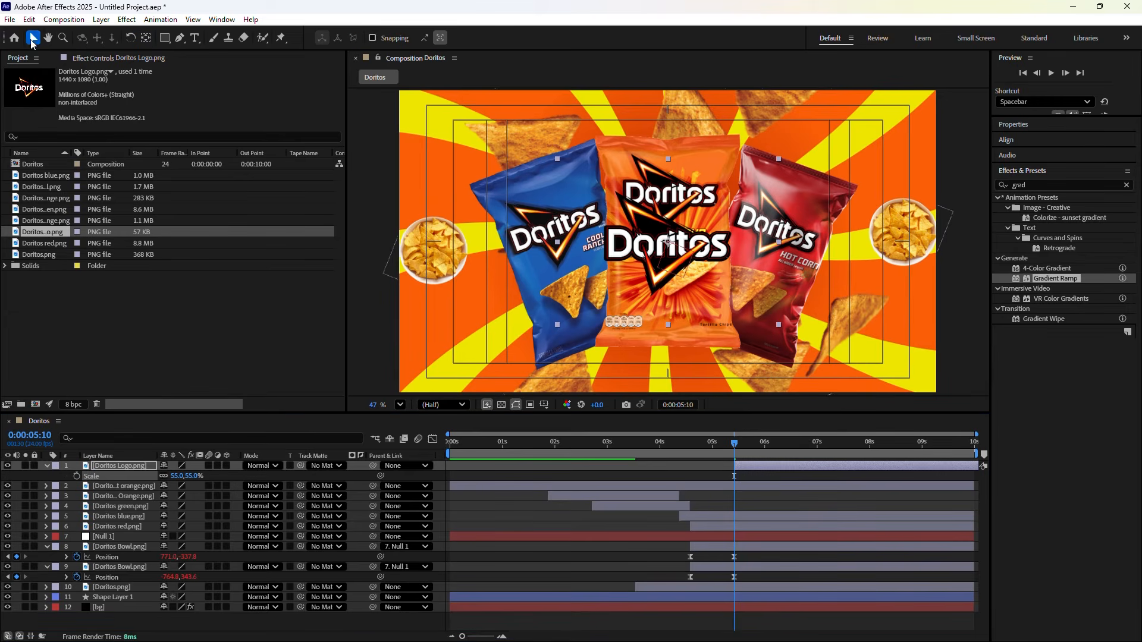
pyautogui.moveTo(682, 269); pyautogui.dragTo(687, 224)
pyautogui.moveTo(177, 476); pyautogui.dragTo(172, 476)
pyautogui.scroll(3, 703, 186)
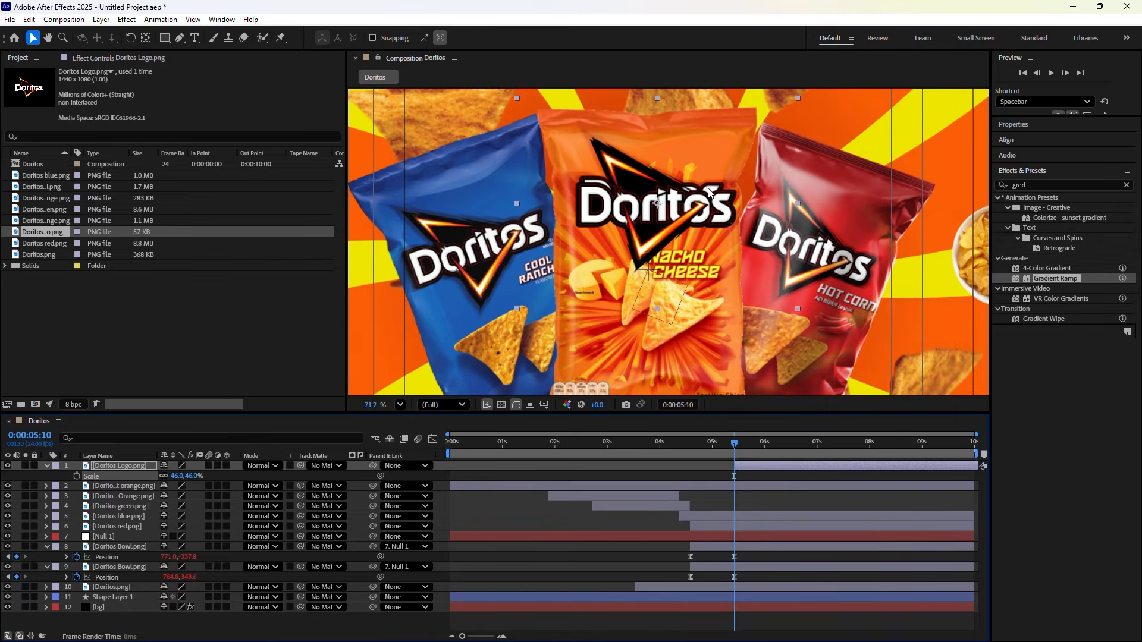
pyautogui.moveTo(611, 235); pyautogui.dragTo(615, 223)
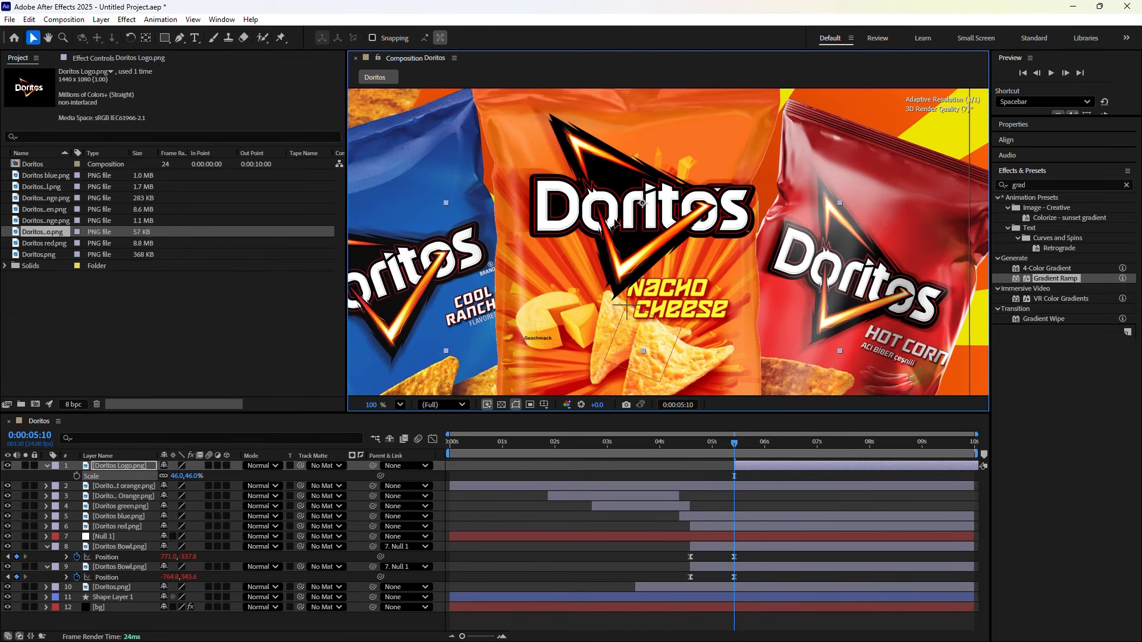
pyautogui.moveTo(177, 476); pyautogui.dragTo(175, 476)
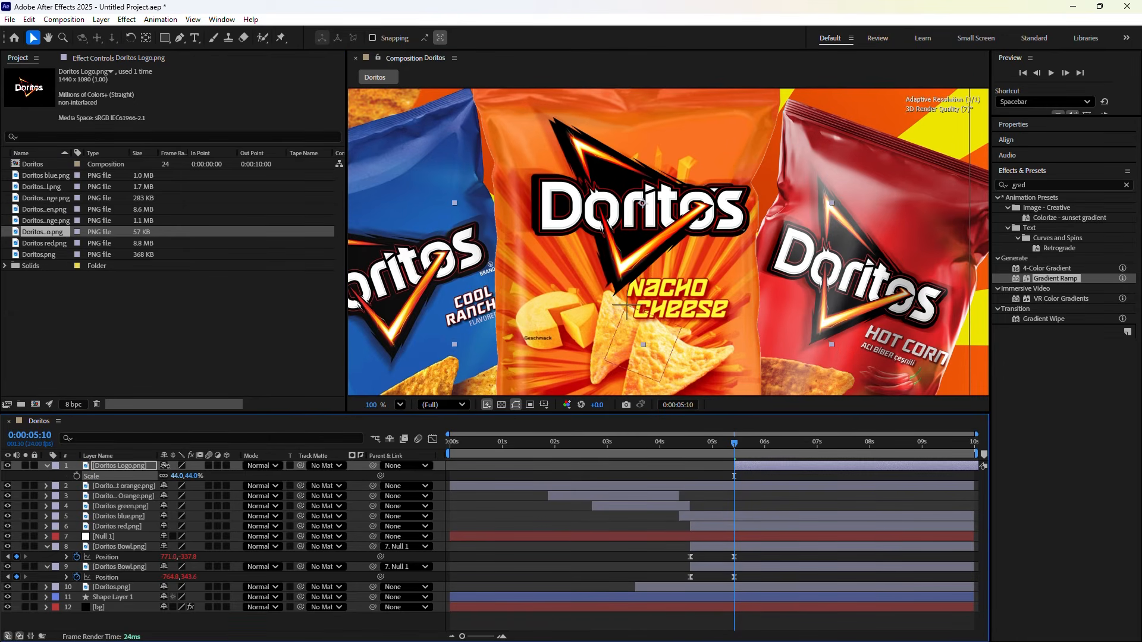
pyautogui.moveTo(641, 252); pyautogui.dragTo(636, 252)
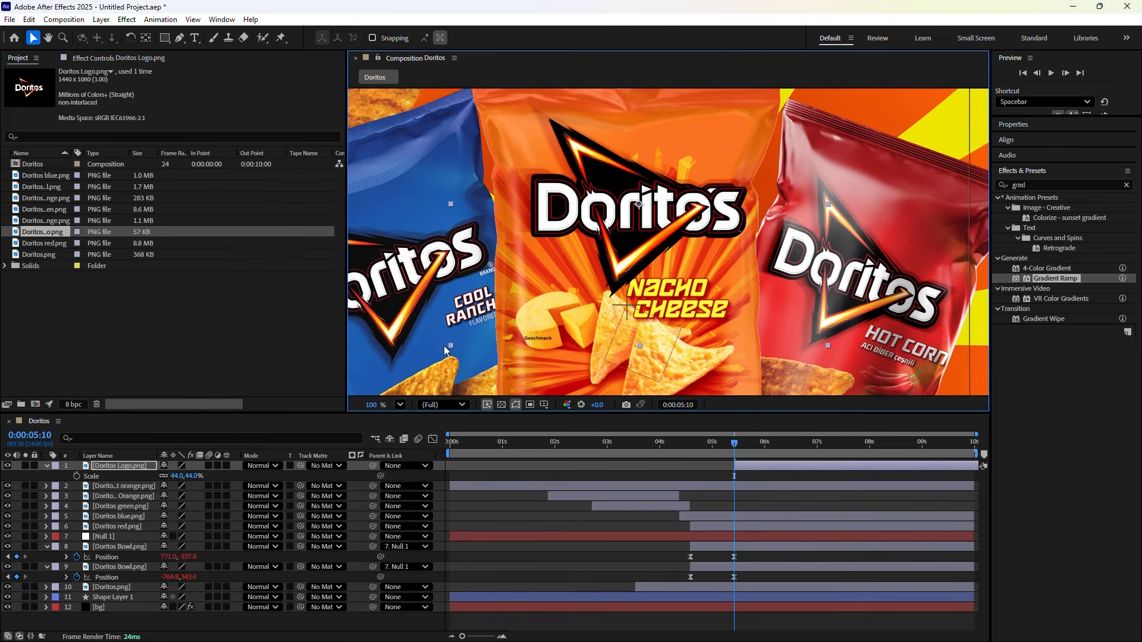
pyautogui.moveTo(177, 476); pyautogui.dragTo(172, 476)
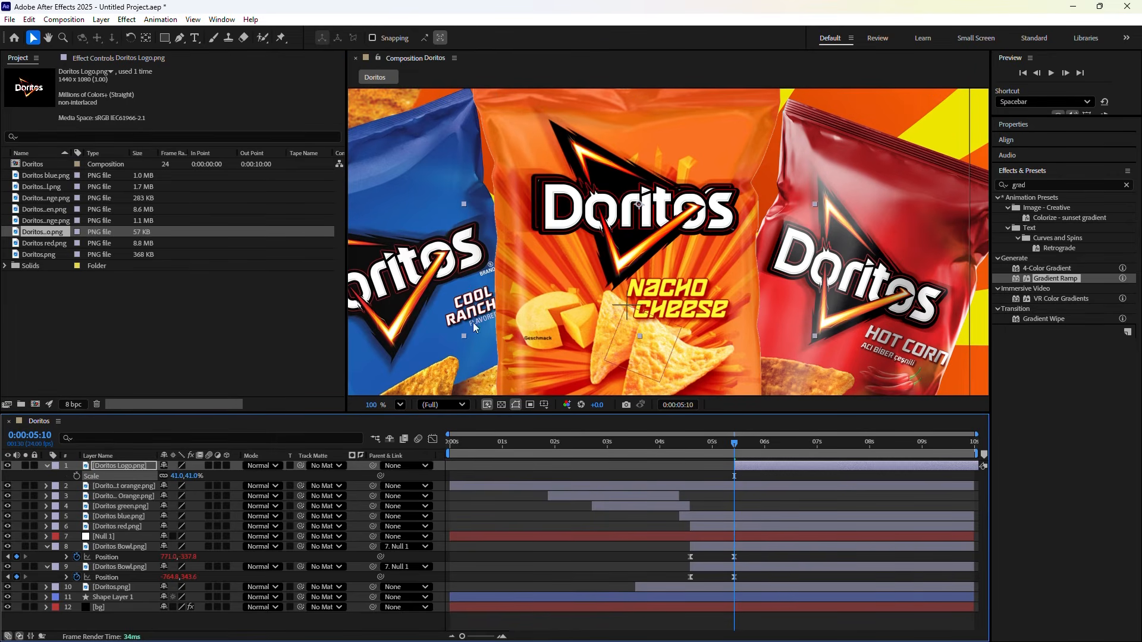
pyautogui.moveTo(633, 246); pyautogui.dragTo(627, 241)
pyautogui.click(77, 476)
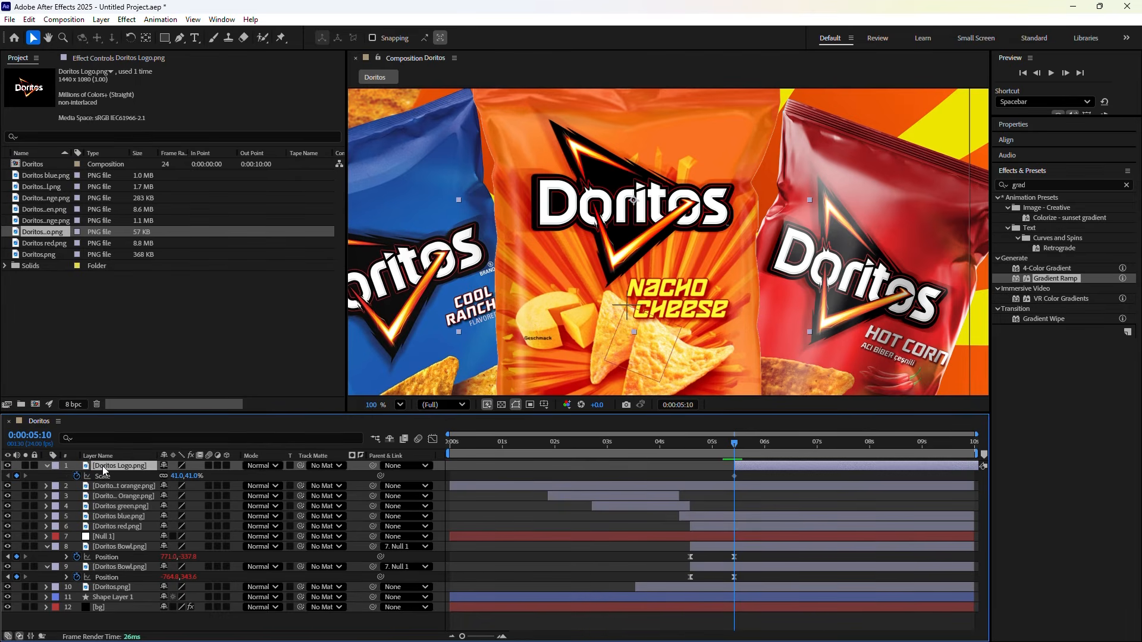
# Reveal the logo's Position and Rotation alongside Scale and keyframe both at 5:10
pyautogui.hotkey('ctrl', 'p')
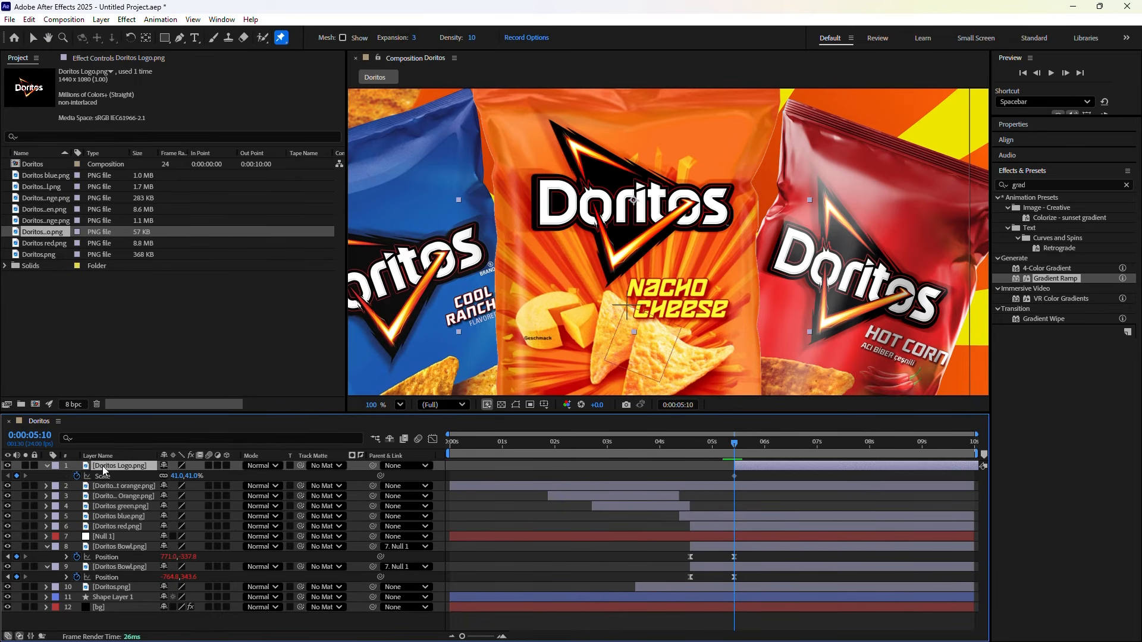
pyautogui.hotkey('shift', 'p')
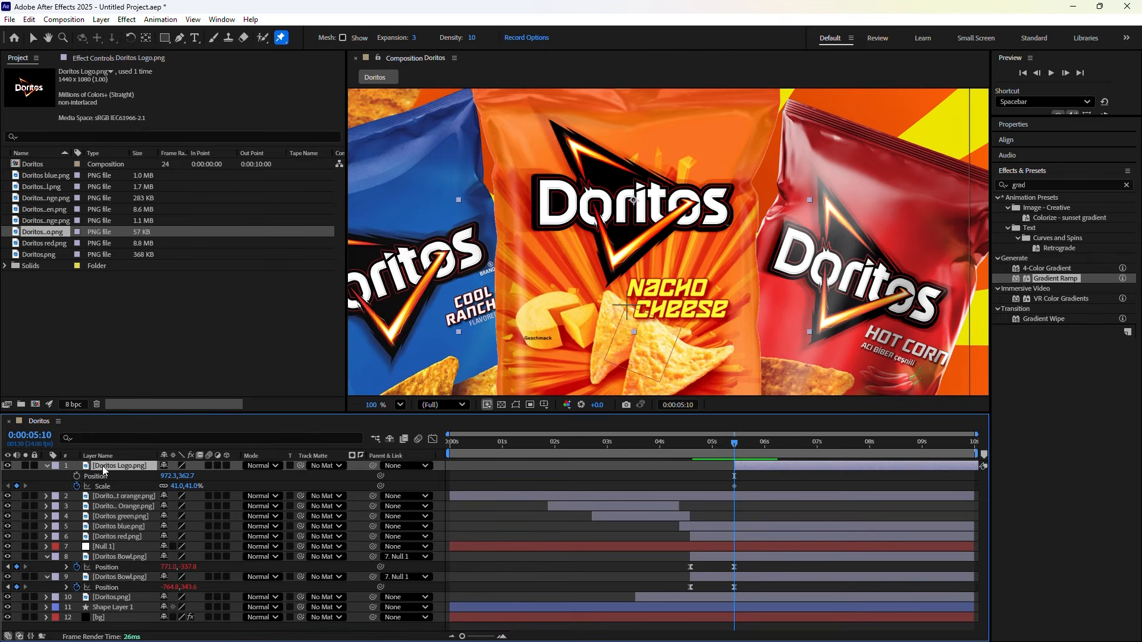
pyautogui.hotkey('shift', 'r')
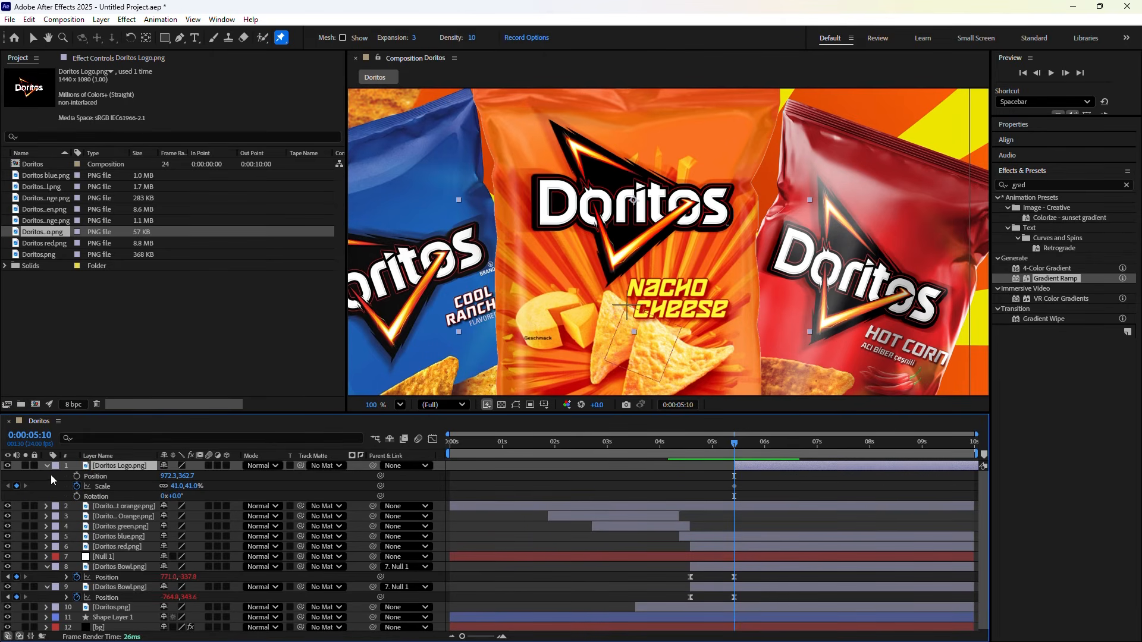
pyautogui.click(77, 476)
pyautogui.click(77, 497)
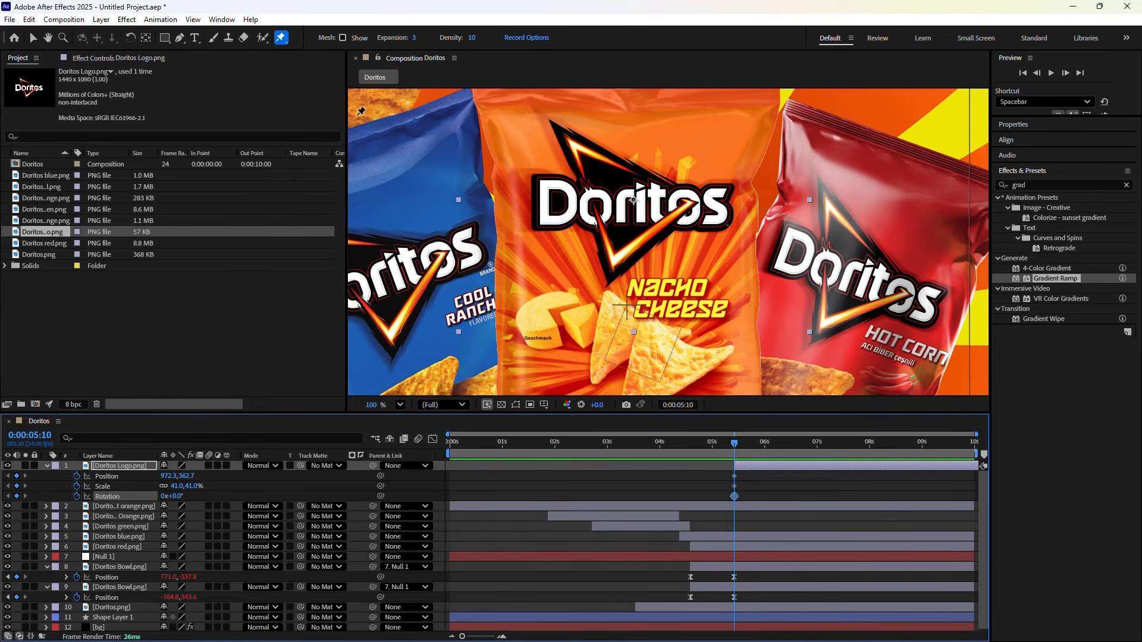
# Set the viewer magnification to Fit and bring up the Go to Time prompt
pyautogui.click(399, 406)
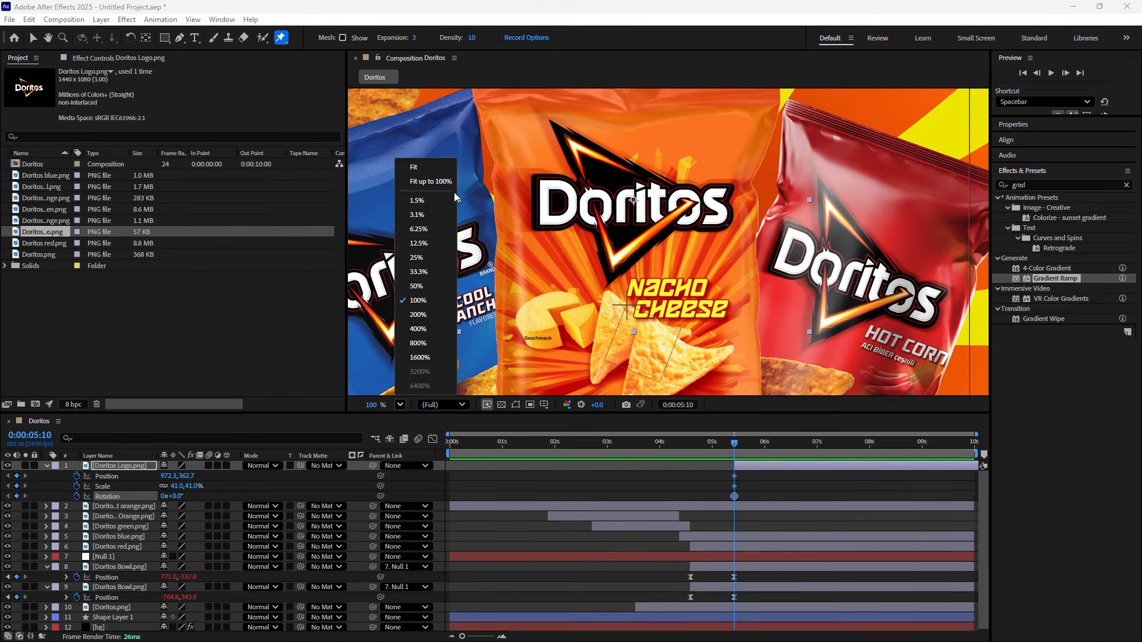
pyautogui.click(425, 166)
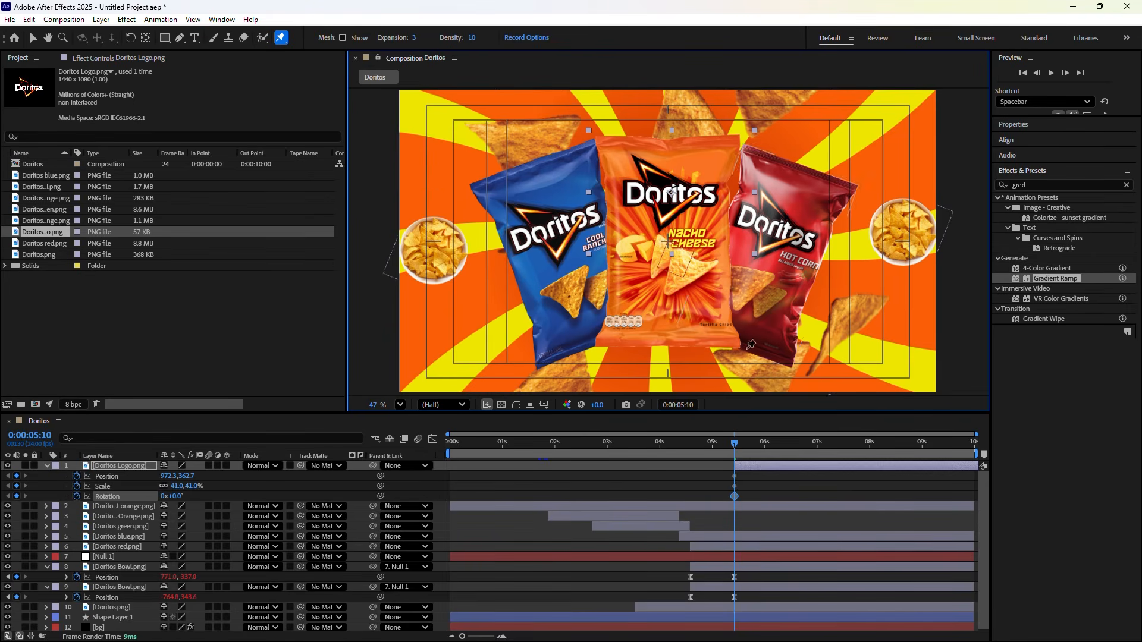
pyautogui.click(677, 404)
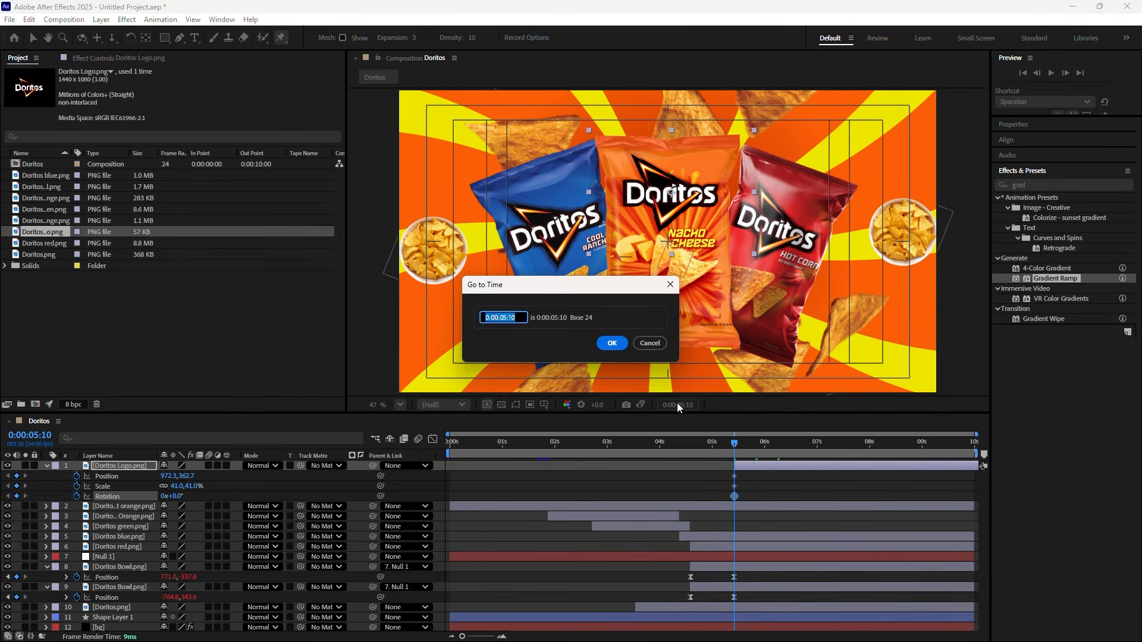
# Jump ahead 20 frames to 6:06, scale the logo to 108% and move it lower
pyautogui.write('+20')
pyautogui.click(601, 347)
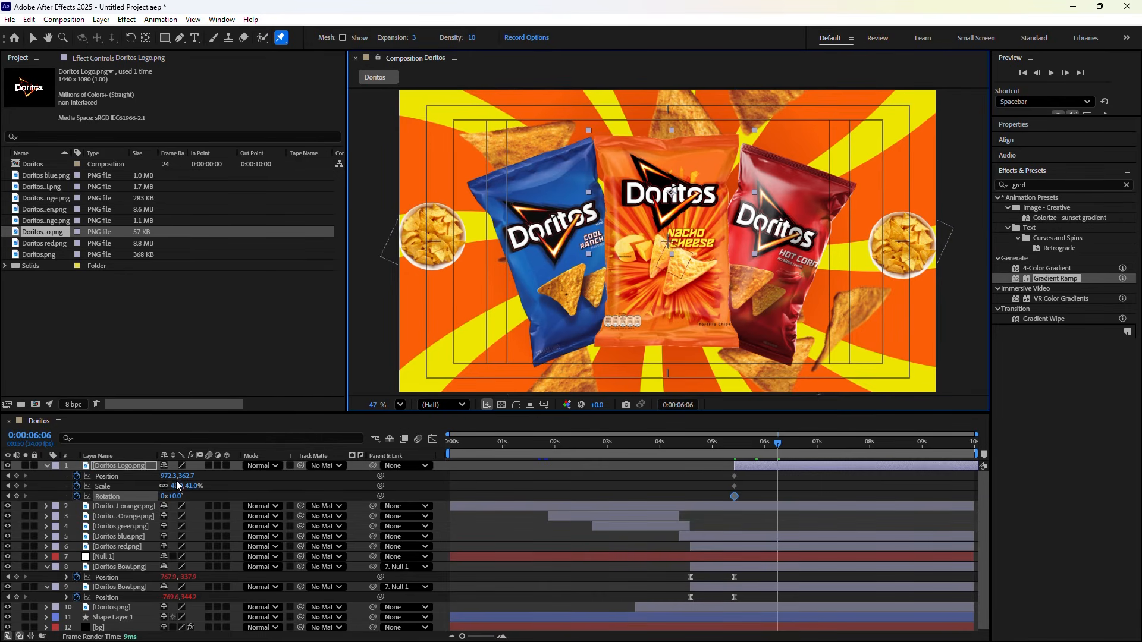
pyautogui.moveTo(172, 486); pyautogui.dragTo(228, 501)
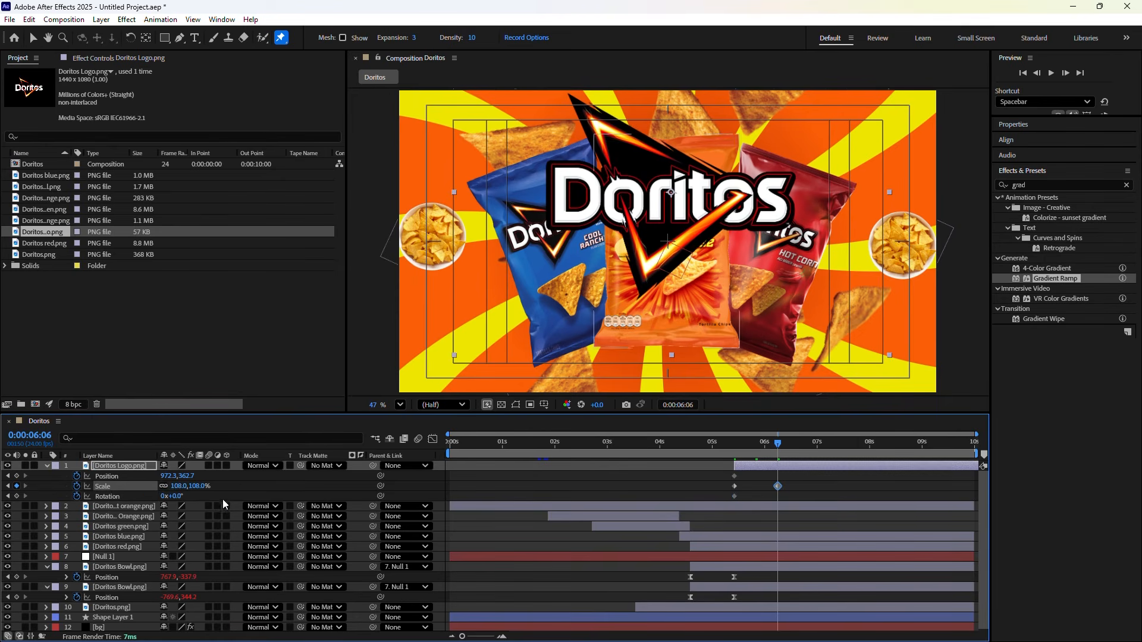
pyautogui.moveTo(172, 477); pyautogui.dragTo(166, 477)
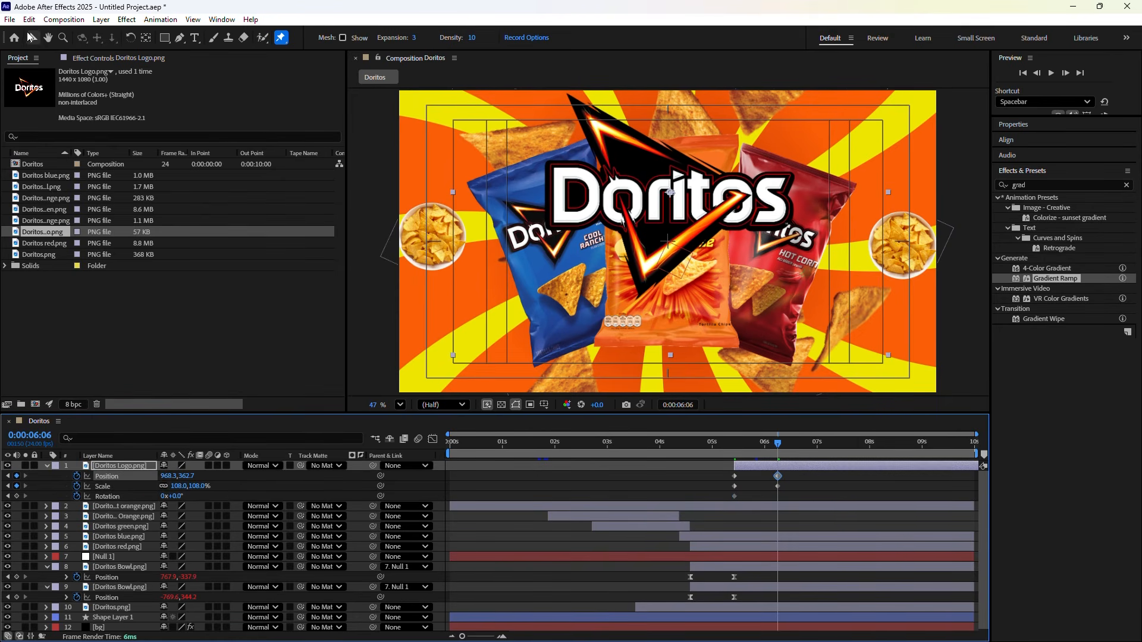
pyautogui.press('v')
pyautogui.moveTo(671, 215); pyautogui.dragTo(681, 262)
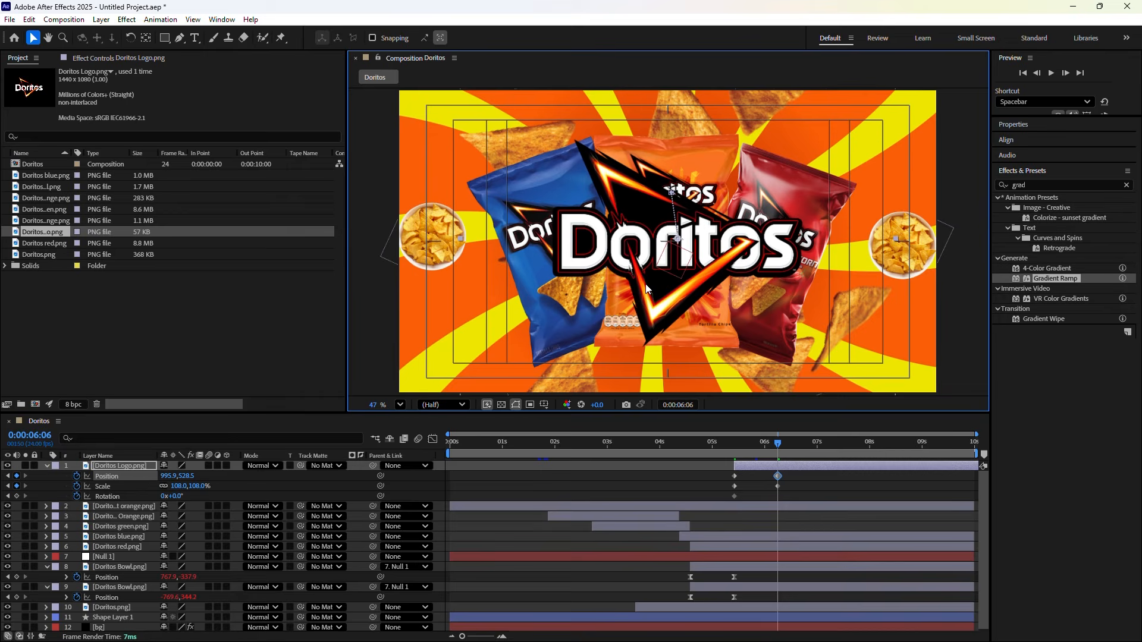
# Set the logo's Rotation to 1x+0.0° for one full turn at 6:06
pyautogui.click(163, 497)
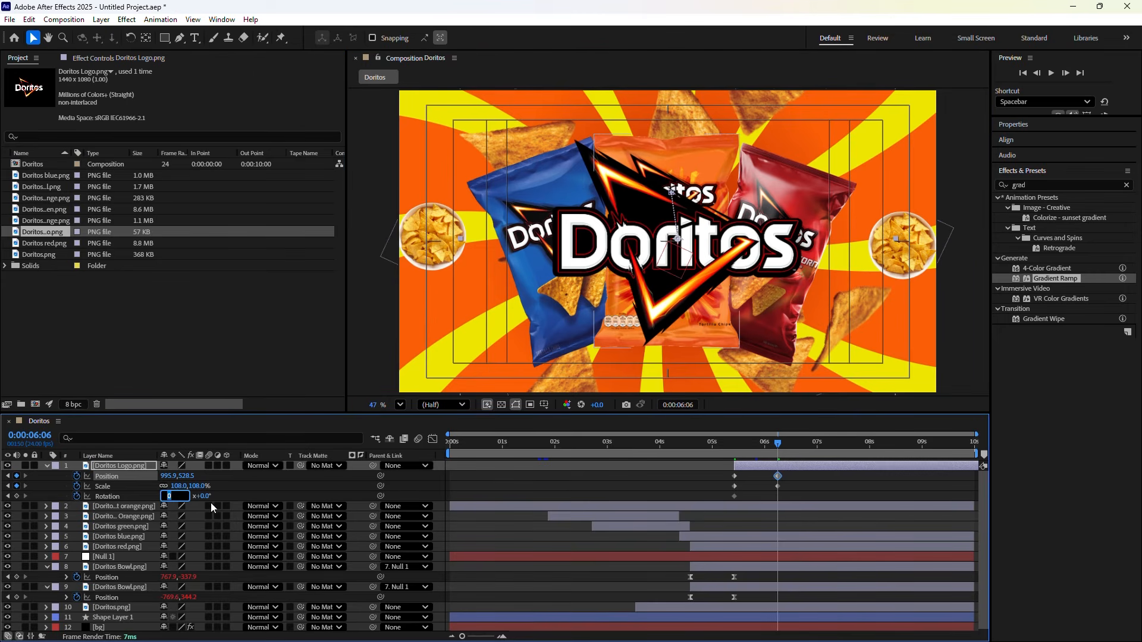
pyautogui.write('1')
pyautogui.press('Return')
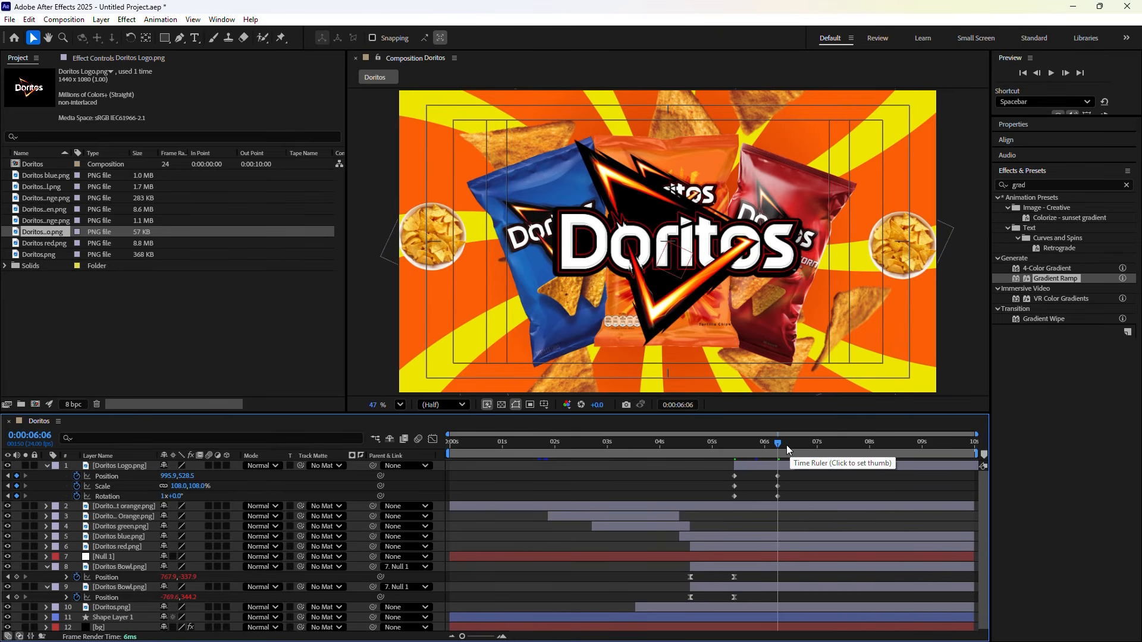
pyautogui.click(682, 406)
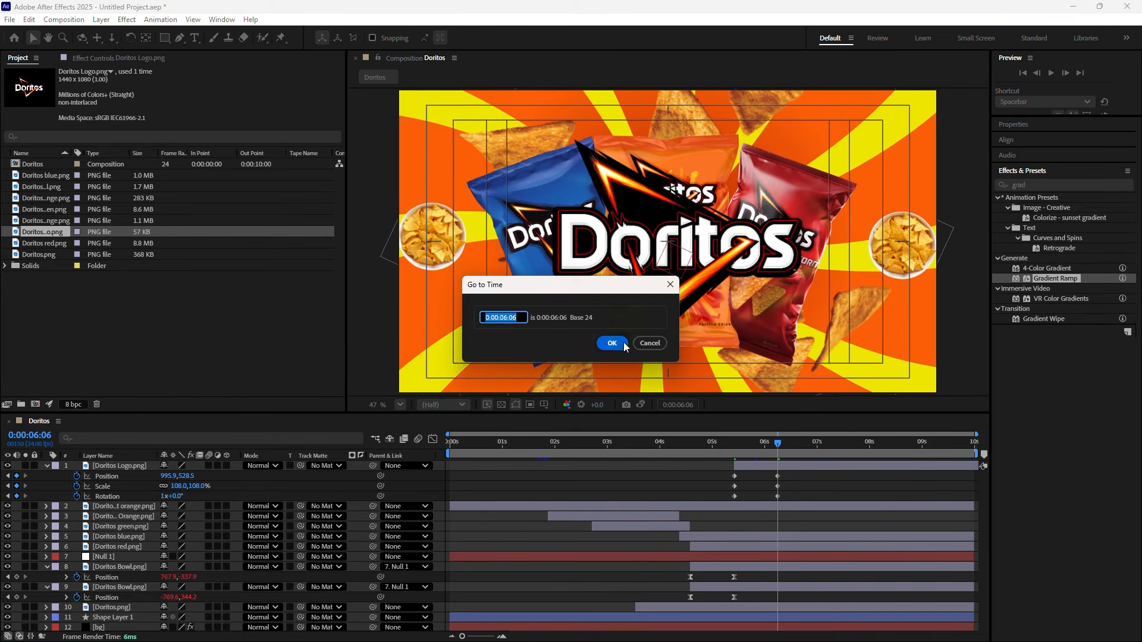
# Paste the logo's 5:10 keyframes at 7:02, returning it to 41% scale and 0° rotation
pyautogui.write('+2')
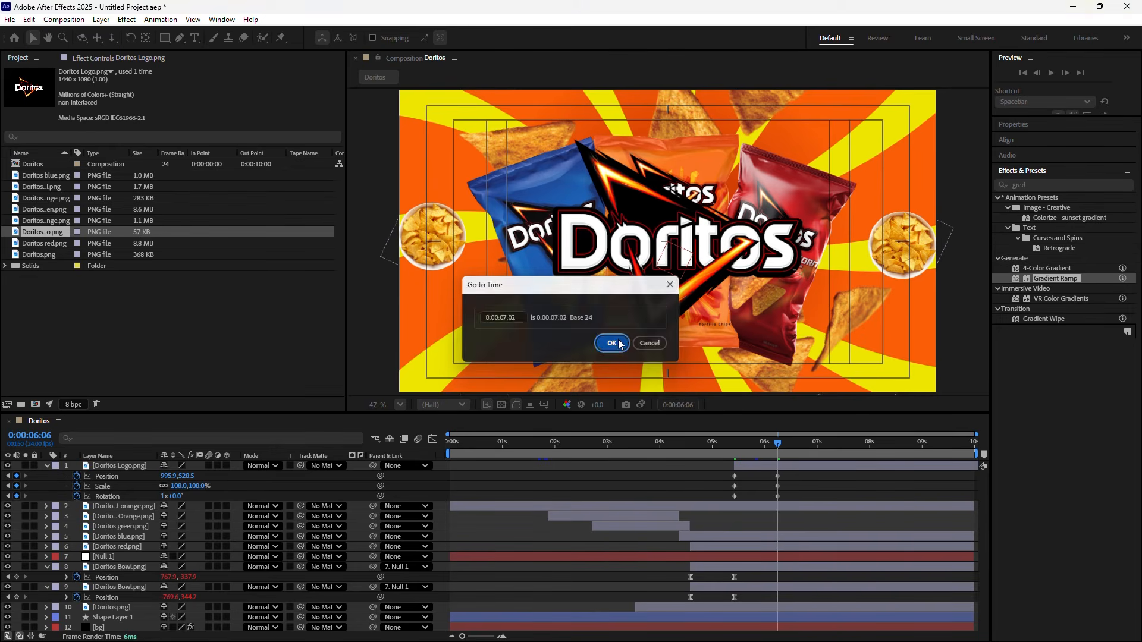
pyautogui.click(612, 344)
pyautogui.moveTo(720, 501); pyautogui.dragTo(744, 473)
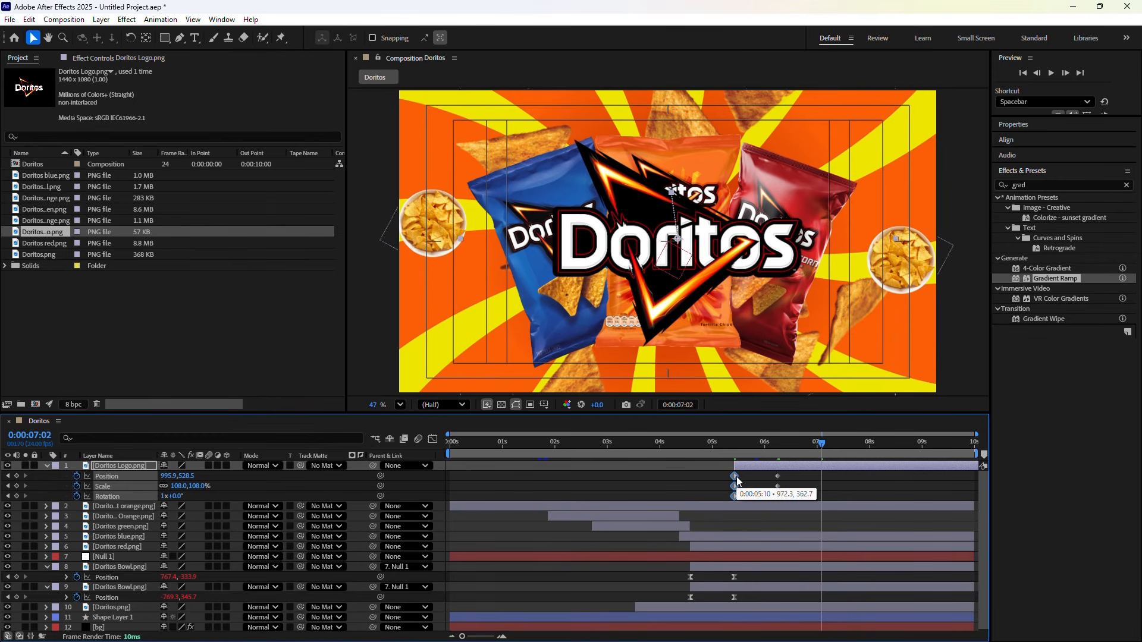
pyautogui.rightClick(737, 480)
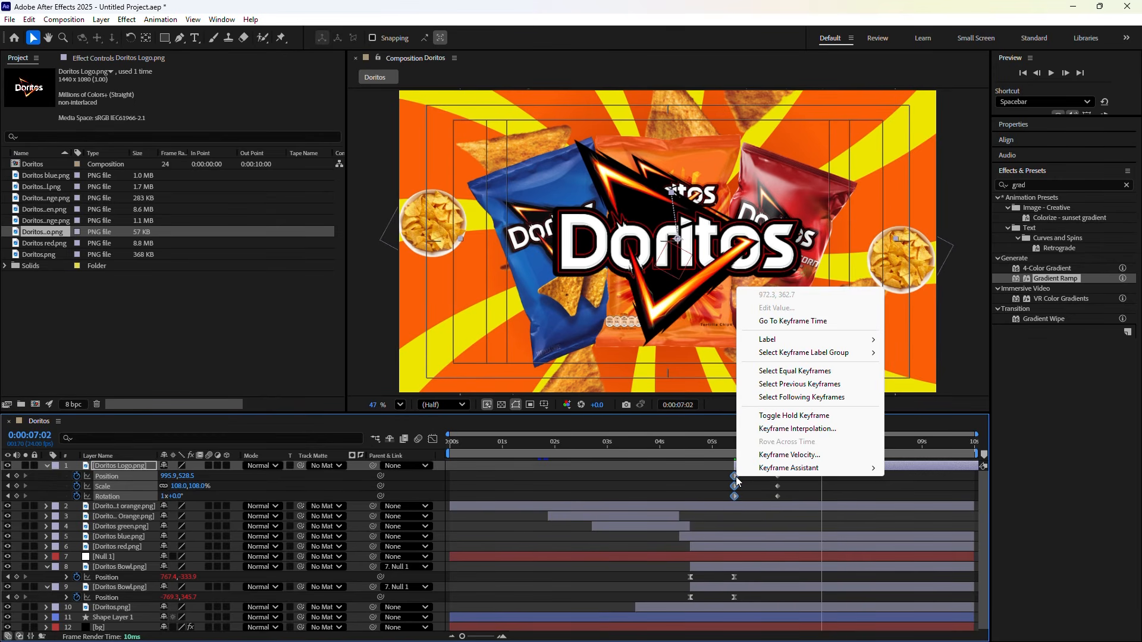
pyautogui.press('Escape')
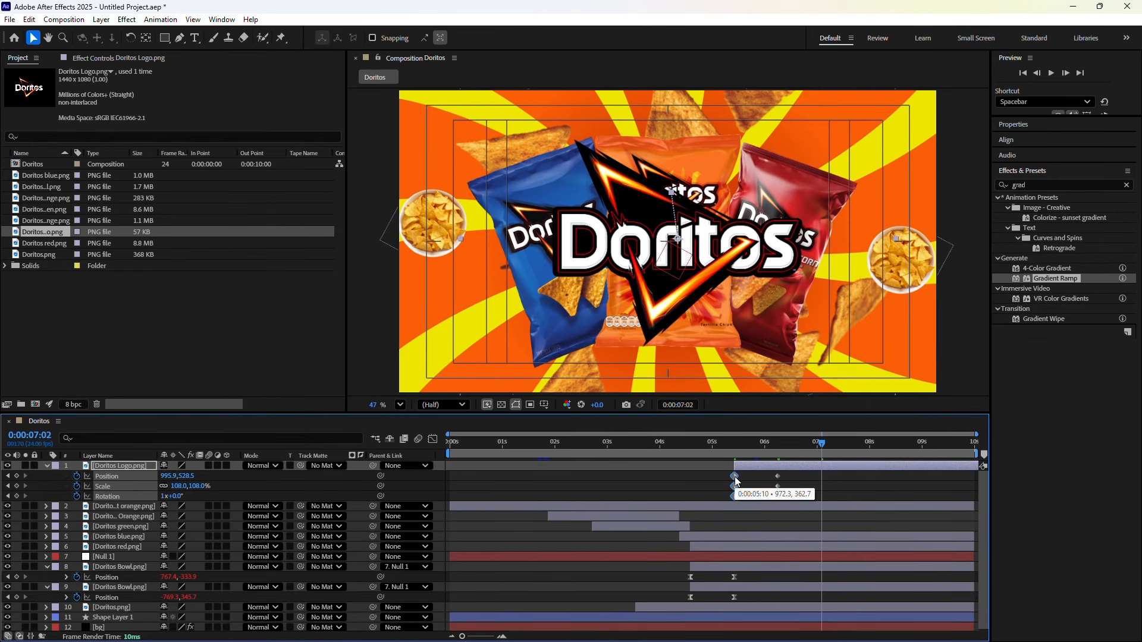
pyautogui.click(827, 473)
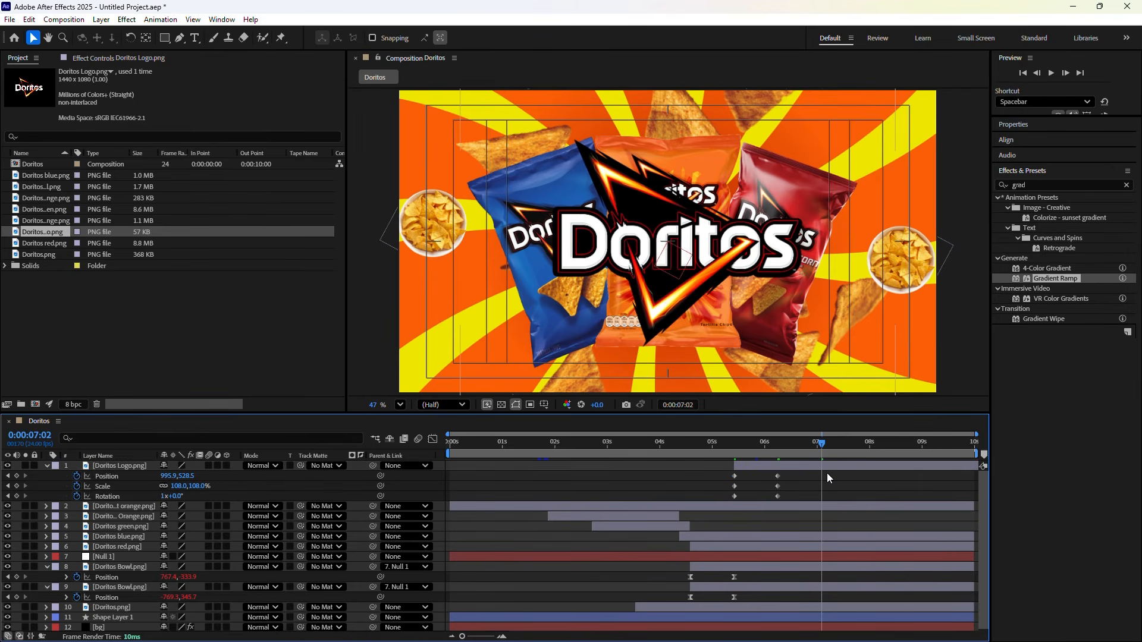
pyautogui.hotkey('ctrl', 'v')
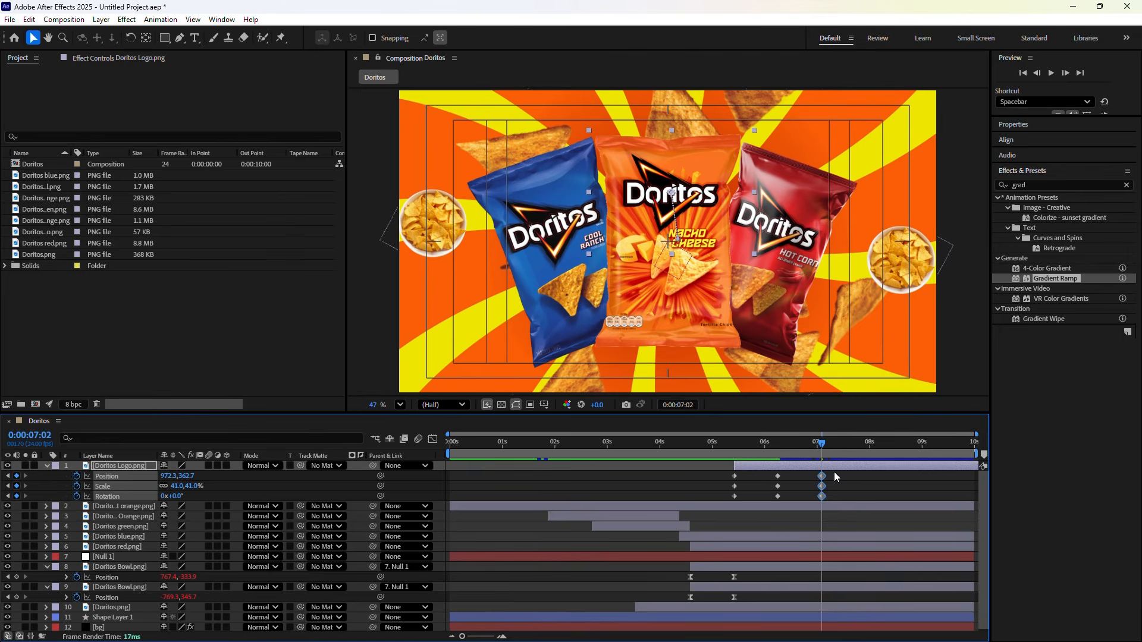
pyautogui.click(834, 473)
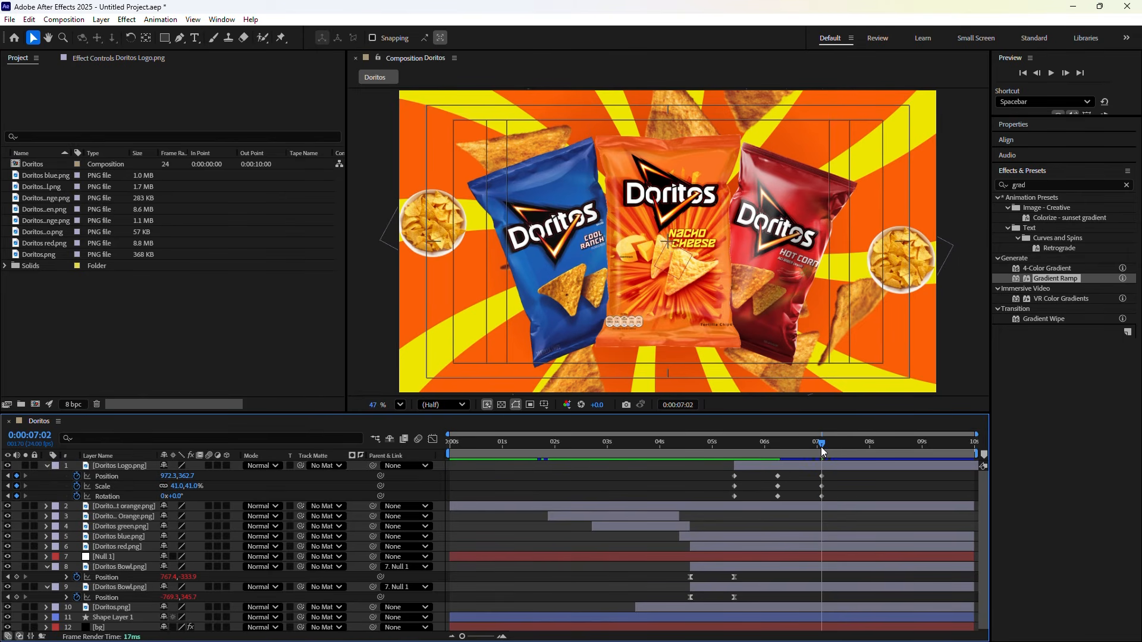
pyautogui.moveTo(821, 448); pyautogui.dragTo(734, 448)
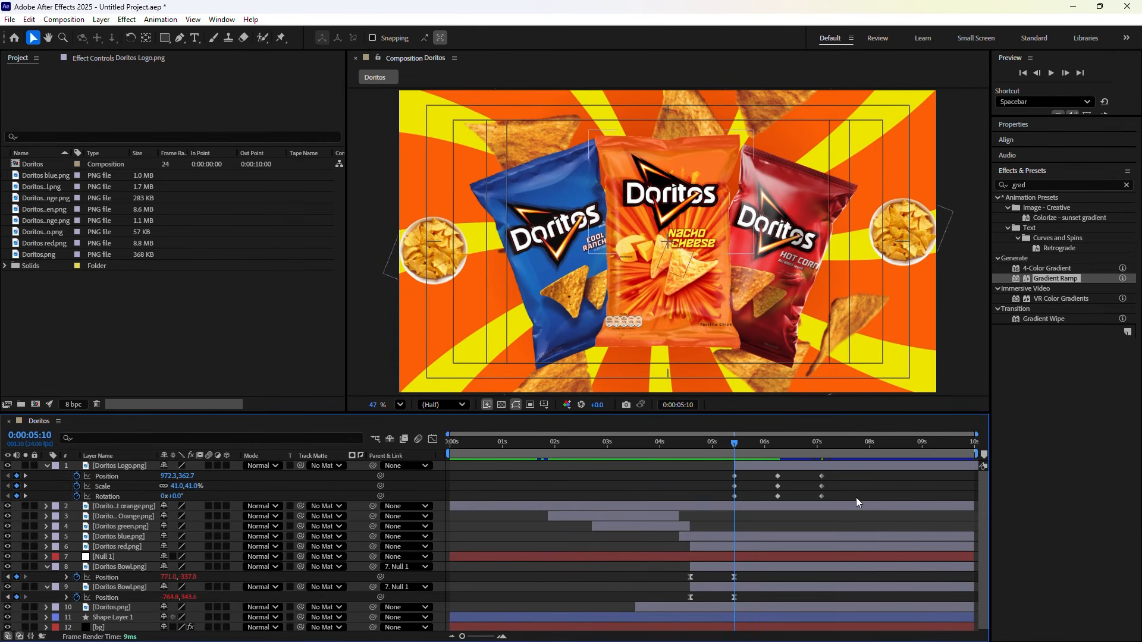
# Apply Easy Ease (F9) to the logo's nine keyframes, preview, and return to 7:02
pyautogui.moveTo(855, 497); pyautogui.dragTo(723, 470)
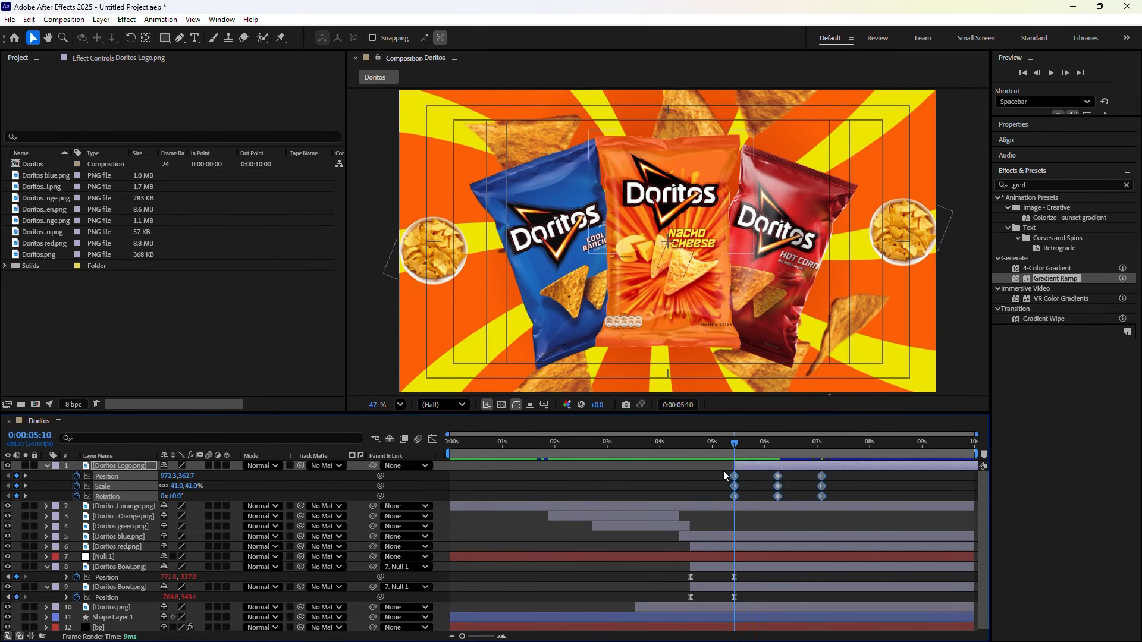
pyautogui.press('F9')
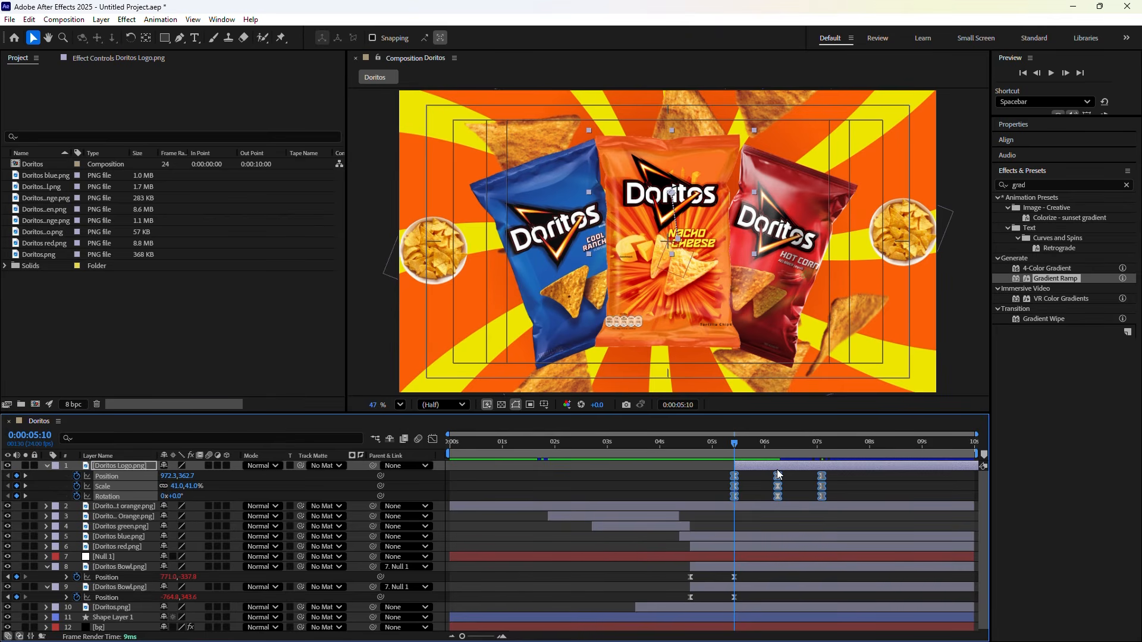
pyautogui.click(849, 489)
pyautogui.press('space')
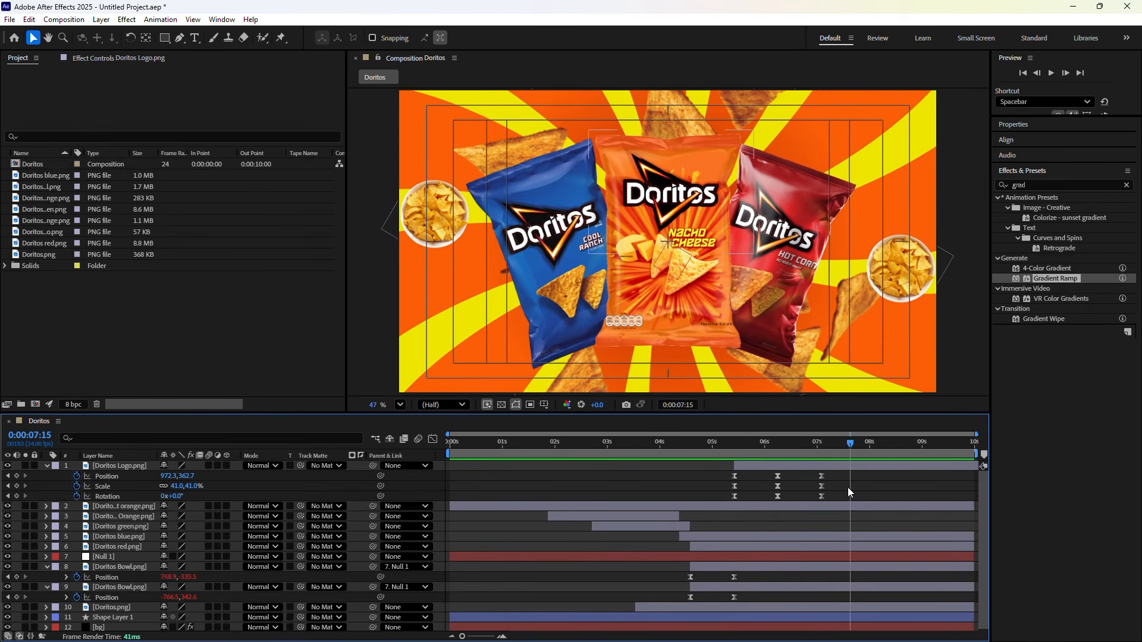
pyautogui.moveTo(852, 442); pyautogui.dragTo(823, 473)
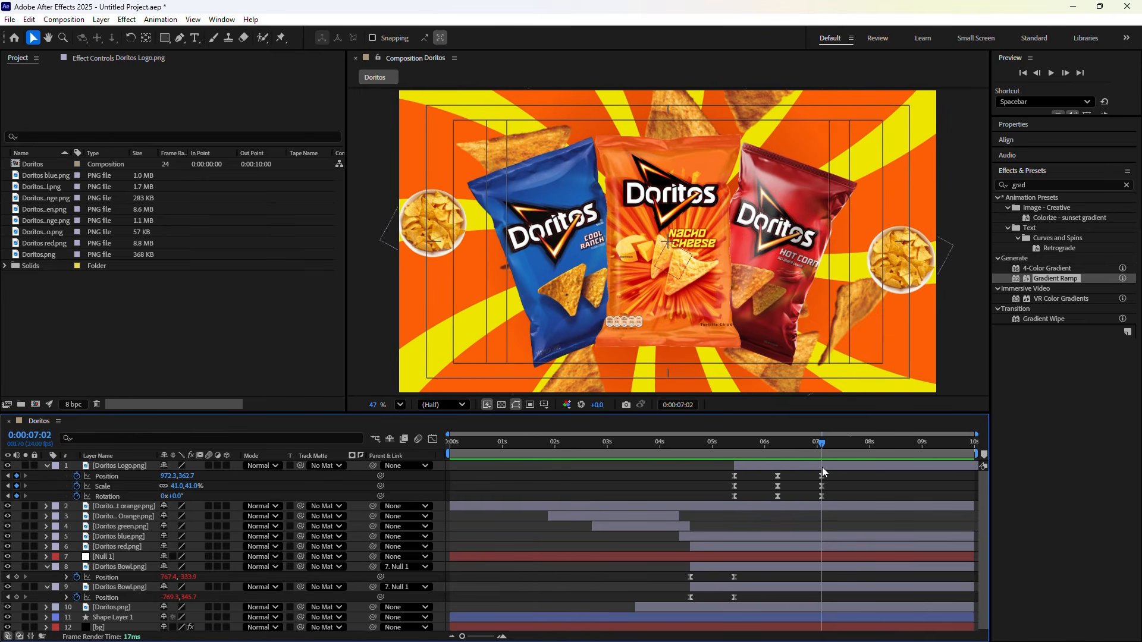
pyautogui.press('space')
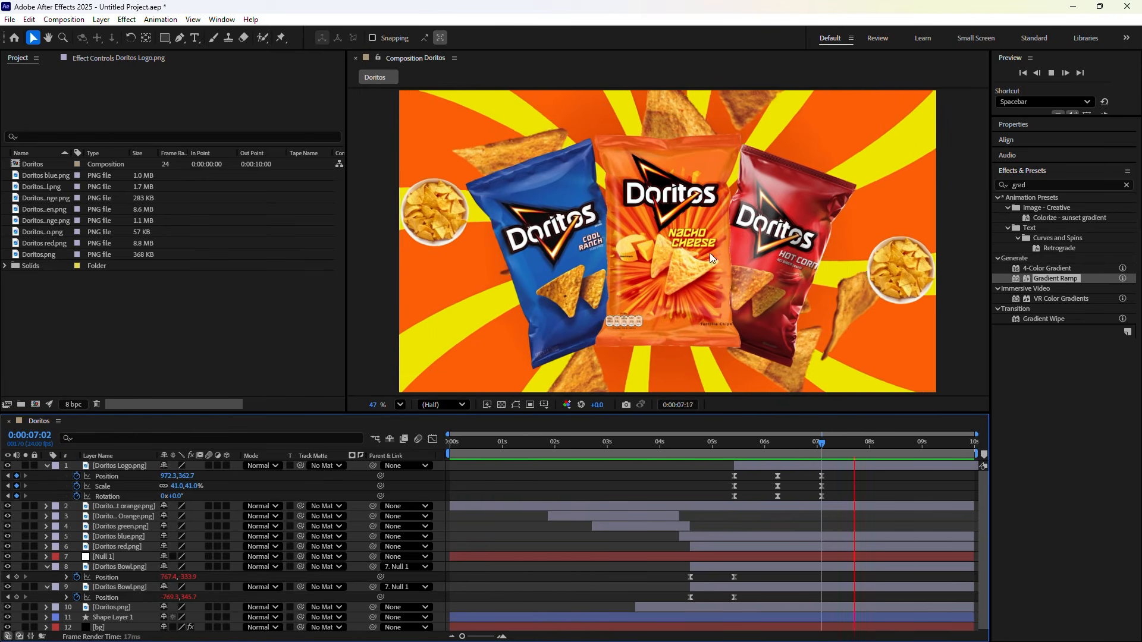
pyautogui.press('space')
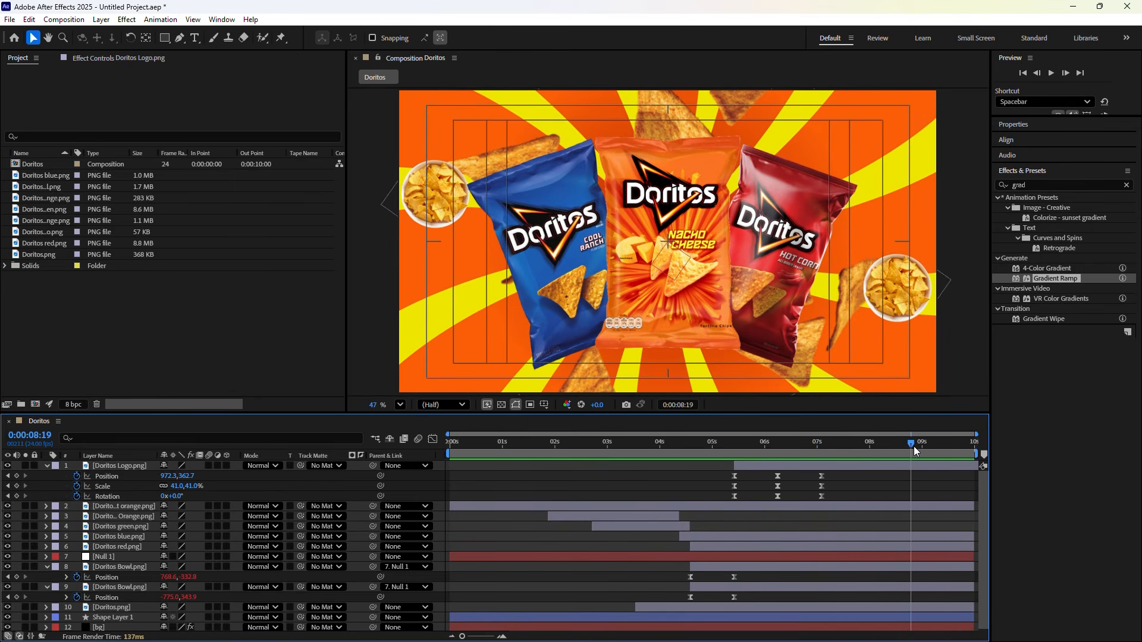
pyautogui.moveTo(914, 446); pyautogui.dragTo(825, 450)
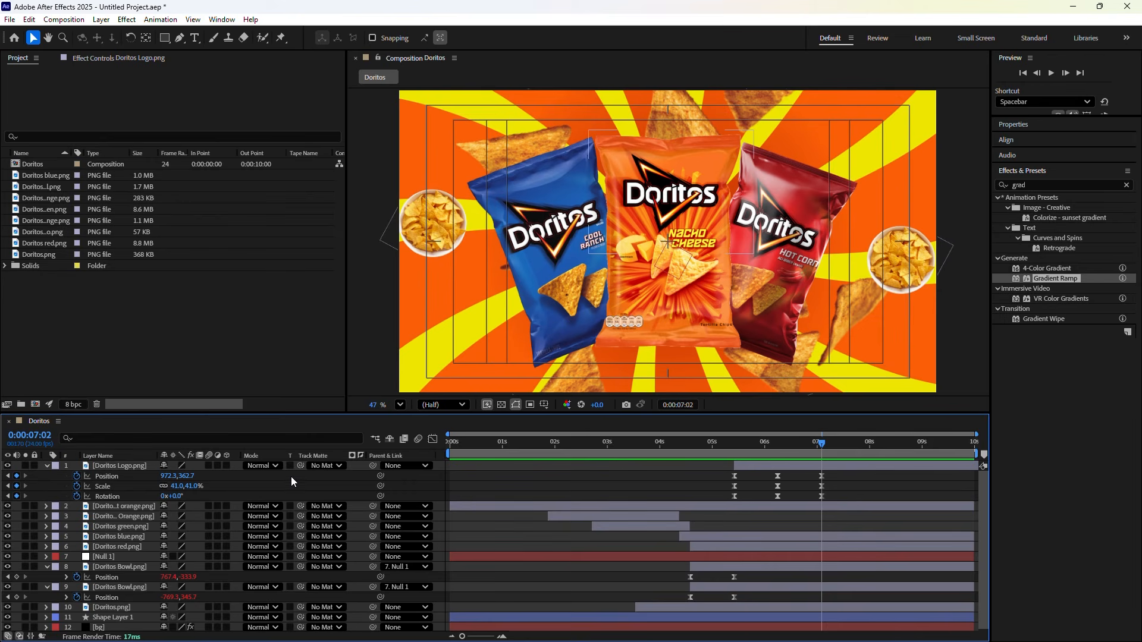
pyautogui.click(392, 465)
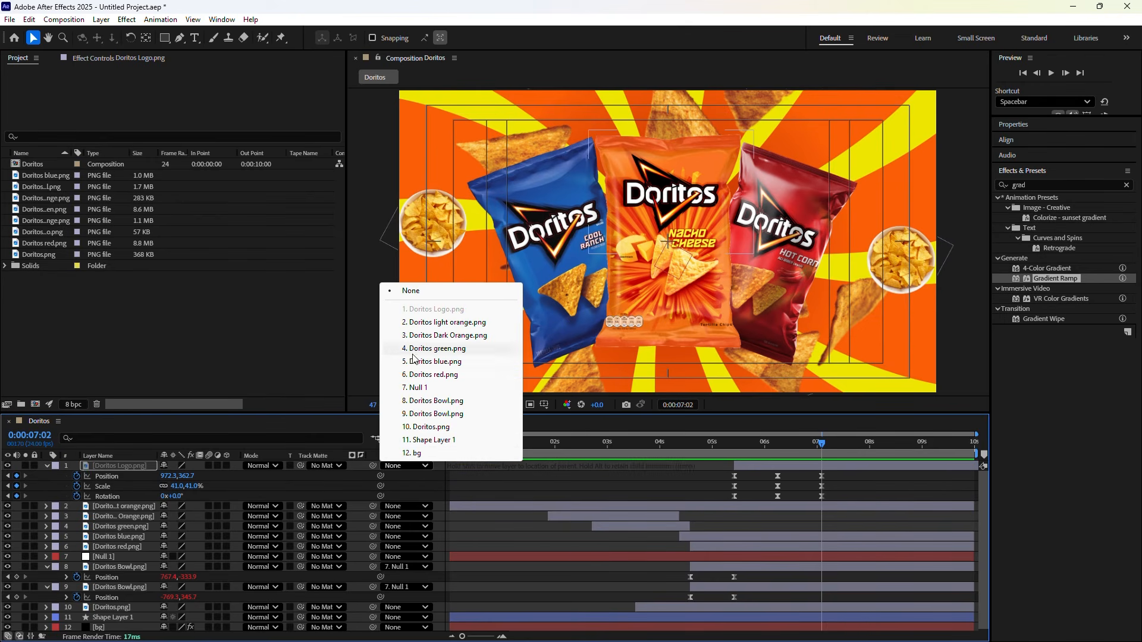
# Parent the logo to '2. Doritos light orange.png' and check it around 7:02
pyautogui.click(430, 324)
pyautogui.click(824, 443)
pyautogui.click(823, 444)
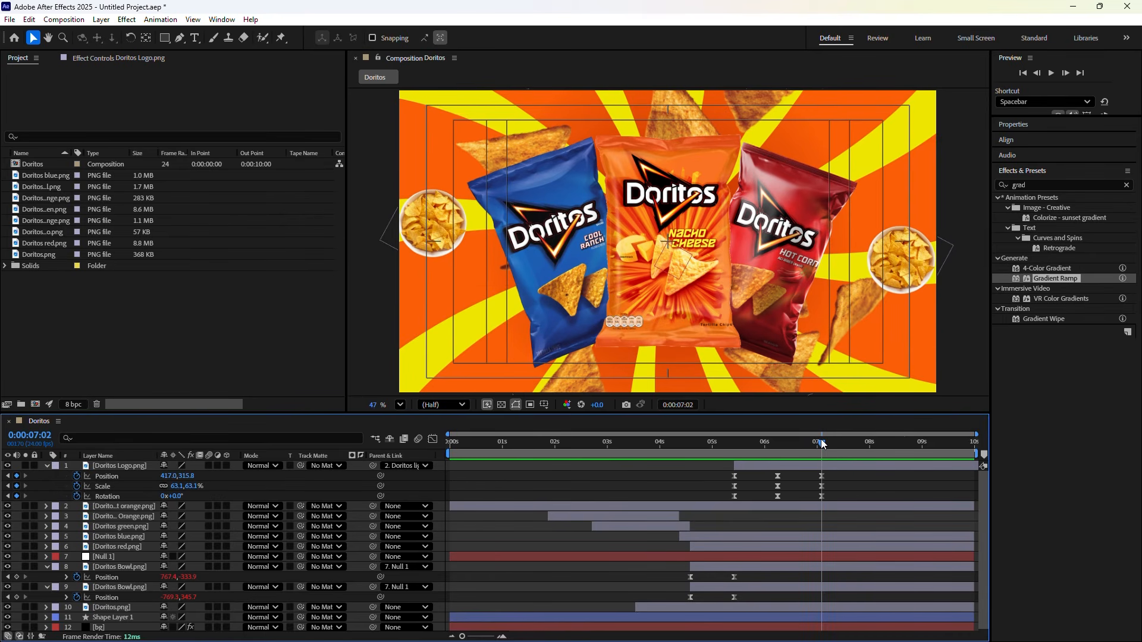
pyautogui.moveTo(822, 441); pyautogui.dragTo(822, 443)
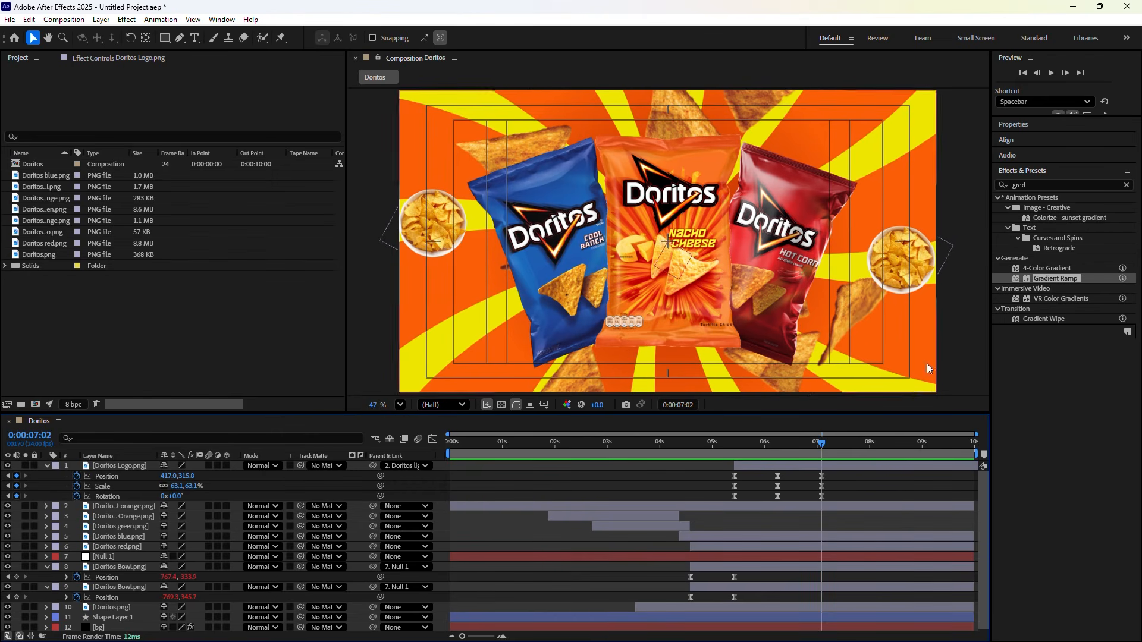
pyautogui.click(1036, 186)
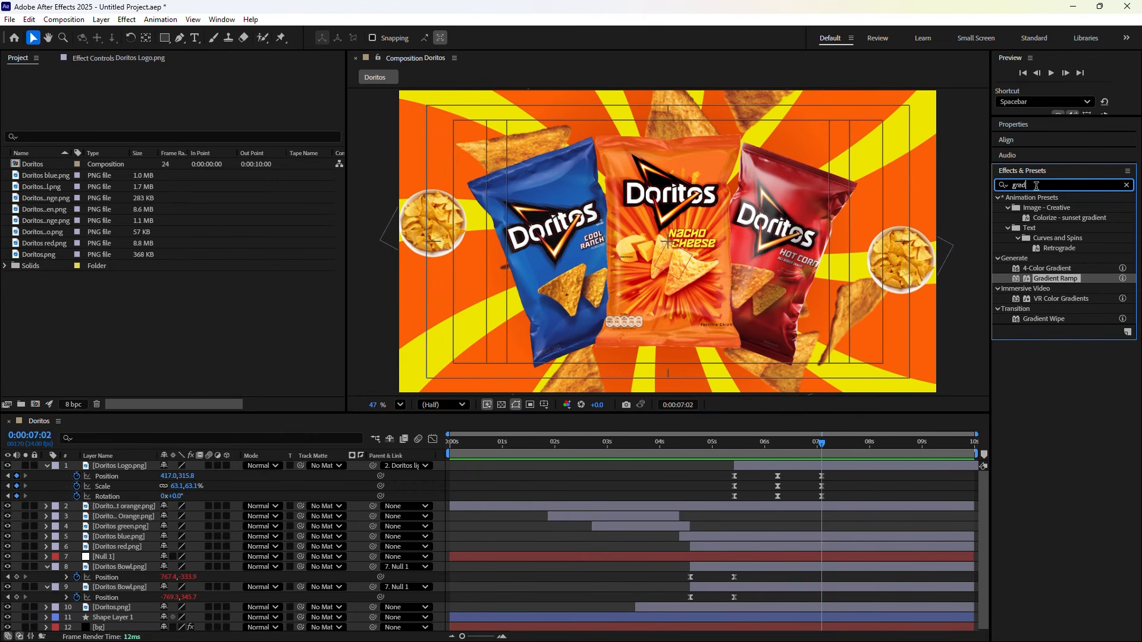
# Add CC Light Sweep to the logo with Width 131, Sweep Intensity 96, Edge Intensity 95
pyautogui.moveTo(1037, 187); pyautogui.dragTo(1013, 189)
pyautogui.write('cc')
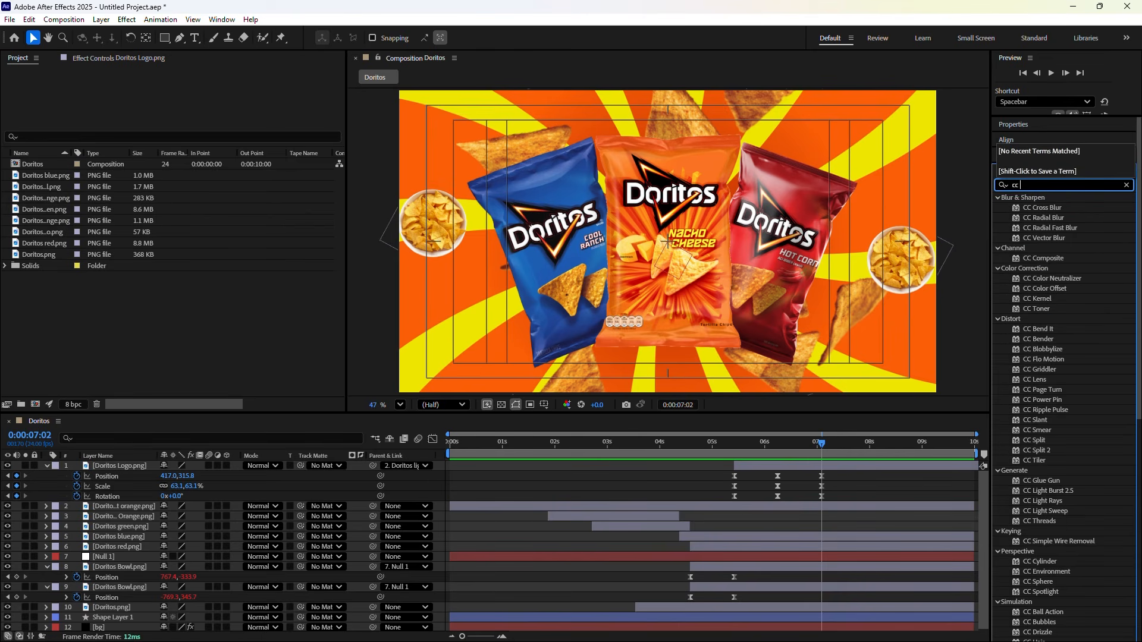
pyautogui.write(' light')
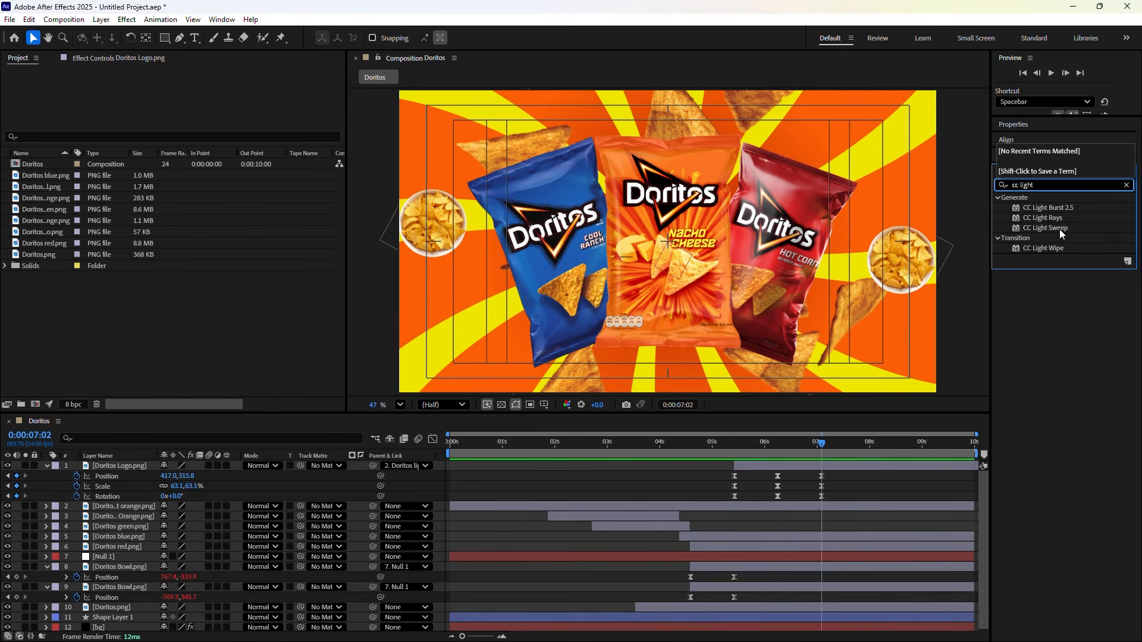
pyautogui.moveTo(1060, 229); pyautogui.dragTo(770, 465)
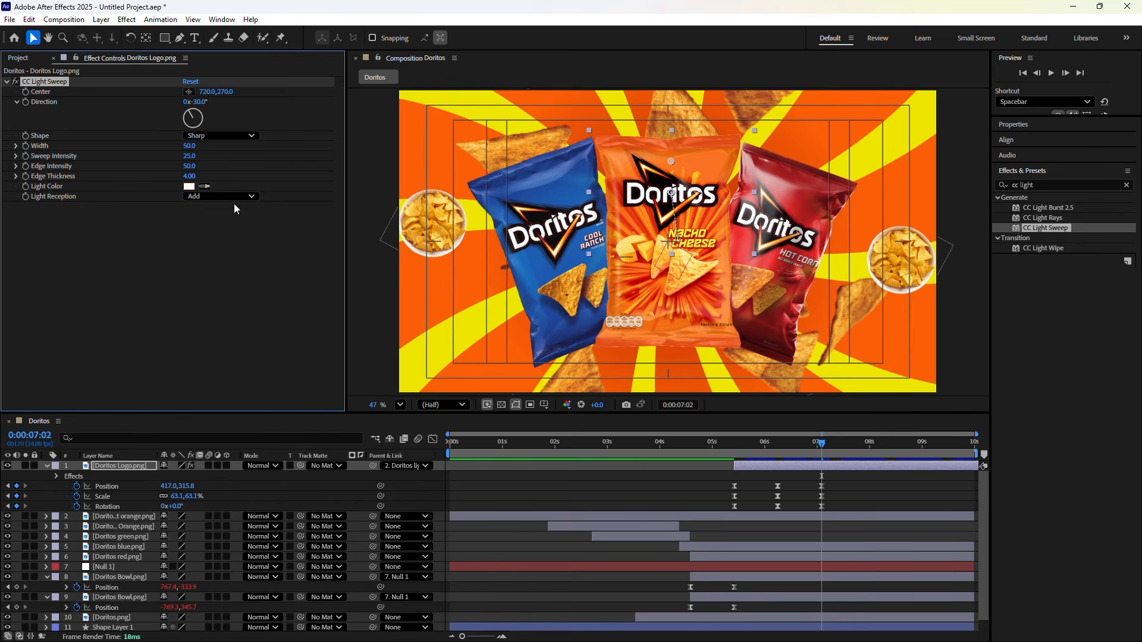
pyautogui.click(188, 146)
pyautogui.moveTo(188, 146); pyautogui.dragTo(214, 164)
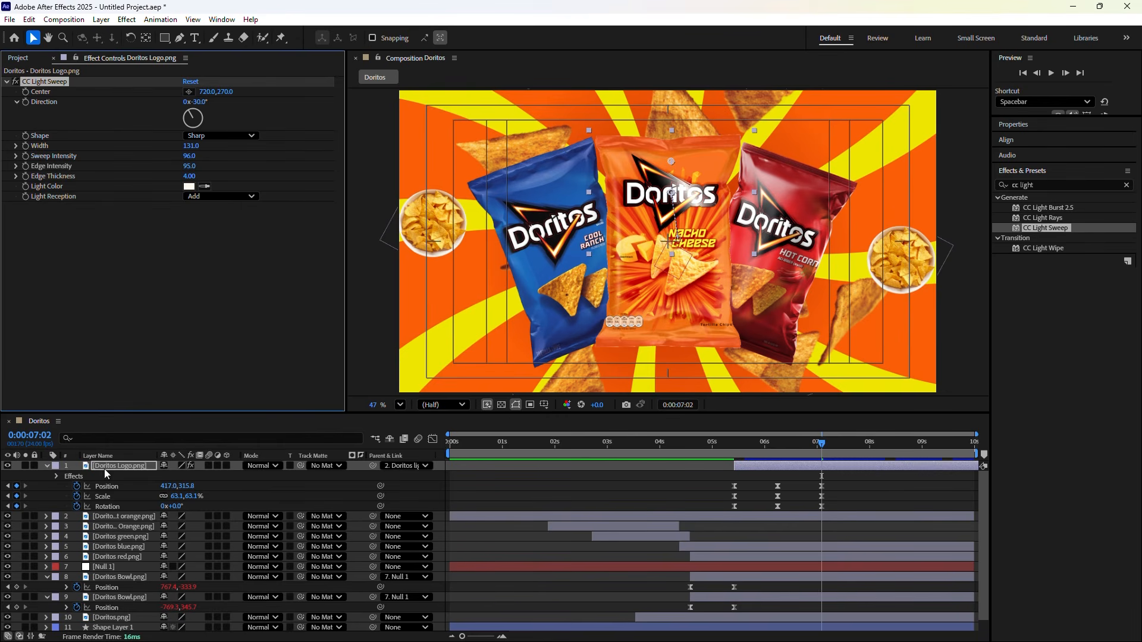
pyautogui.click(28, 95)
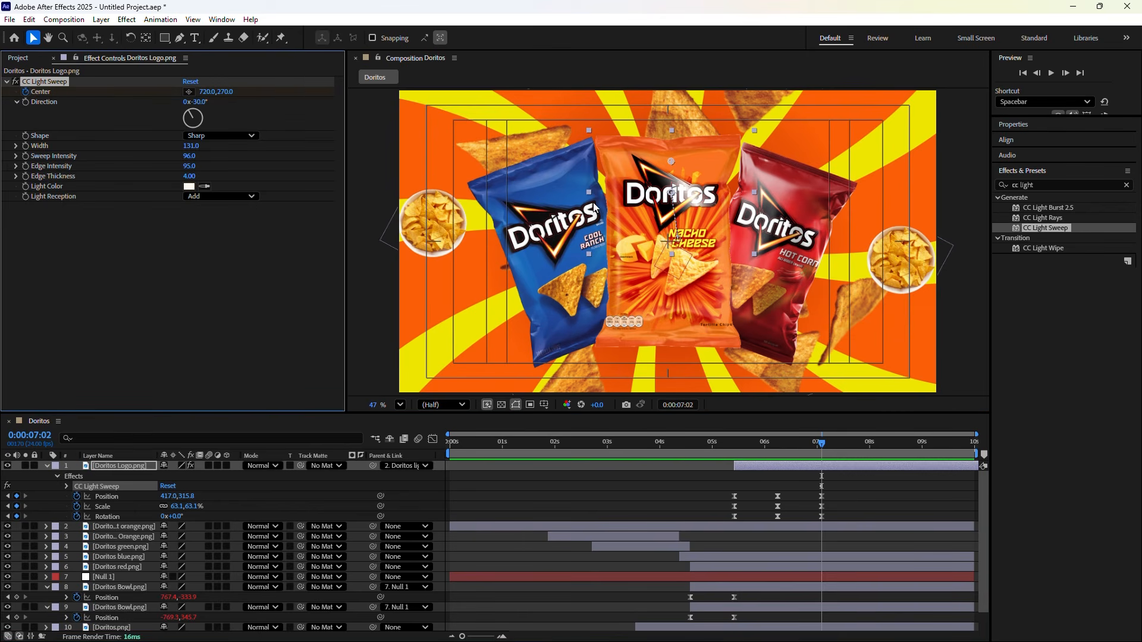
# Place the CC Light Sweep Center at the logo's lower left, around 280.3,732.4
pyautogui.click(674, 197)
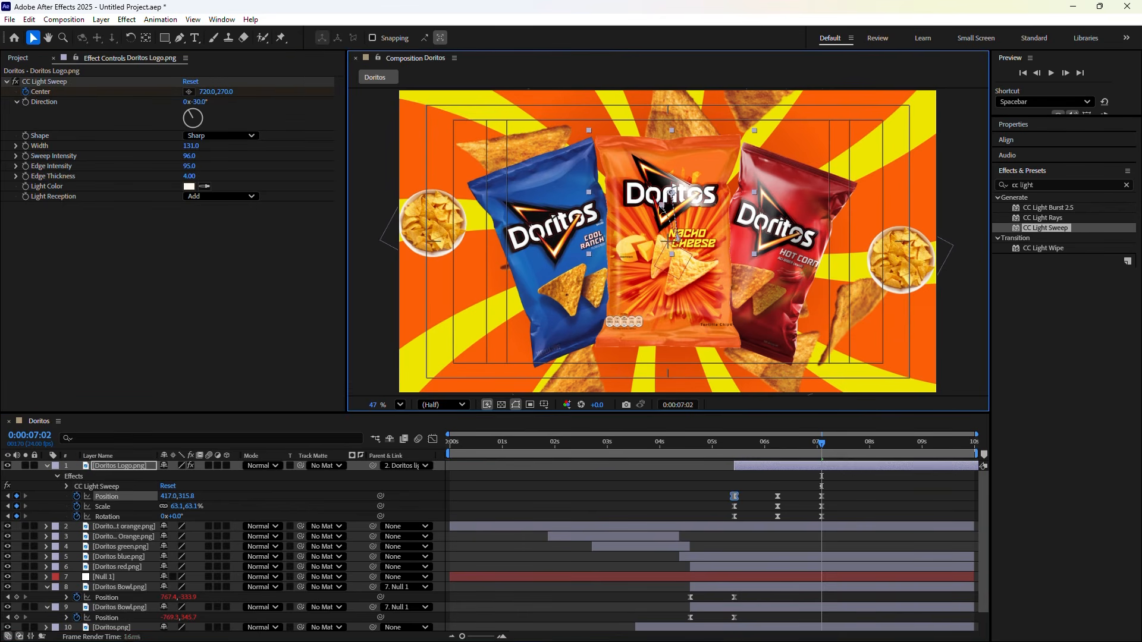
pyautogui.click(634, 220)
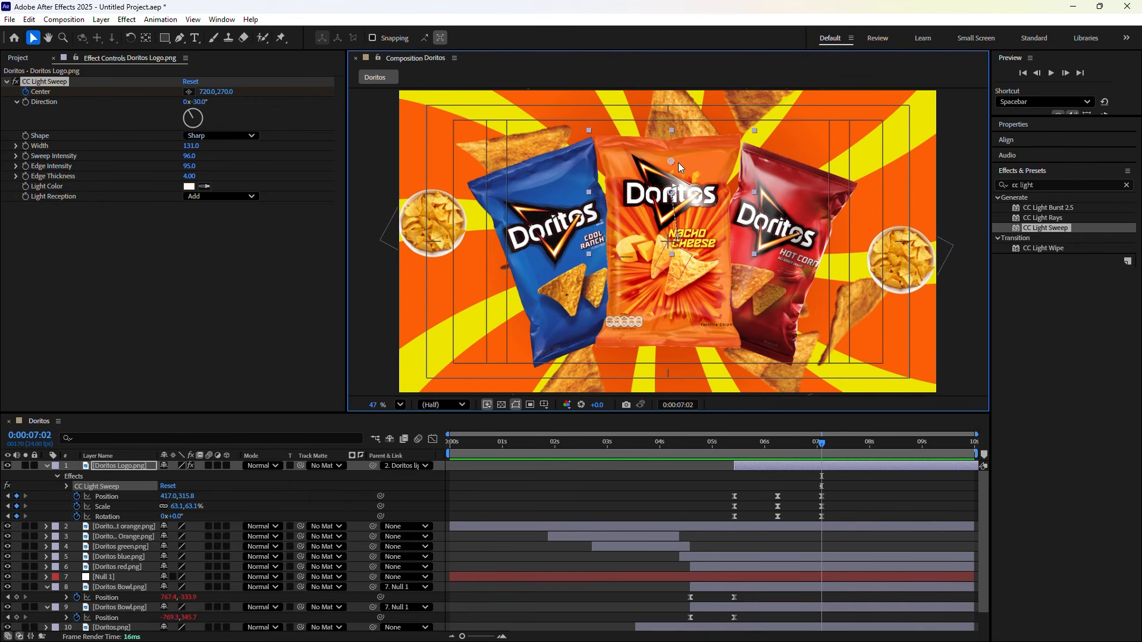
pyautogui.moveTo(676, 161); pyautogui.dragTo(623, 213)
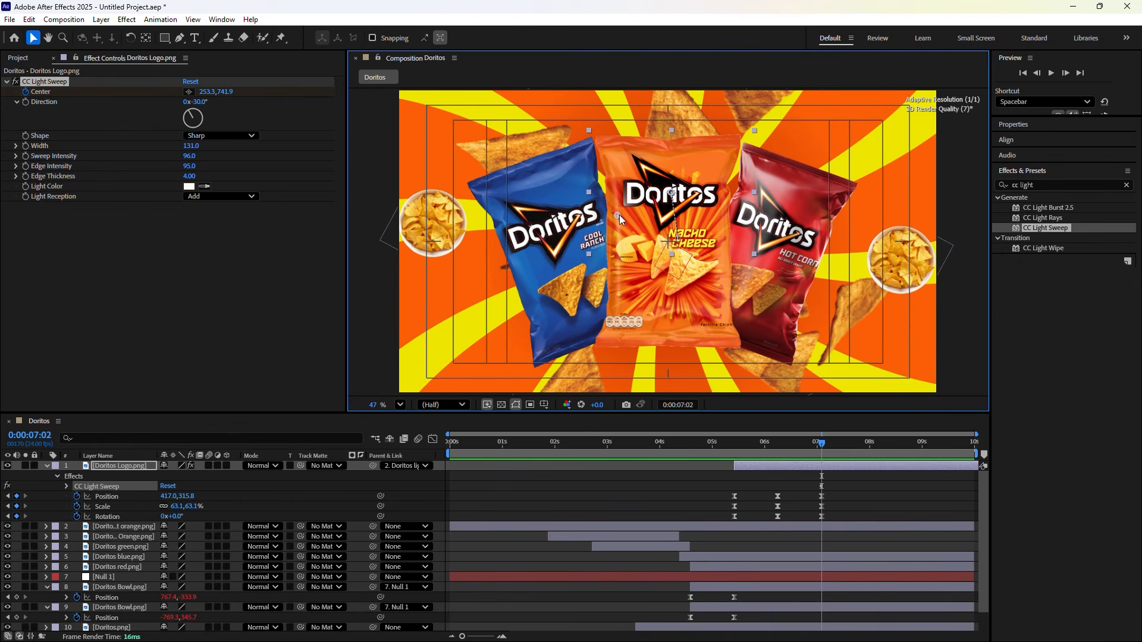
pyautogui.moveTo(619, 215); pyautogui.dragTo(620, 215)
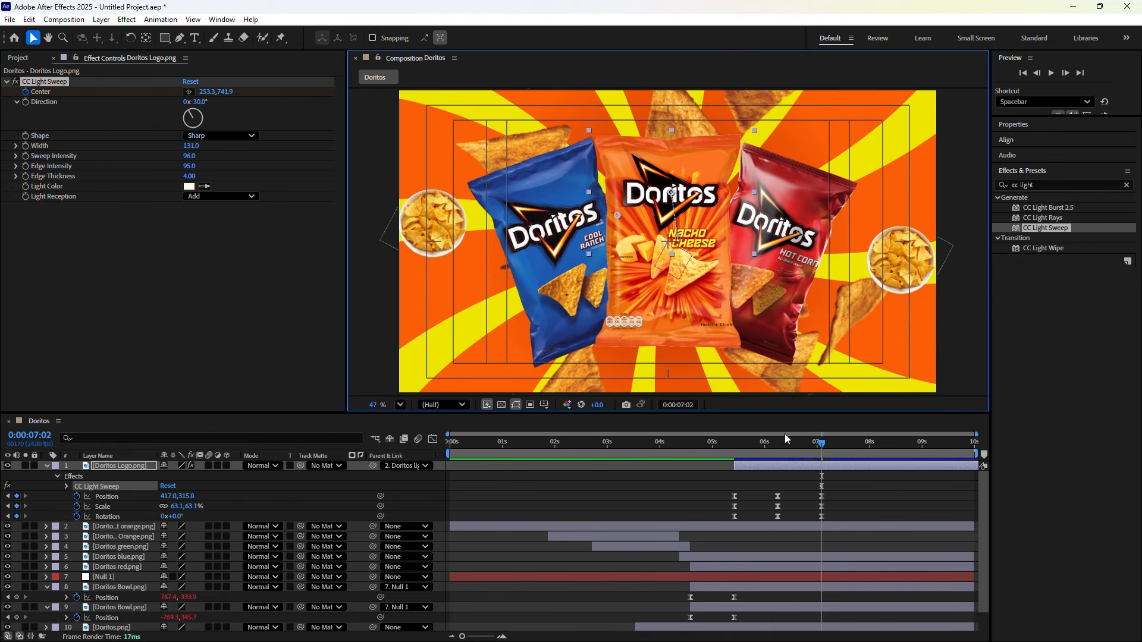
# At 7:12, drag the sweep Center across to the upper right, around 1217.8,404.8
pyautogui.click(677, 405)
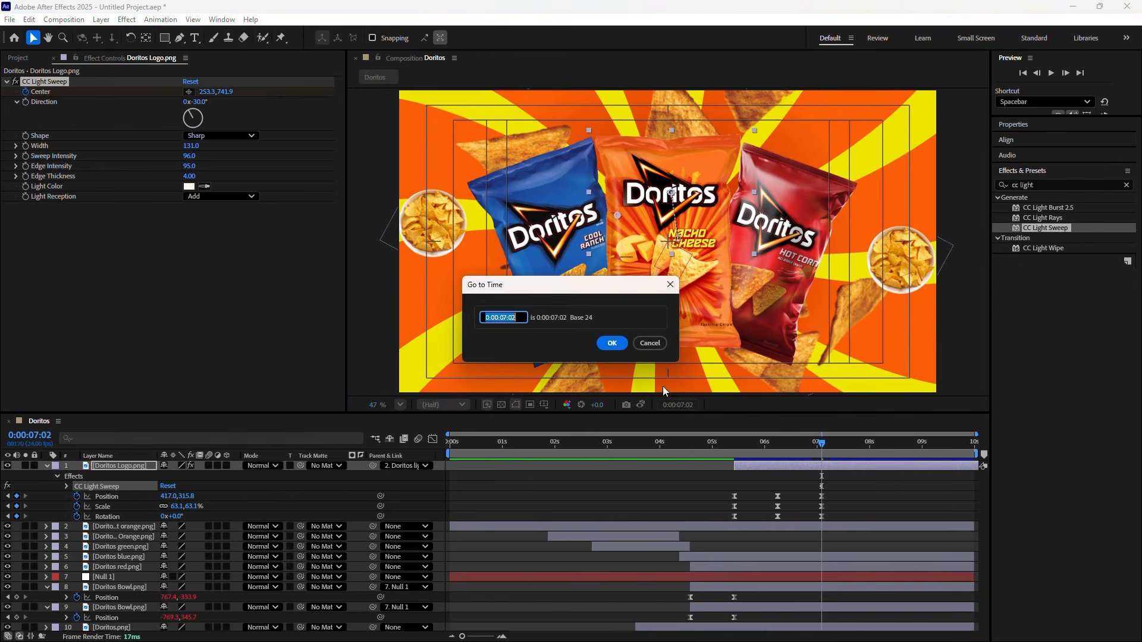
pyautogui.write('+')
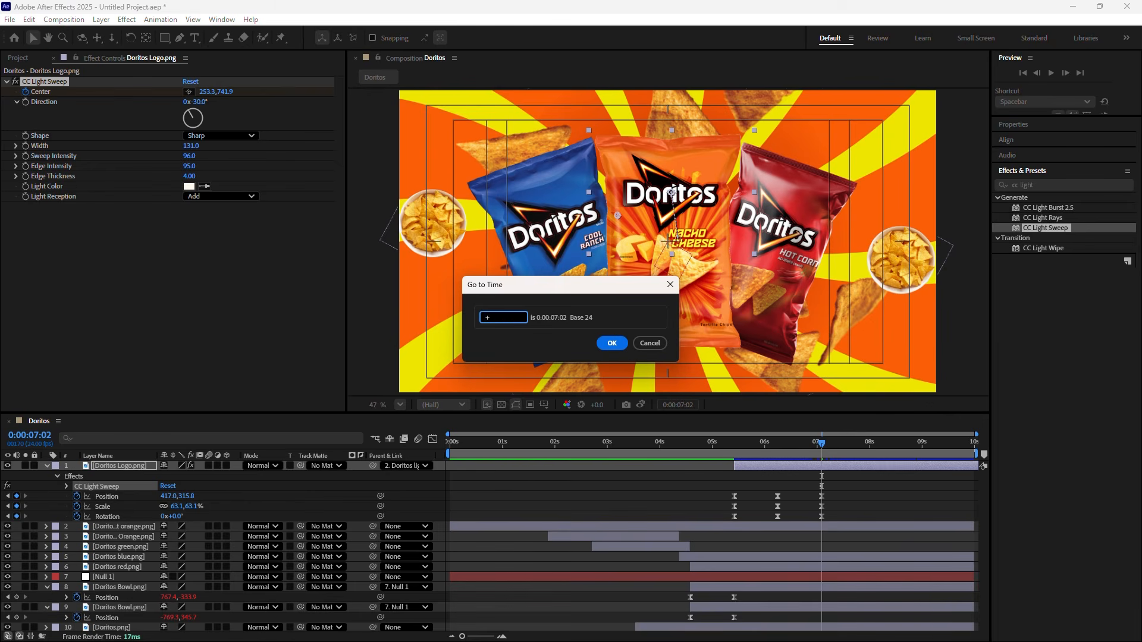
pyautogui.write('10')
pyautogui.click(605, 344)
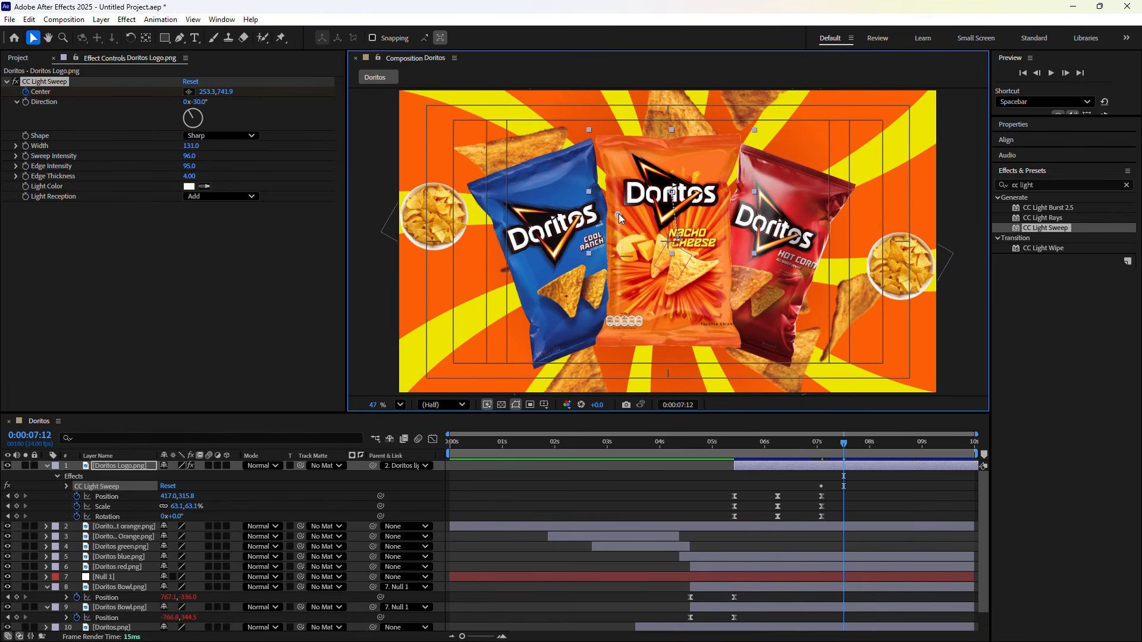
pyautogui.moveTo(618, 213); pyautogui.dragTo(729, 176)
pyautogui.click(63, 483)
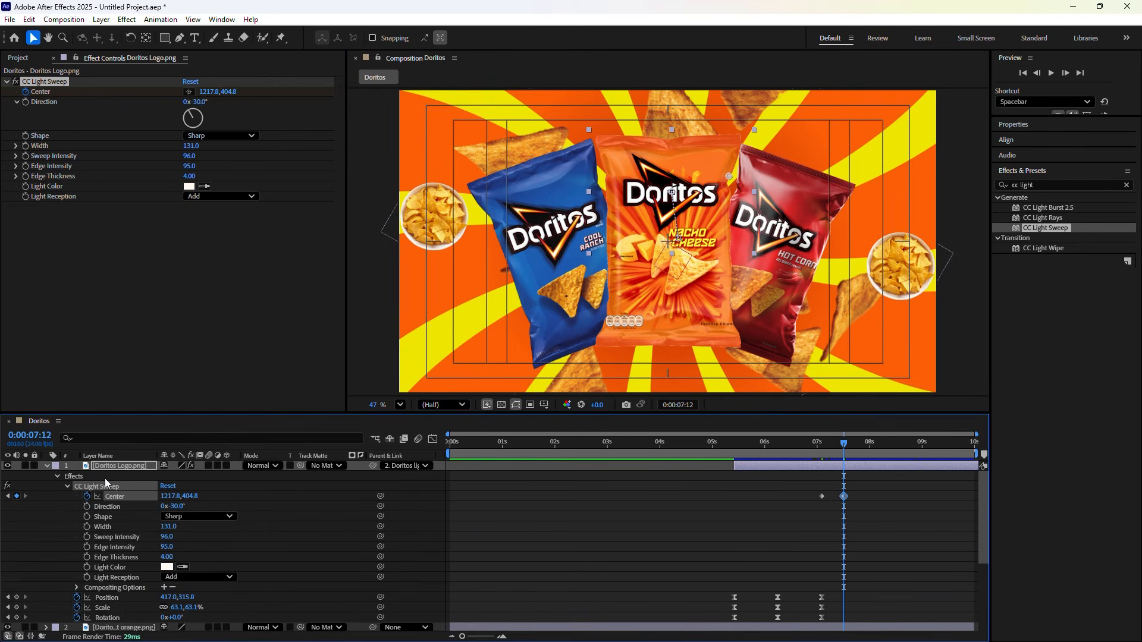
pyautogui.moveTo(806, 509); pyautogui.dragTo(855, 483)
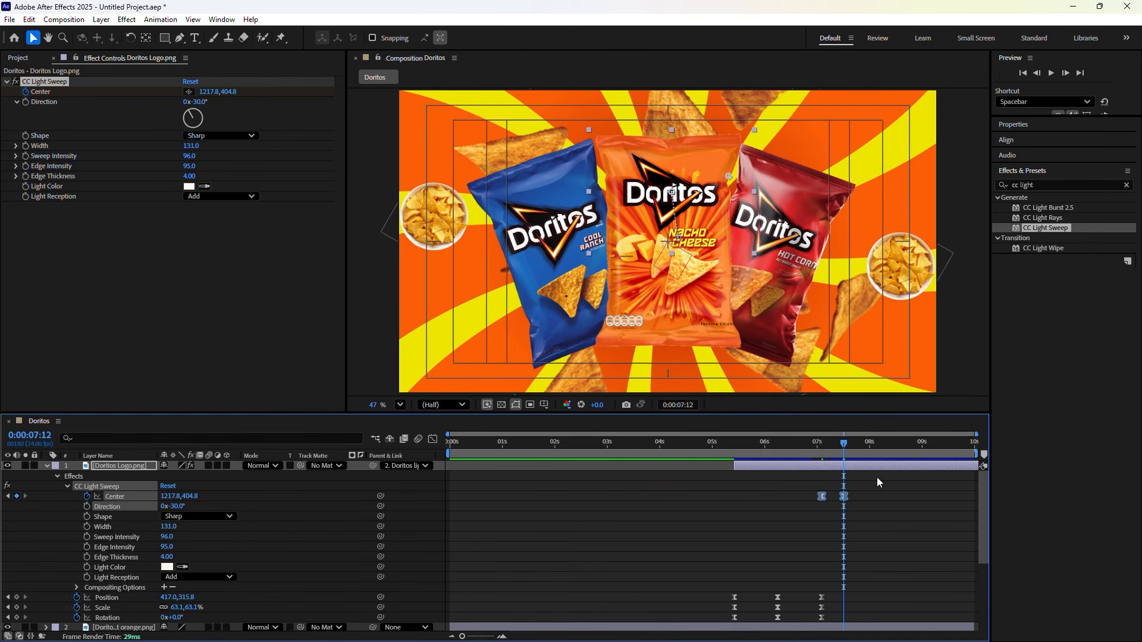
pyautogui.click(879, 479)
# Move the second Center keyframe from 7:12 to 0:00:07:22
pyautogui.moveTo(842, 442); pyautogui.dragTo(823, 444)
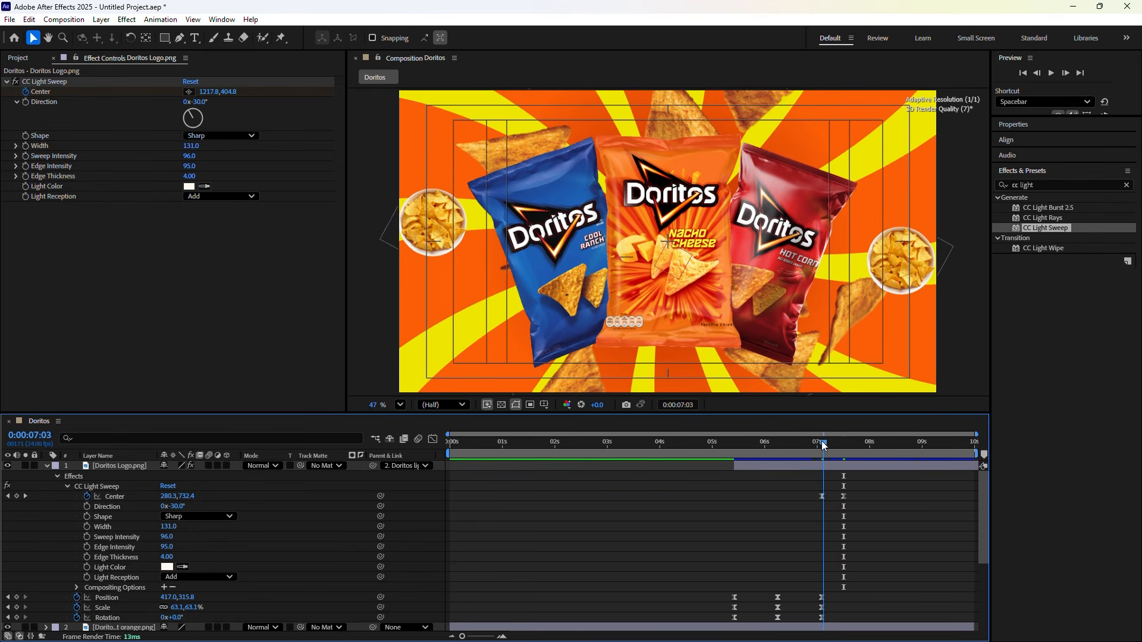
pyautogui.press('k')
pyautogui.click(671, 405)
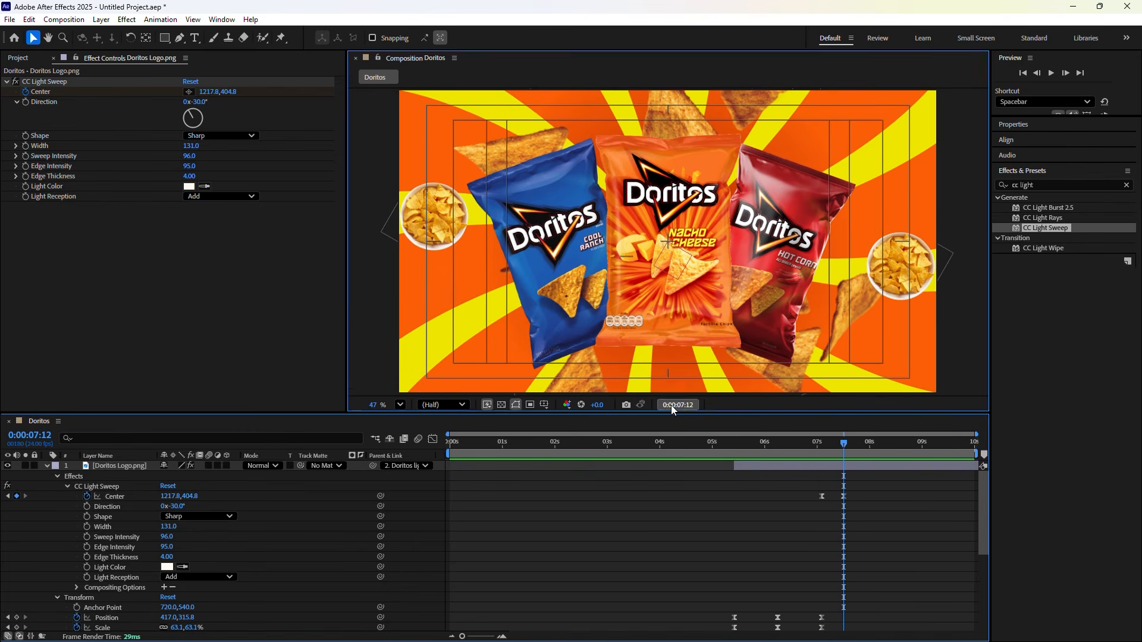
pyautogui.write('+')
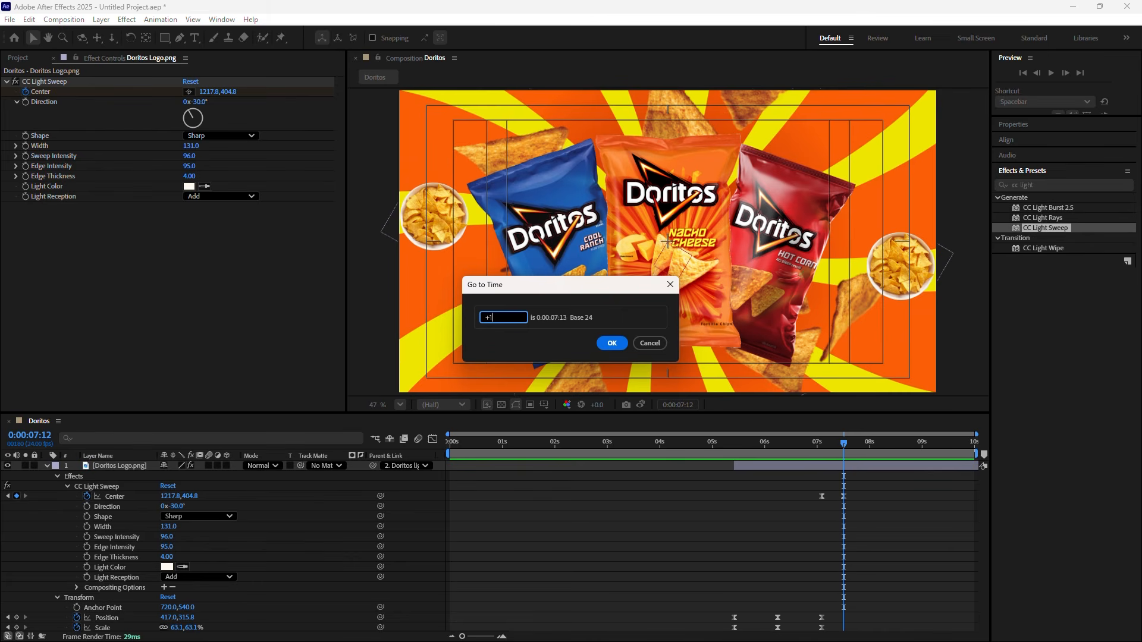
pyautogui.write('10')
pyautogui.click(612, 343)
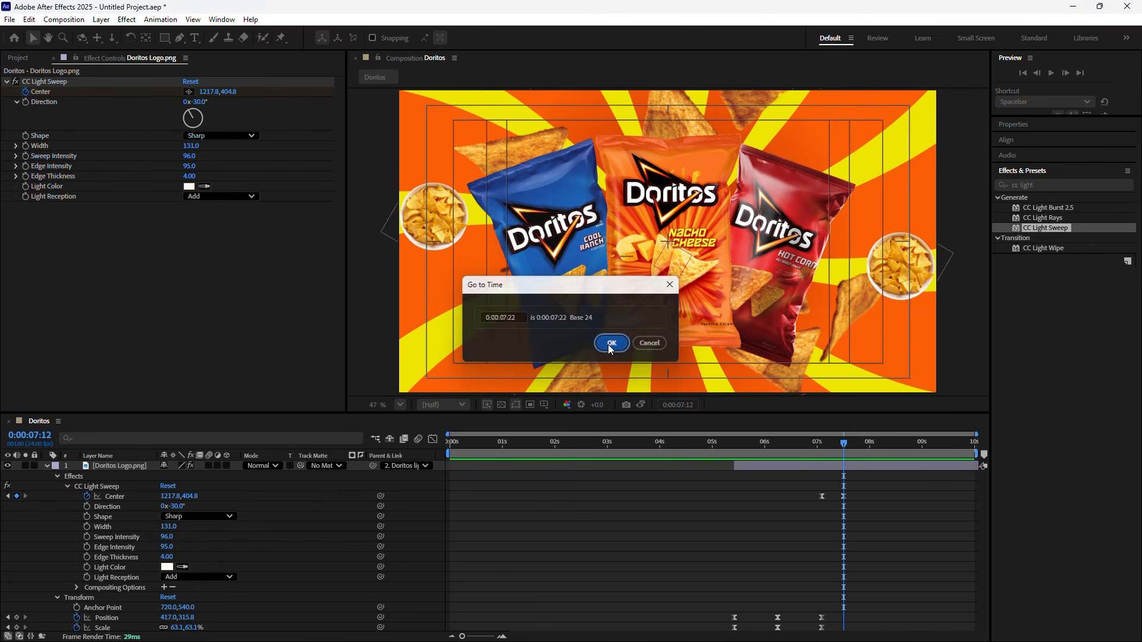
pyautogui.moveTo(843, 494); pyautogui.dragTo(866, 499)
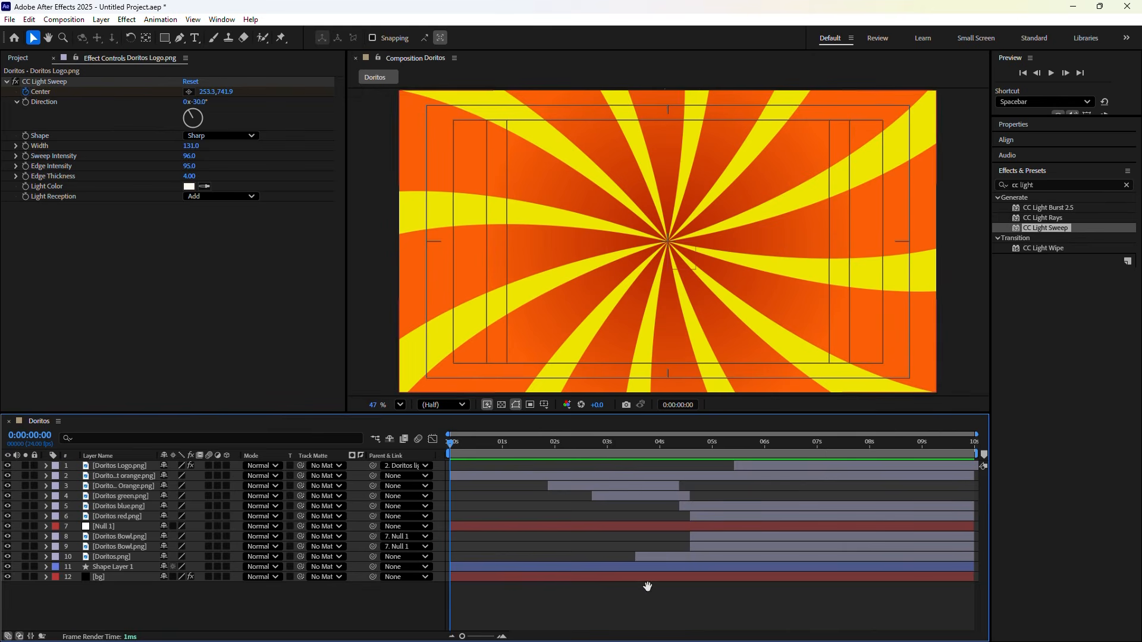
# Preview the full animation, then add Adjustment Layer 1 at 08:15 atop the Doritos comp
pyautogui.press('space')
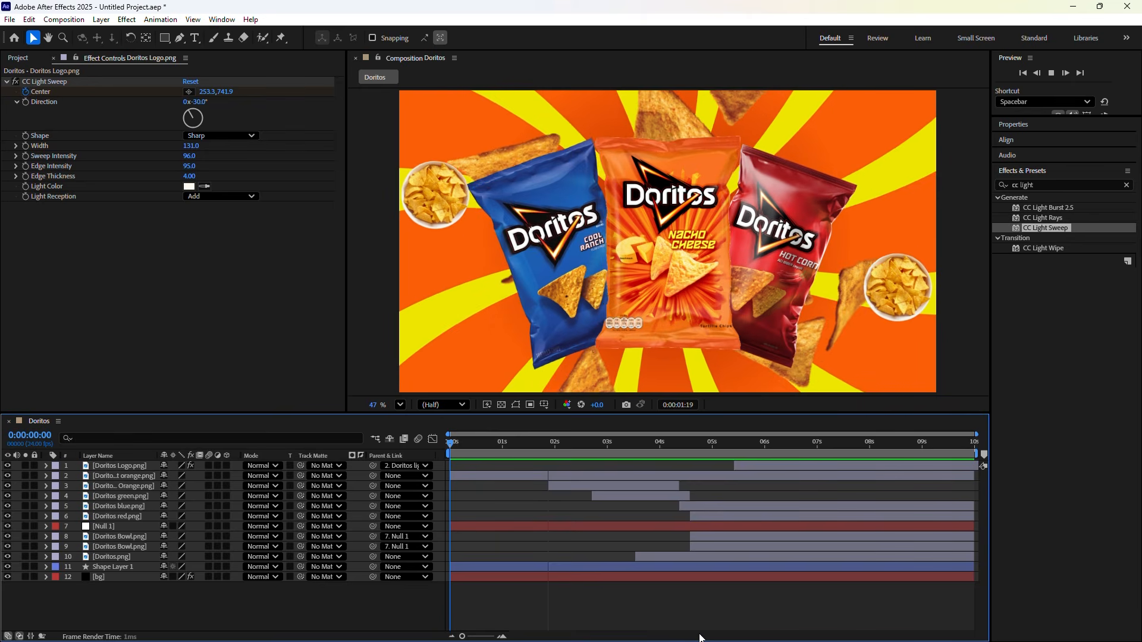
pyautogui.press('space')
pyautogui.press('space')
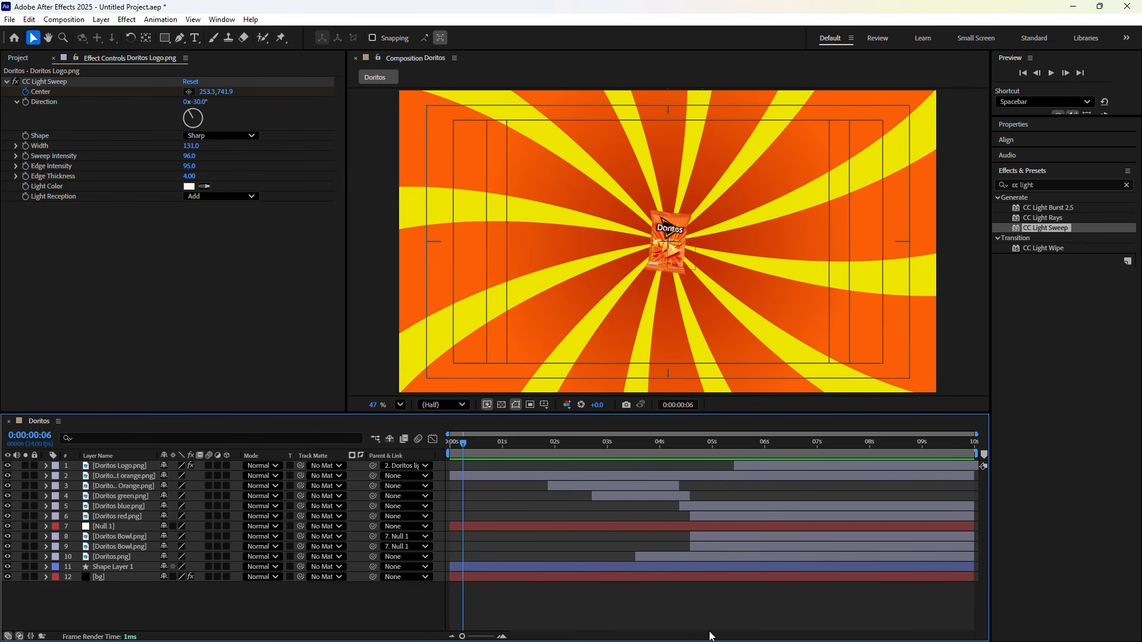
pyautogui.moveTo(471, 440); pyautogui.dragTo(905, 503)
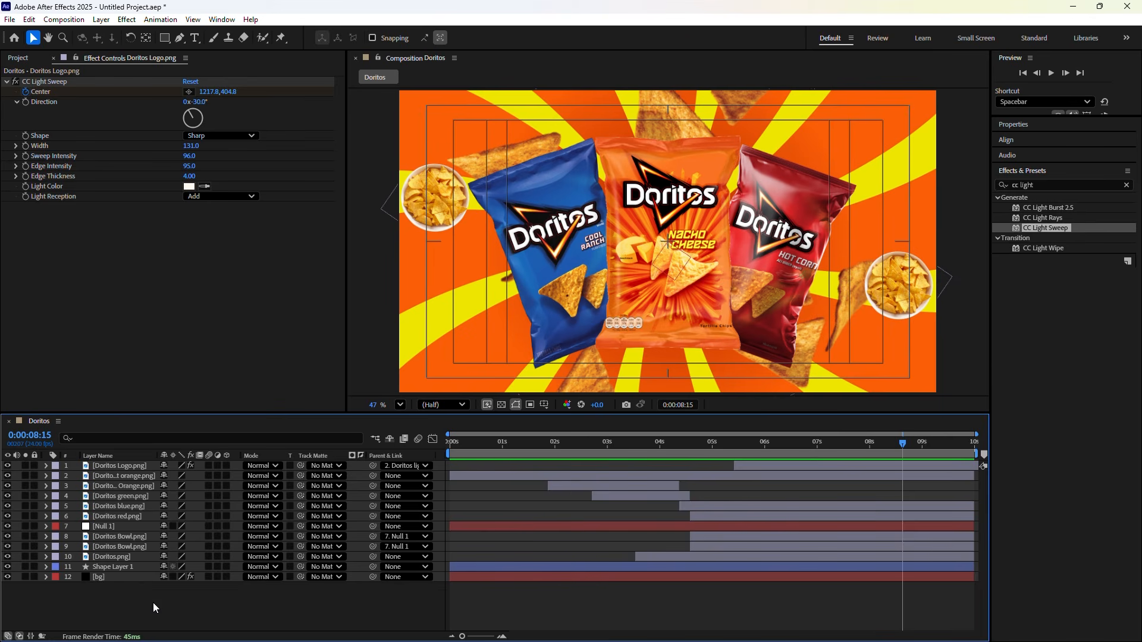
pyautogui.hotkey('ctrl', 'alt', 'y')
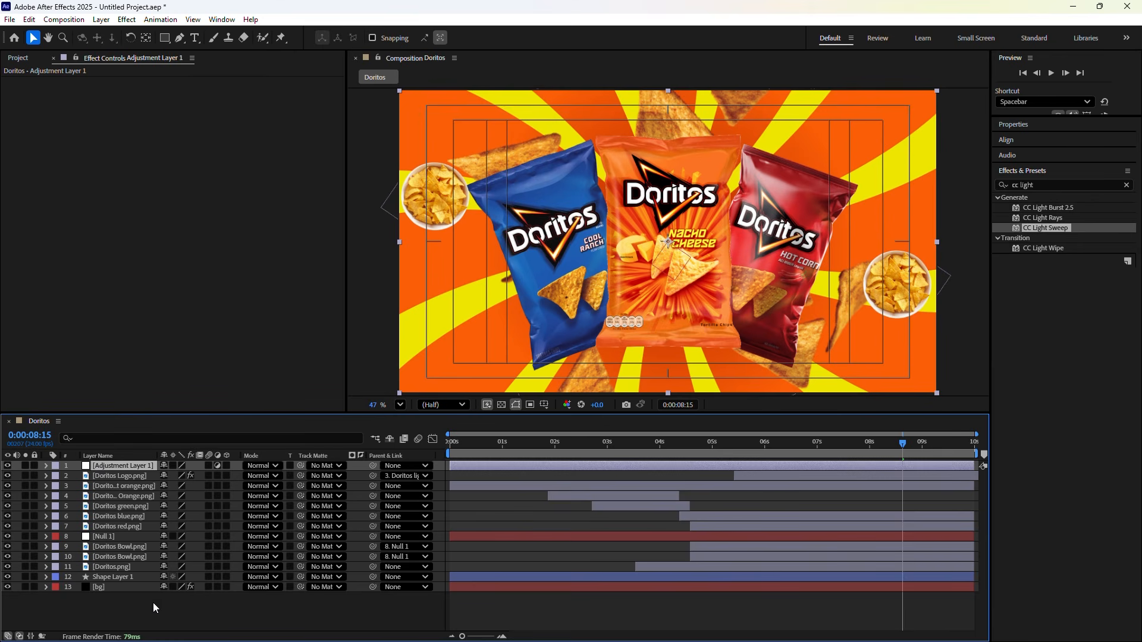
# Add a second adjustment layer and rename Adjustment Layer 1 to 'noise'
pyautogui.hotkey('ctrl', 'alt', 'y')
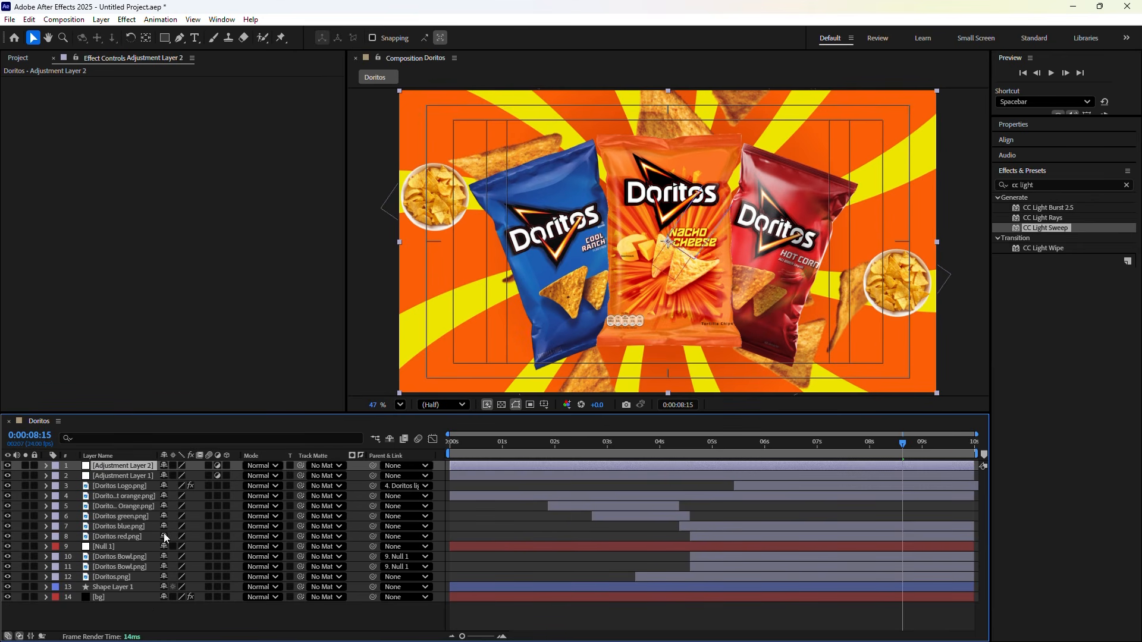
pyautogui.rightClick(144, 474)
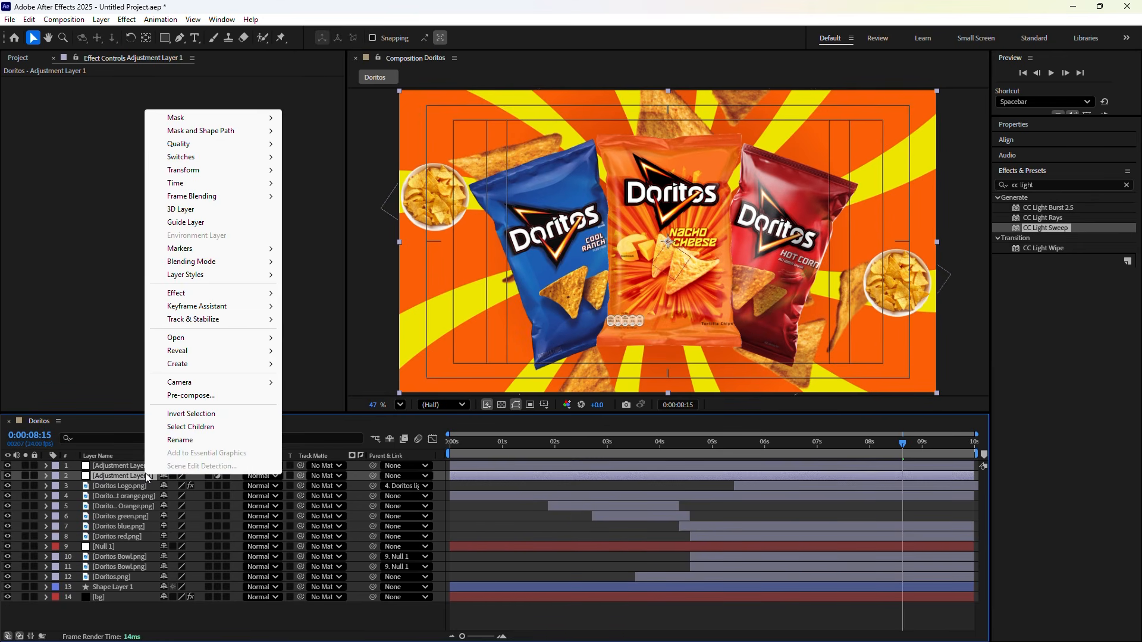
pyautogui.click(169, 440)
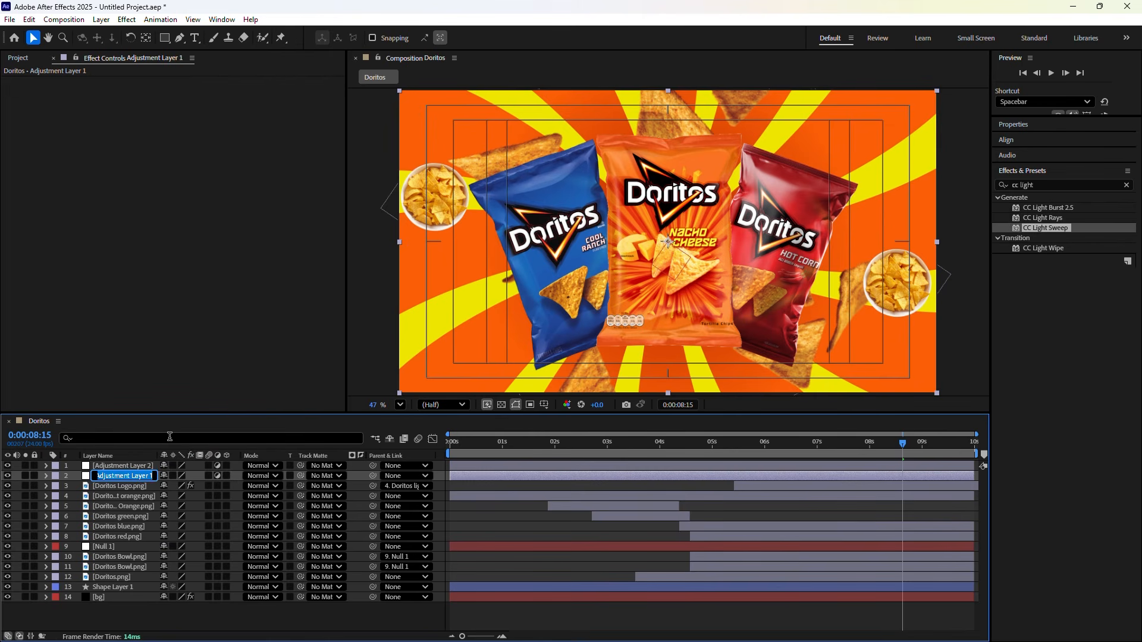
pyautogui.write('noise')
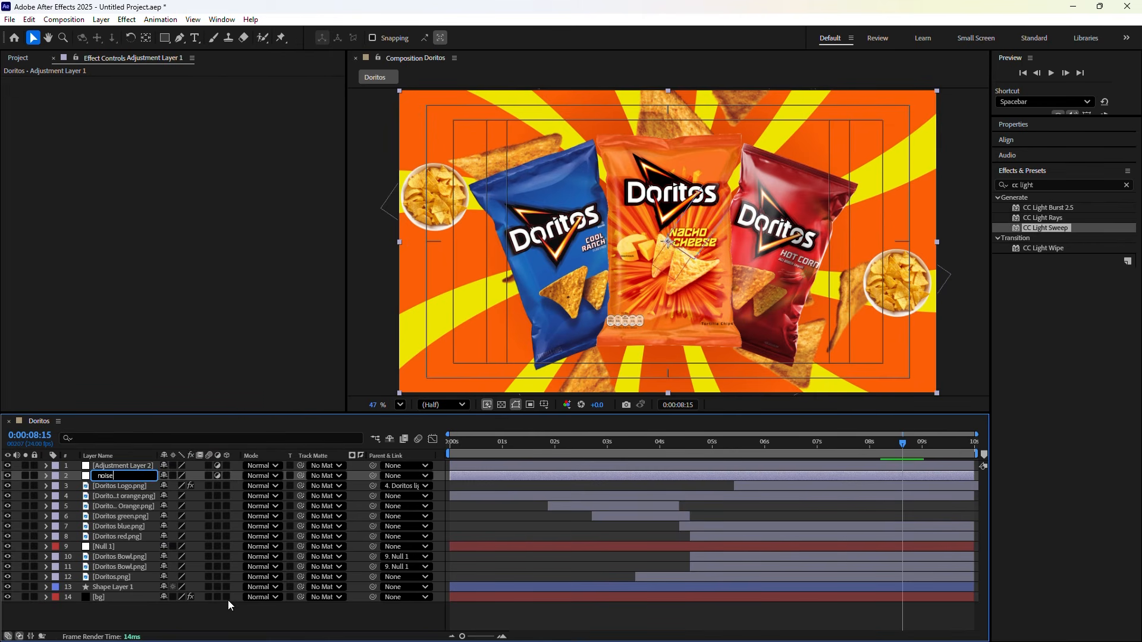
pyautogui.click(207, 620)
# Rename Adjustment Layer 2 to 'sharpen'
pyautogui.click(124, 465)
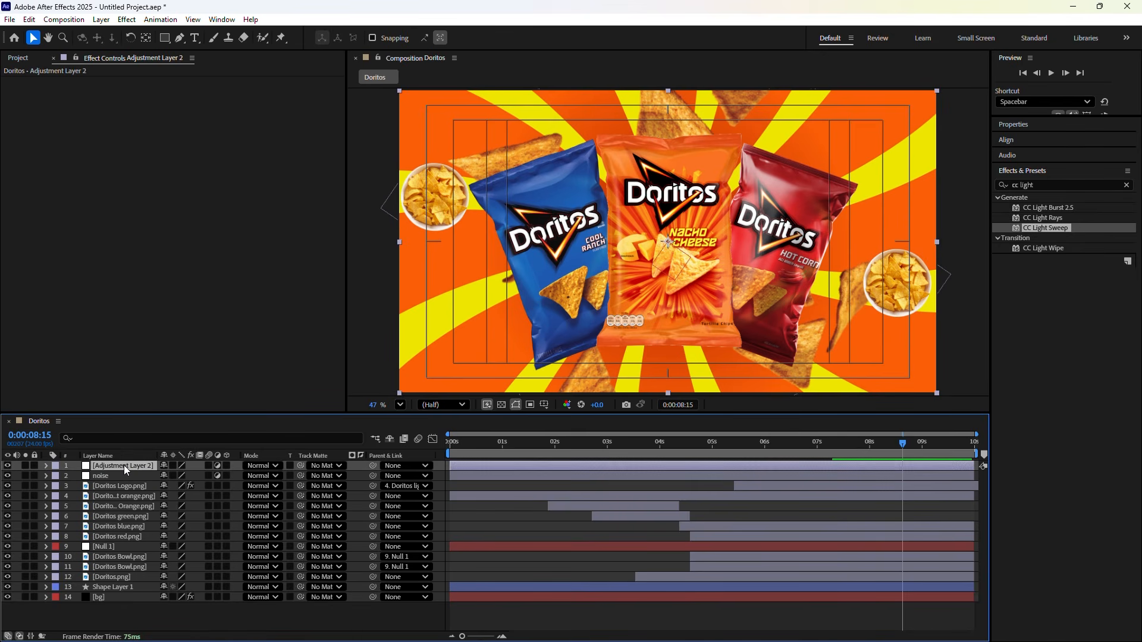
pyautogui.rightClick(123, 465)
pyautogui.click(149, 429)
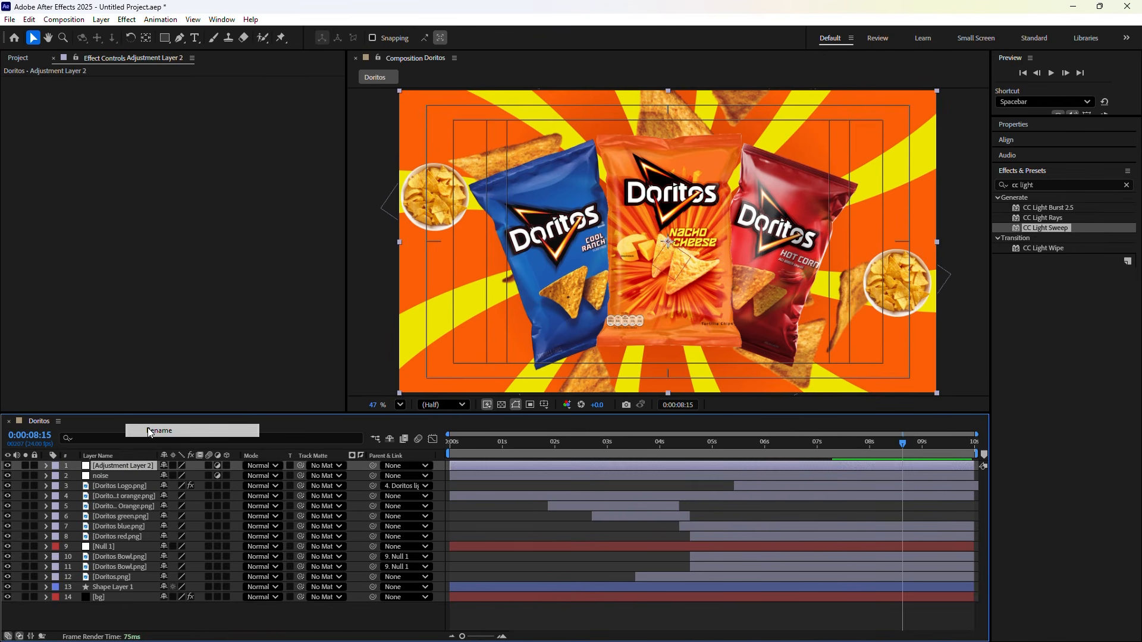
pyautogui.write('sharpen')
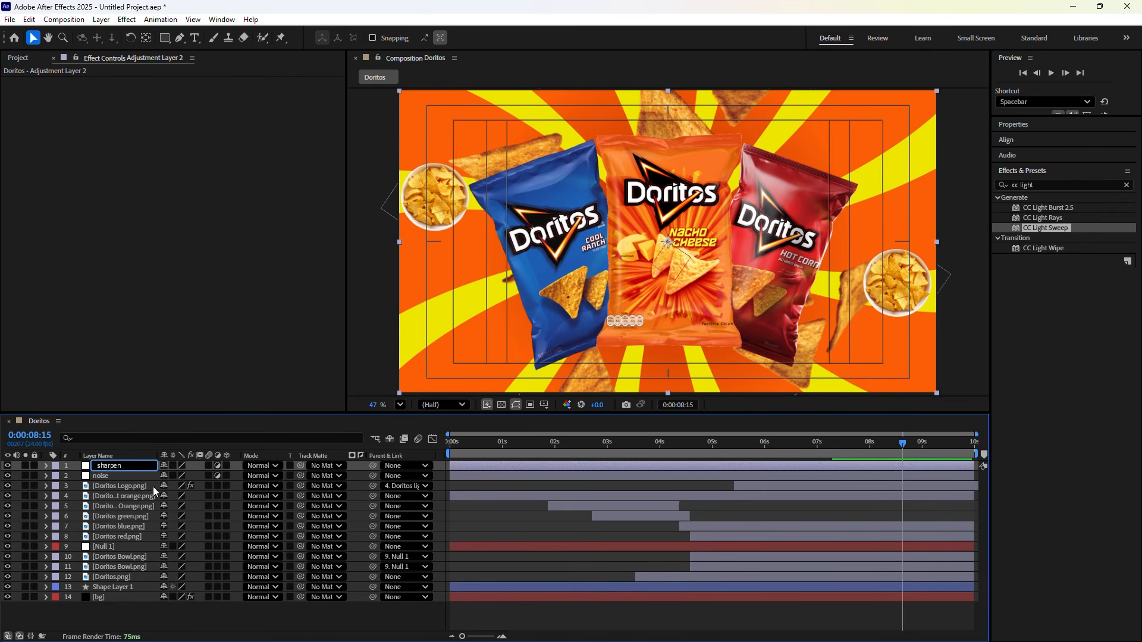
pyautogui.click(181, 625)
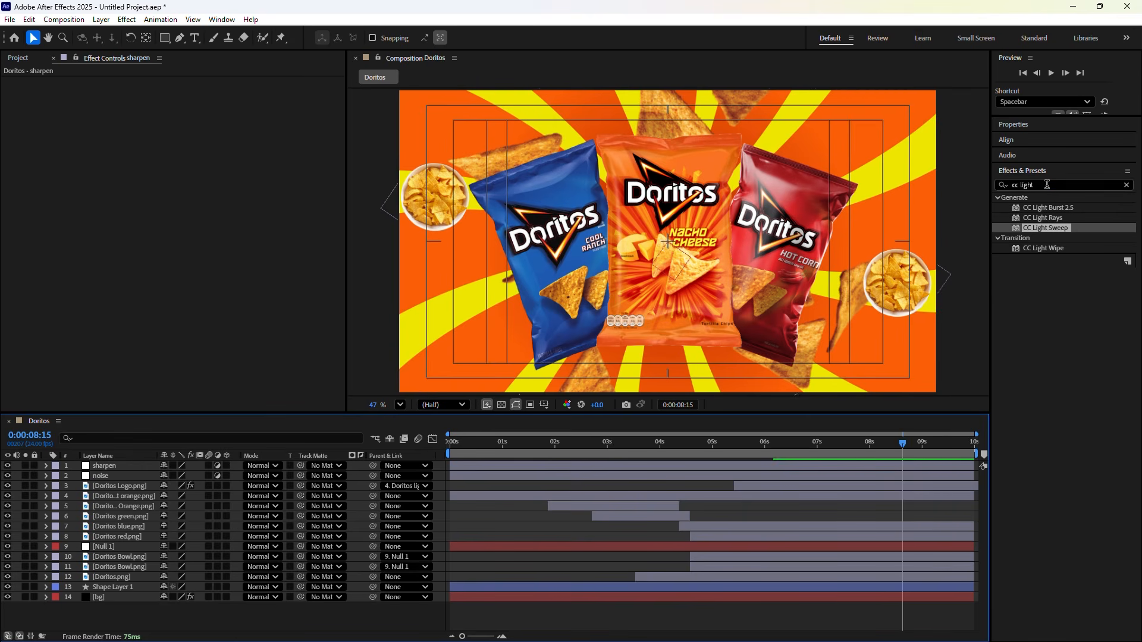
# Apply the Noise effect to the noise adjustment layer
pyautogui.moveTo(1047, 185); pyautogui.dragTo(1011, 189)
pyautogui.write('n')
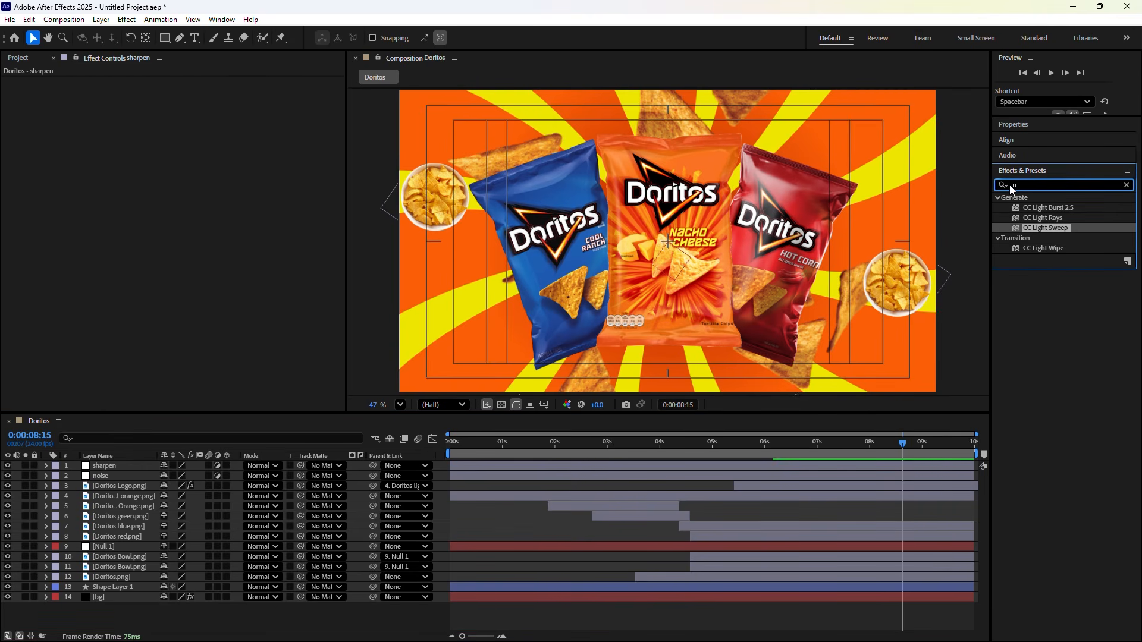
pyautogui.write('oise')
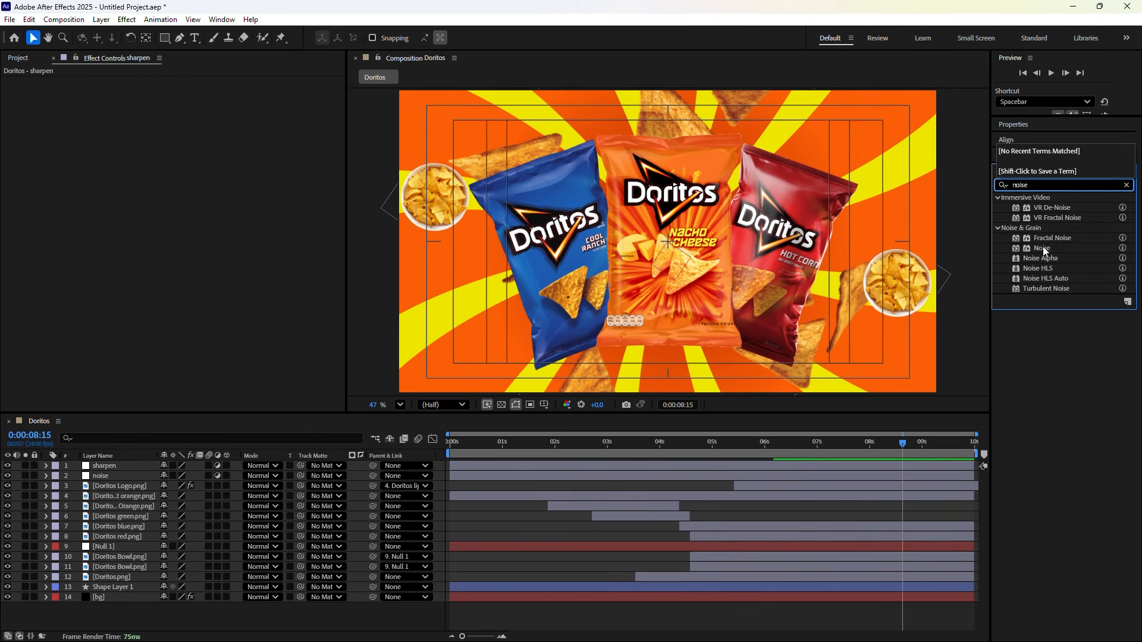
pyautogui.moveTo(1043, 246); pyautogui.dragTo(242, 476)
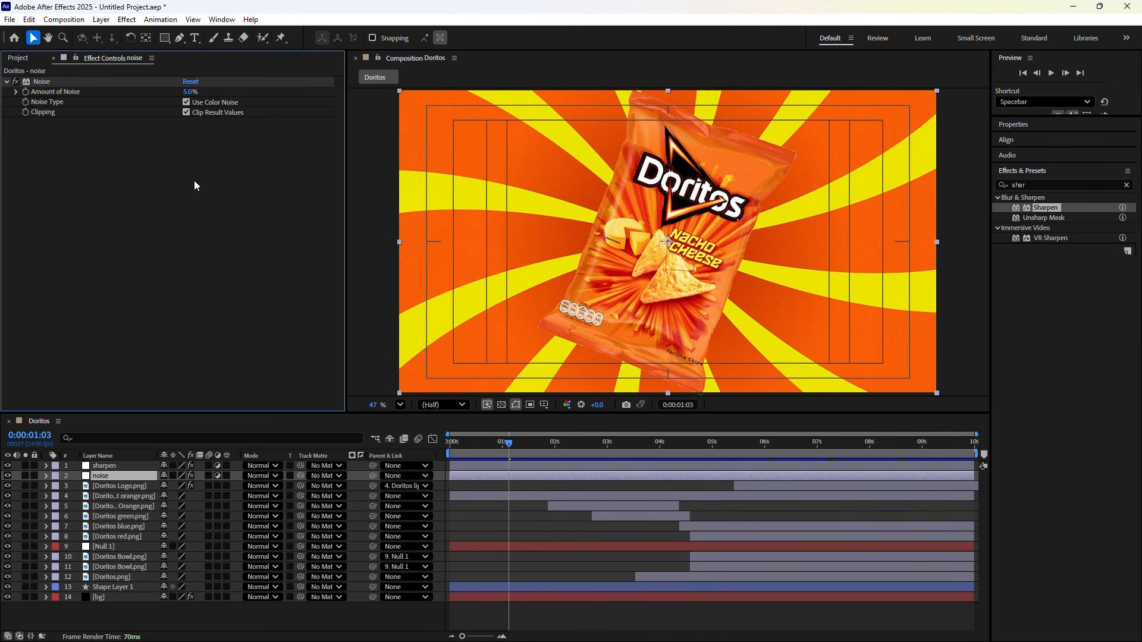
pyautogui.click(189, 91)
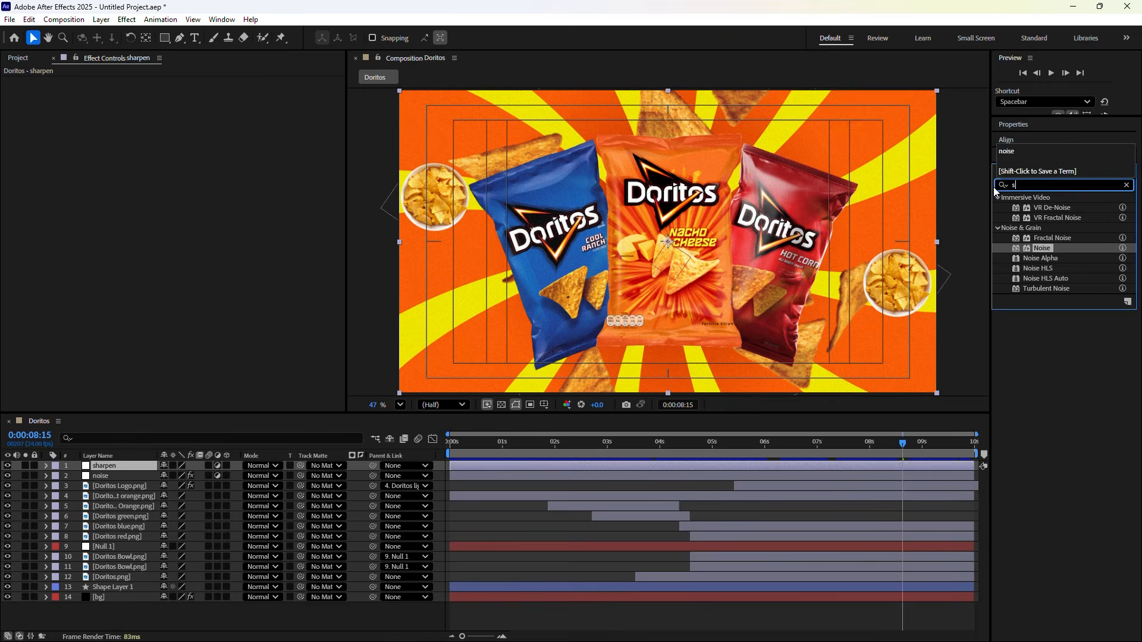
# Apply Sharpen to the sharpen adjustment layer with Sharpen Amount 10
pyautogui.write('she')
pyautogui.write('r')
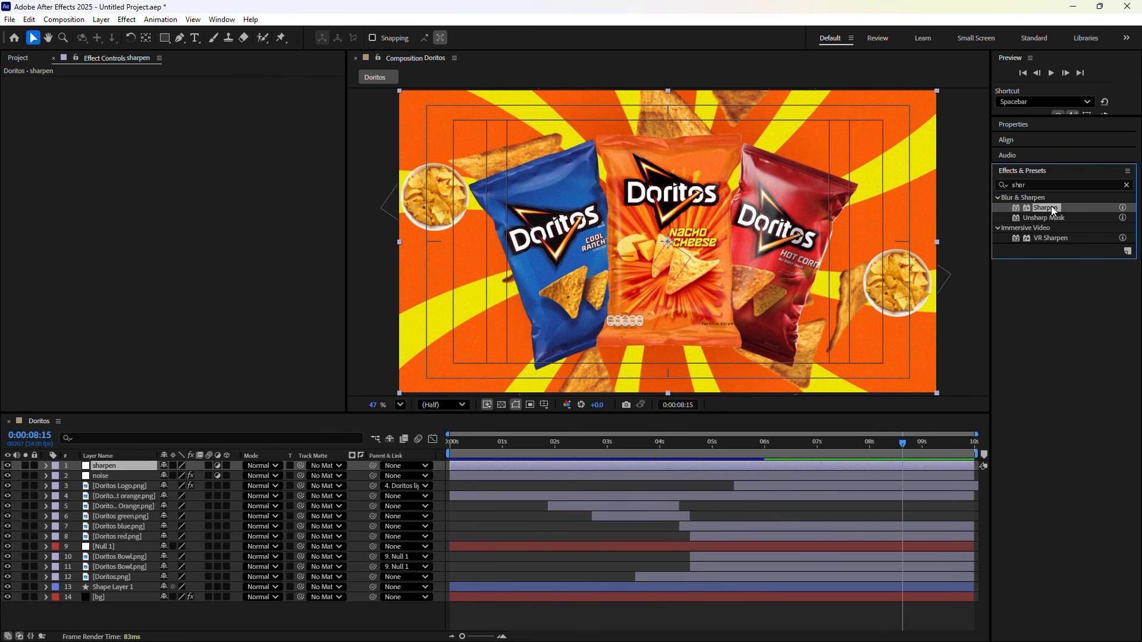
pyautogui.moveTo(1052, 206); pyautogui.dragTo(121, 465)
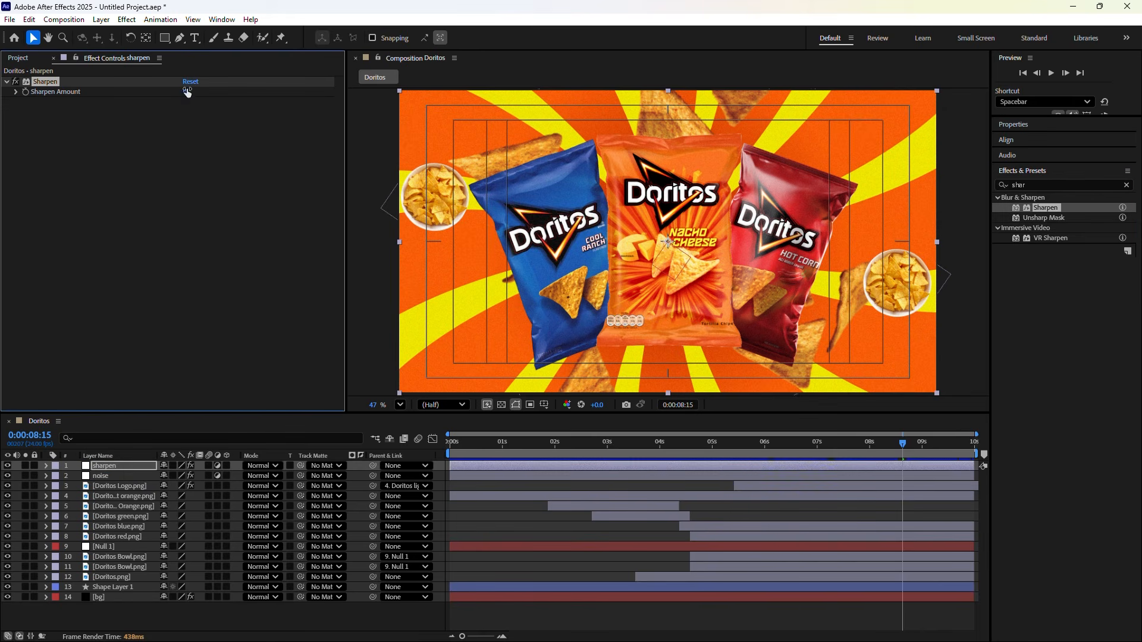
pyautogui.click(186, 92)
pyautogui.click(202, 290)
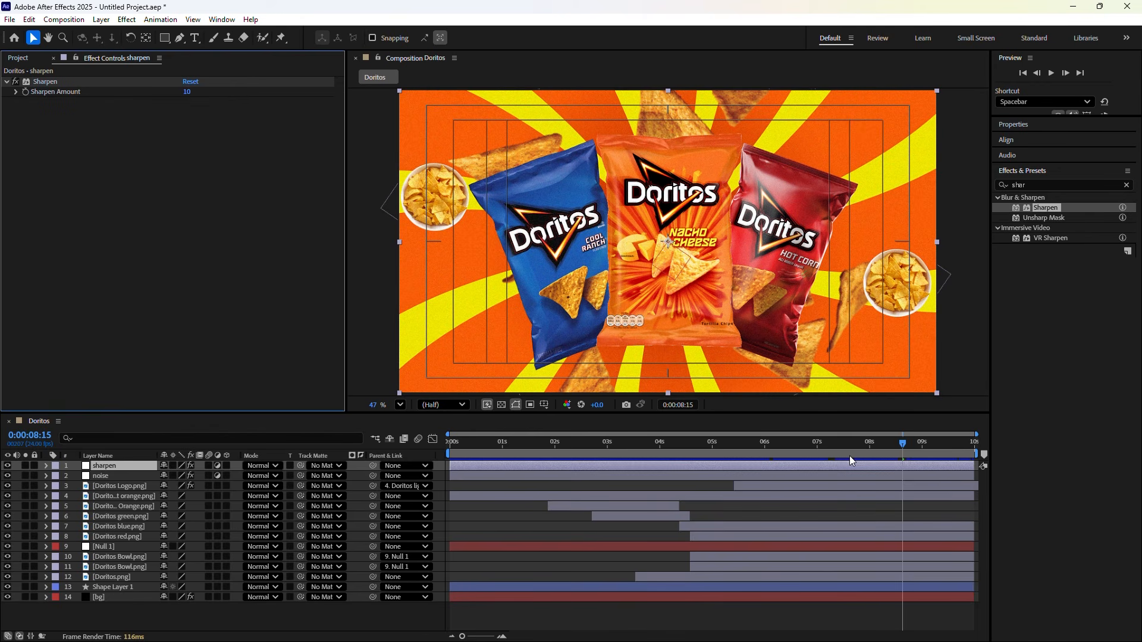
pyautogui.click(902, 449)
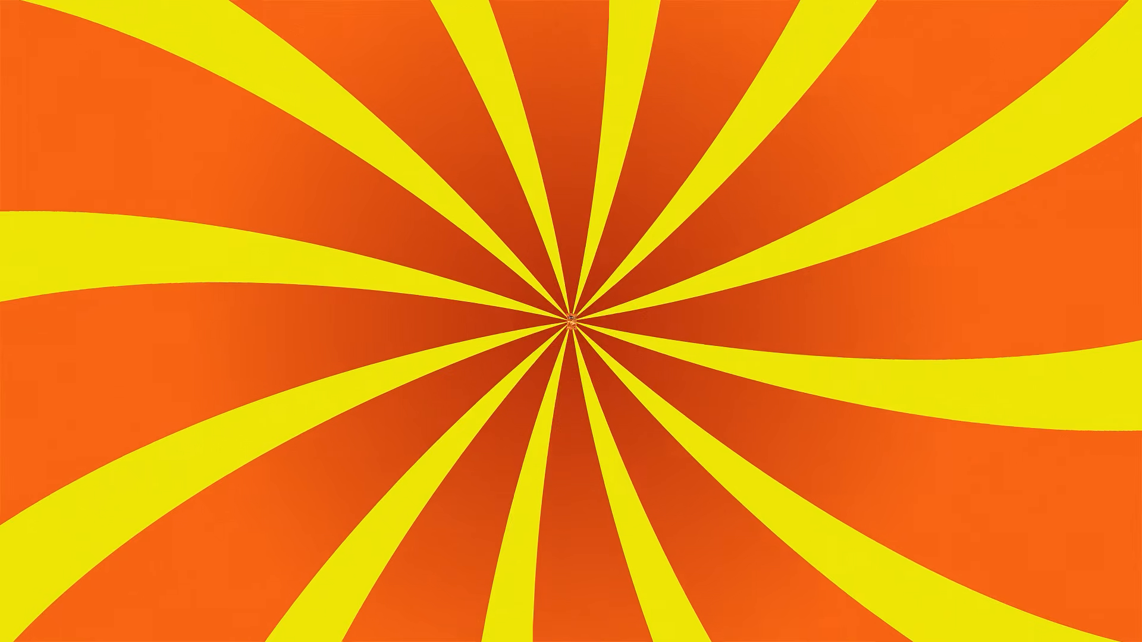